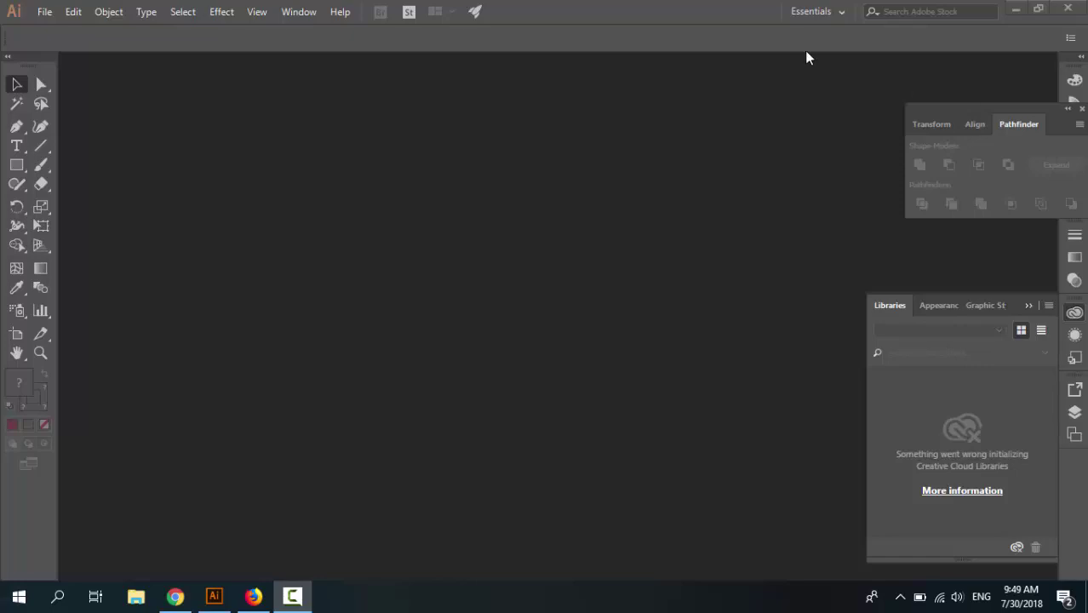
# Create a new blank 850 × 850 px document from File > New.
pyautogui.click(43, 12)
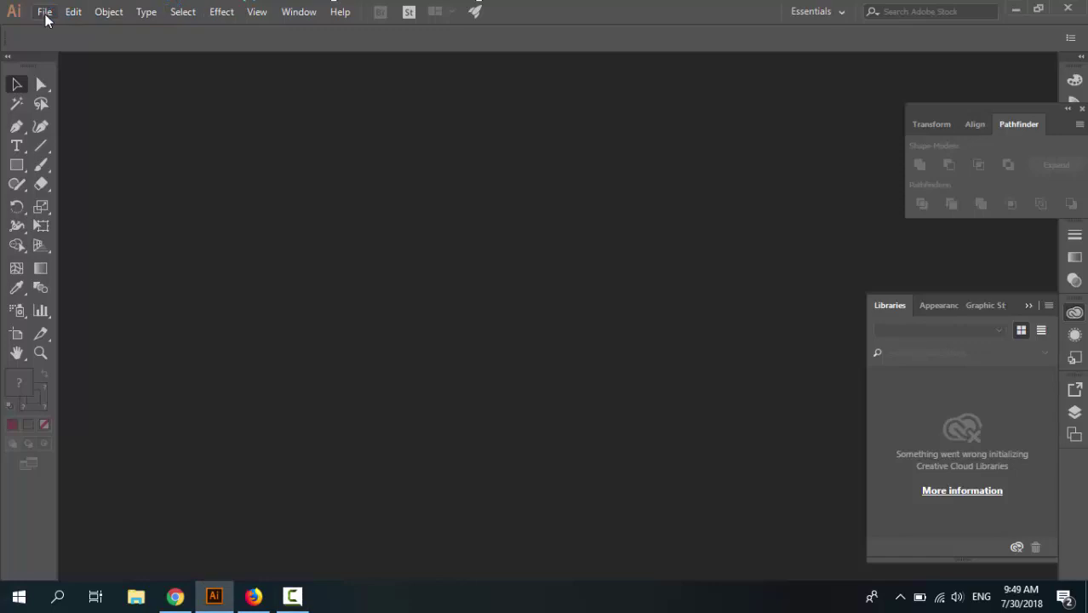
pyautogui.click(53, 19)
pyautogui.click(53, 29)
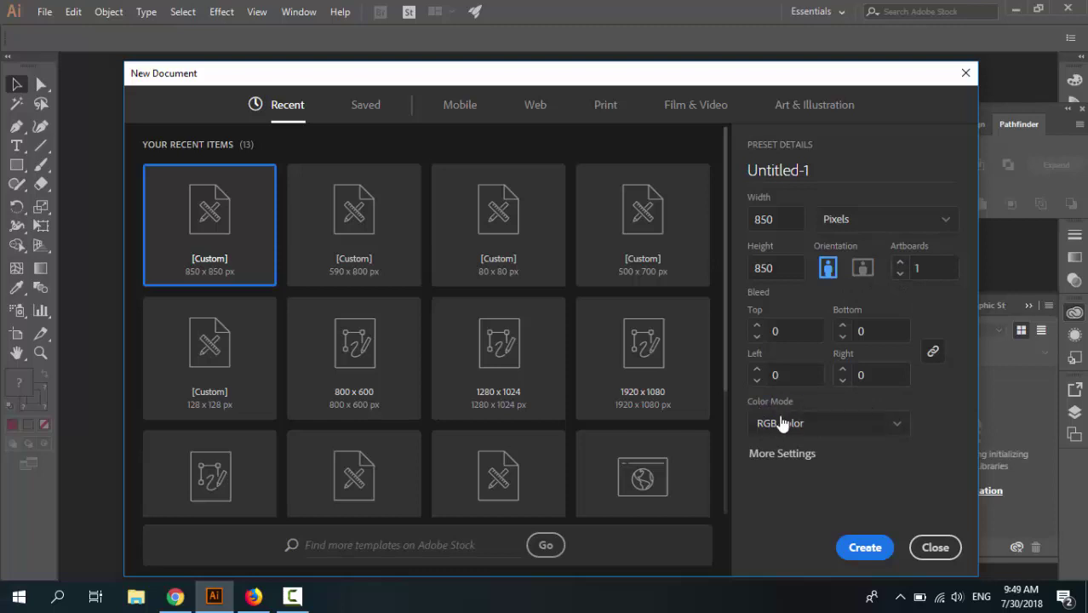
pyautogui.click(854, 547)
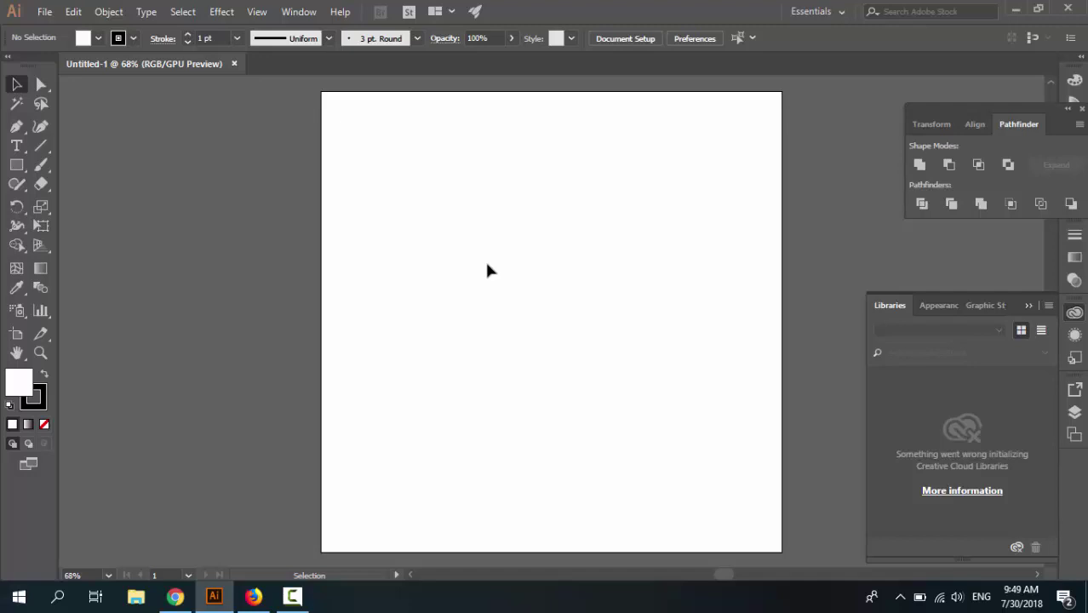
# Set the stroke to None and the fill to RGB 239, 177, 3.
pyautogui.click(114, 45)
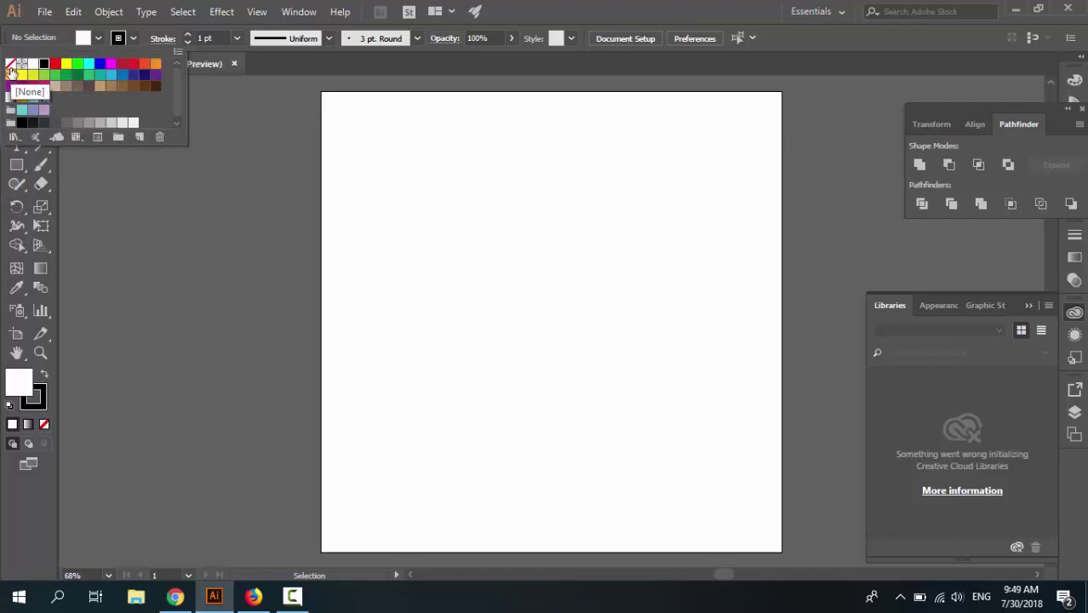
pyautogui.click(10, 65)
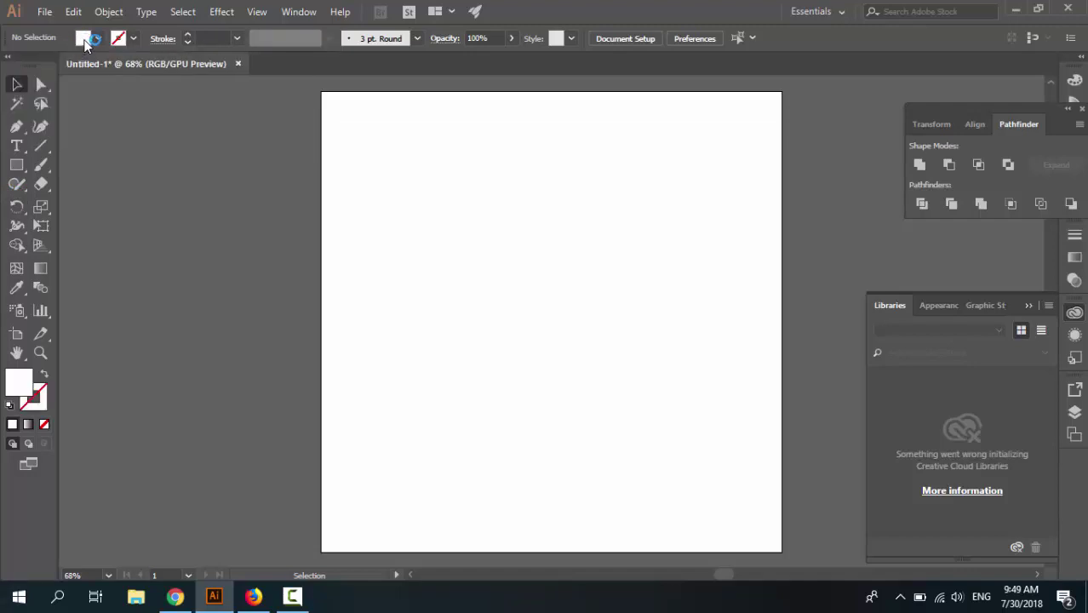
pyautogui.keyDown('shift'); pyautogui.click(86, 39); pyautogui.keyUp('shift')
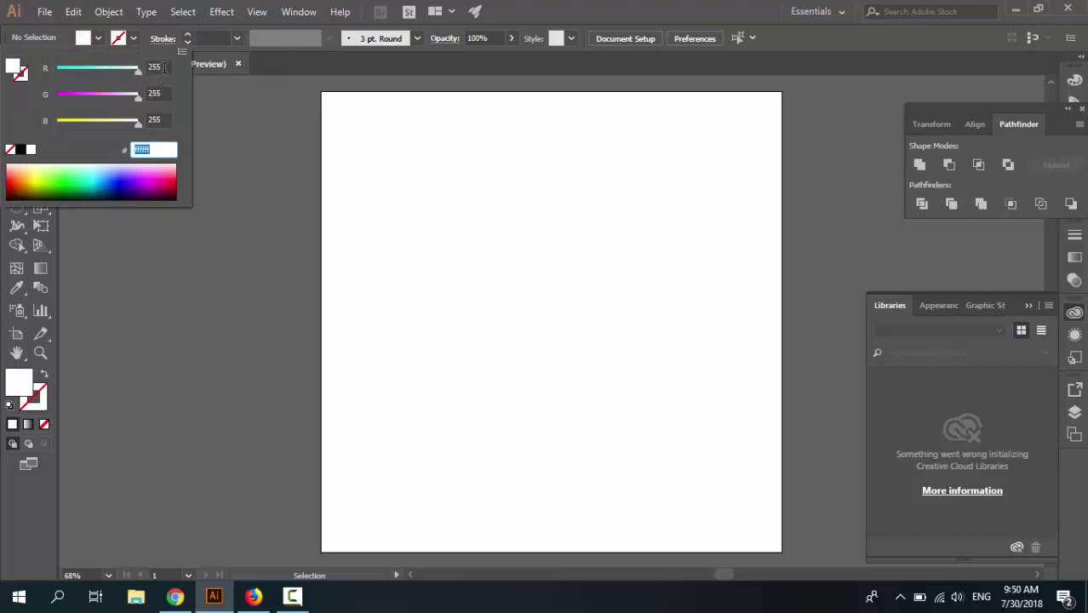
pyautogui.click(162, 68)
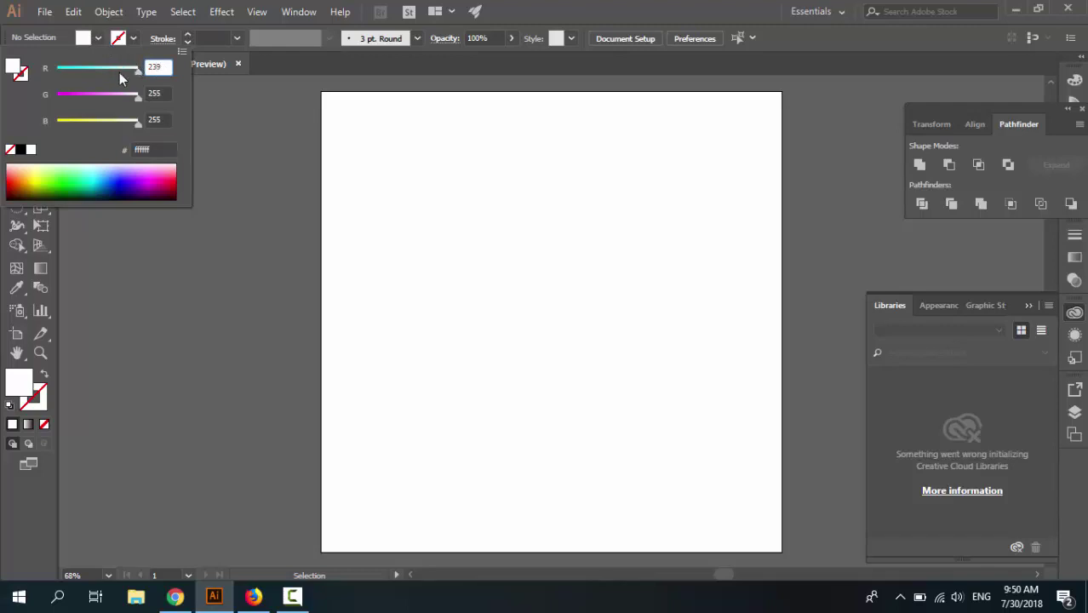
pyautogui.click(164, 93)
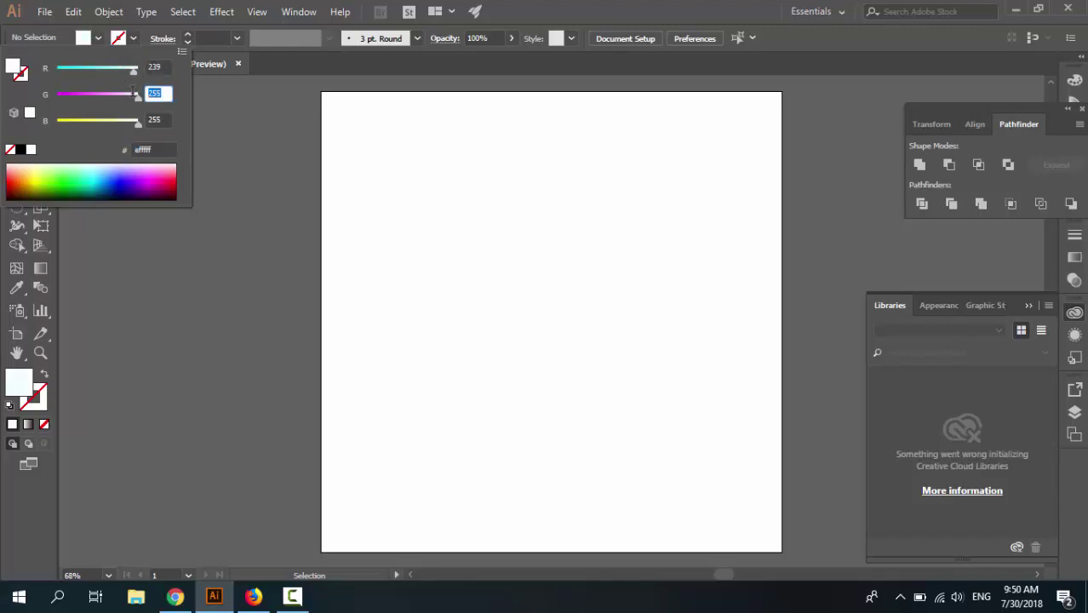
pyautogui.write('177')
pyautogui.click(165, 120)
pyautogui.write('3')
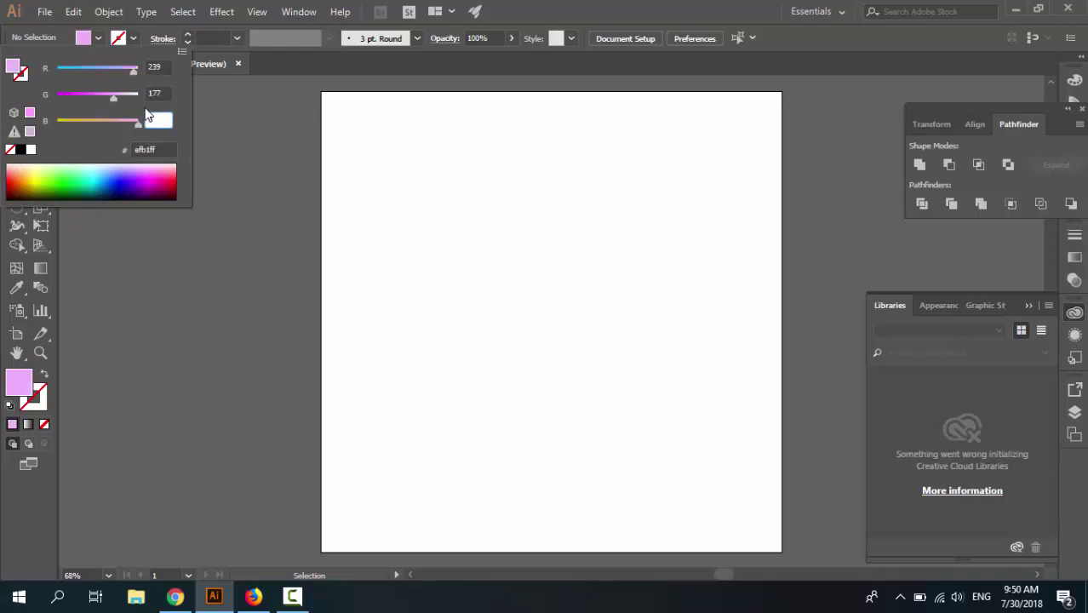
pyautogui.press('Return')
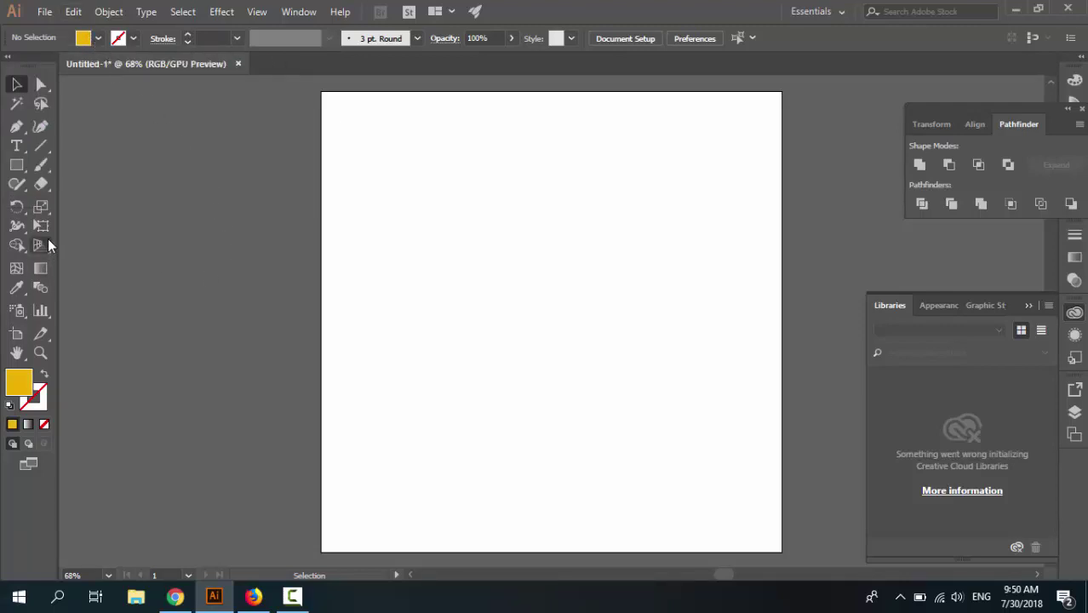
# Draw a golden-yellow rounded square about 129 px wide with the Rounded Rectangle Tool, then show the Align panel.
pyautogui.moveTo(16, 165); pyautogui.dragTo(51, 186)
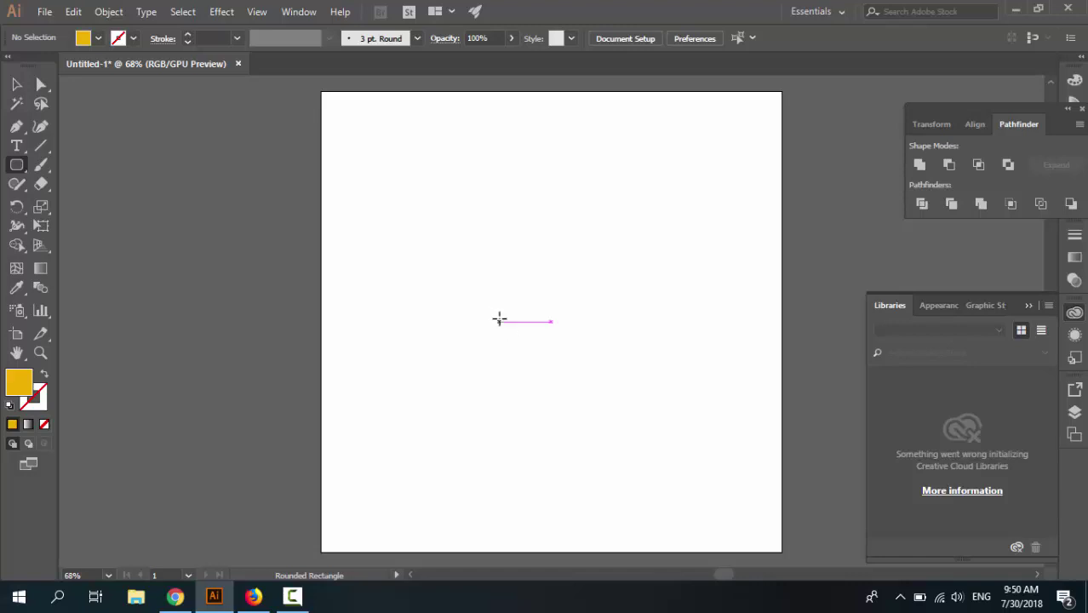
pyautogui.moveTo(481, 274)
pyautogui.mouseDown()
pyautogui.moveTo(564, 333)
pyautogui.moveTo(582, 367)
pyautogui.moveTo(485, 296)
pyautogui.moveTo(508, 327)
pyautogui.moveTo(498, 311)
pyautogui.mouseUp()
pyautogui.click(16, 84)
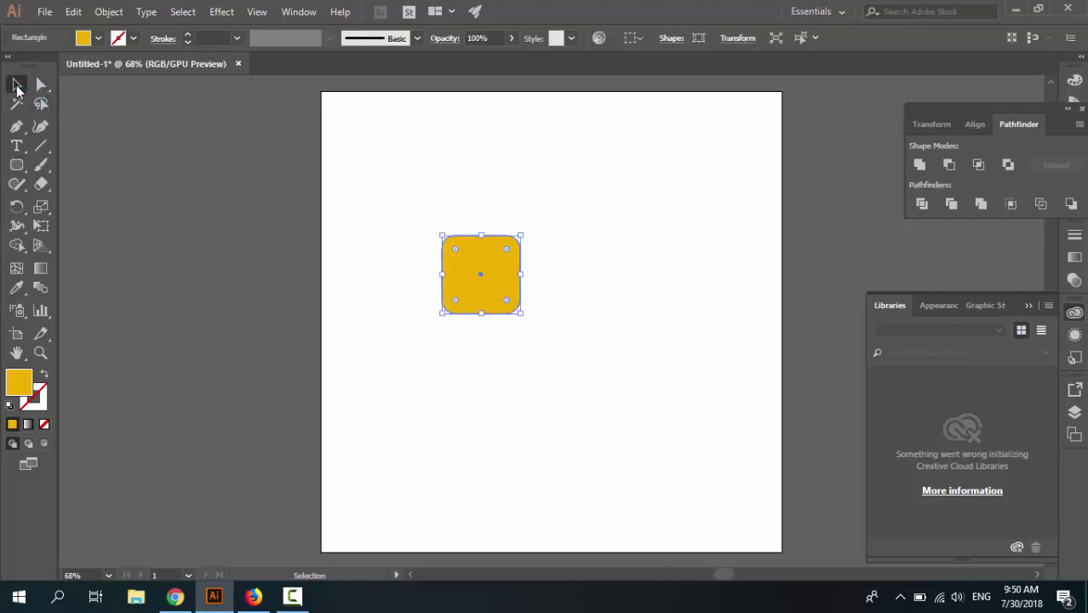
pyautogui.click(304, 284)
pyautogui.click(460, 283)
pyautogui.click(971, 124)
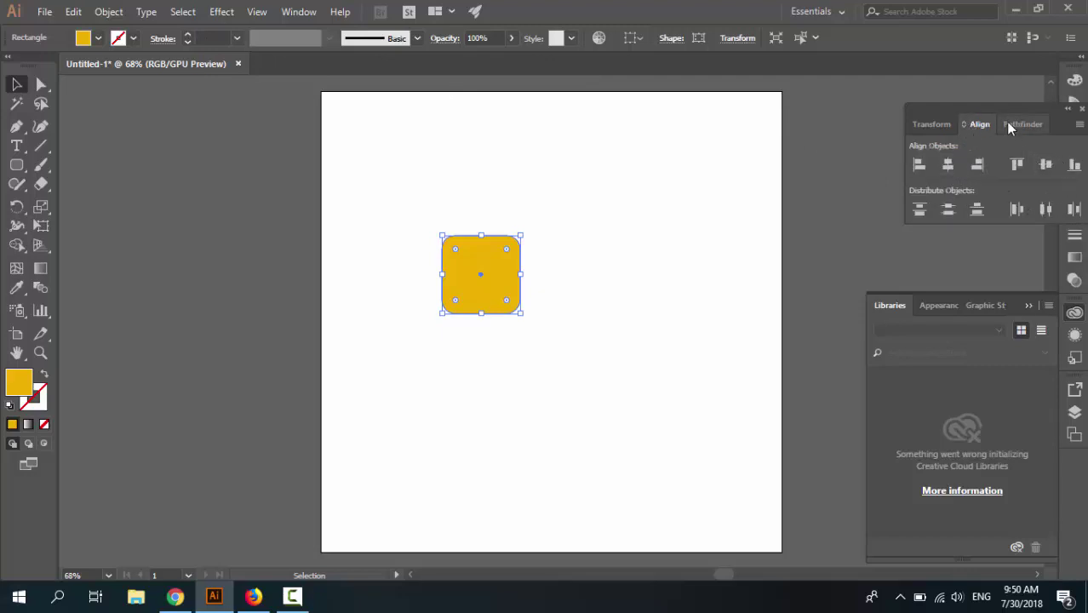
# Move the Align panel group left and drag the rounded square down and right.
pyautogui.moveTo(997, 109); pyautogui.dragTo(942, 103)
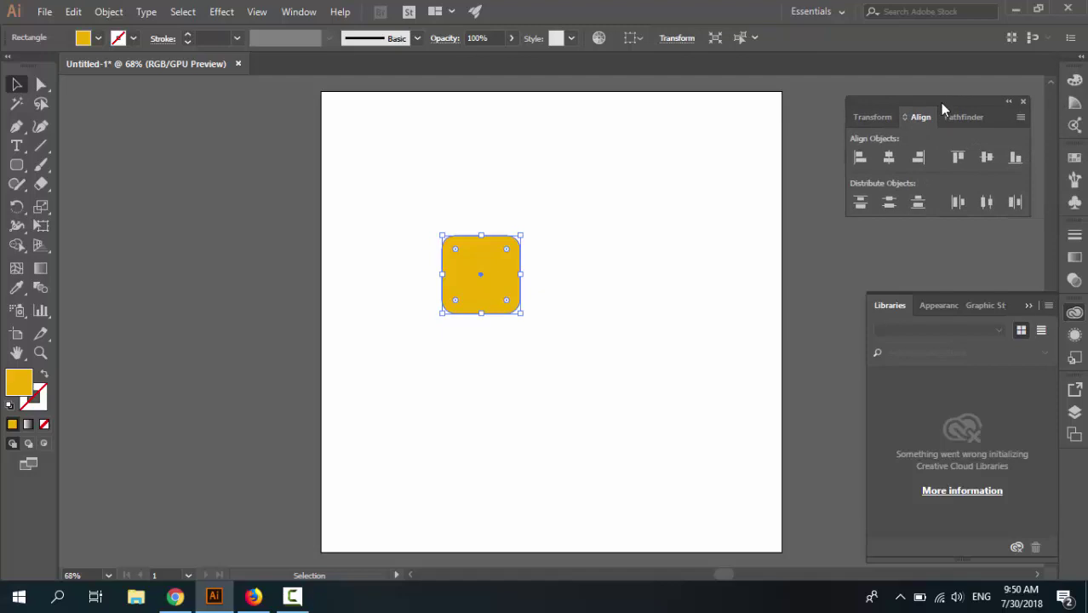
pyautogui.click(578, 255)
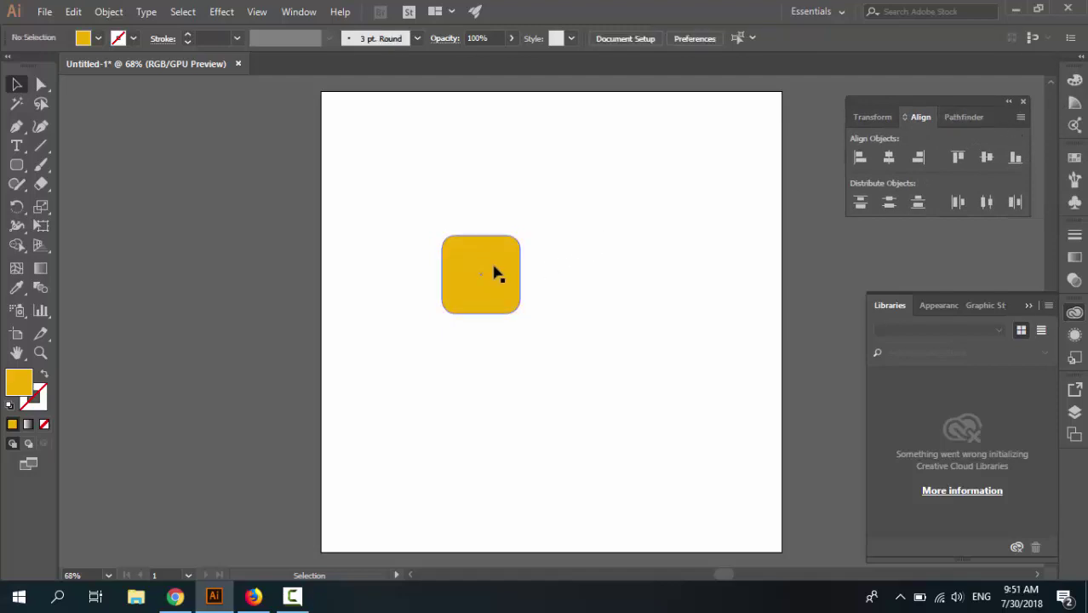
pyautogui.click(493, 273)
pyautogui.moveTo(493, 293); pyautogui.dragTo(561, 330)
pyautogui.click(649, 233)
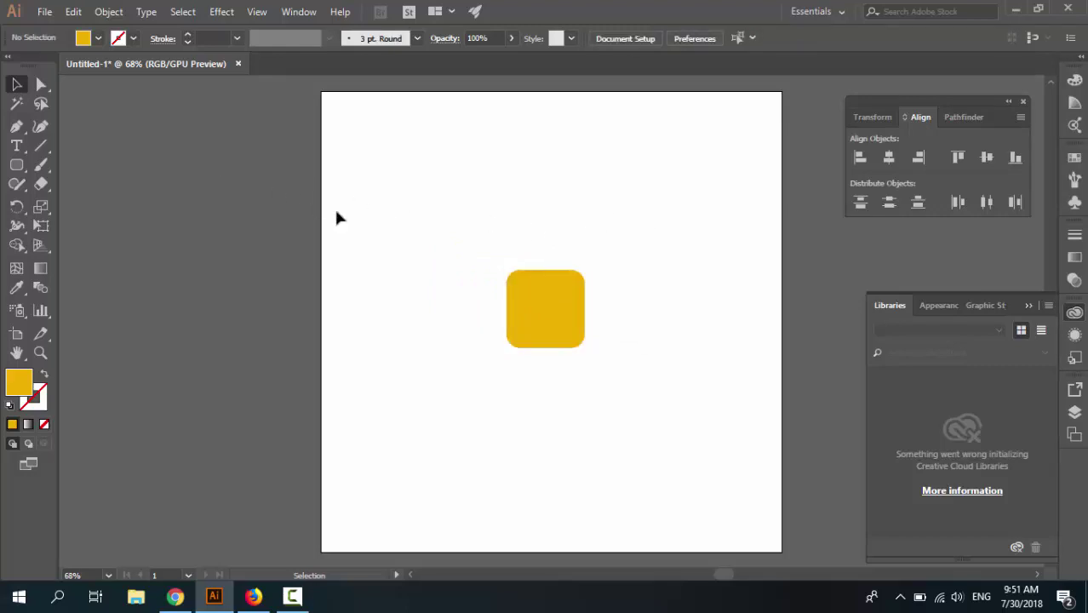
pyautogui.hotkey('ctrl', 'a')
pyautogui.click(388, 247)
pyautogui.click(519, 300)
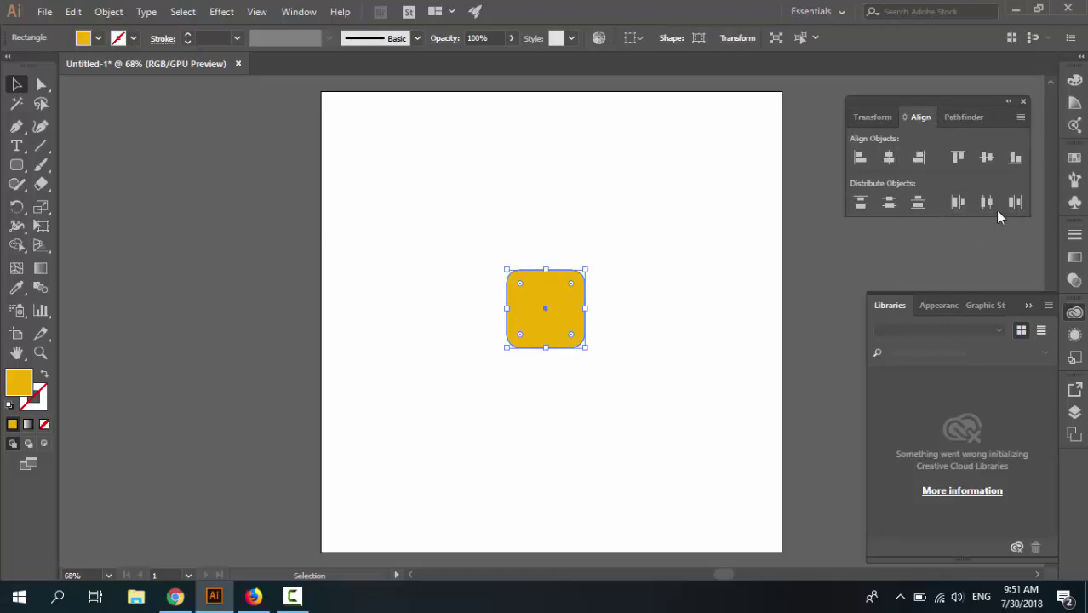
# Align the rounded square to the artboard's horizontal and vertical centre, then zoom in.
pyautogui.click(1019, 119)
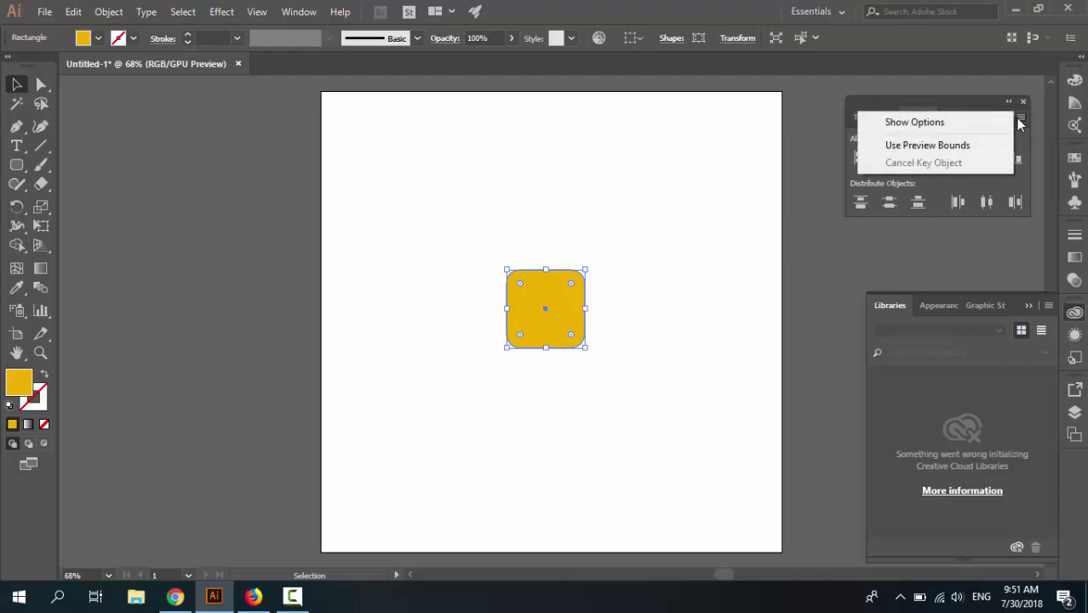
pyautogui.click(927, 124)
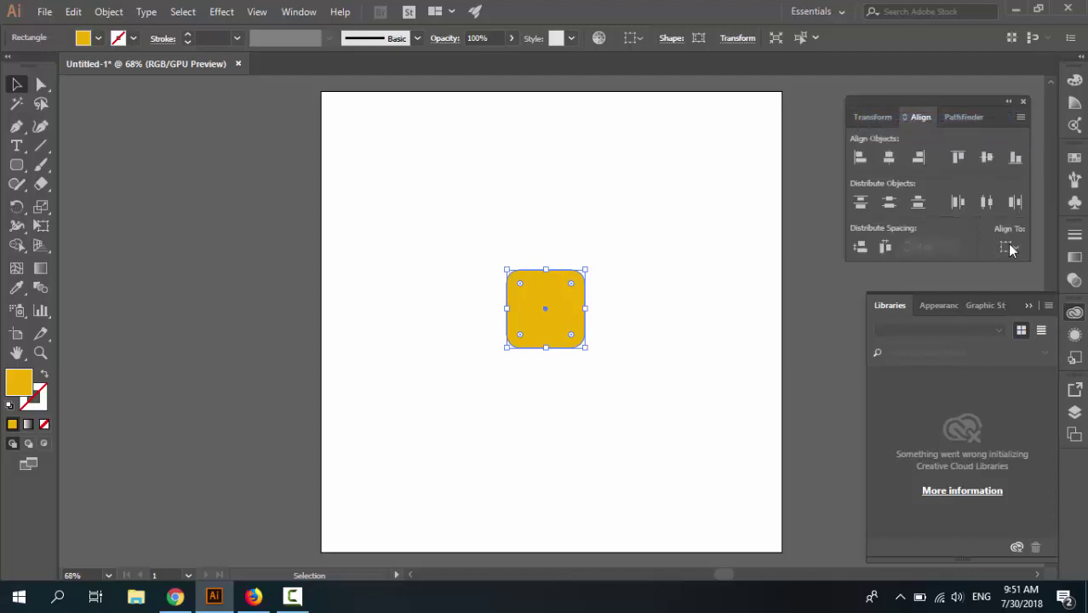
pyautogui.click(1008, 245)
pyautogui.click(988, 294)
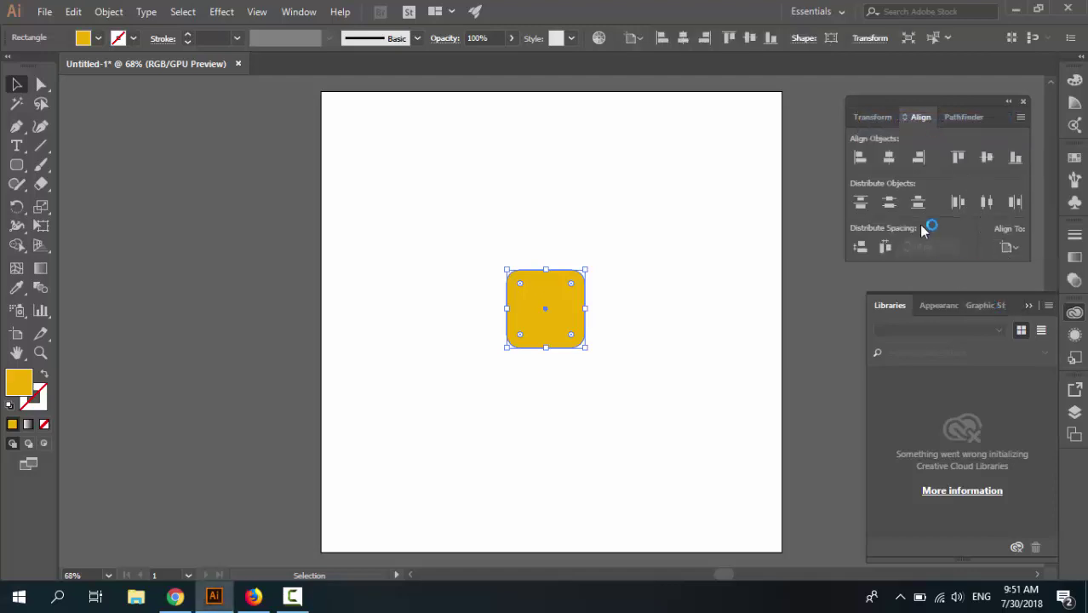
pyautogui.click(888, 158)
pyautogui.click(987, 160)
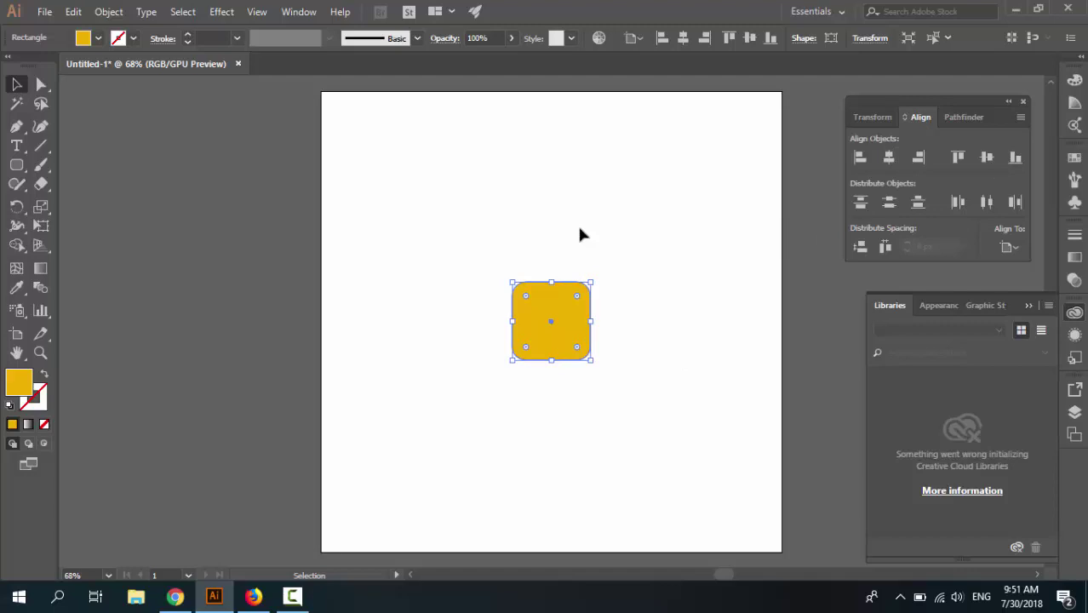
pyautogui.click(613, 296)
pyautogui.click(583, 314)
pyautogui.hotkey('ctrl', '=')
pyautogui.hotkey('ctrl', '=')
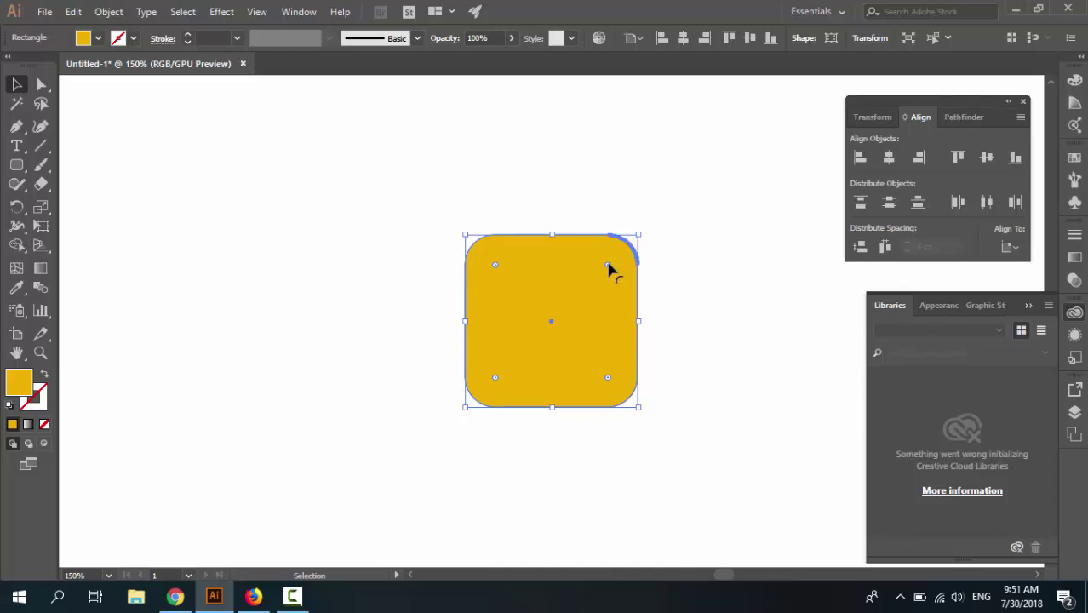
# Increase the square's corner radius to about 52.73 px.
pyautogui.moveTo(608, 265); pyautogui.dragTo(587, 324)
pyautogui.click(417, 288)
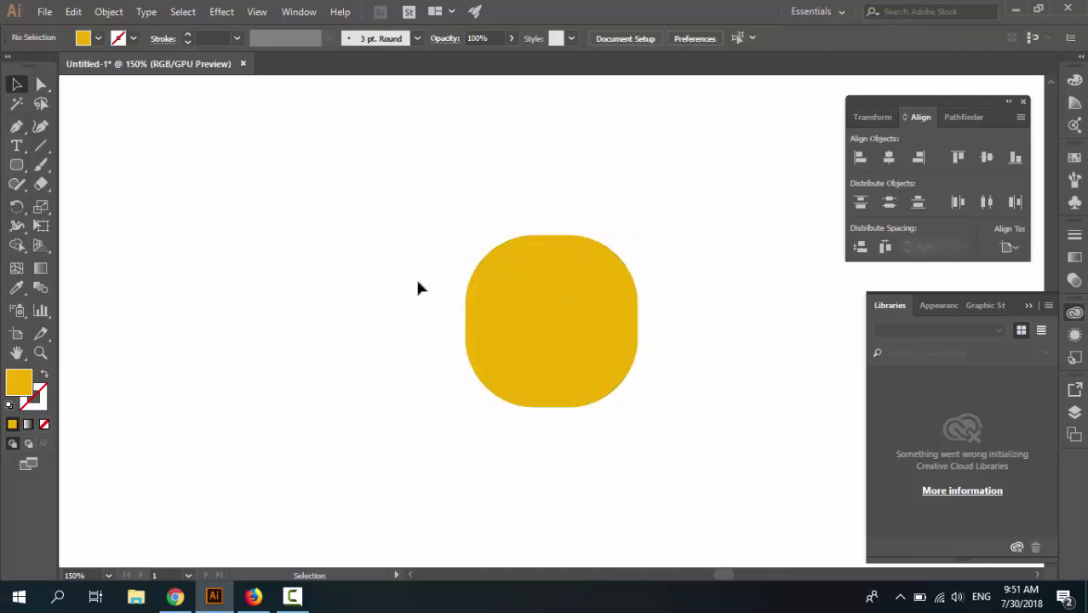
pyautogui.click(473, 291)
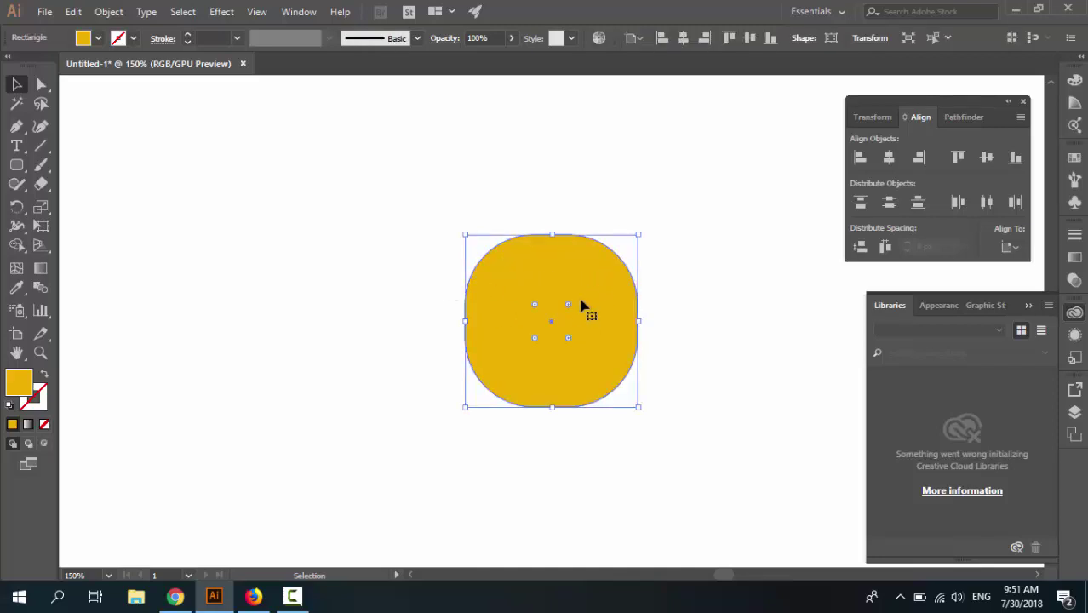
pyautogui.moveTo(568, 304); pyautogui.dragTo(574, 300)
pyautogui.click(366, 290)
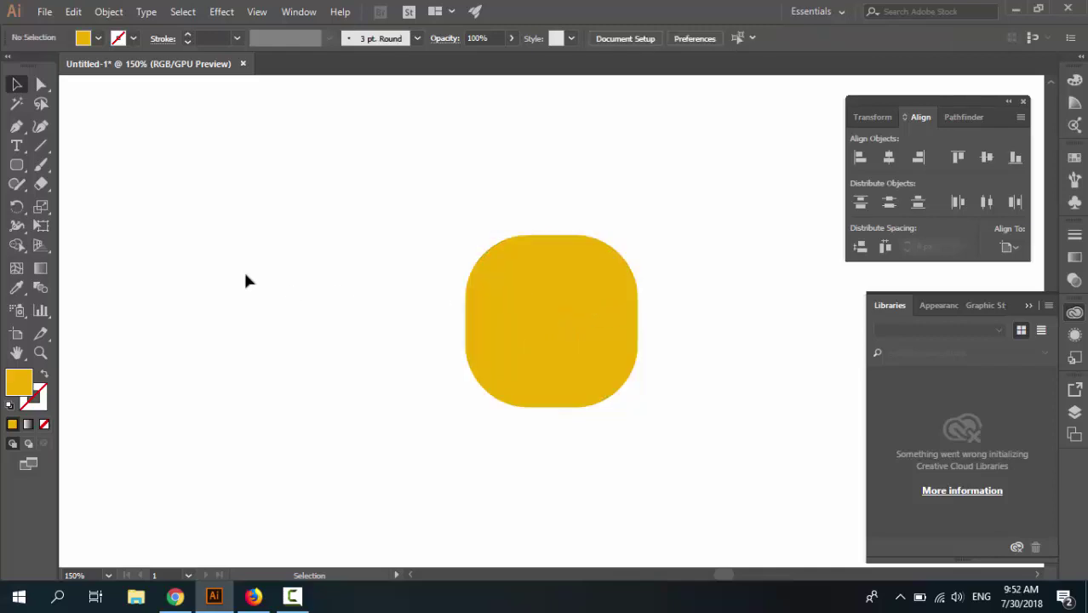
pyautogui.click(583, 348)
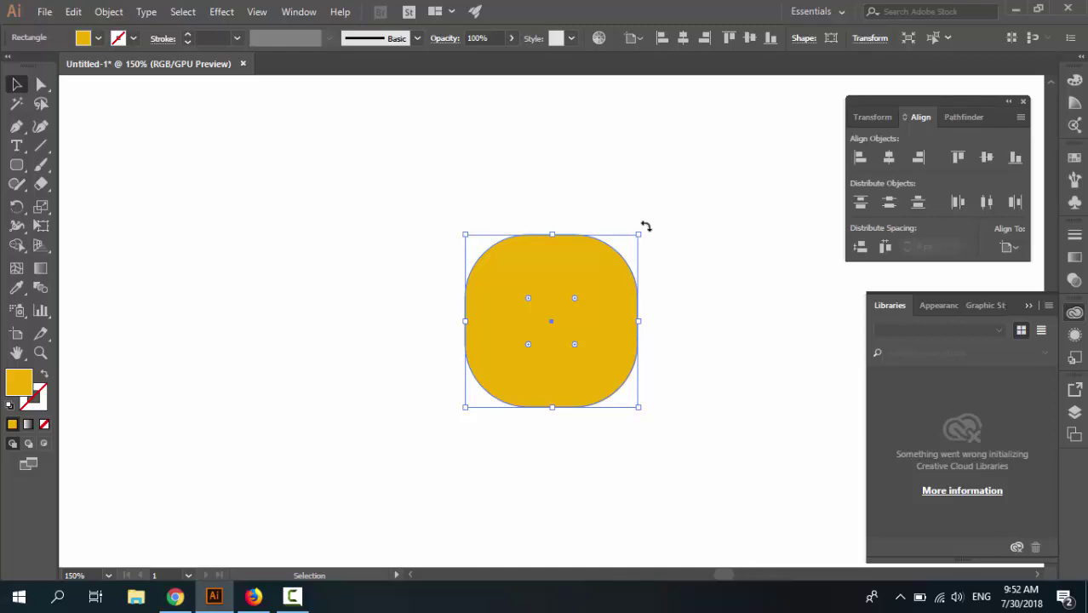
# Rotate the rounded square 45° into a diamond.
pyautogui.moveTo(645, 226); pyautogui.dragTo(583, 192)
pyautogui.click(672, 417)
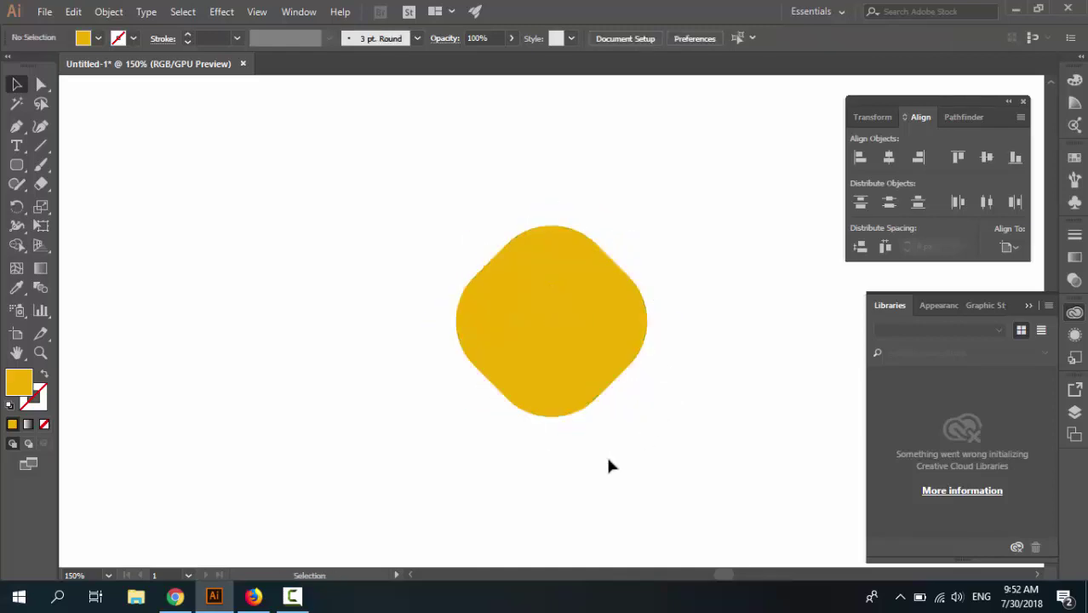
pyautogui.click(558, 364)
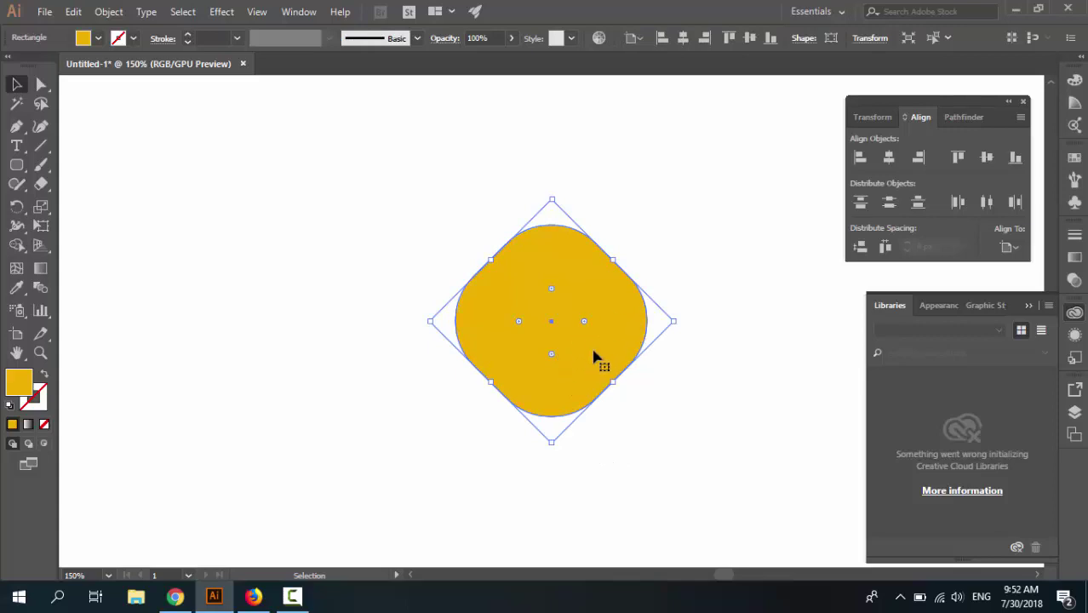
pyautogui.press('a')
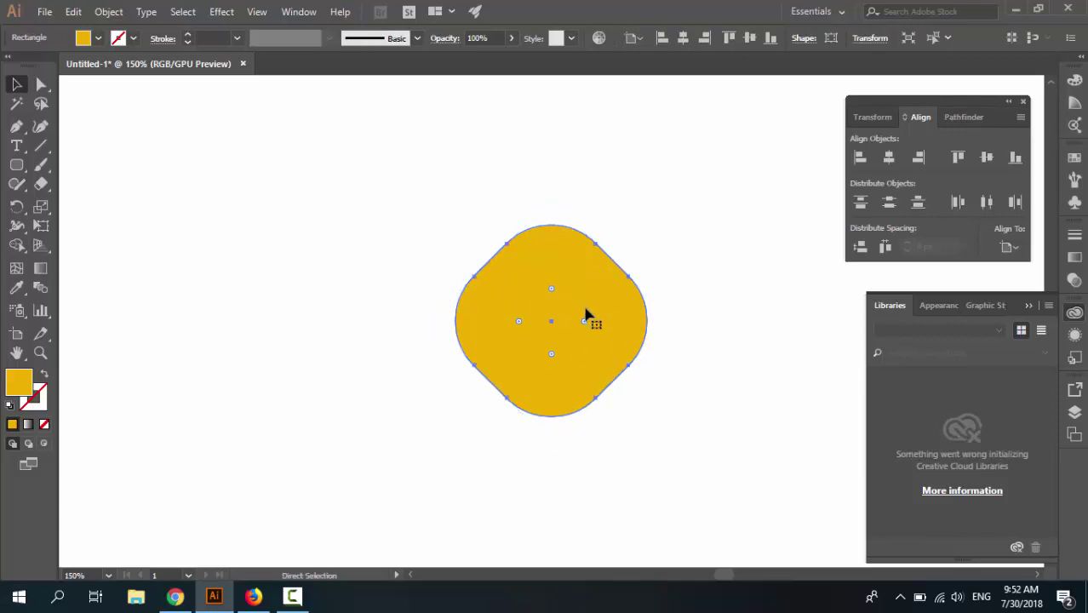
pyautogui.press('v')
pyautogui.press('a')
pyautogui.press('v')
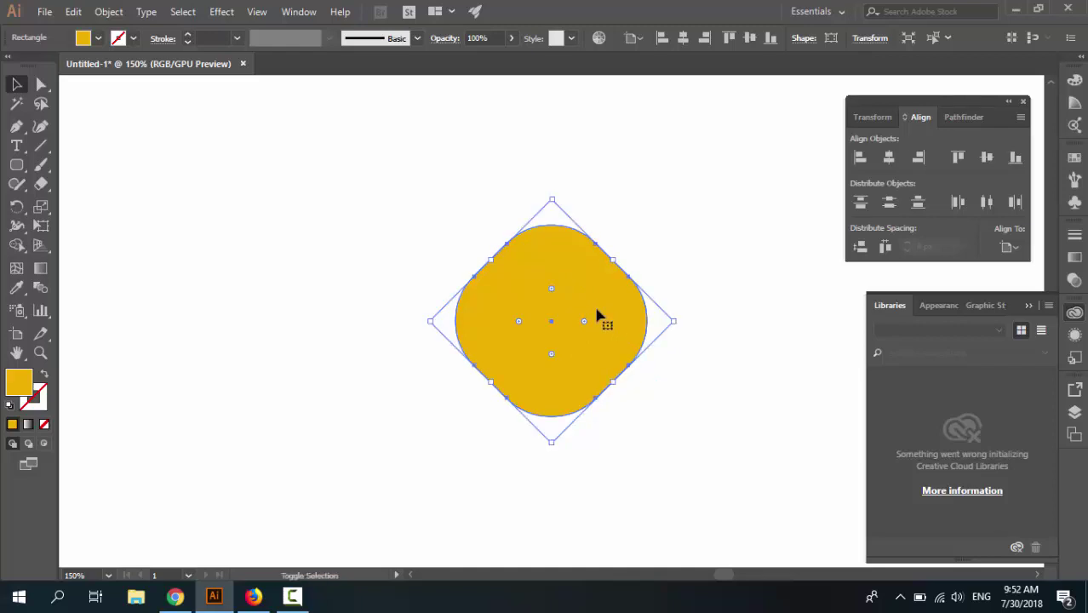
pyautogui.hotkey('ctrl', 'shift', 'a')
# Duplicate the diamond straight to the right, about 155 px away.
pyautogui.click(590, 316)
pyautogui.moveTo(590, 316); pyautogui.dragTo(800, 316)
pyautogui.click(671, 436)
pyautogui.click(707, 344)
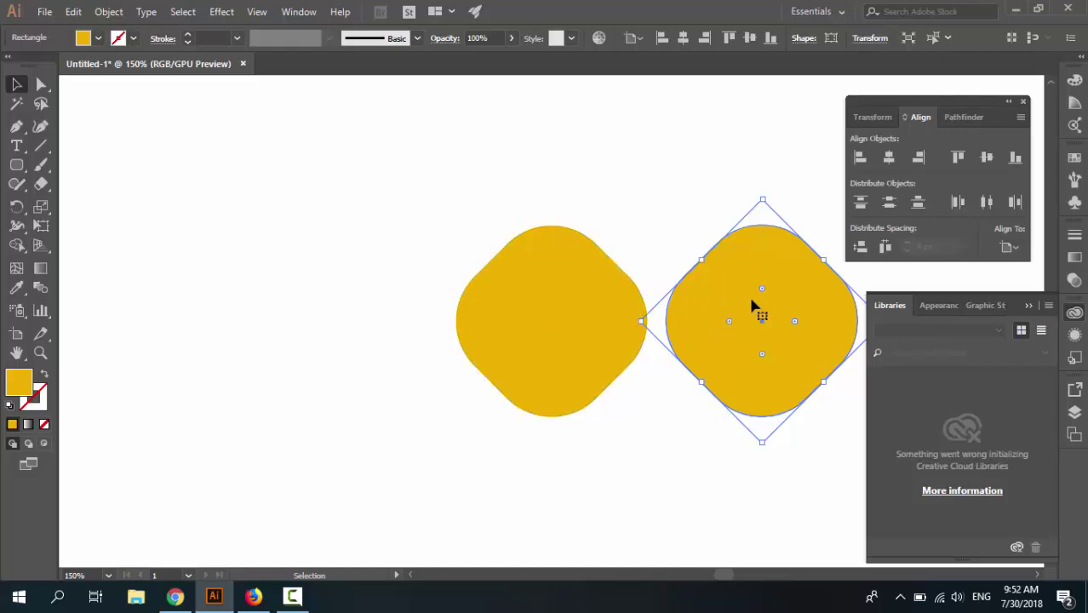
# Change the right copy's fill to a brighter yellow, RGB 255, 200, 32.
pyautogui.click(80, 40)
pyautogui.click(160, 67)
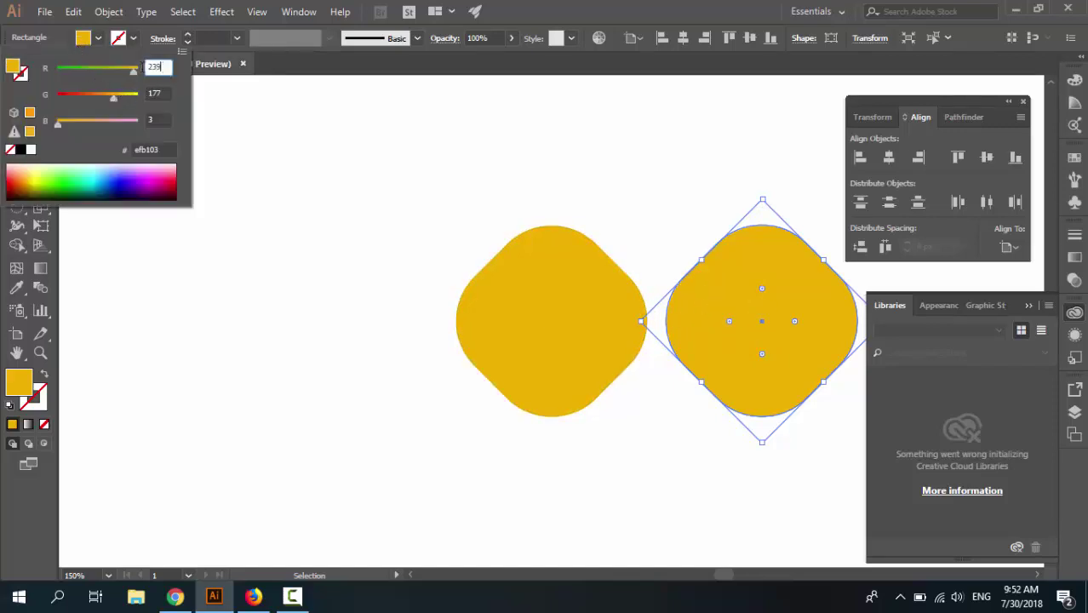
pyautogui.moveTo(161, 67); pyautogui.dragTo(141, 68)
pyautogui.press('Tab')
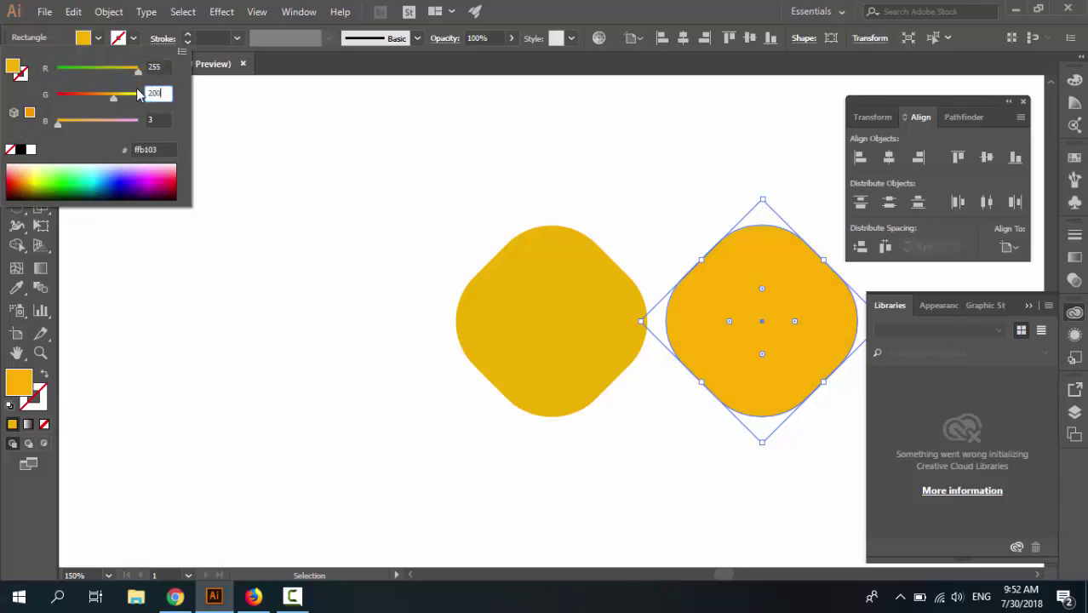
pyautogui.press('Tab')
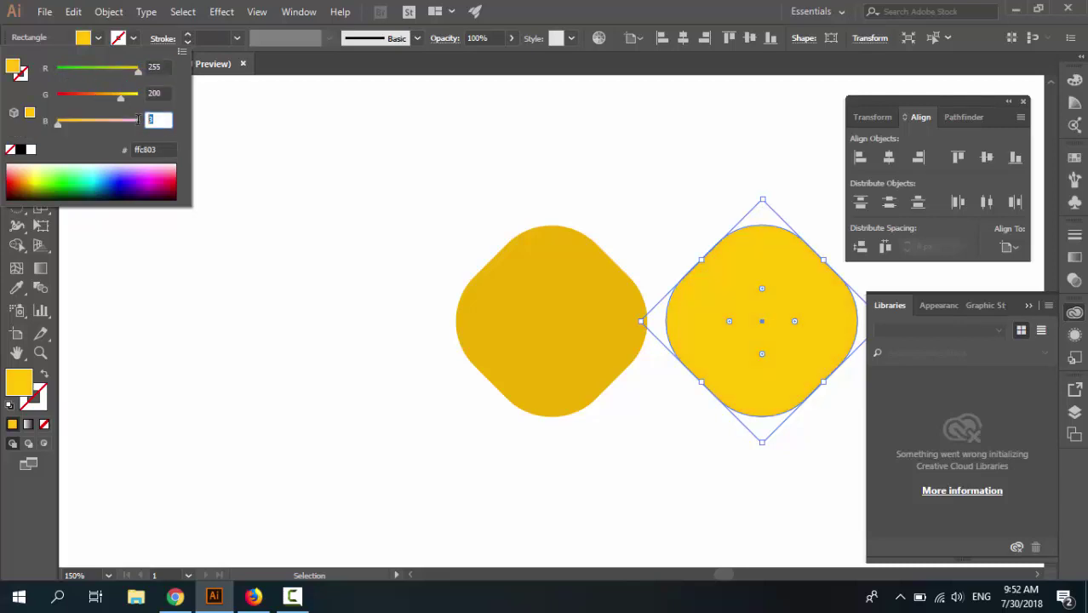
pyautogui.write('32')
pyautogui.press('Return')
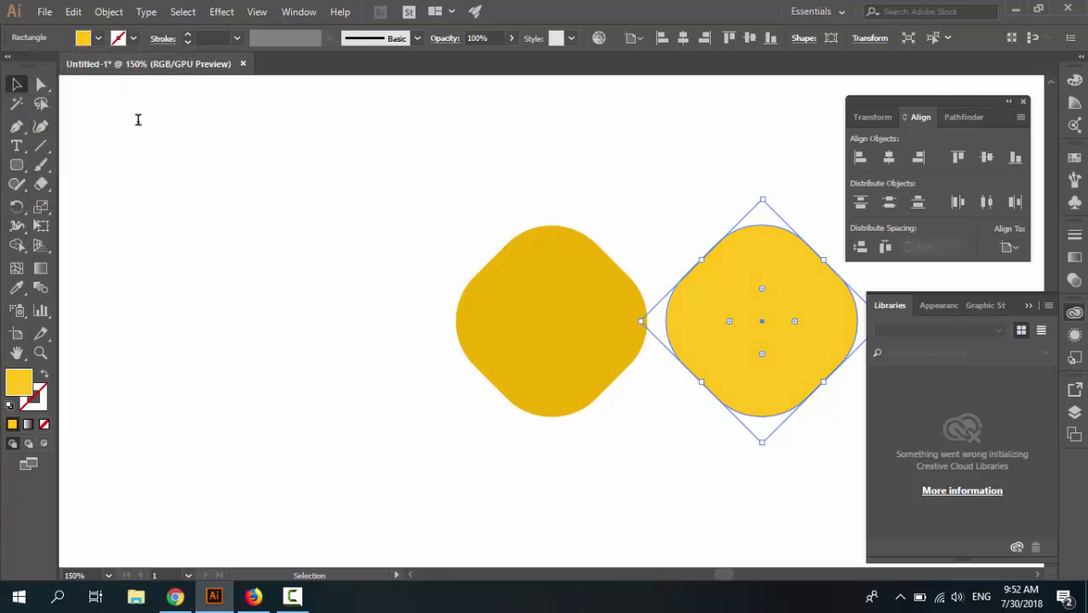
pyautogui.click(579, 483)
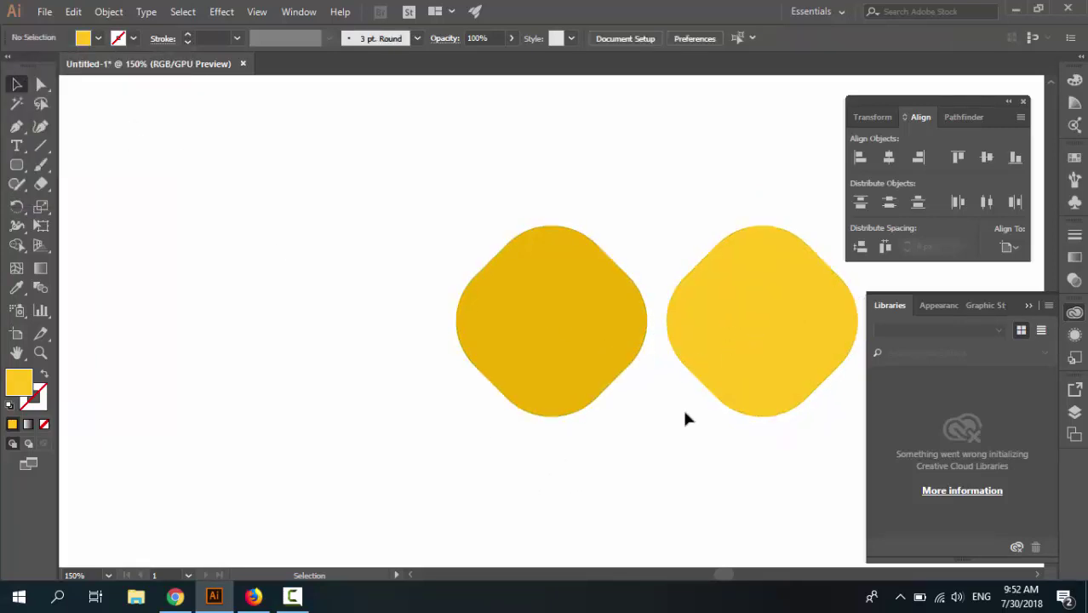
pyautogui.click(736, 345)
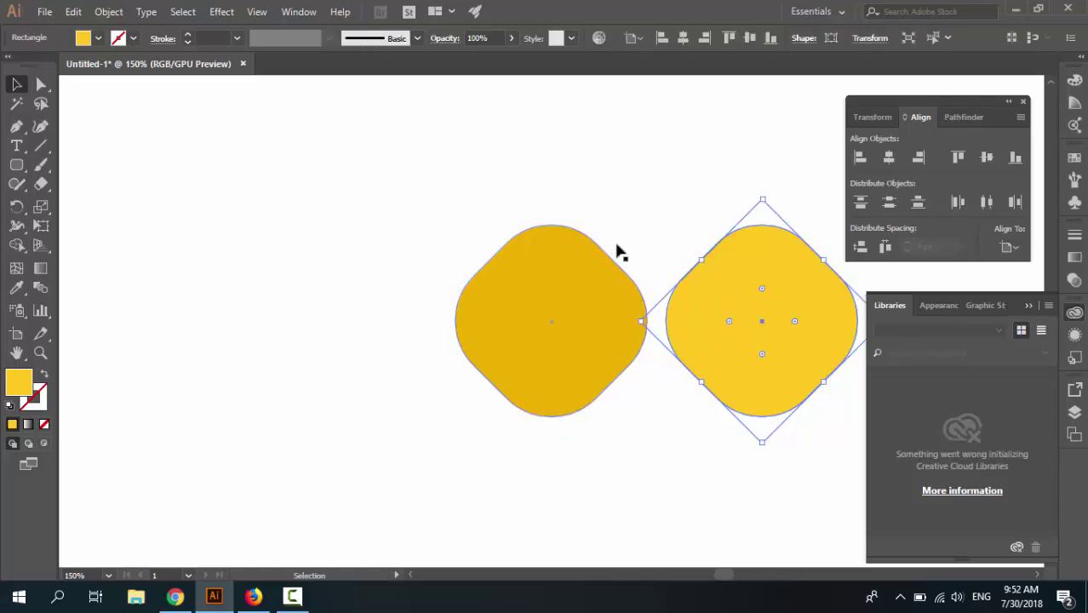
# Horizontally centre the brighter diamond copy so it sits exactly over the original.
pyautogui.click(660, 268)
pyautogui.click(732, 295)
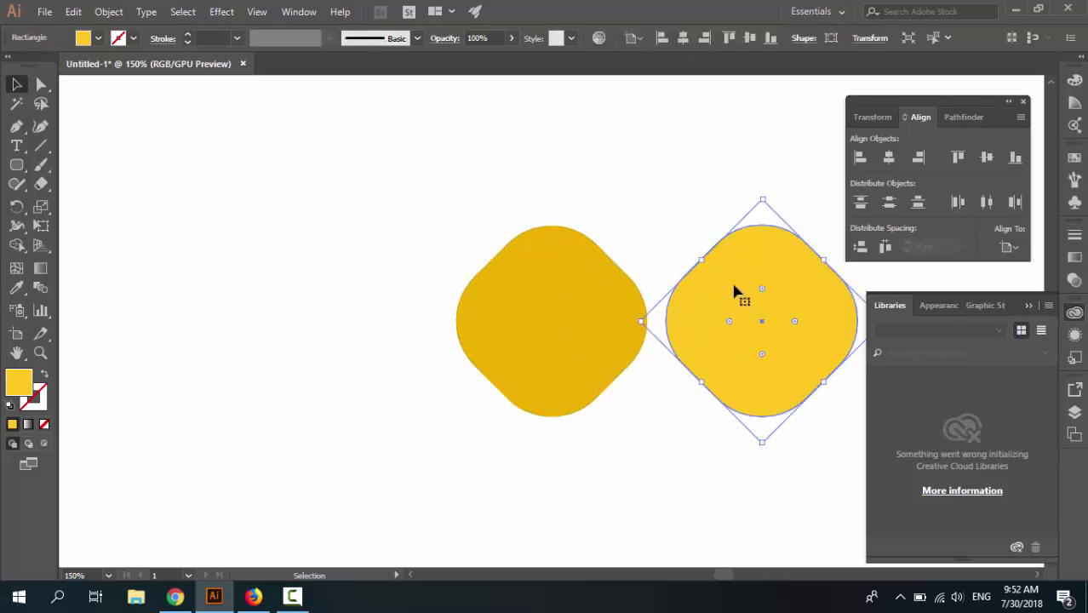
pyautogui.click(889, 157)
pyautogui.click(787, 335)
pyautogui.click(562, 340)
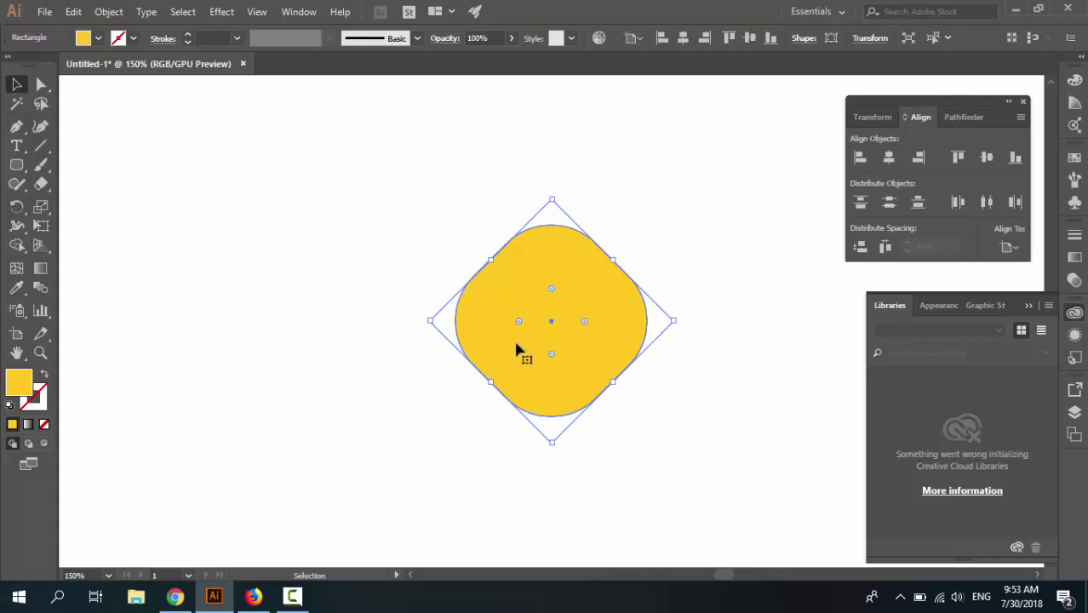
pyautogui.moveTo(516, 347); pyautogui.dragTo(618, 344)
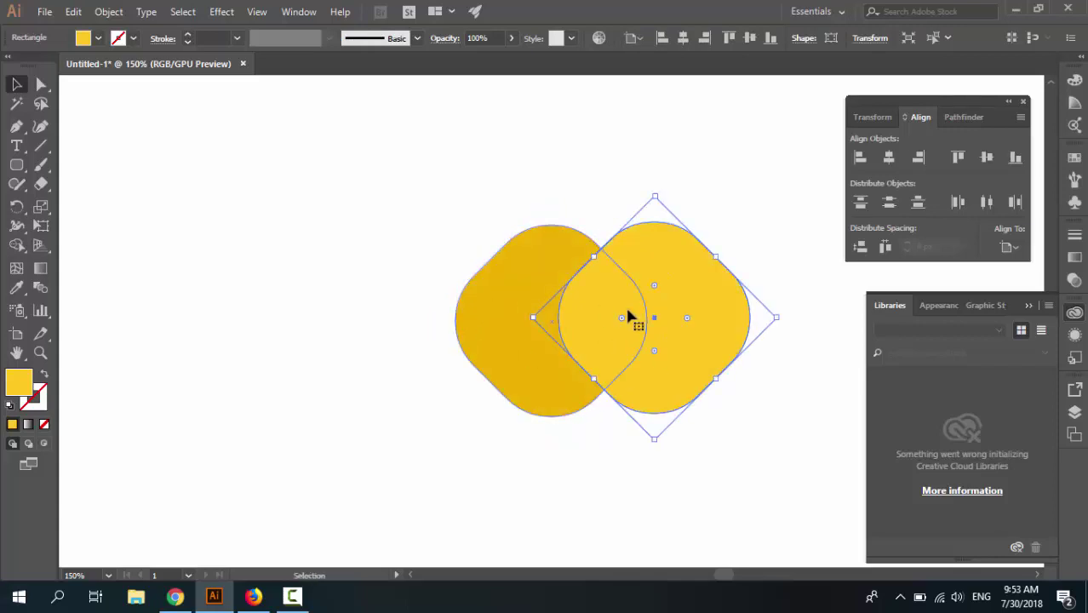
pyautogui.click(888, 157)
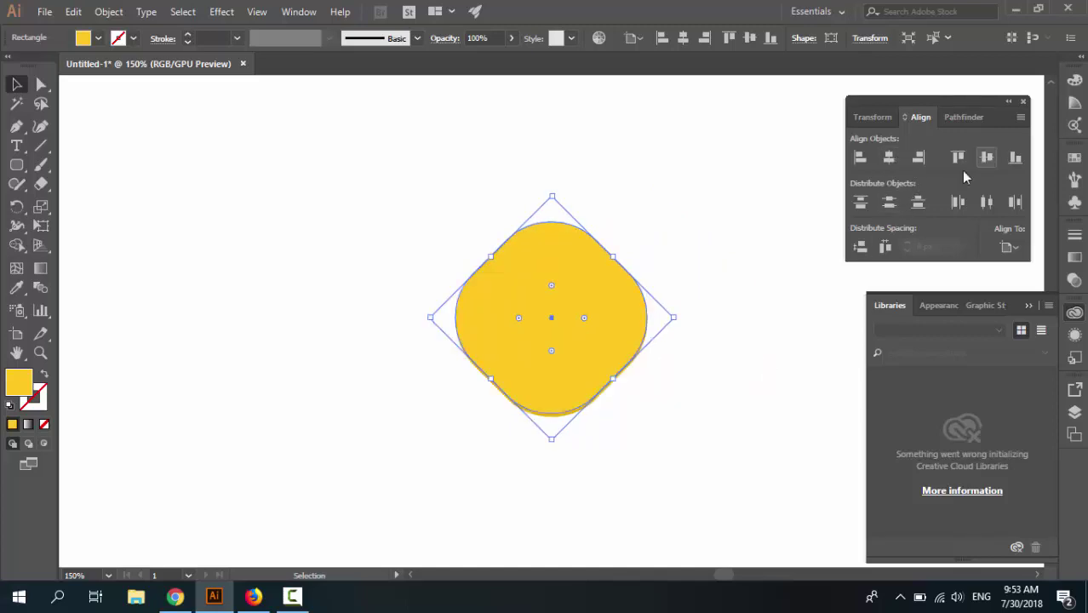
pyautogui.click(766, 281)
pyautogui.click(594, 349)
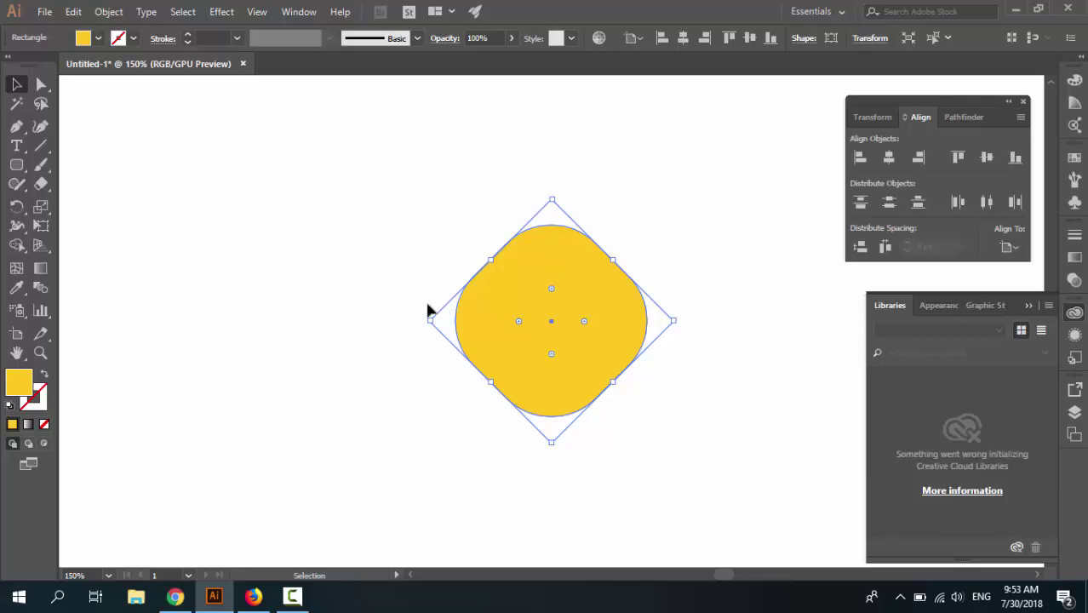
pyautogui.click(186, 206)
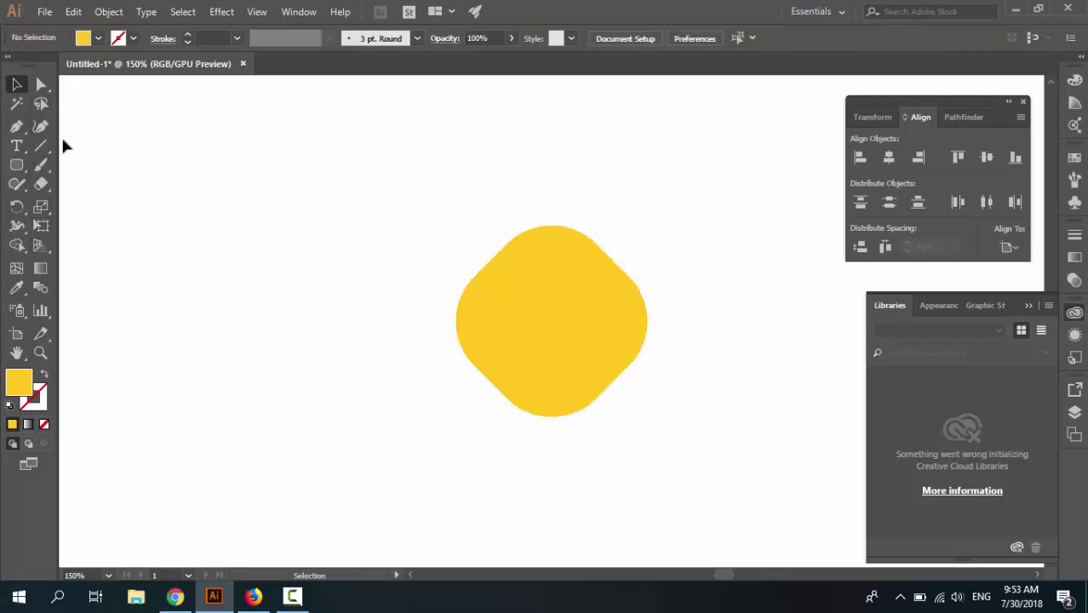
# Draw a red-filled circle above the yellow diamond with the Ellipse Tool.
pyautogui.click(84, 38)
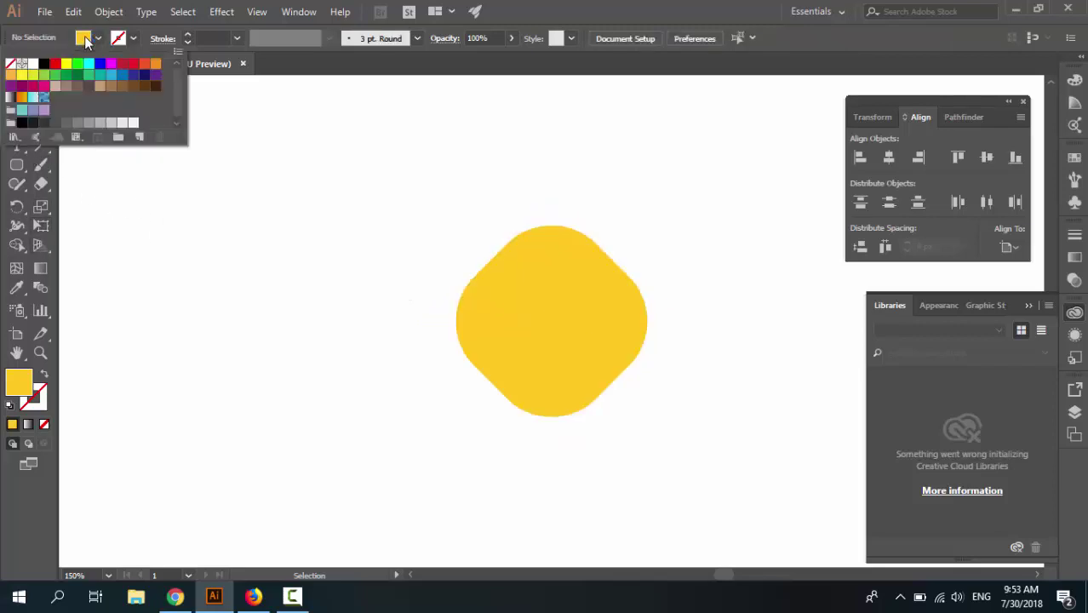
pyautogui.click(130, 66)
pyautogui.click(143, 166)
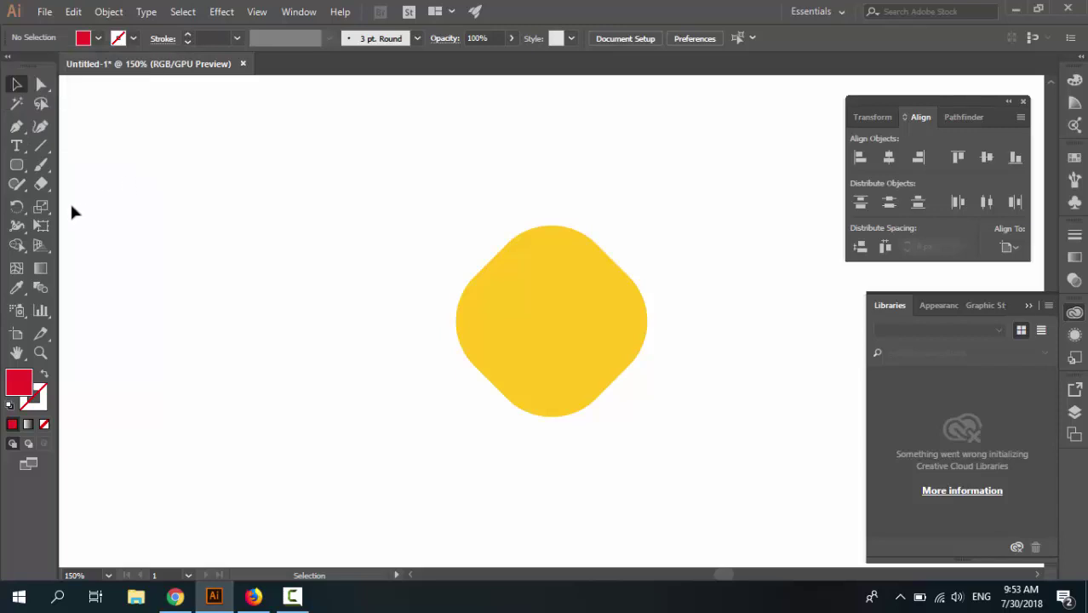
pyautogui.click(17, 169)
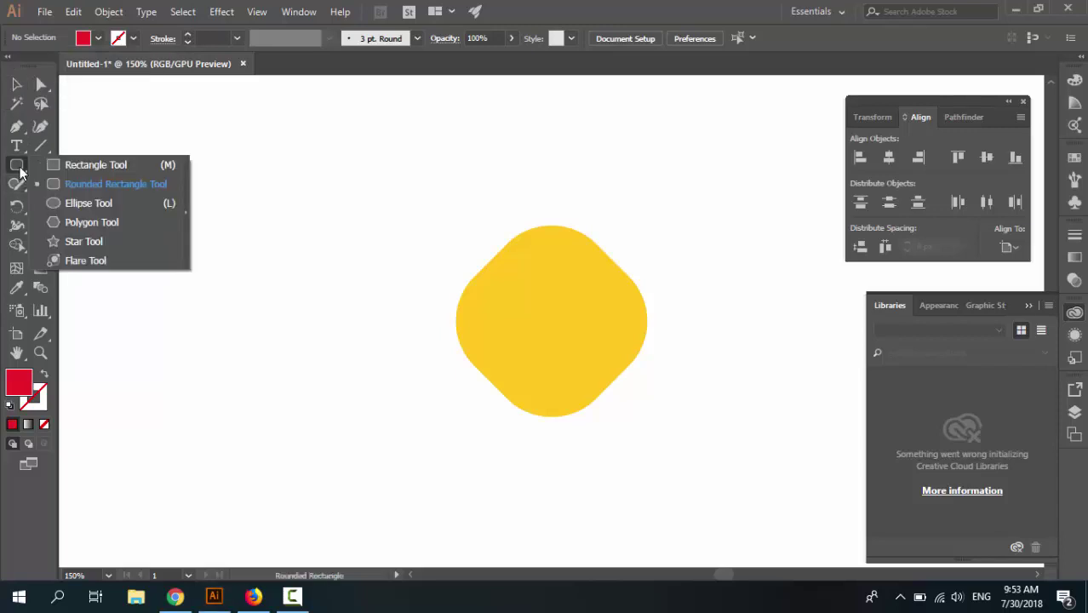
pyautogui.click(72, 205)
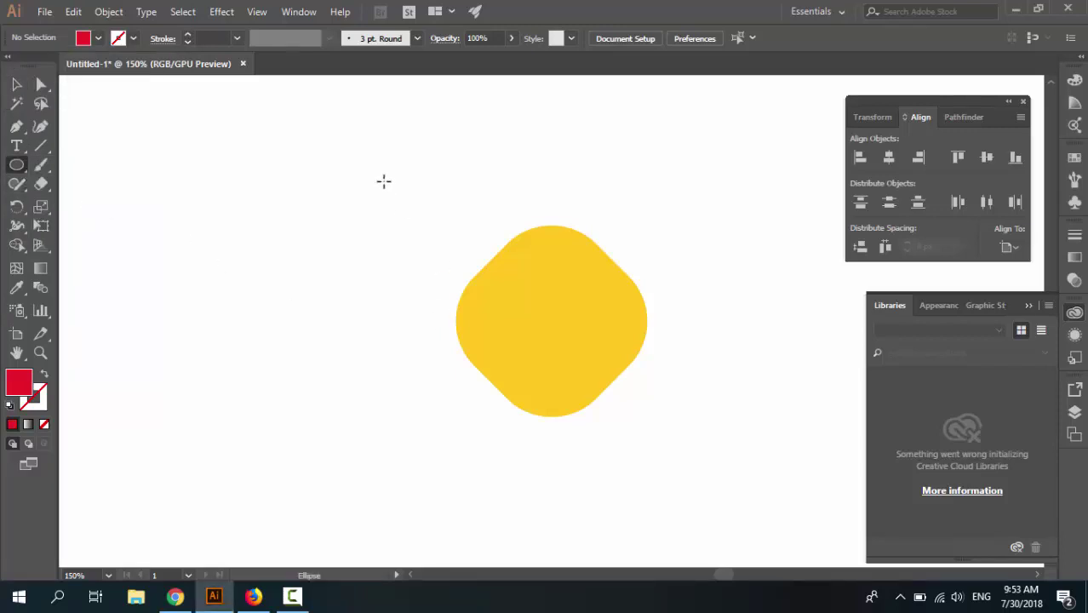
pyautogui.moveTo(353, 151); pyautogui.dragTo(408, 219)
# Move the red circle onto the diamond's upper left and enlarge it to 154.67 px wide.
pyautogui.press('v')
pyautogui.click(256, 153)
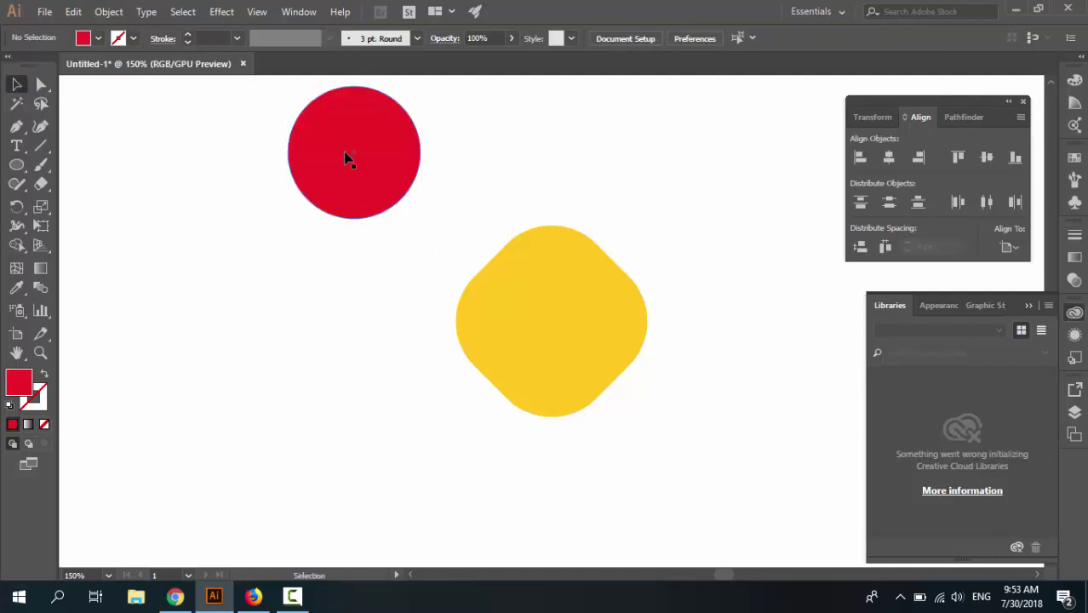
pyautogui.moveTo(367, 165); pyautogui.dragTo(507, 267)
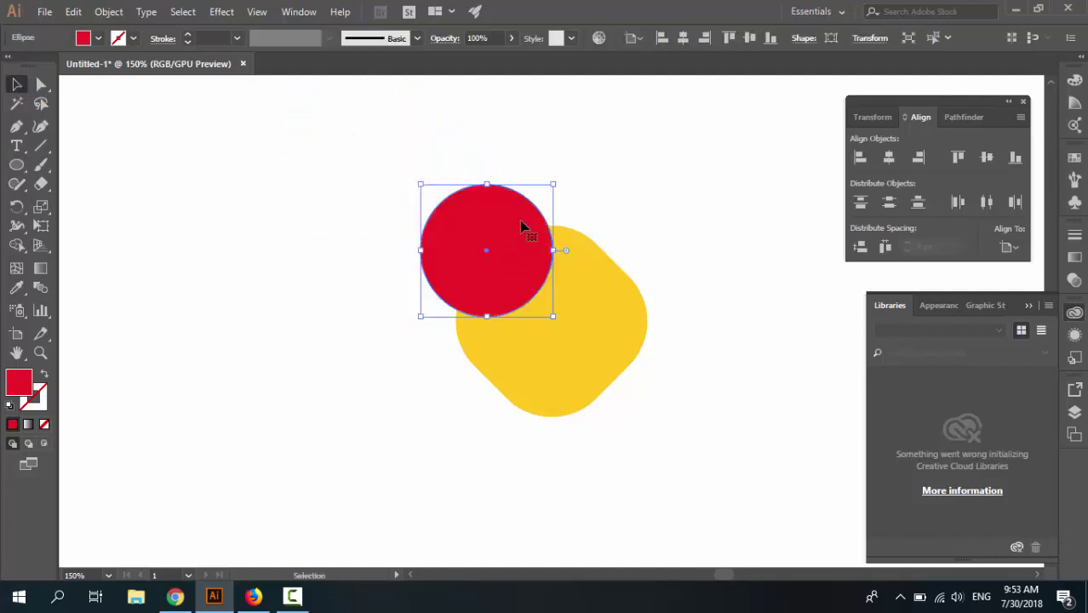
pyautogui.moveTo(559, 179); pyautogui.dragTo(562, 175)
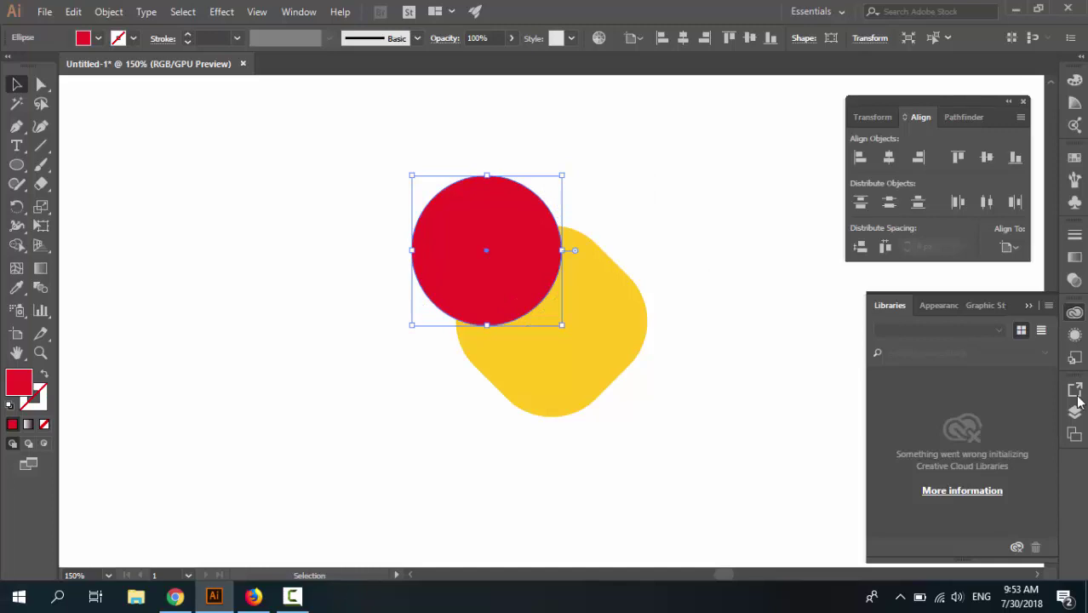
pyautogui.moveTo(562, 175); pyautogui.dragTo(591, 159)
pyautogui.moveTo(563, 262)
pyautogui.mouseDown()
pyautogui.moveTo(554, 259)
pyautogui.moveTo(568, 270)
pyautogui.mouseUp()
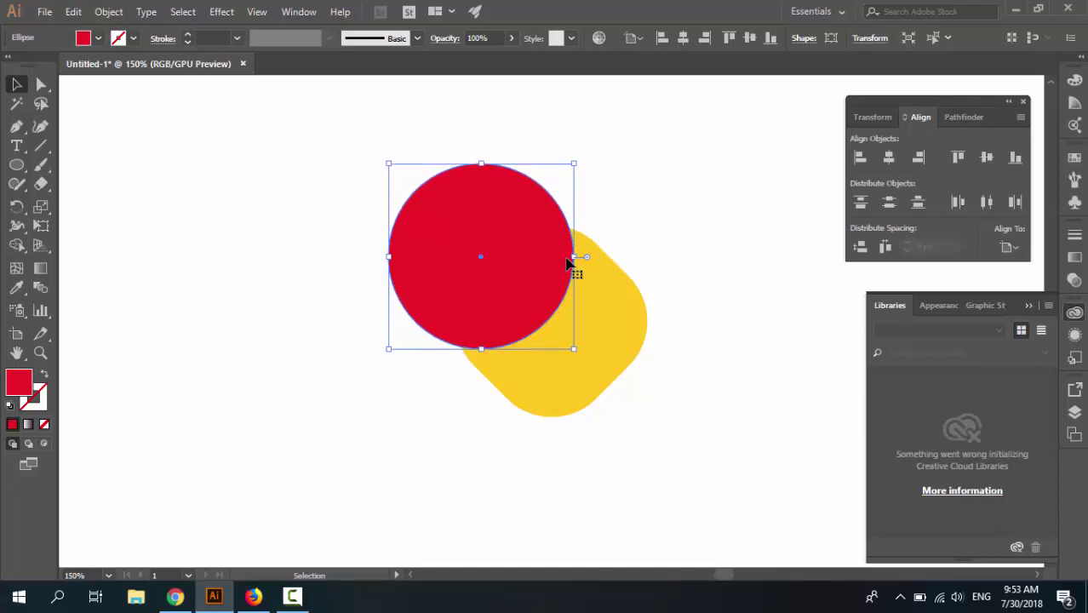
# Alt-drag a copy of the red circle to the right.
pyautogui.click(655, 241)
pyautogui.click(490, 245)
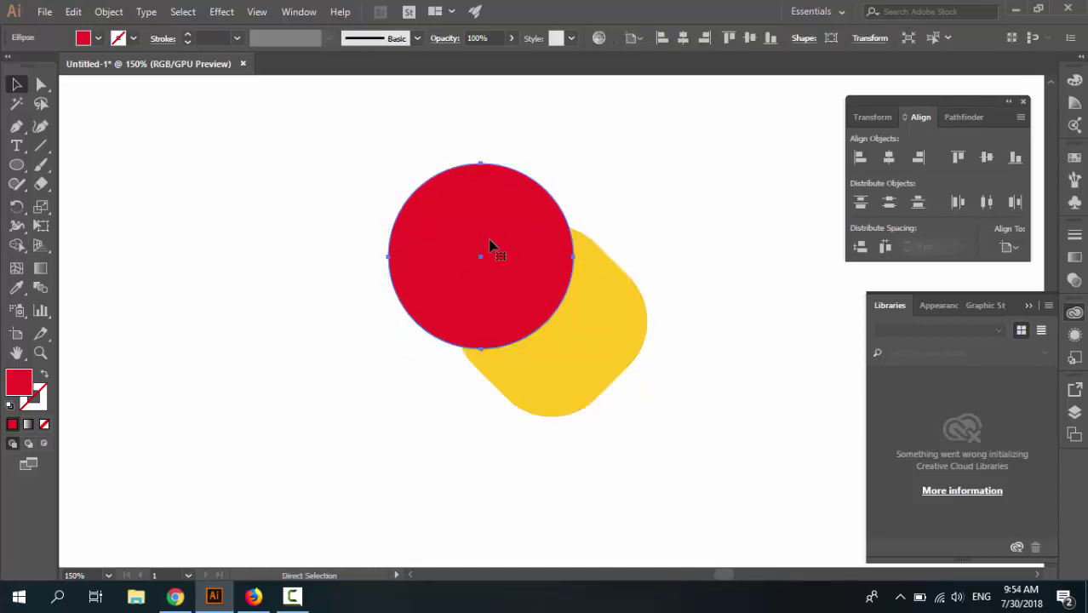
pyautogui.moveTo(505, 246); pyautogui.dragTo(669, 247)
# Select both red circles and nudge them up slightly.
pyautogui.click(473, 253)
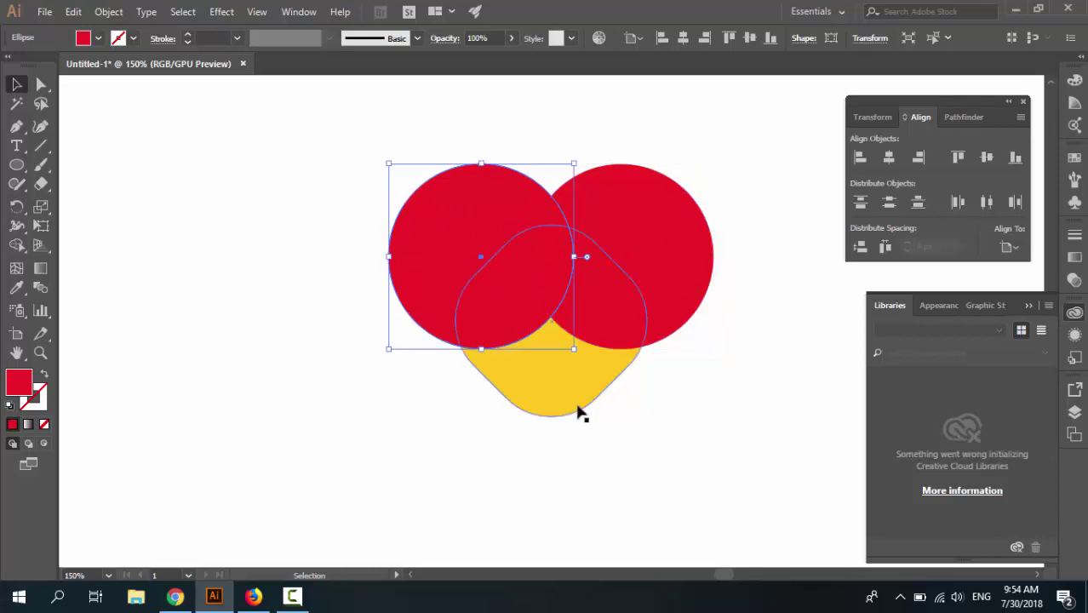
pyautogui.click(618, 420)
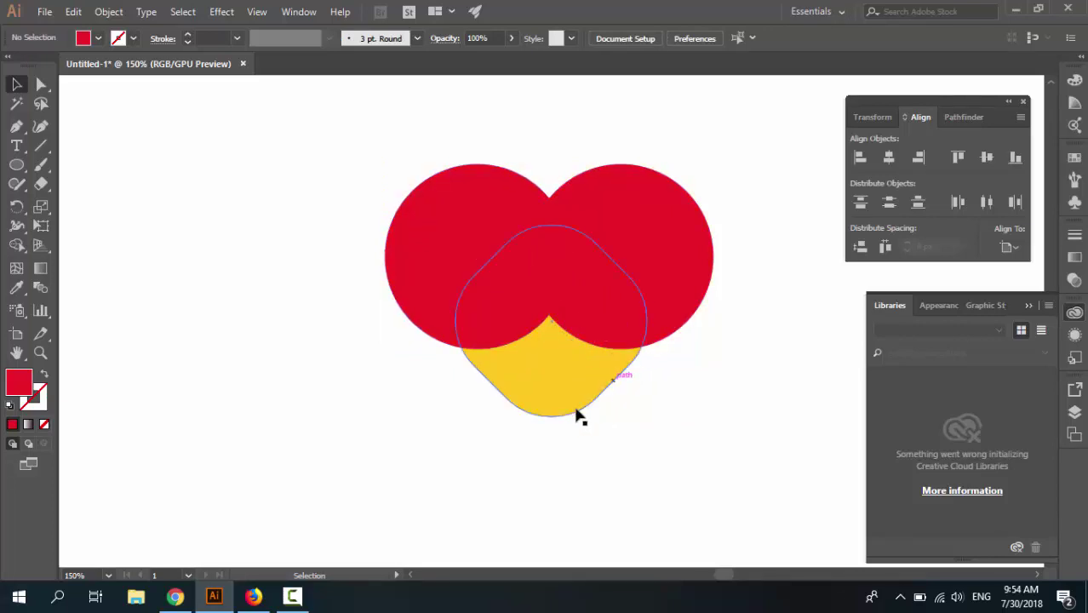
pyautogui.click(536, 305)
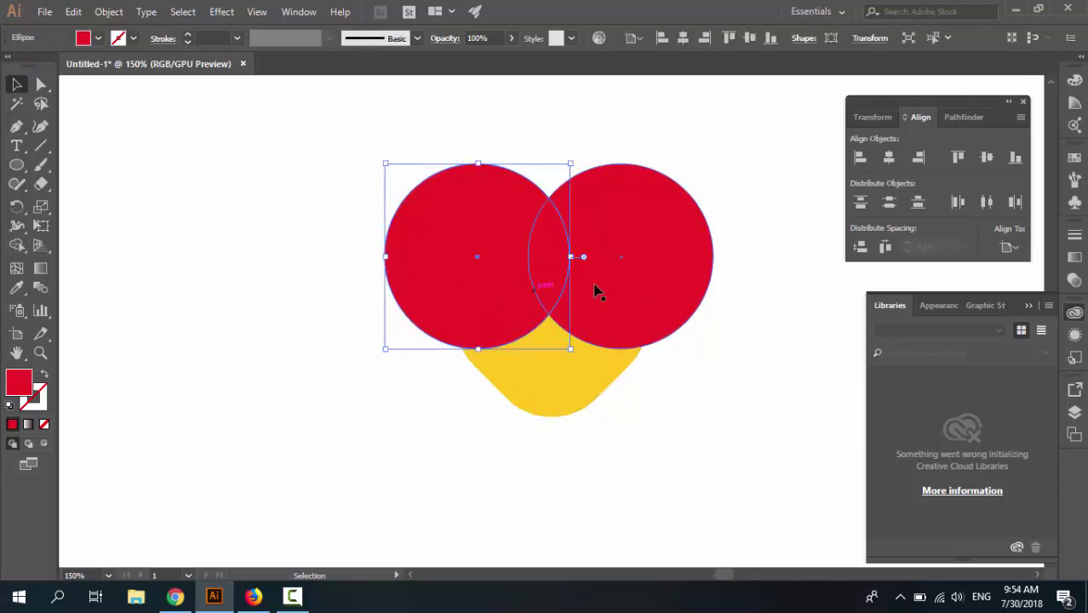
pyautogui.click(598, 289)
pyautogui.click(484, 280)
pyautogui.click(570, 279)
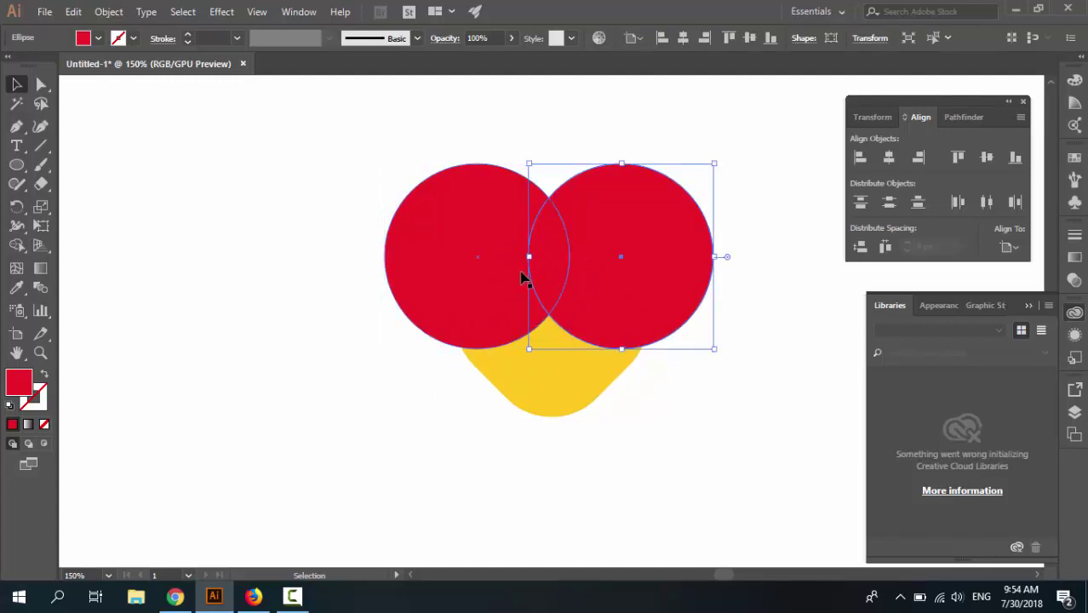
pyautogui.click(481, 222)
pyautogui.click(510, 150)
pyautogui.click(621, 238)
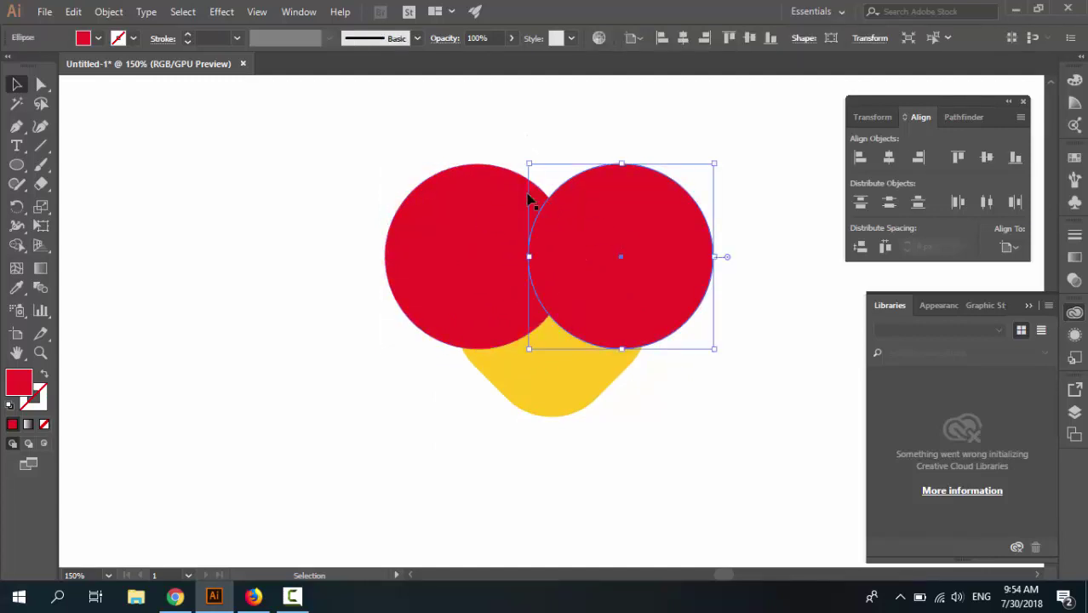
pyautogui.click(498, 151)
pyautogui.click(500, 204)
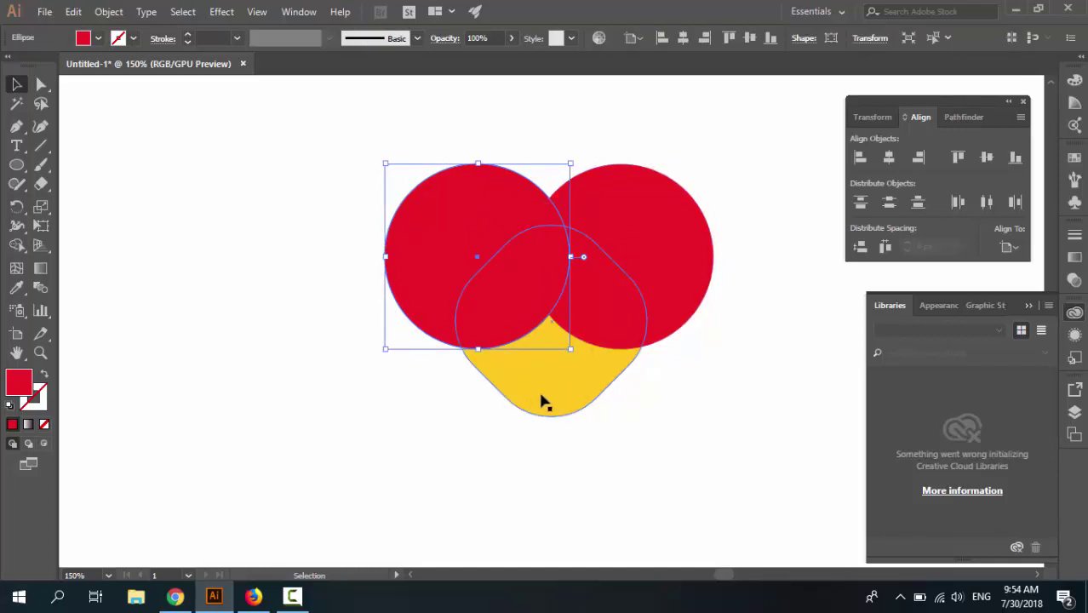
pyautogui.click(641, 311)
pyautogui.keyDown('shift'); pyautogui.click(498, 276); pyautogui.keyUp('shift')
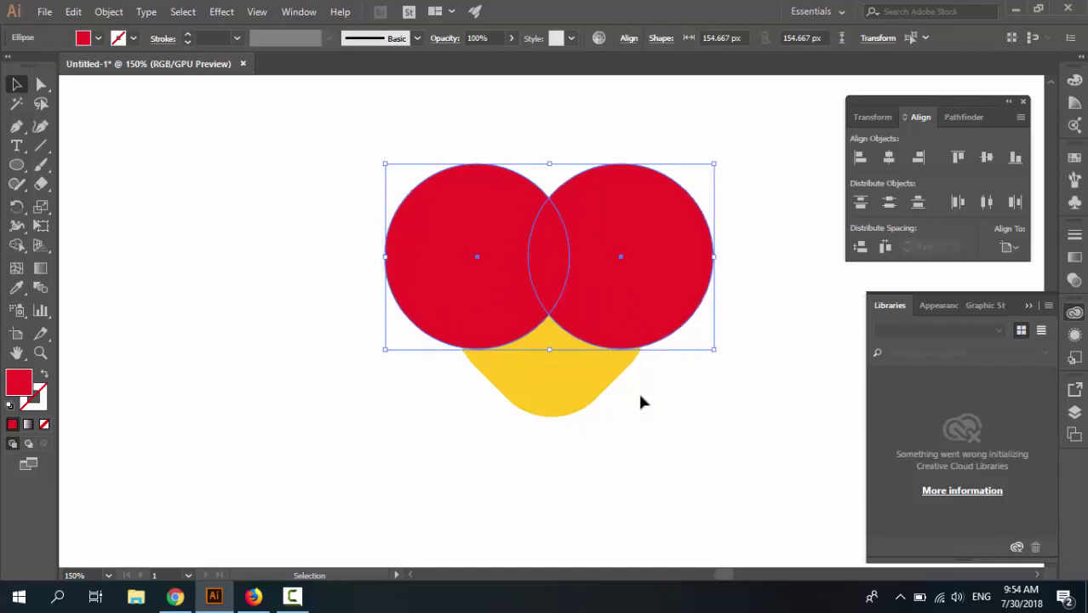
pyautogui.press('Up')
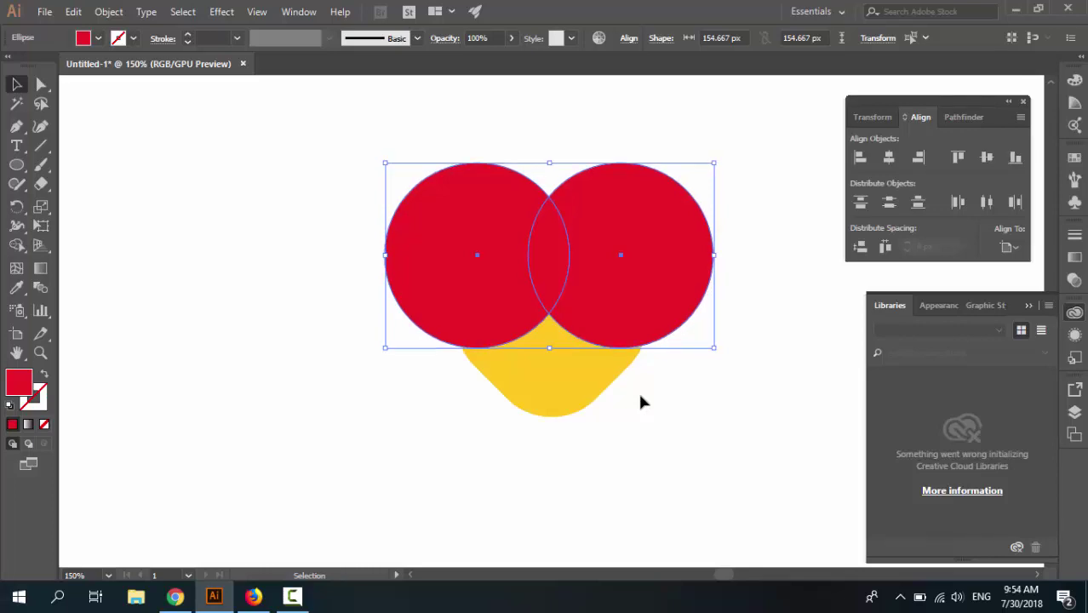
# Reselect both red circles and show the Pathfinder panel.
pyautogui.click(685, 409)
pyautogui.click(643, 310)
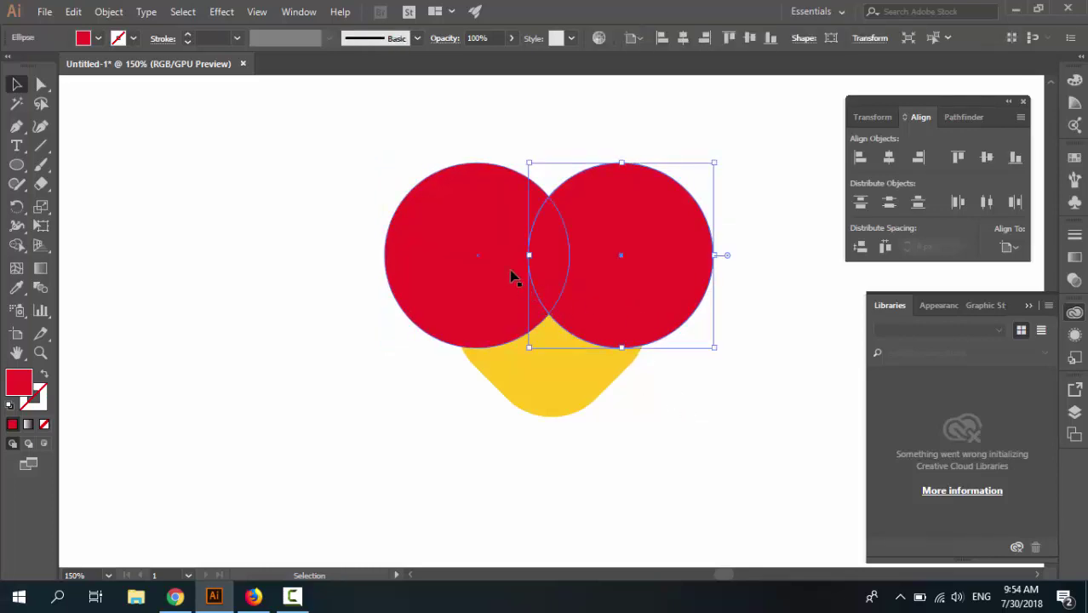
pyautogui.keyDown('shift'); pyautogui.click(474, 311); pyautogui.keyUp('shift')
pyautogui.click(957, 116)
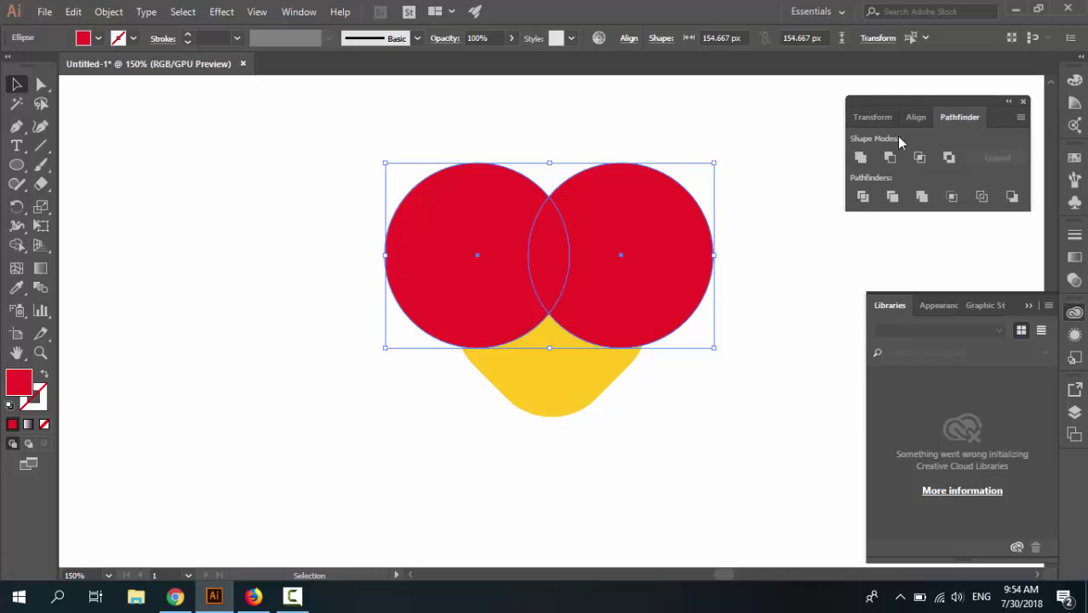
# Unite the two red circles, then use Minus Front to cut them from the yellow diamond.
pyautogui.click(862, 162)
pyautogui.click(750, 242)
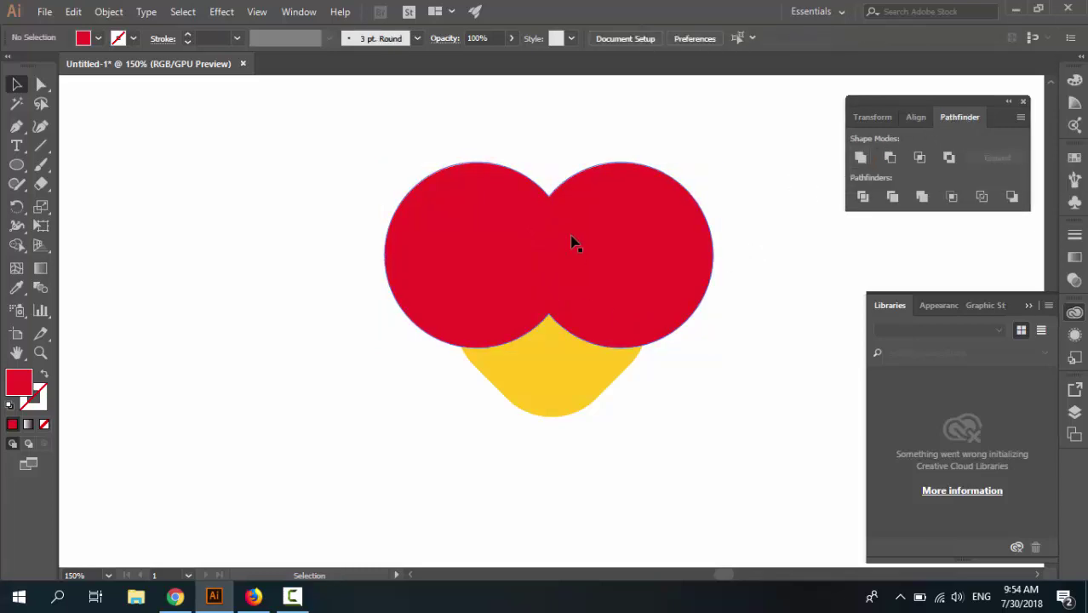
pyautogui.click(569, 387)
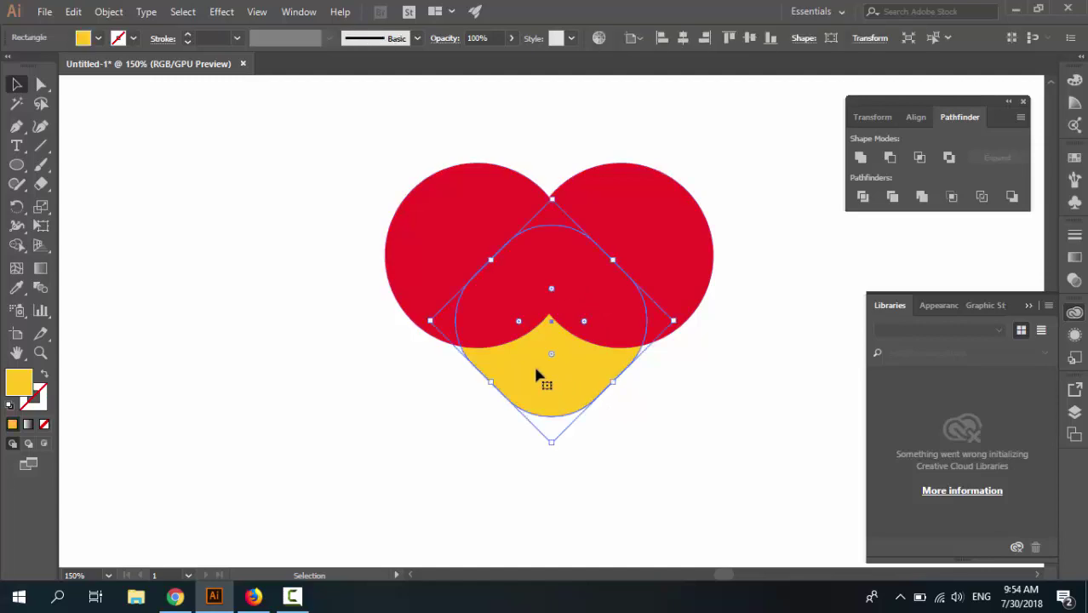
pyautogui.keyDown('shift'); pyautogui.click(651, 236); pyautogui.keyUp('shift')
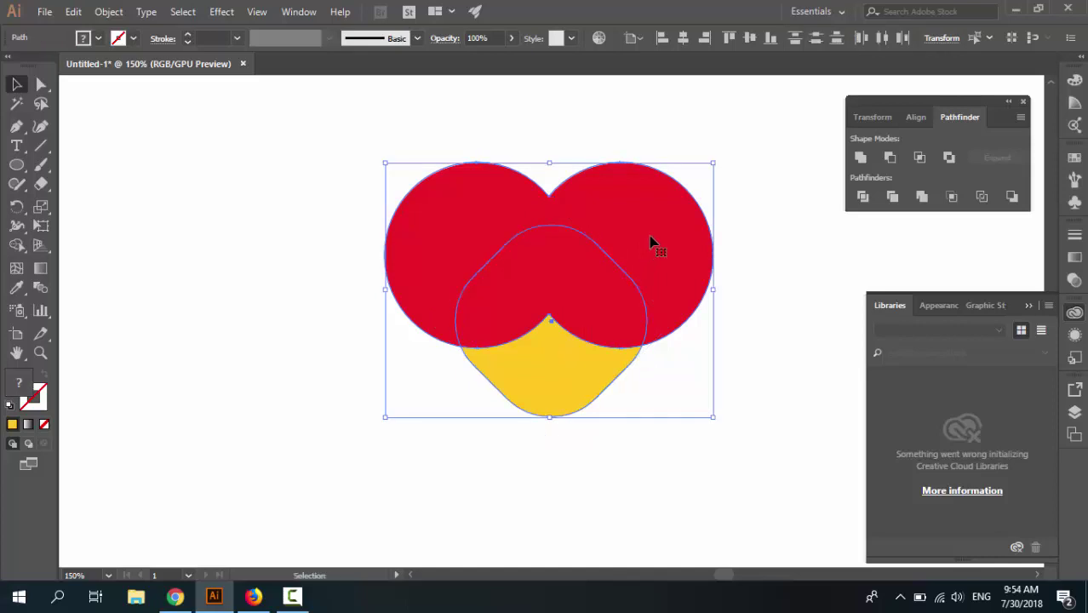
pyautogui.click(890, 158)
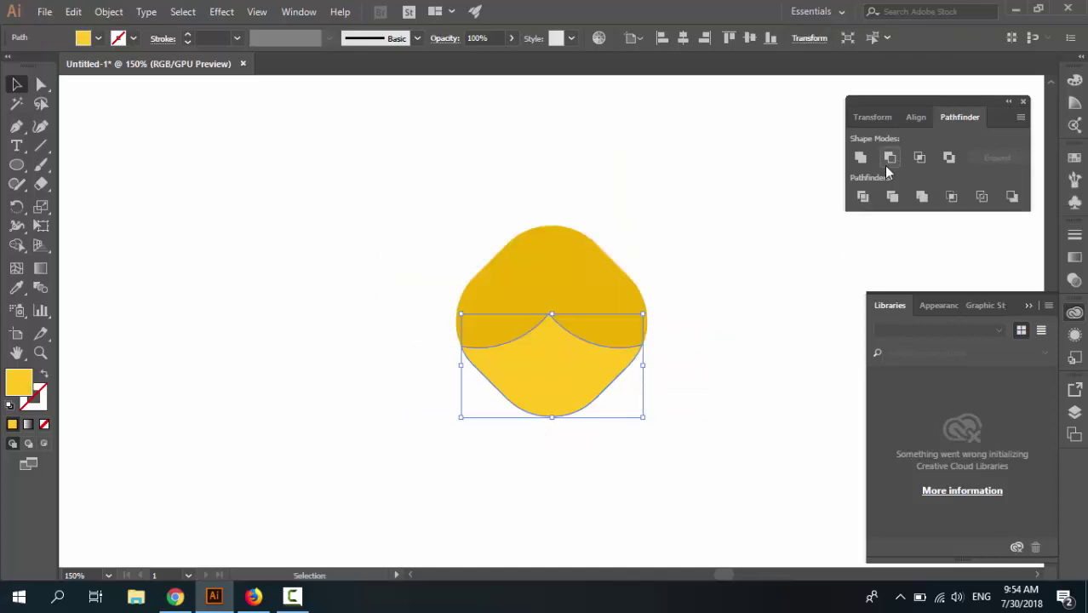
pyautogui.click(731, 292)
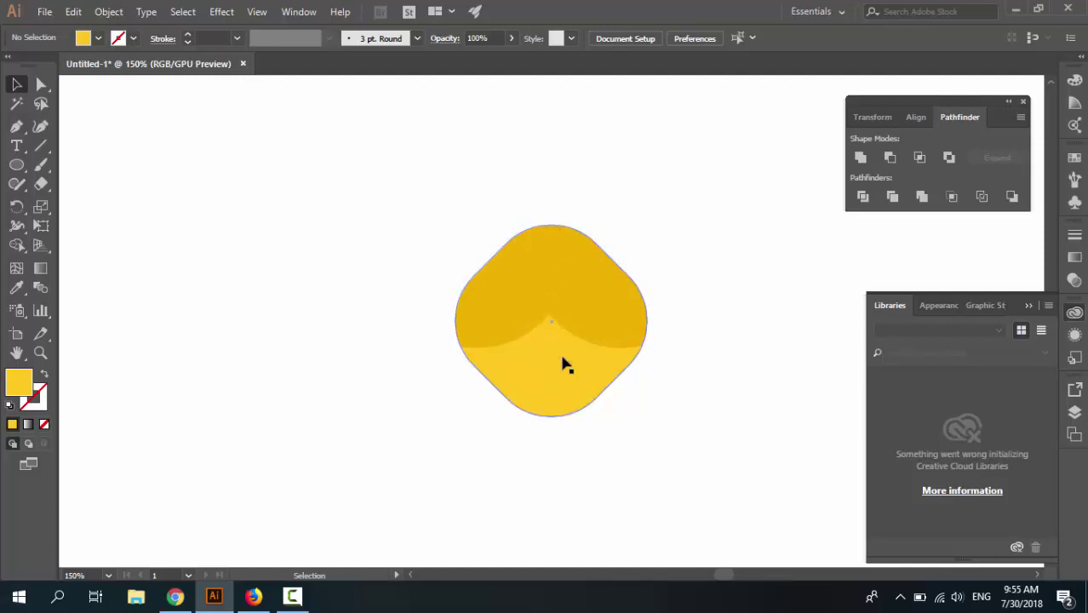
# Group the yellow diamond's parts and scale the group down to about 52 px.
pyautogui.hotkey('ctrl', '-')
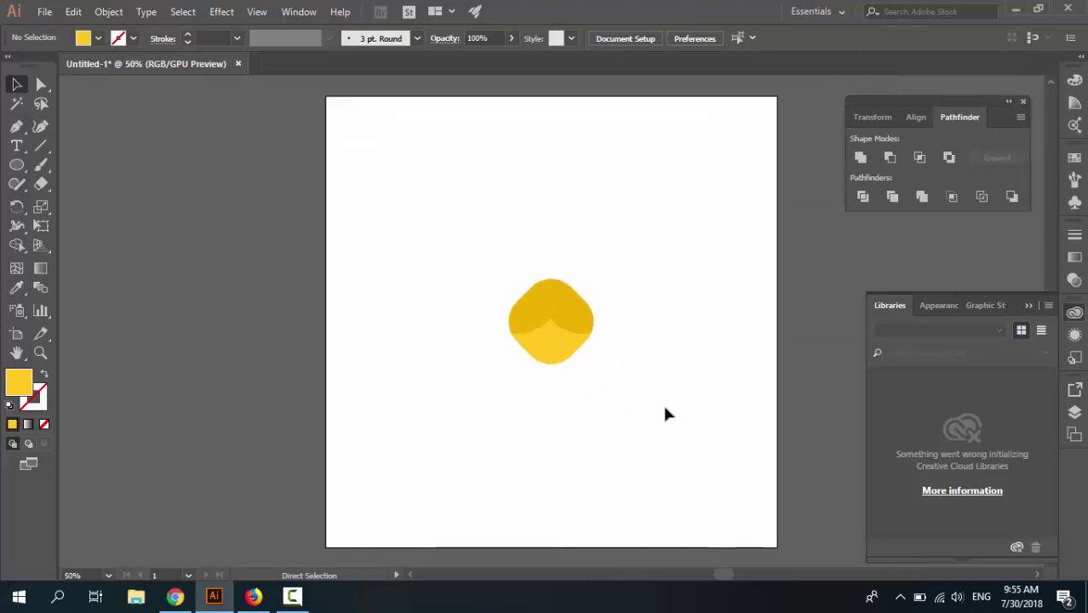
pyautogui.hotkey('ctrl', '+')
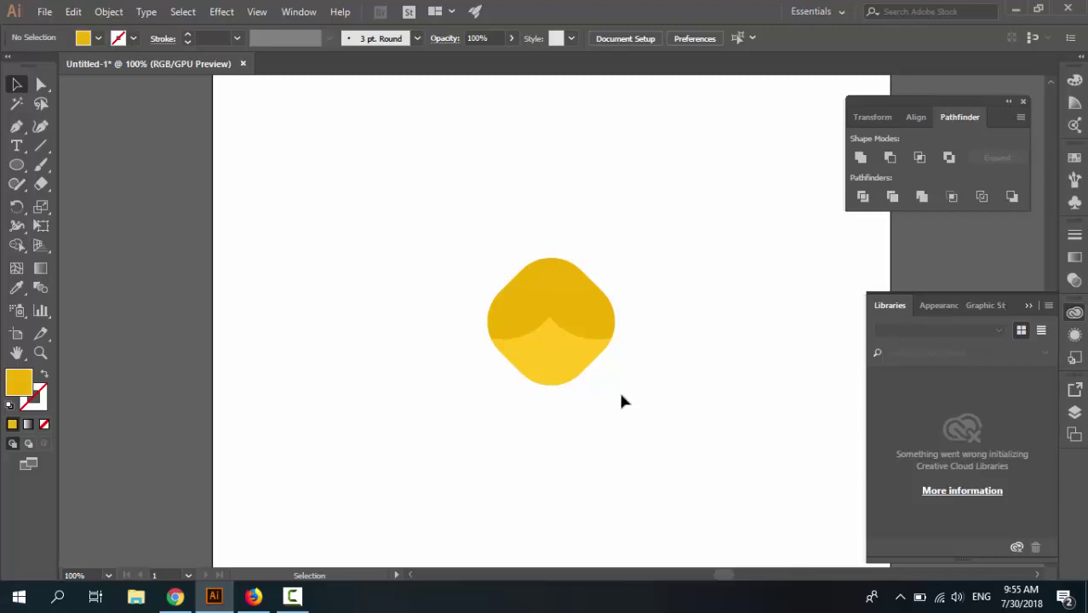
pyautogui.moveTo(622, 400); pyautogui.dragTo(473, 253)
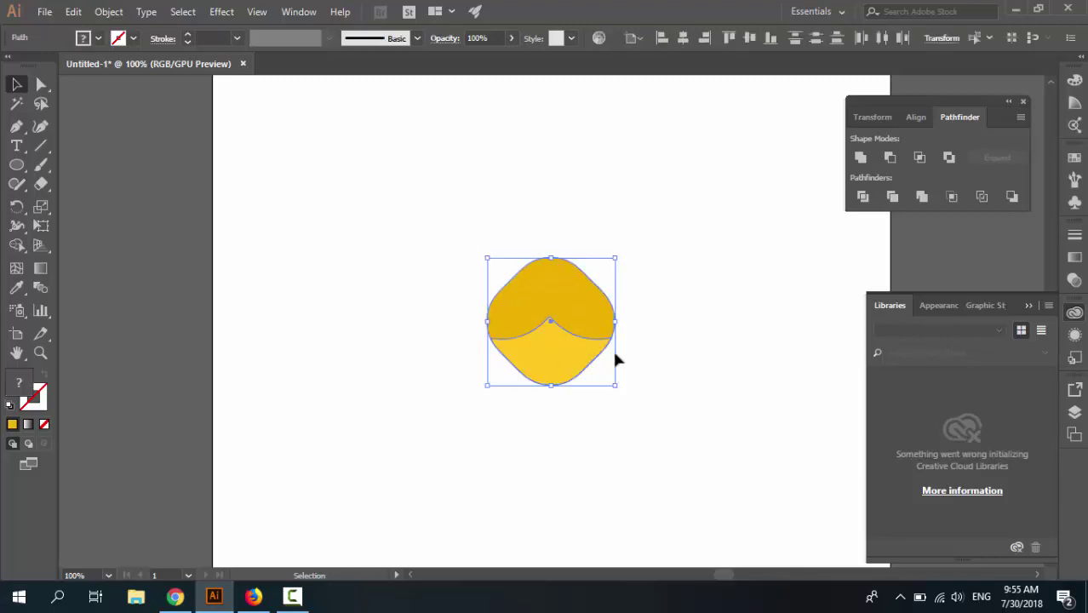
pyautogui.hotkey('ctrl', 'g')
pyautogui.click(631, 384)
pyautogui.click(575, 342)
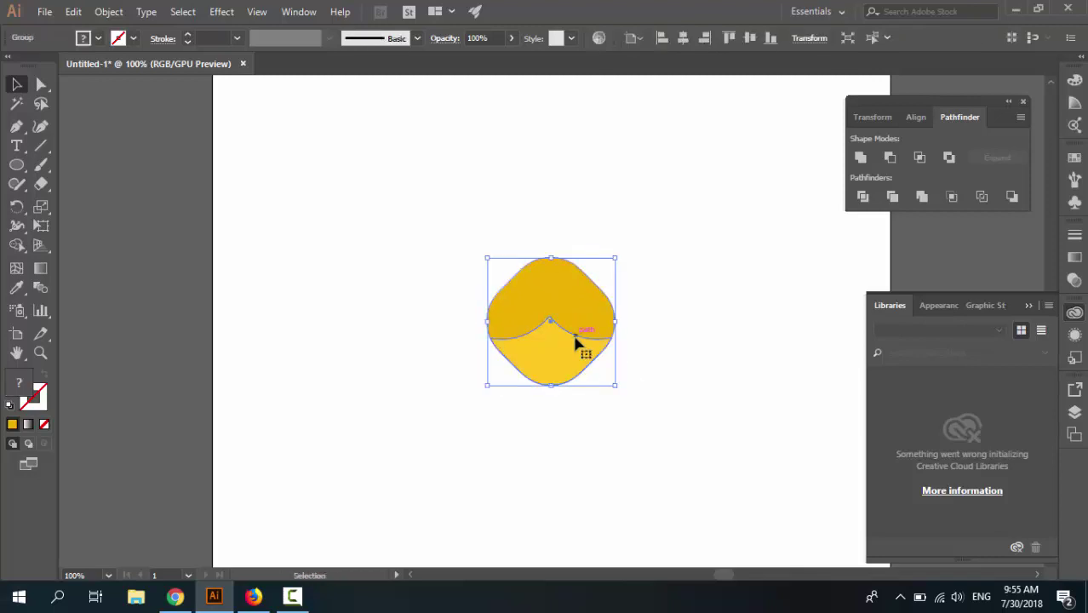
pyautogui.moveTo(615, 387); pyautogui.dragTo(419, 183)
# Move the shrunken icon up toward the artboard's top-left.
pyautogui.click(551, 388)
pyautogui.scroll(5, 502, 240)
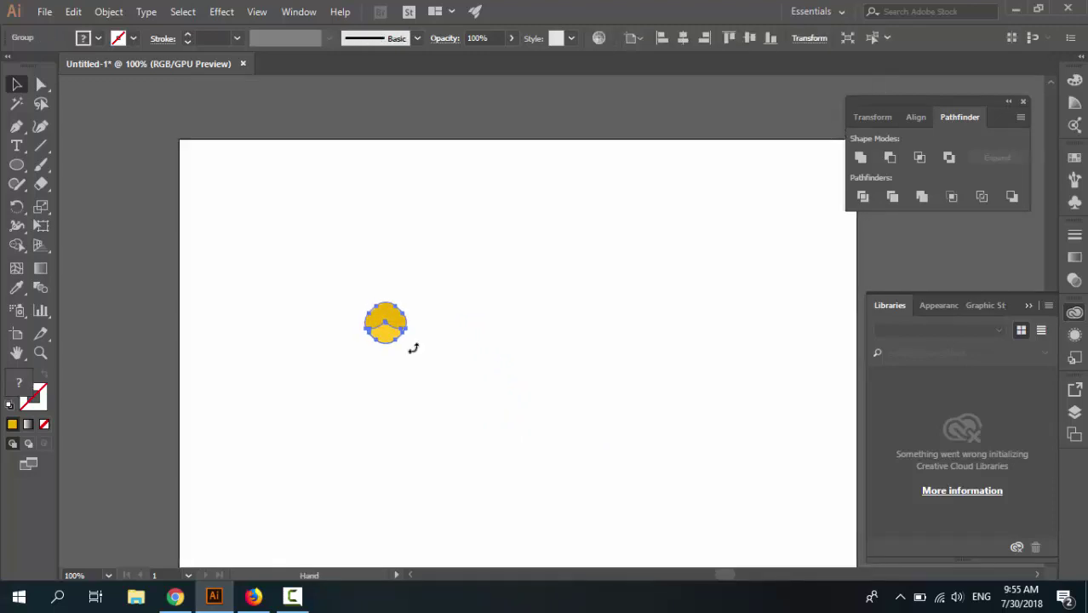
pyautogui.moveTo(384, 340); pyautogui.dragTo(390, 263)
pyautogui.click(418, 284)
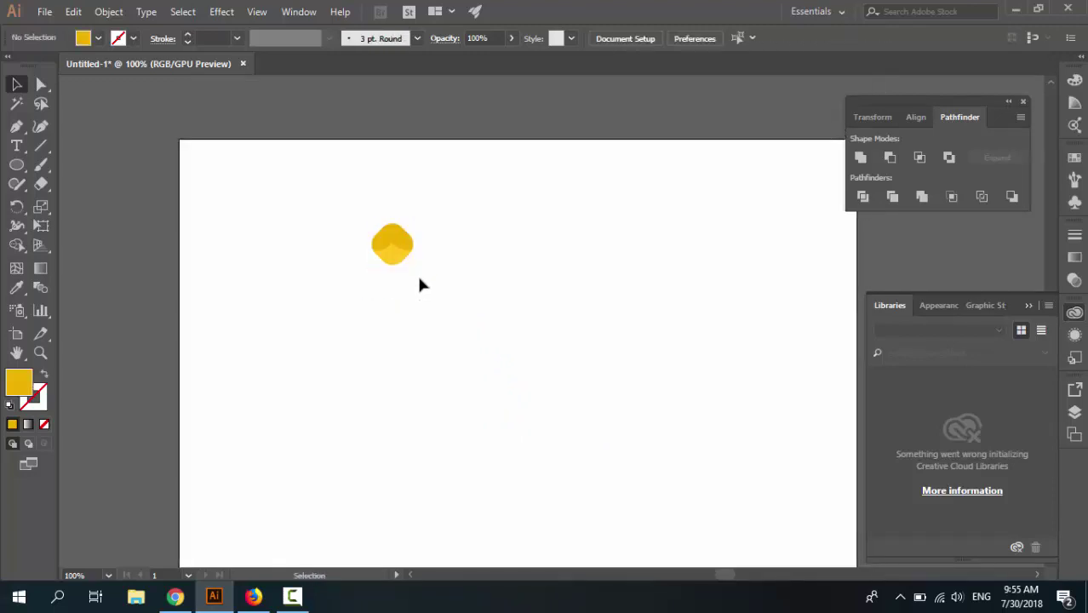
pyautogui.click(255, 13)
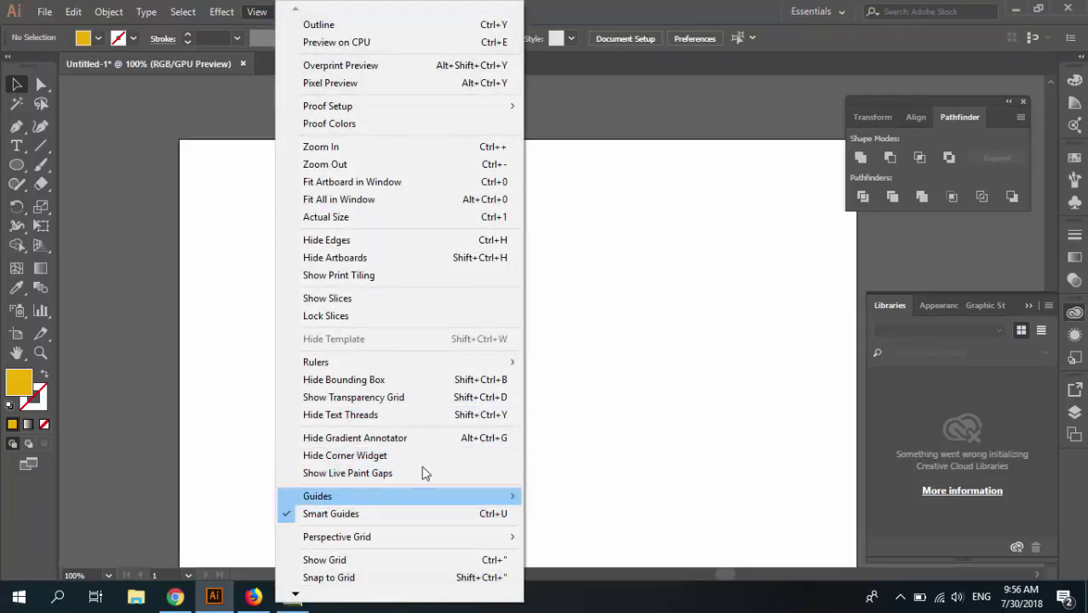
# Resize the yellow icon group to about 40 px, try 46 px, then shrink it back slightly.
pyautogui.click(558, 146)
pyautogui.click(392, 256)
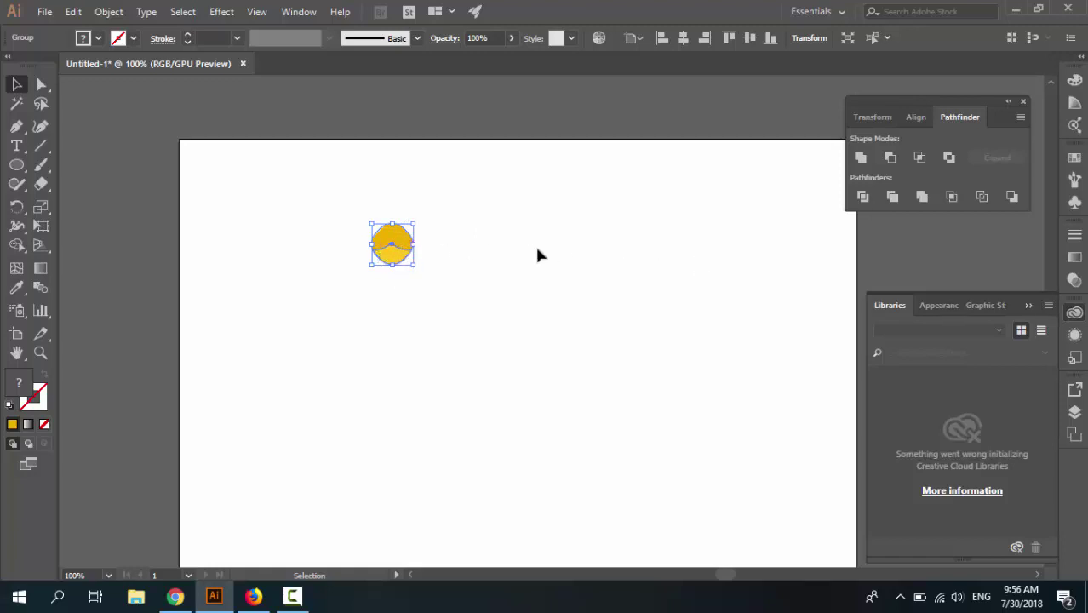
pyautogui.click(396, 270)
pyautogui.click(413, 237)
pyautogui.moveTo(414, 224); pyautogui.dragTo(409, 227)
pyautogui.click(398, 262)
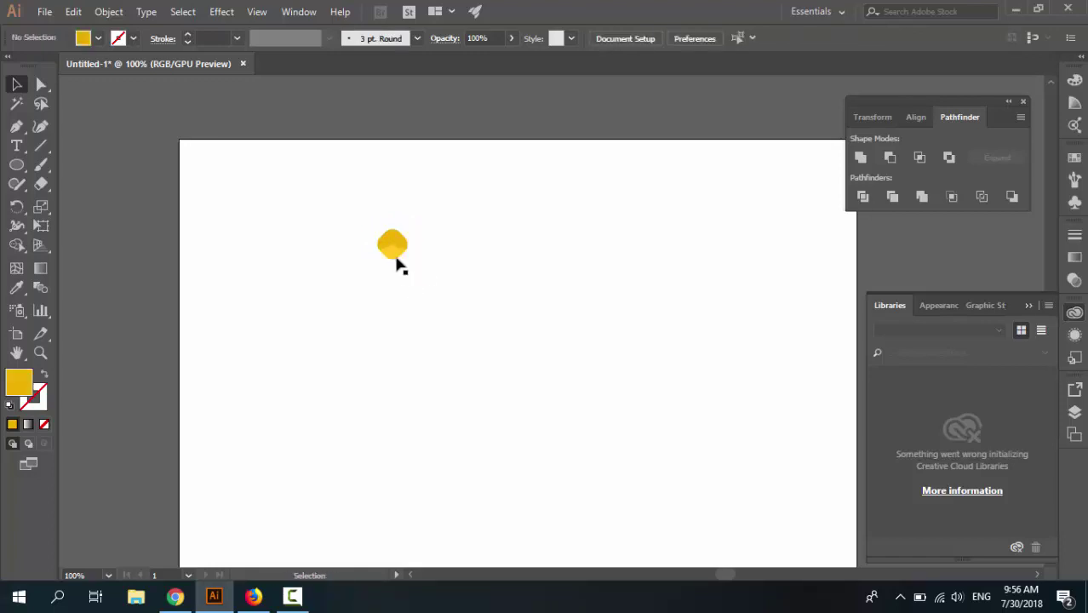
pyautogui.click(394, 253)
pyautogui.click(425, 317)
pyautogui.click(401, 257)
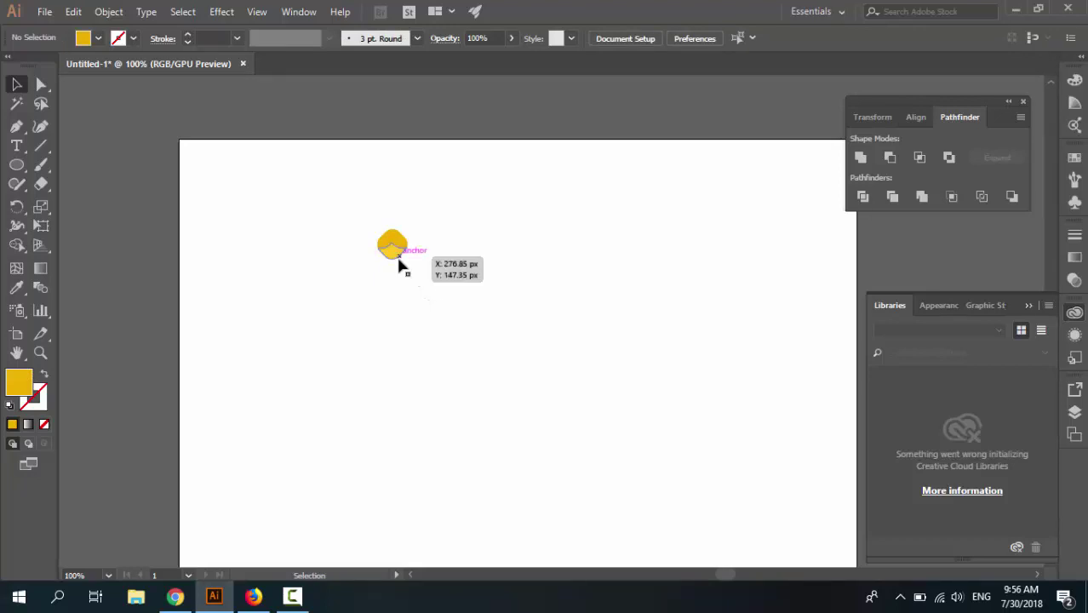
pyautogui.moveTo(409, 230); pyautogui.dragTo(414, 222)
pyautogui.moveTo(412, 222); pyautogui.dragTo(406, 229)
pyautogui.click(431, 283)
pyautogui.click(391, 257)
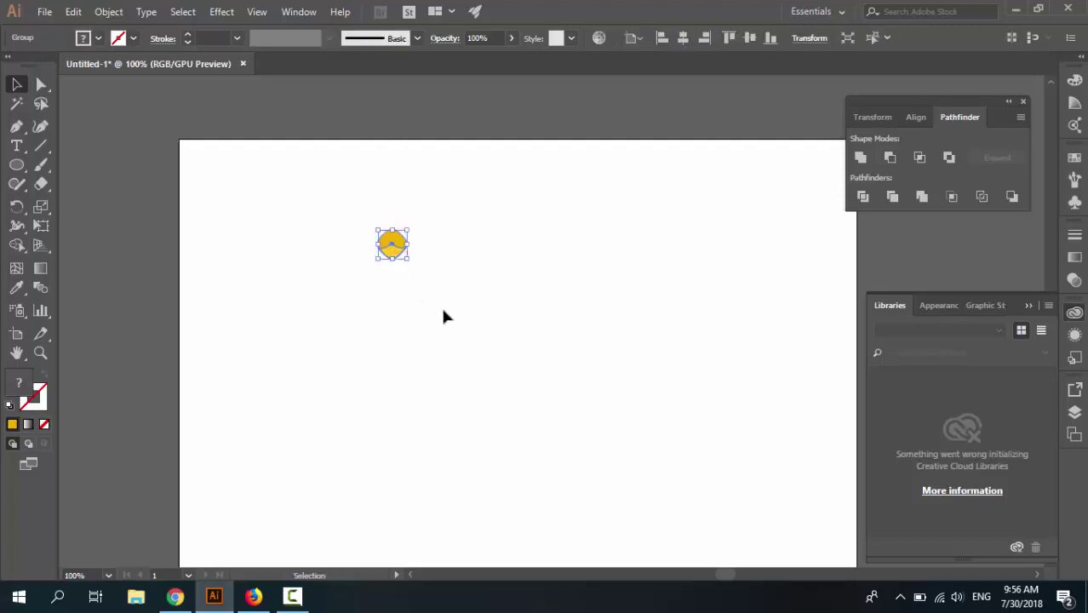
# At 150% zoom, fine-tune the icon group's size to roughly 41 px across.
pyautogui.hotkey('ctrl', '0')
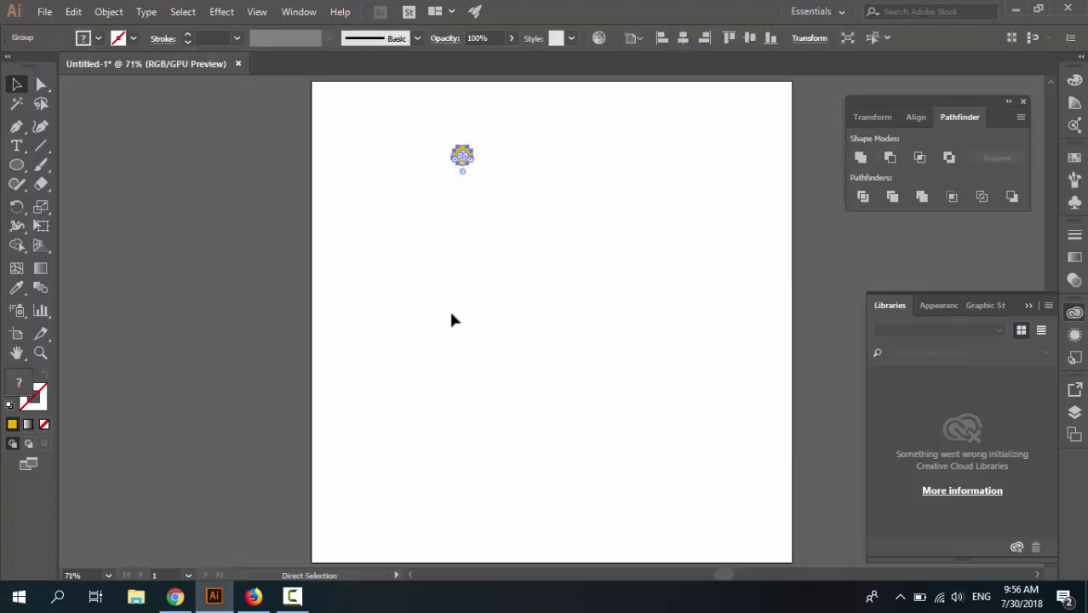
pyautogui.hotkey('ctrl', 'shift', 'a')
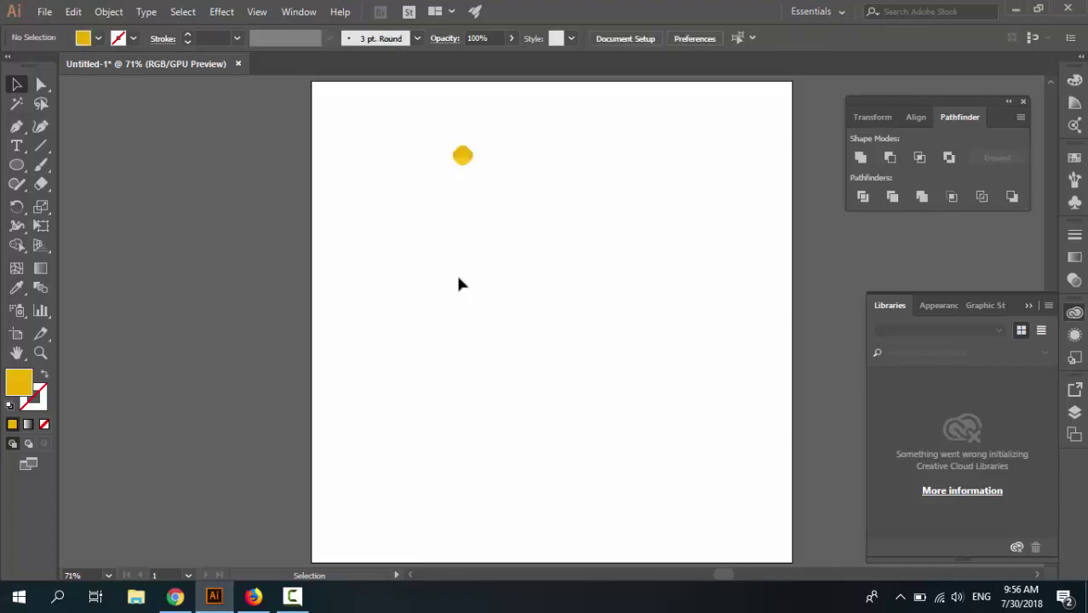
pyautogui.hotkey('ctrl', '=')
pyautogui.hotkey('ctrl', '=')
pyautogui.moveTo(480, 265); pyautogui.dragTo(456, 366)
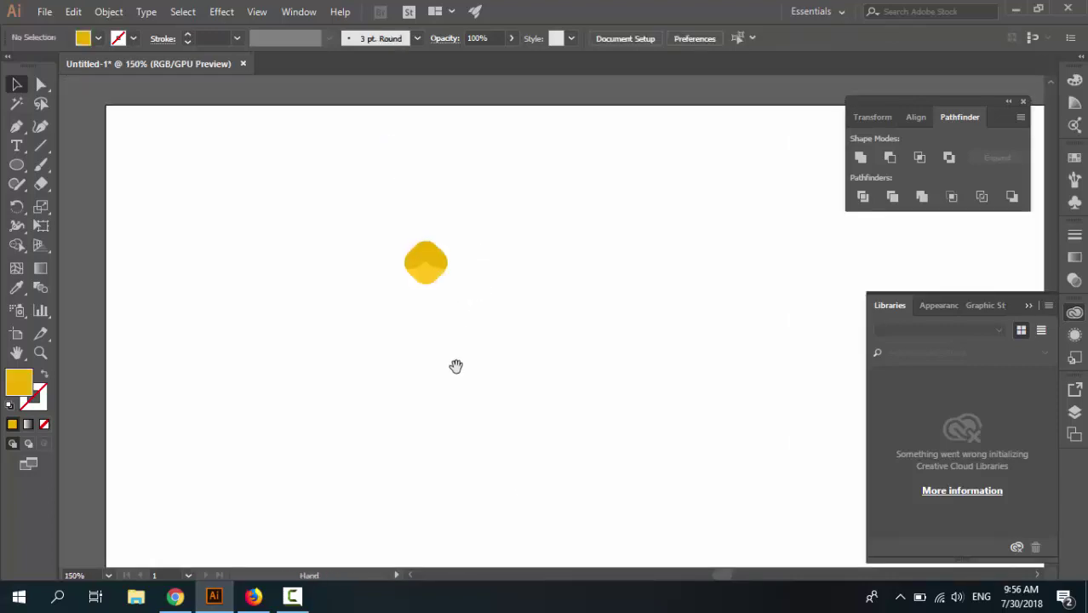
pyautogui.click(424, 274)
pyautogui.moveTo(452, 238); pyautogui.dragTo(450, 240)
pyautogui.hotkey('ctrl', 'shift', 'a')
pyautogui.click(433, 274)
pyautogui.press('a')
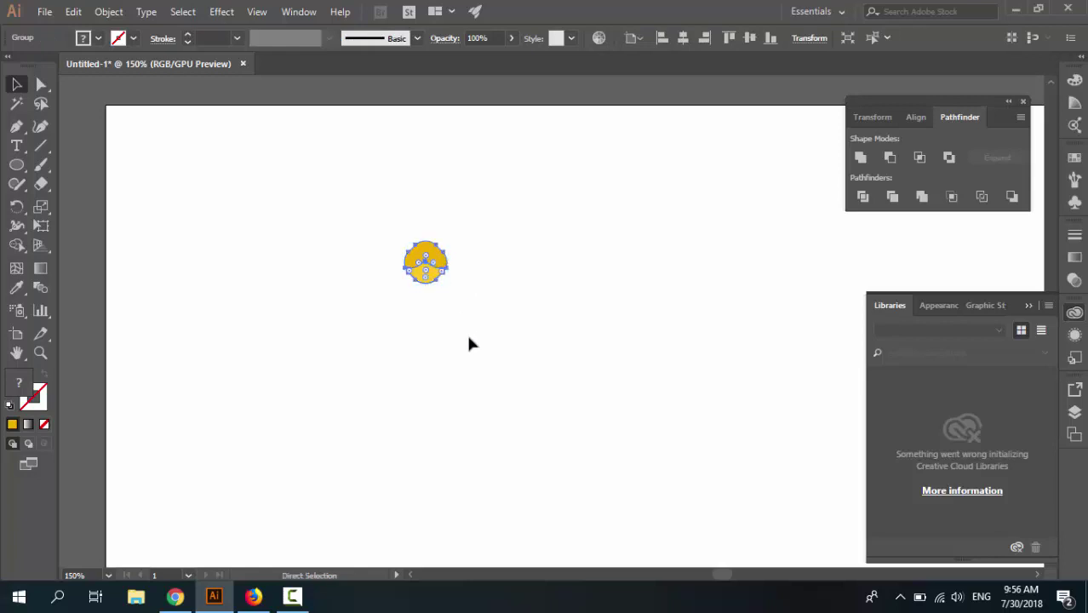
pyautogui.press('v')
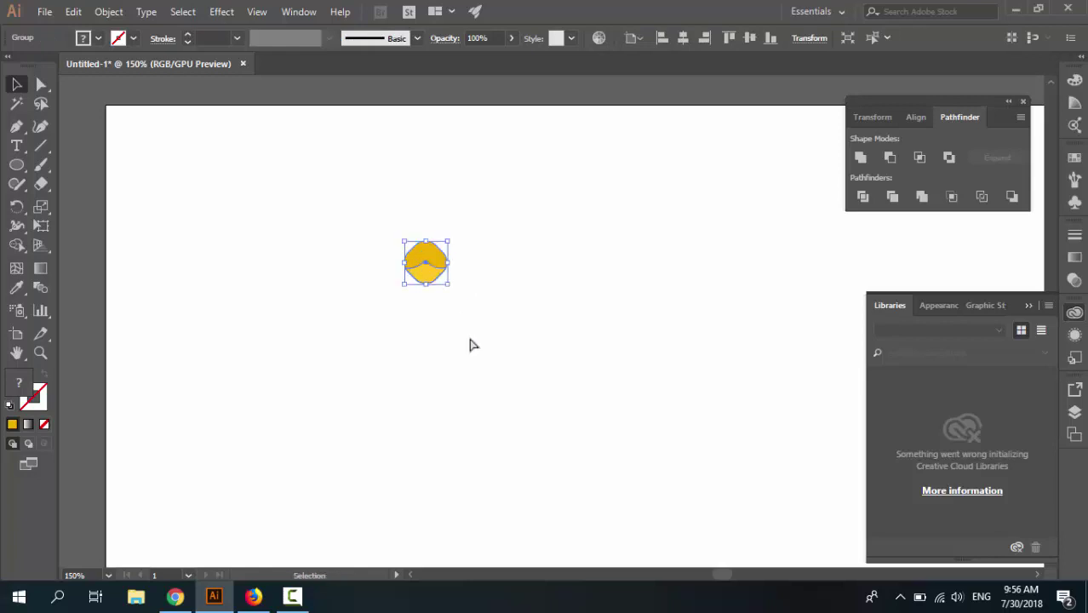
# Bring up the Align panel with the yellow icon group selected, undoing an accidental distribution.
pyautogui.click(915, 119)
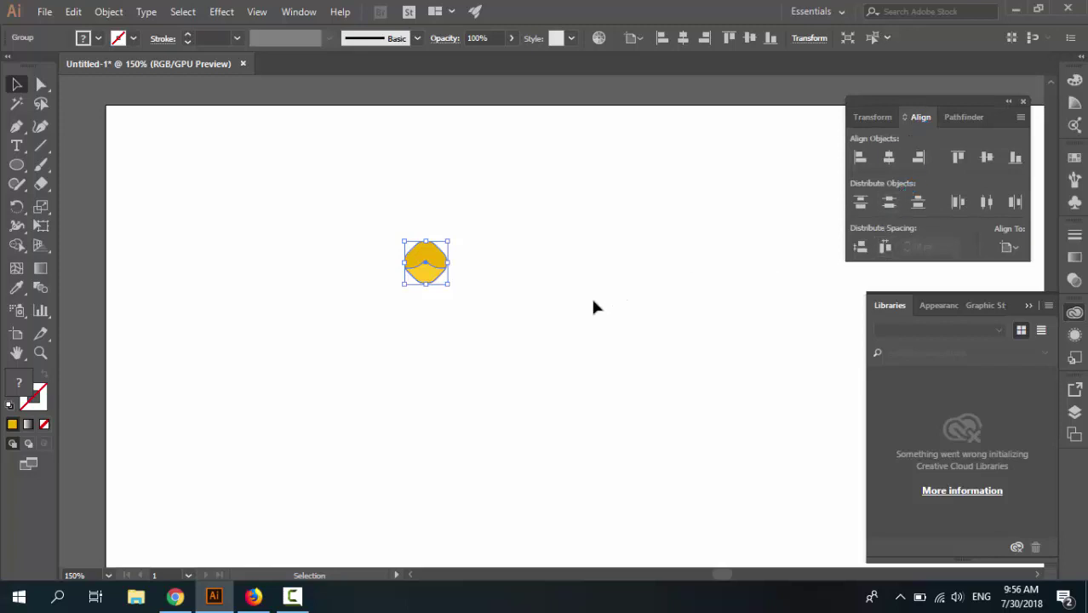
pyautogui.click(462, 296)
pyautogui.click(425, 264)
pyautogui.click(885, 249)
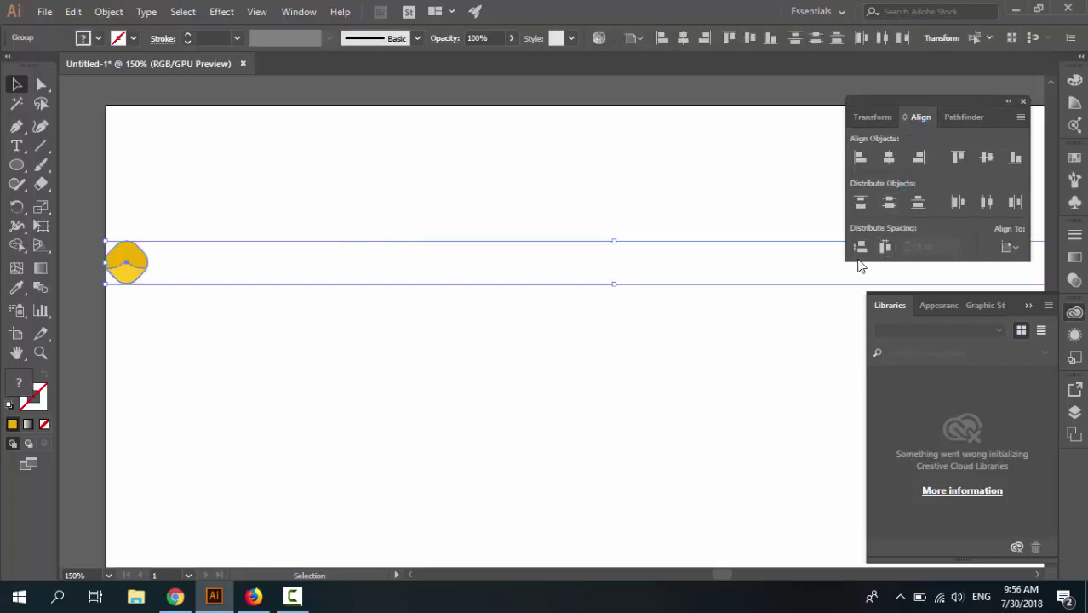
pyautogui.hotkey('ctrl', 'z')
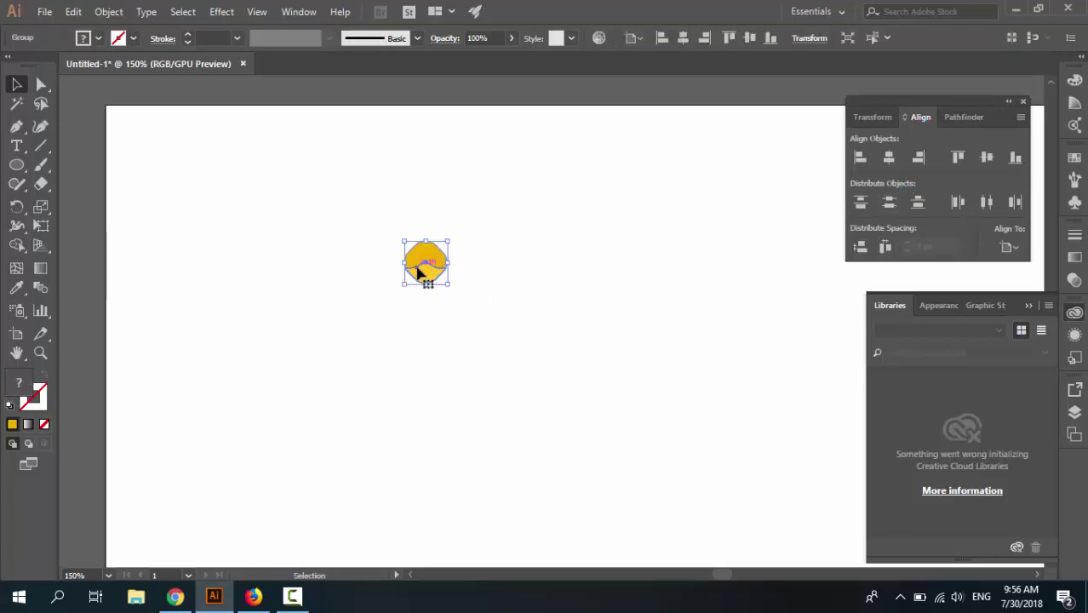
# Duplicate the yellow icon and nudge the copy to the right of the original.
pyautogui.hotkey('ctrl', 'd')
pyautogui.press('Right')
pyautogui.press('Right')
pyautogui.press('Right')
pyautogui.press('Right')
pyautogui.press('Right')
pyautogui.press('Right')
pyautogui.press('Right')
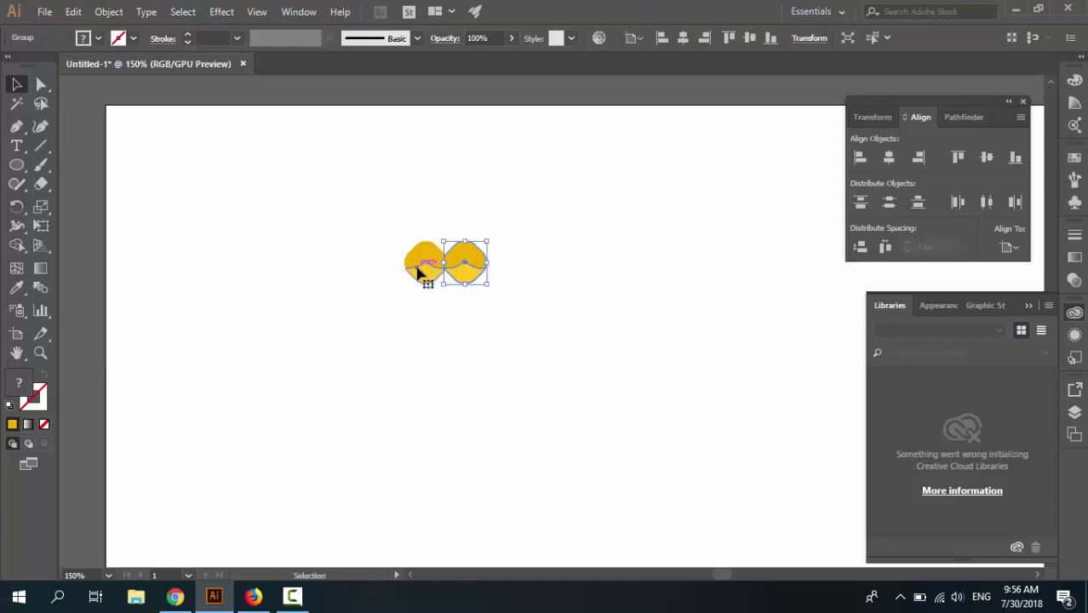
pyautogui.press('Right')
pyautogui.click(482, 312)
pyautogui.moveTo(456, 288); pyautogui.dragTo(430, 267)
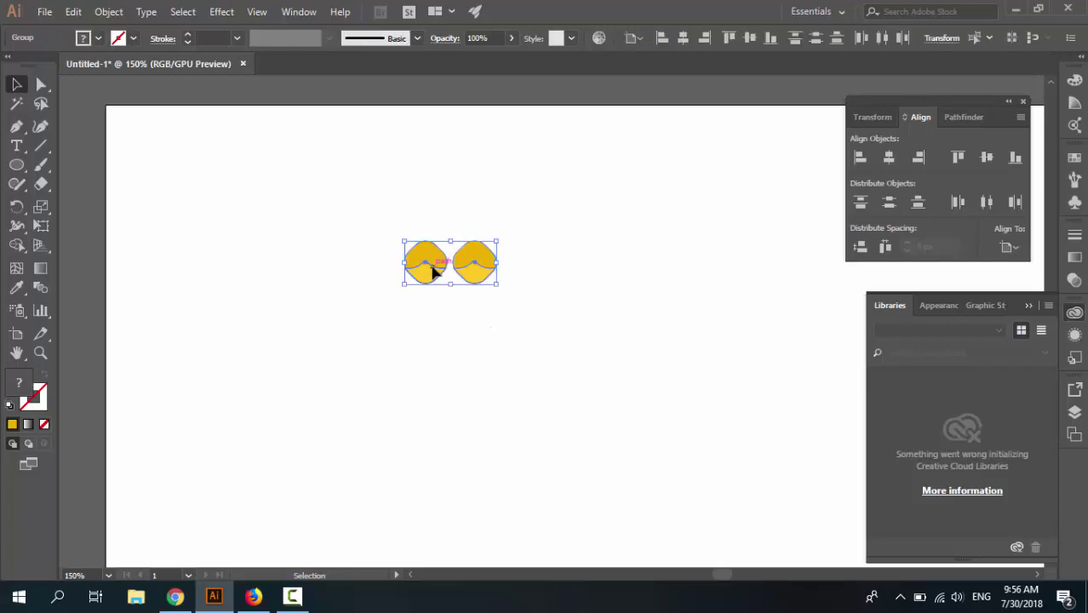
pyautogui.click(883, 248)
pyautogui.hotkey('ctrl', 'z')
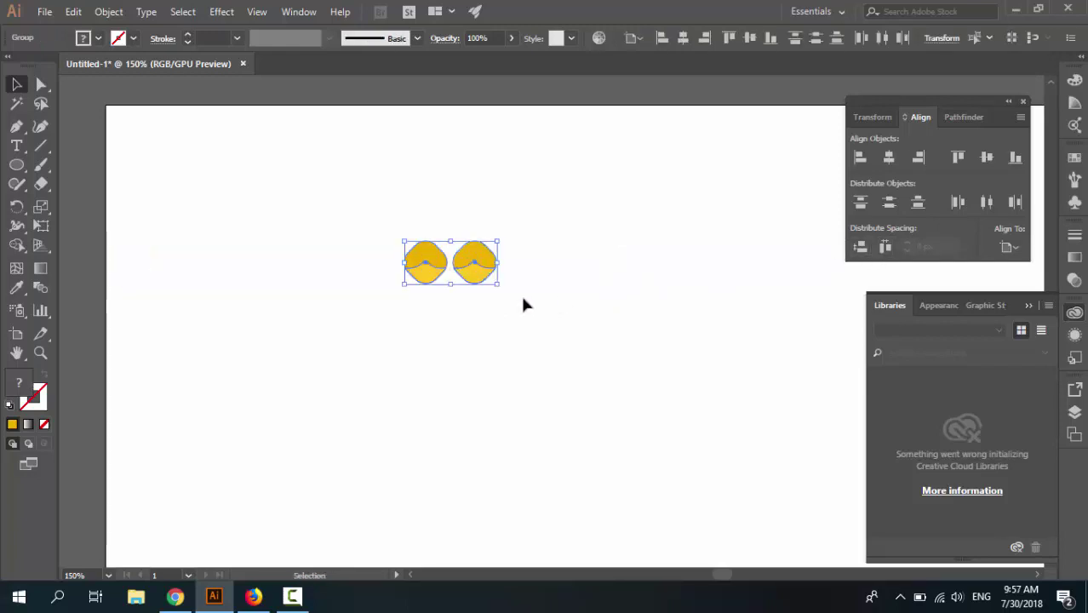
# Set Align To Key Object with the left diamond as key and enter 20 px spacing.
pyautogui.click(1010, 243)
pyautogui.click(998, 264)
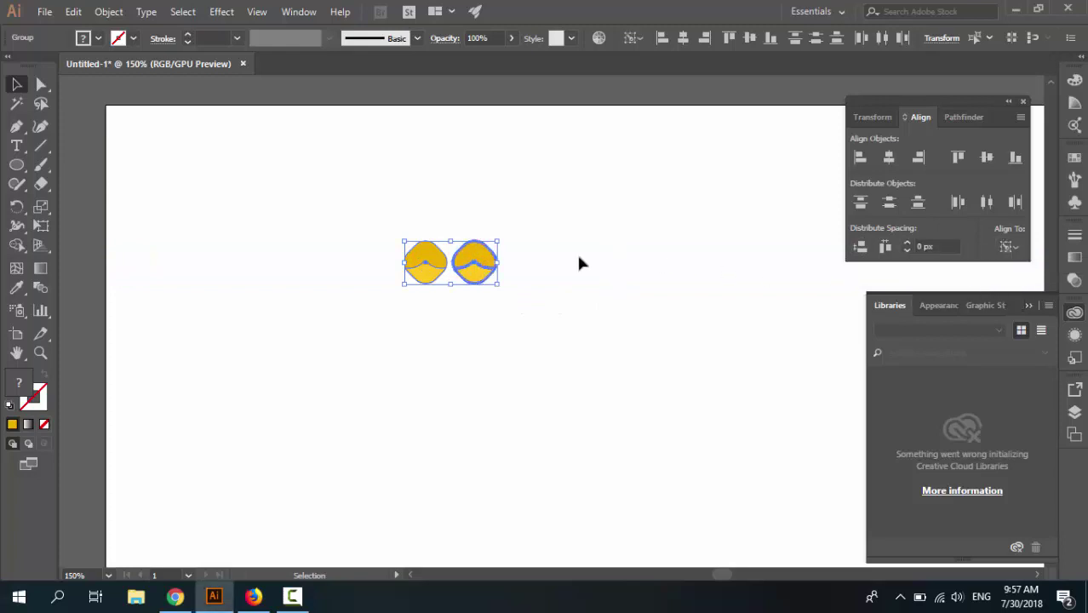
pyautogui.click(430, 255)
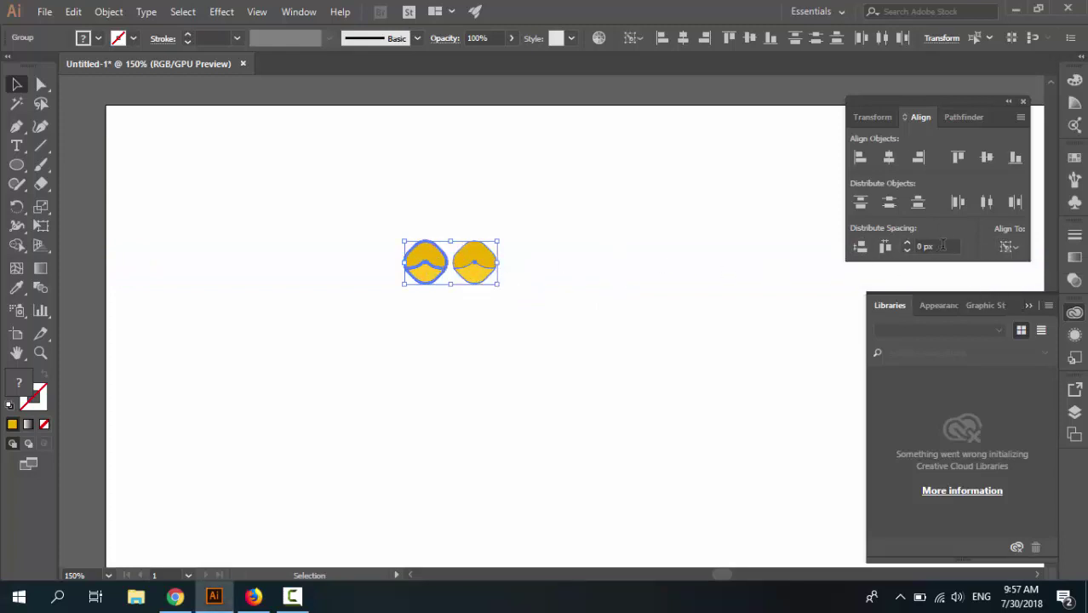
pyautogui.click(932, 246)
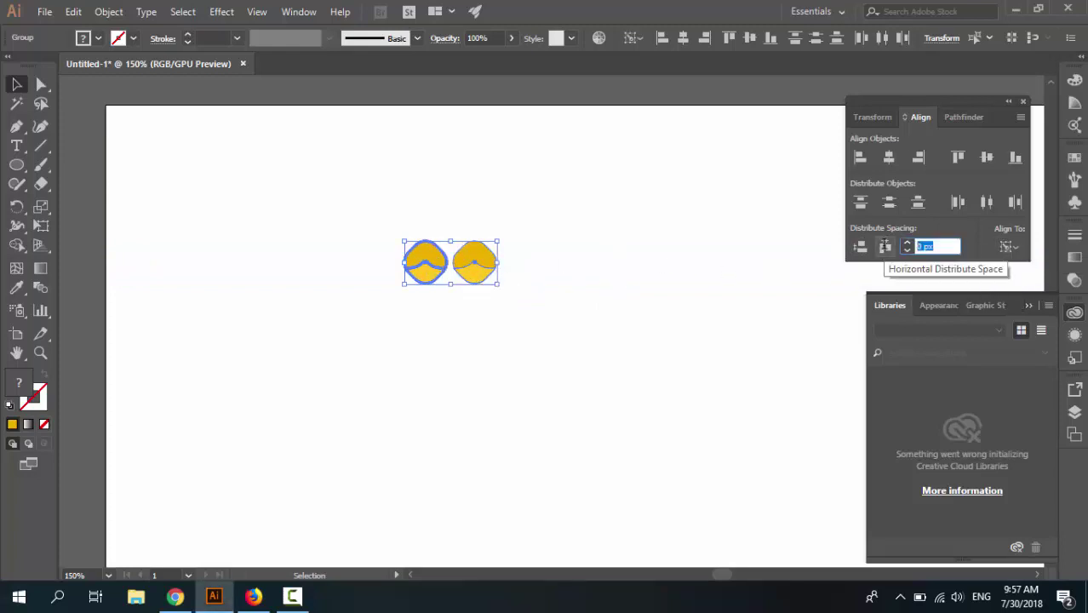
pyautogui.write('20')
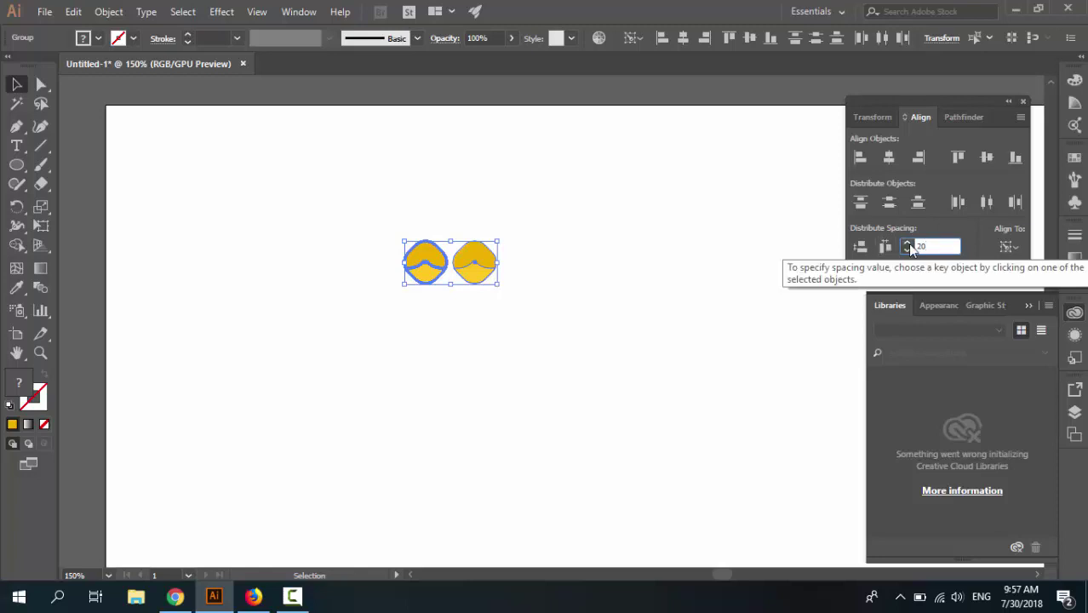
pyautogui.press('Return')
# Distribute the diamonds at 20 px, then 10 px, finally settling on 7 px apart.
pyautogui.click(885, 247)
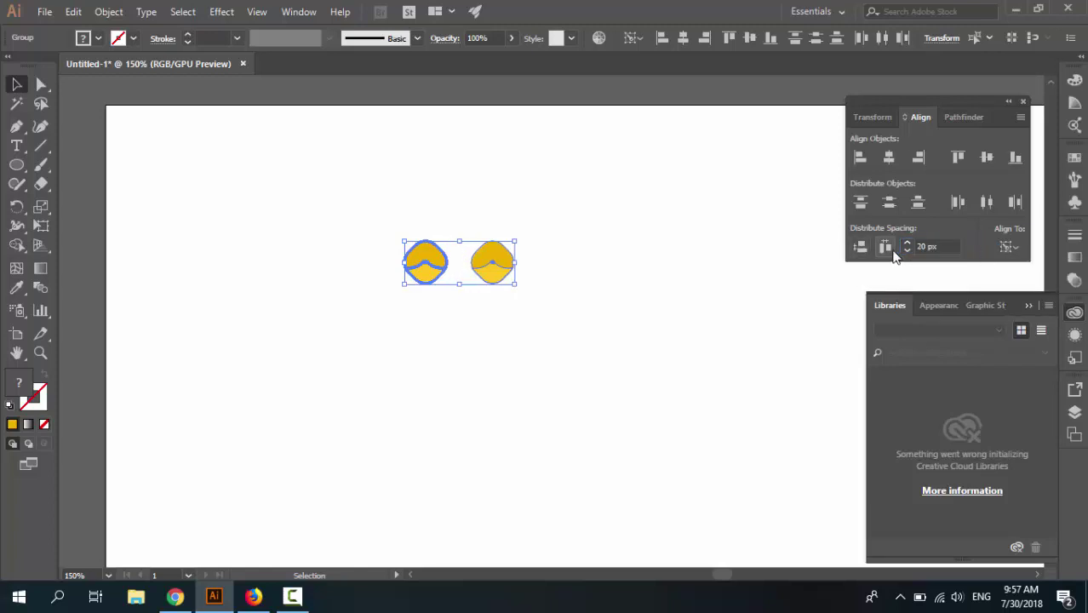
pyautogui.click(923, 247)
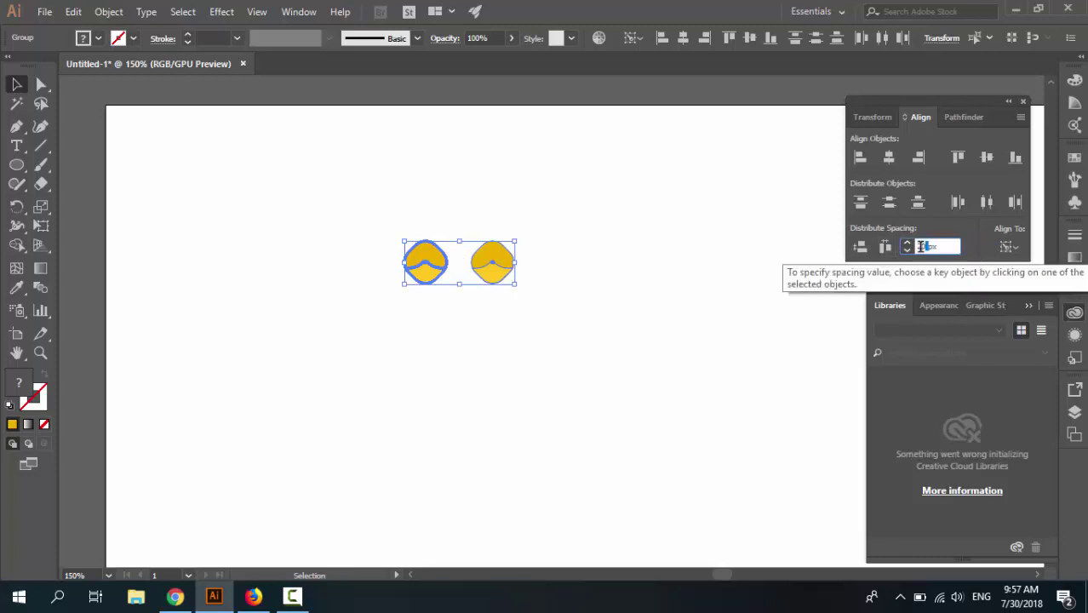
pyautogui.write('10')
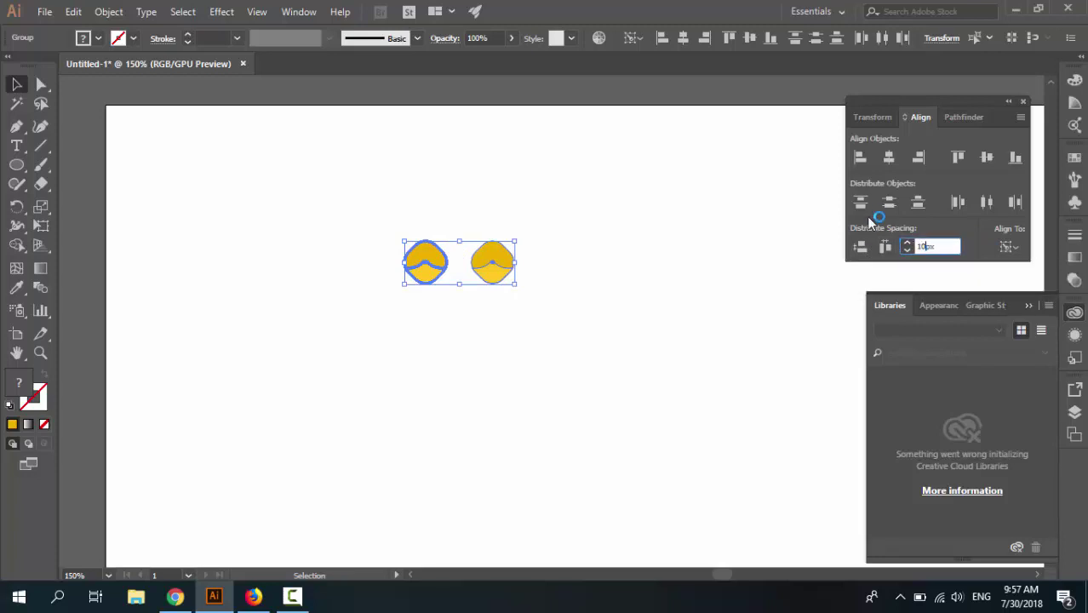
pyautogui.click(885, 249)
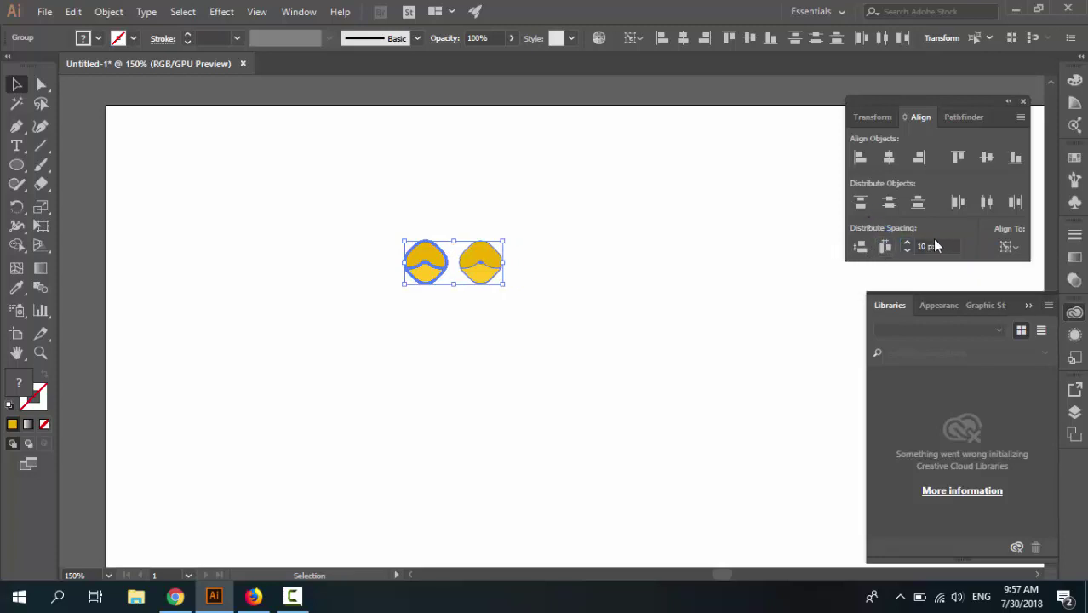
pyautogui.click(916, 246)
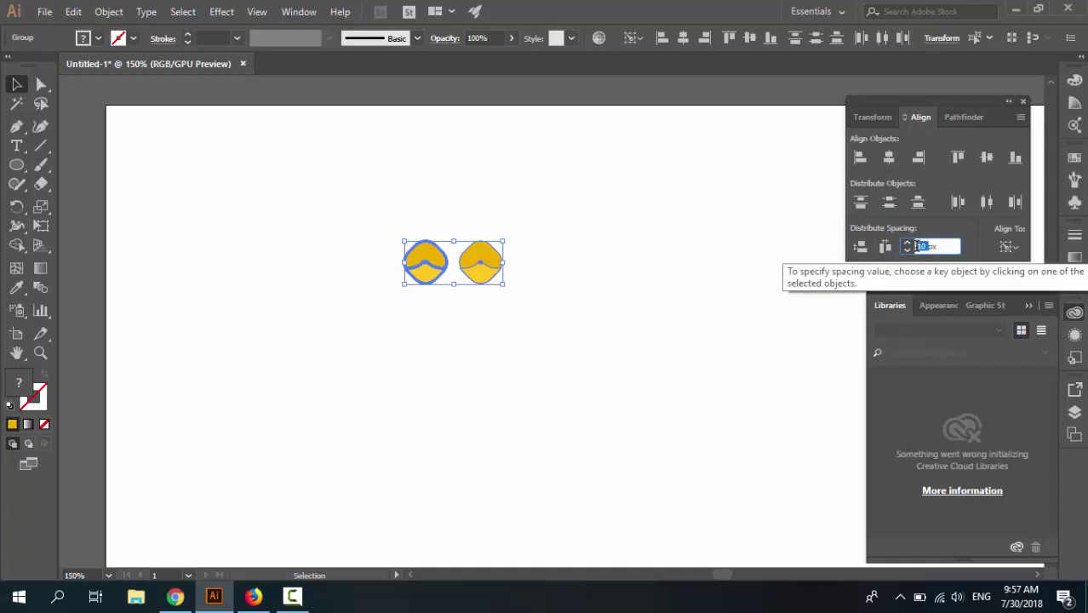
pyautogui.write('7')
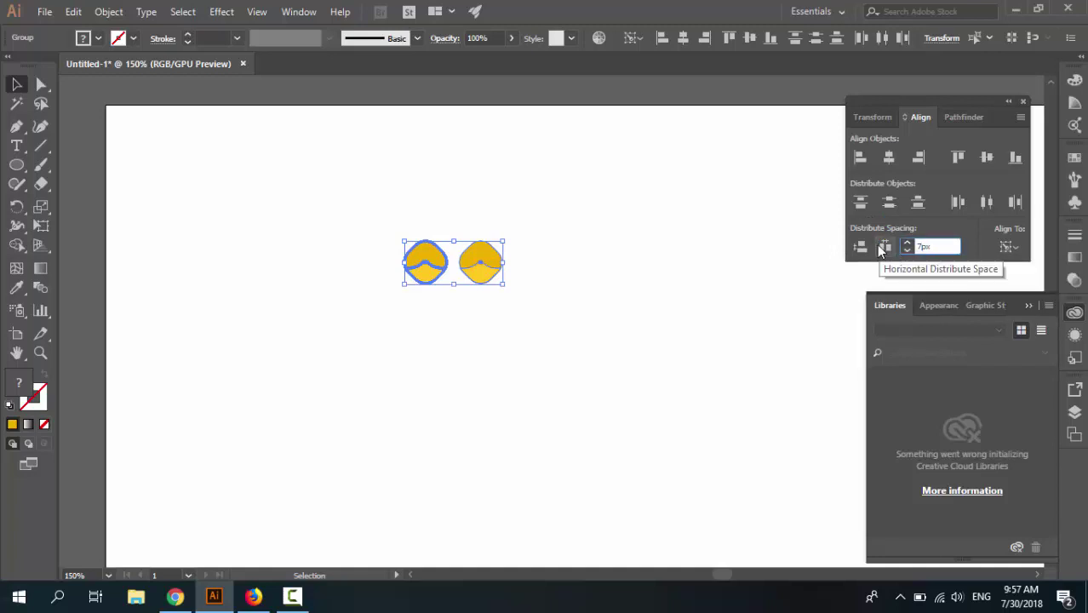
pyautogui.click(883, 248)
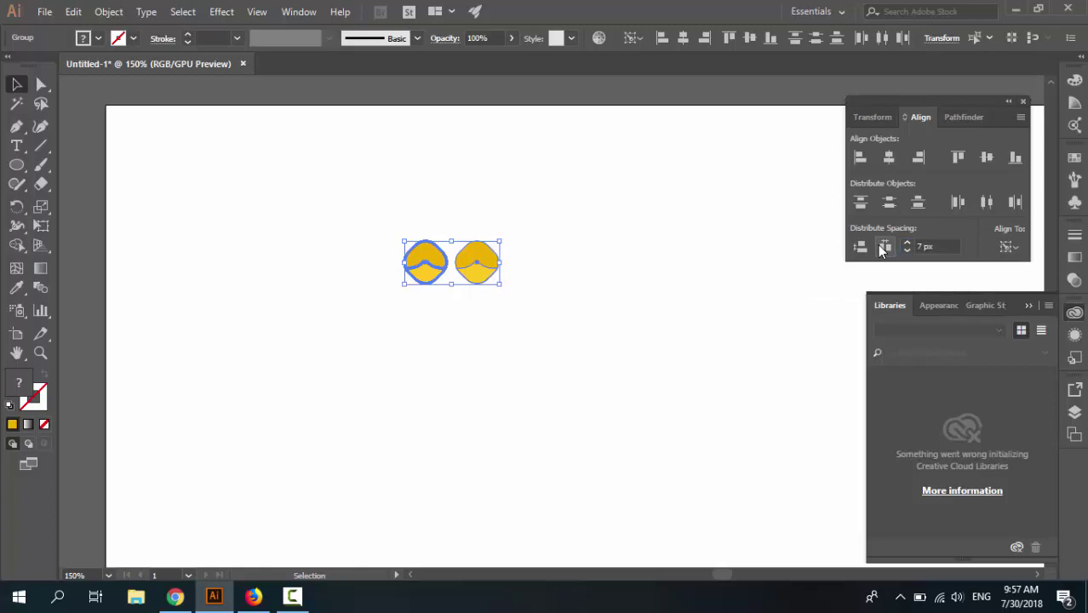
pyautogui.click(558, 308)
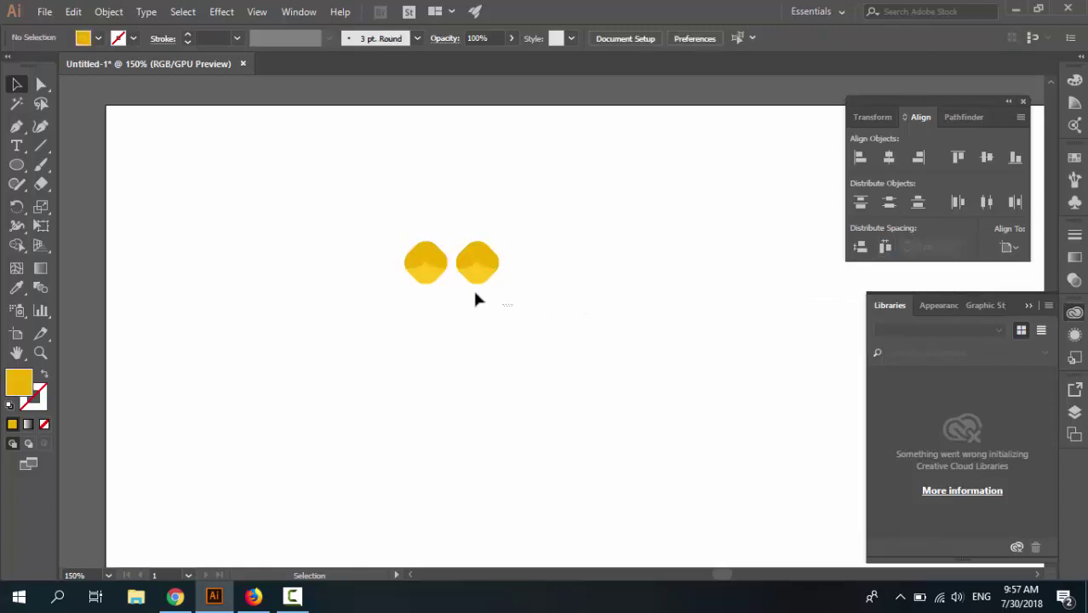
# Select the right diamond on its own.
pyautogui.moveTo(510, 304); pyautogui.dragTo(441, 282)
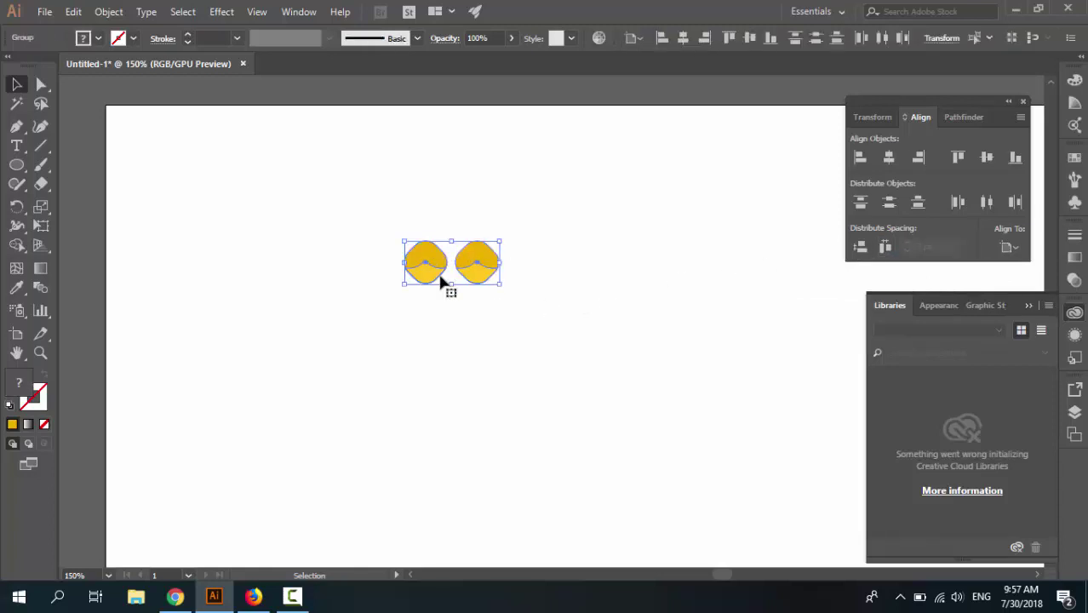
pyautogui.click(483, 302)
pyautogui.keyDown('ctrl'); pyautogui.click(488, 273); pyautogui.keyUp('ctrl')
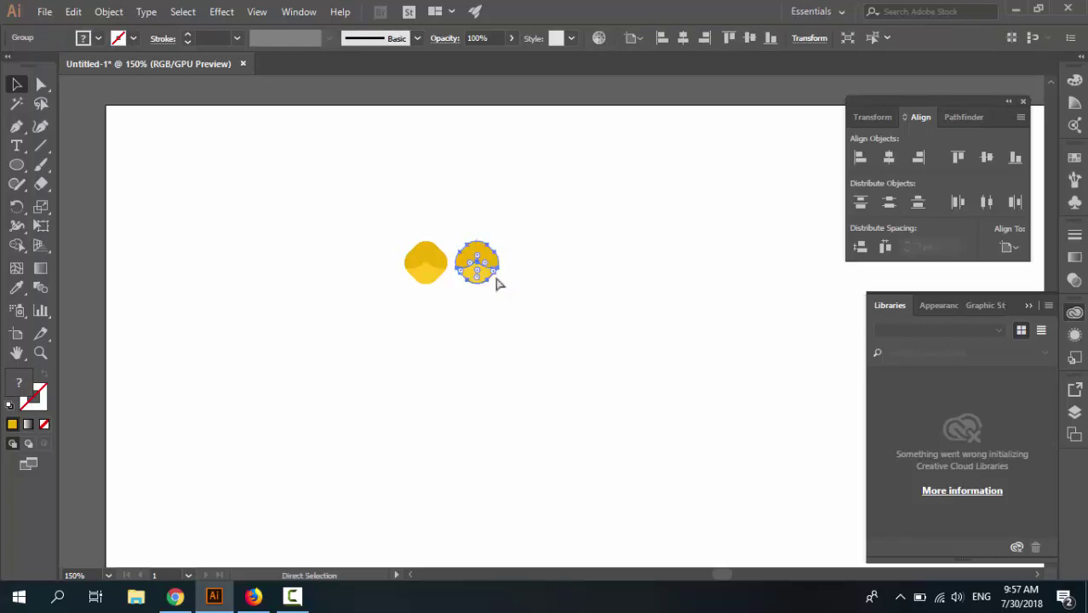
pyautogui.click(519, 306)
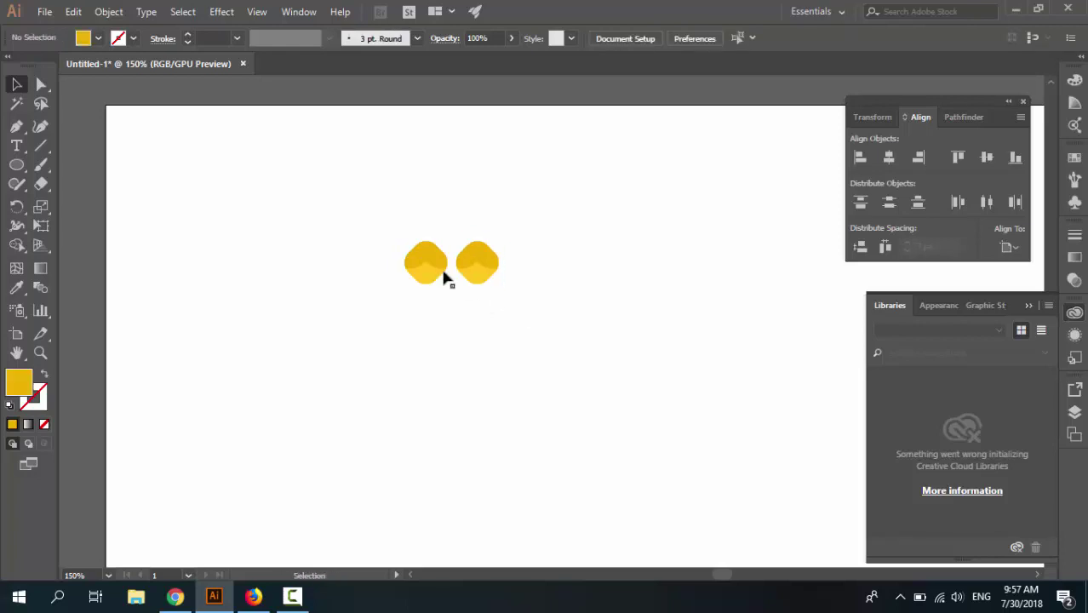
pyautogui.click(444, 276)
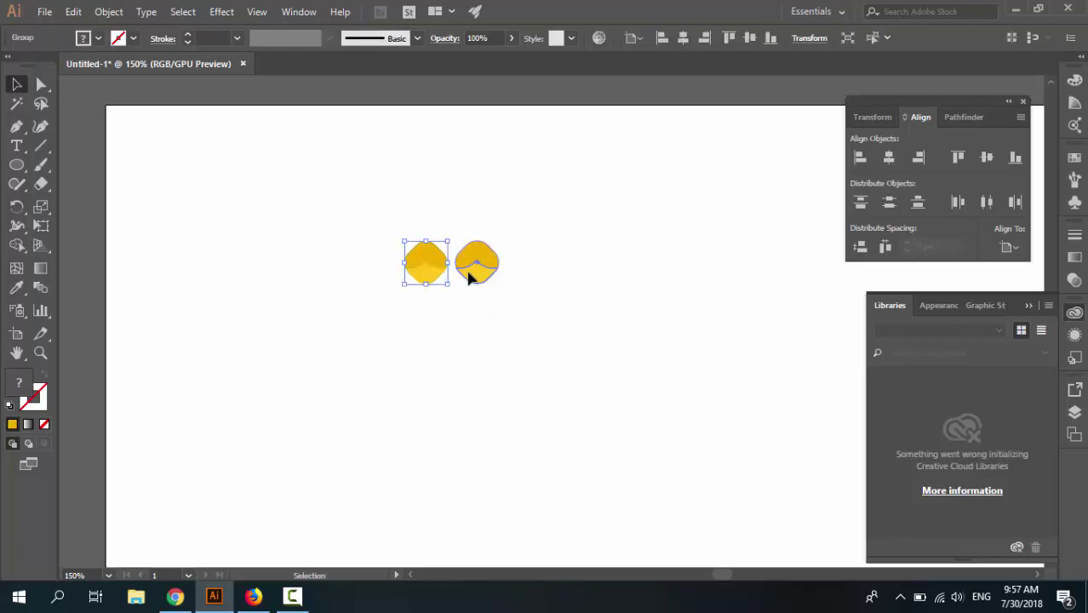
pyautogui.click(469, 279)
pyautogui.moveTo(519, 309); pyautogui.dragTo(443, 256)
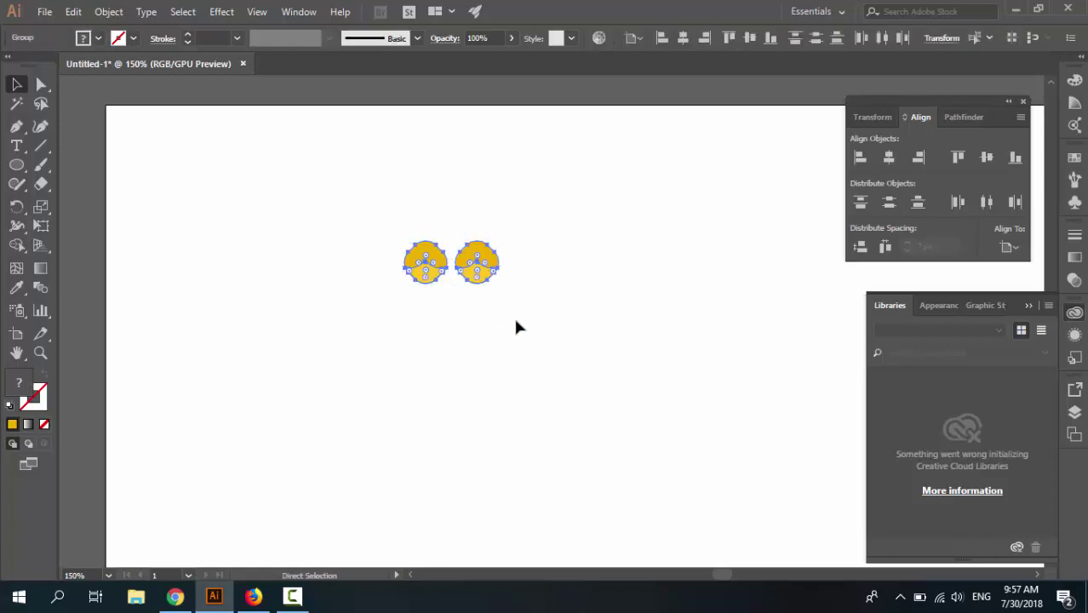
pyautogui.click(518, 324)
pyautogui.click(482, 271)
# Copy the right diamond, paste it in front and shift it right as a third icon.
pyautogui.press('a')
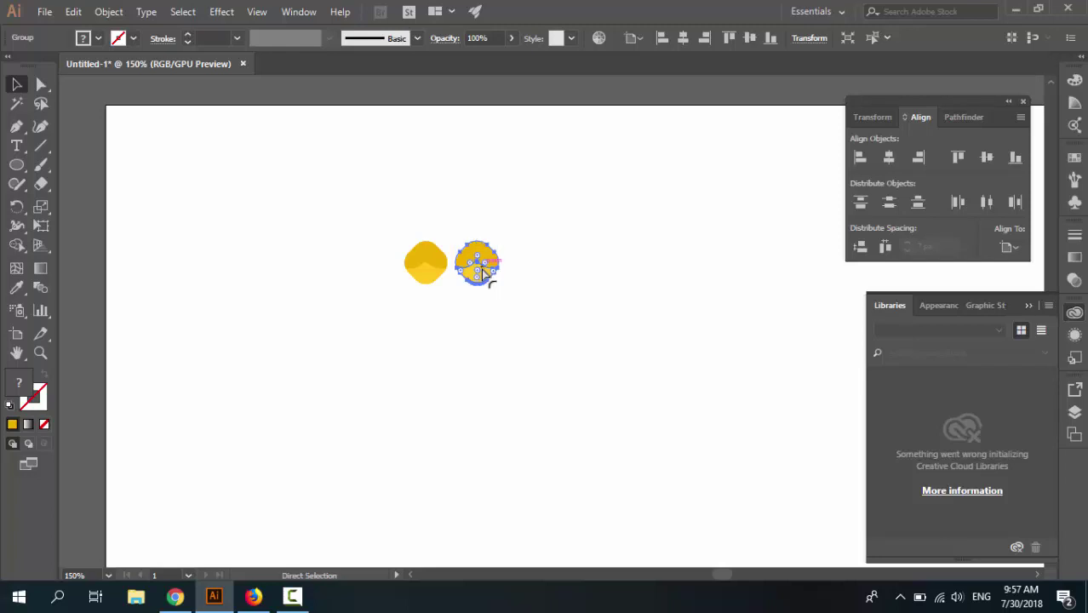
pyautogui.press('v')
pyautogui.hotkey('ctrl', 'c')
pyautogui.hotkey('ctrl', 'f')
pyautogui.hotkey('shift', 'Right')
pyautogui.hotkey('shift', 'Right')
pyautogui.hotkey('shift', 'Right')
pyautogui.hotkey('shift', 'Right')
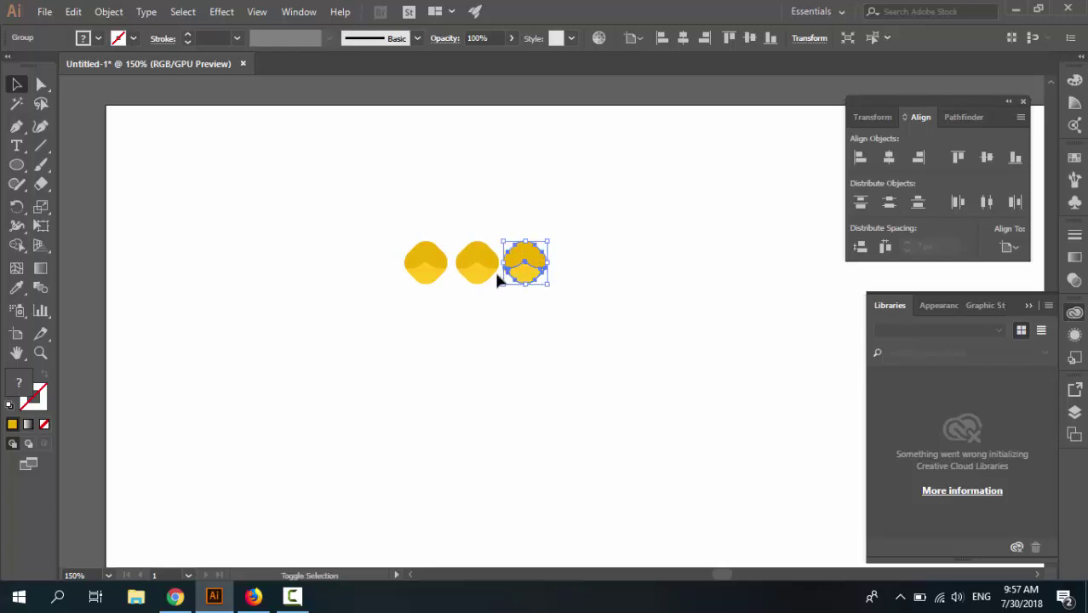
# Space the third diamond 7 px from the middle one using Align to Key Object.
pyautogui.moveTo(544, 308); pyautogui.dragTo(471, 244)
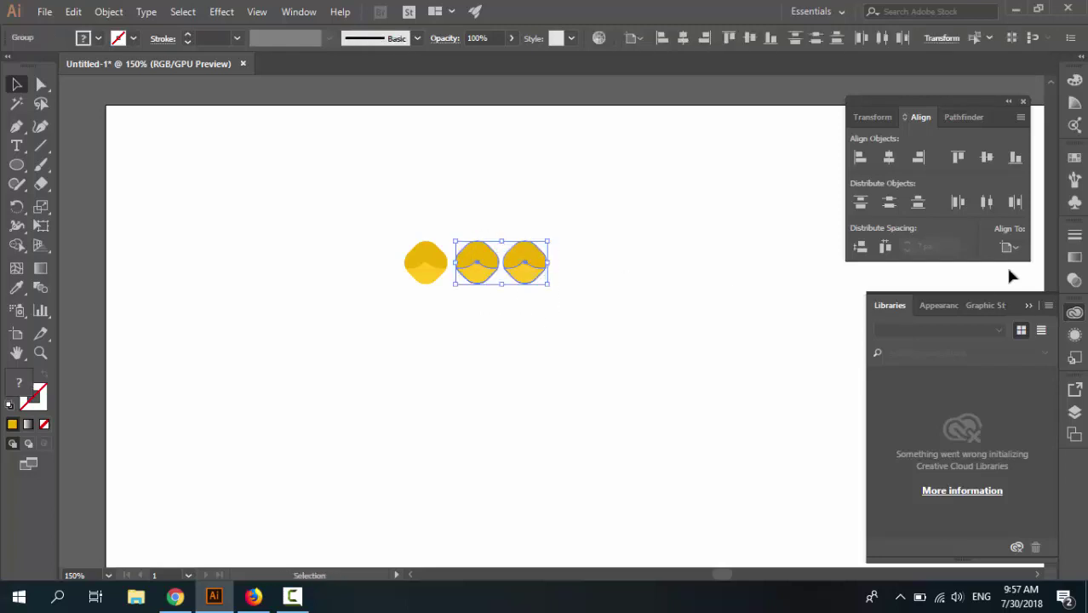
pyautogui.click(1009, 252)
pyautogui.click(996, 282)
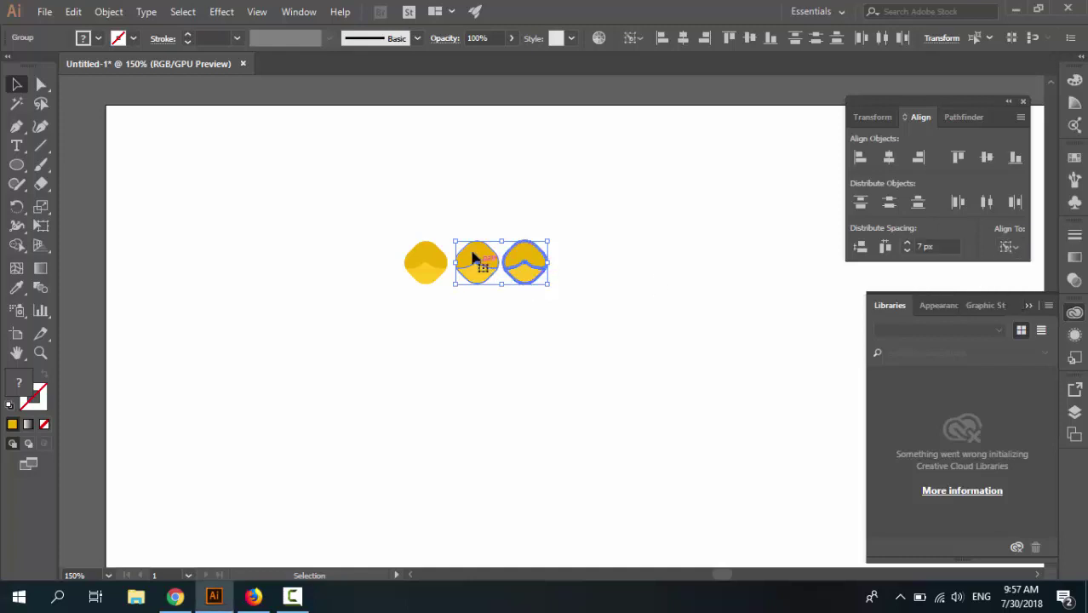
pyautogui.click(501, 270)
pyautogui.click(886, 246)
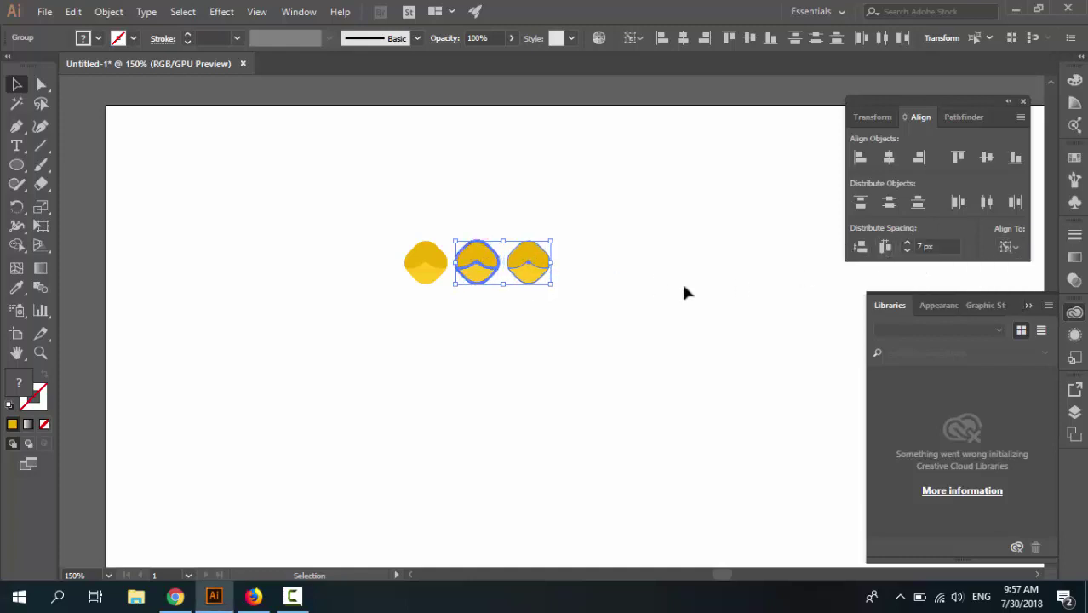
pyautogui.click(604, 312)
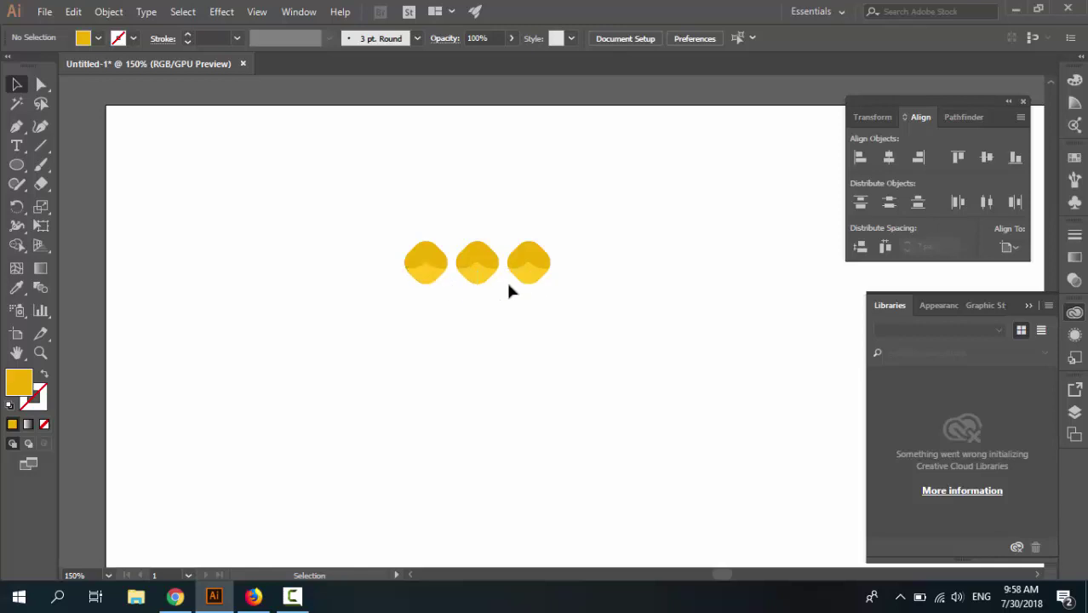
# Duplicate the third diamond and space the fourth 7 px from it.
pyautogui.click(524, 259)
pyautogui.moveTo(563, 303); pyautogui.dragTo(525, 257)
pyautogui.press('ctrl')
pyautogui.click(617, 318)
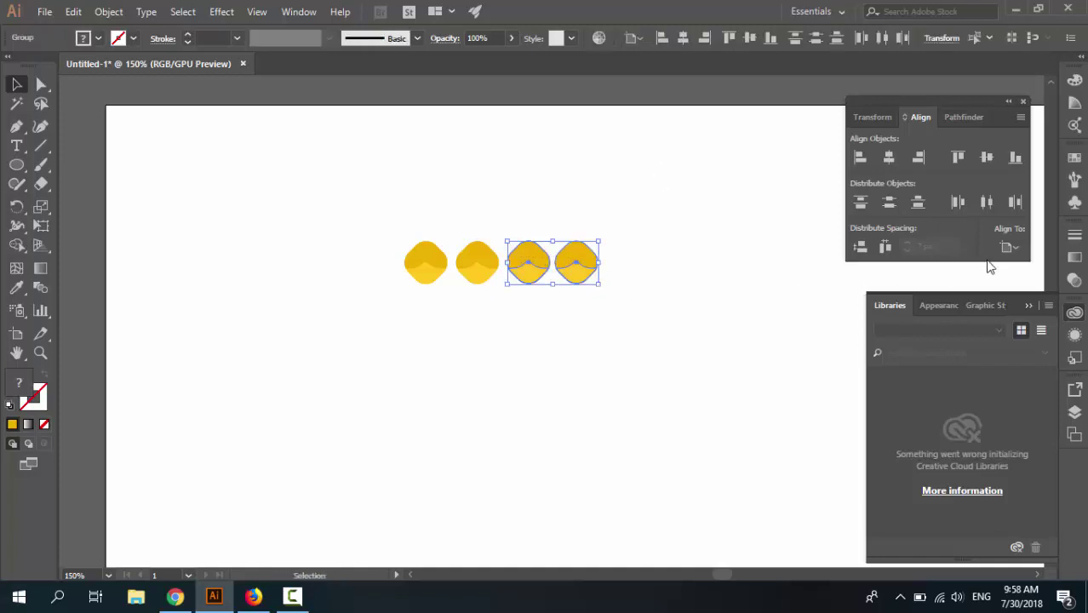
pyautogui.click(1009, 247)
pyautogui.click(957, 281)
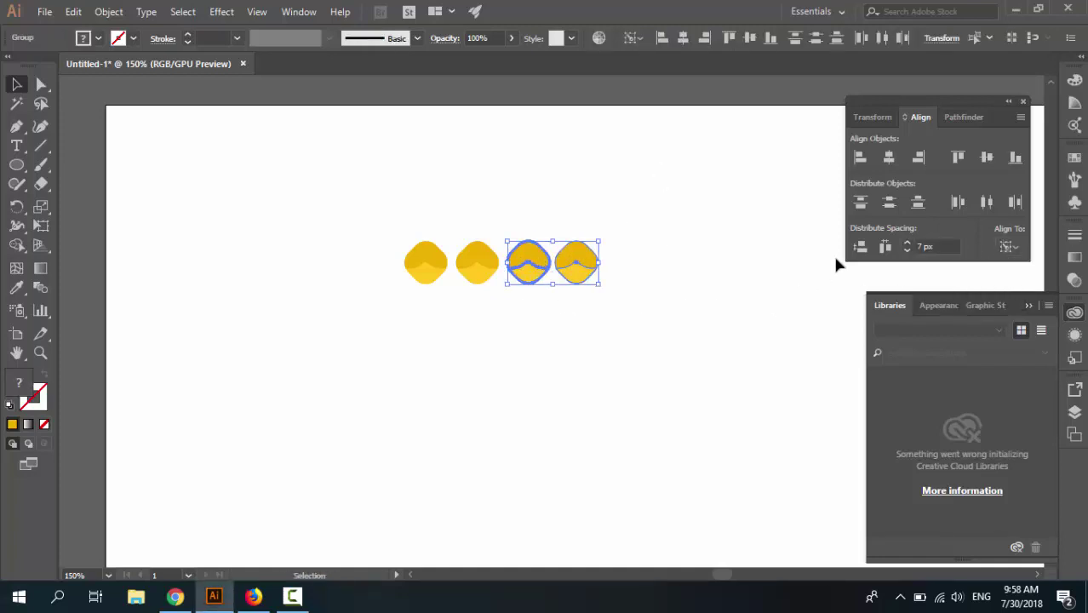
pyautogui.click(886, 247)
pyautogui.click(692, 313)
pyautogui.moveTo(667, 330); pyautogui.dragTo(542, 343)
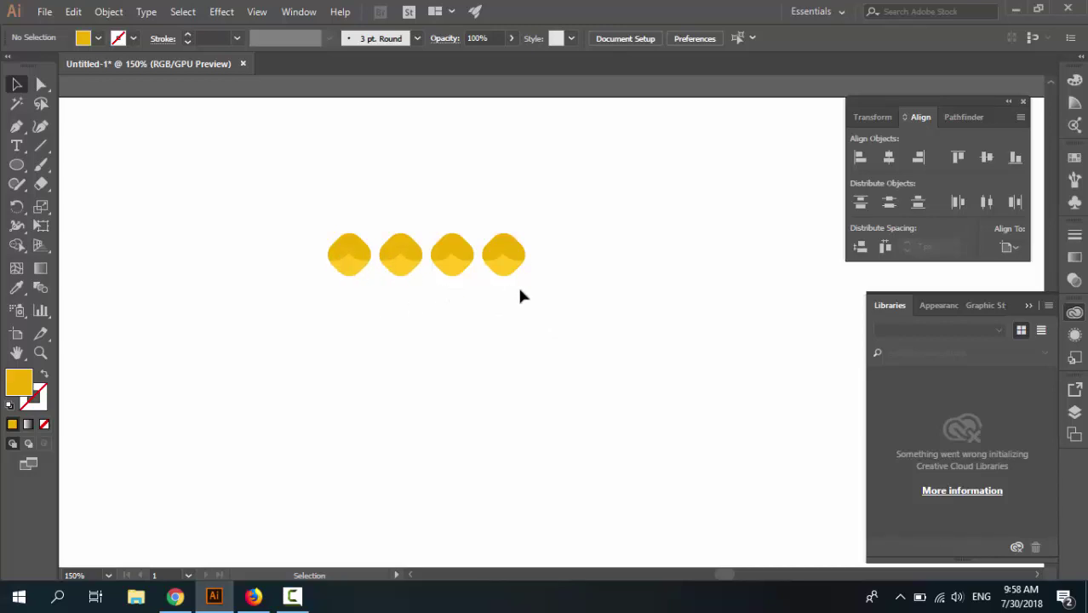
# Duplicate the fourth diamond and space the fifth 7 px from it via Align to Key Object.
pyautogui.click(510, 255)
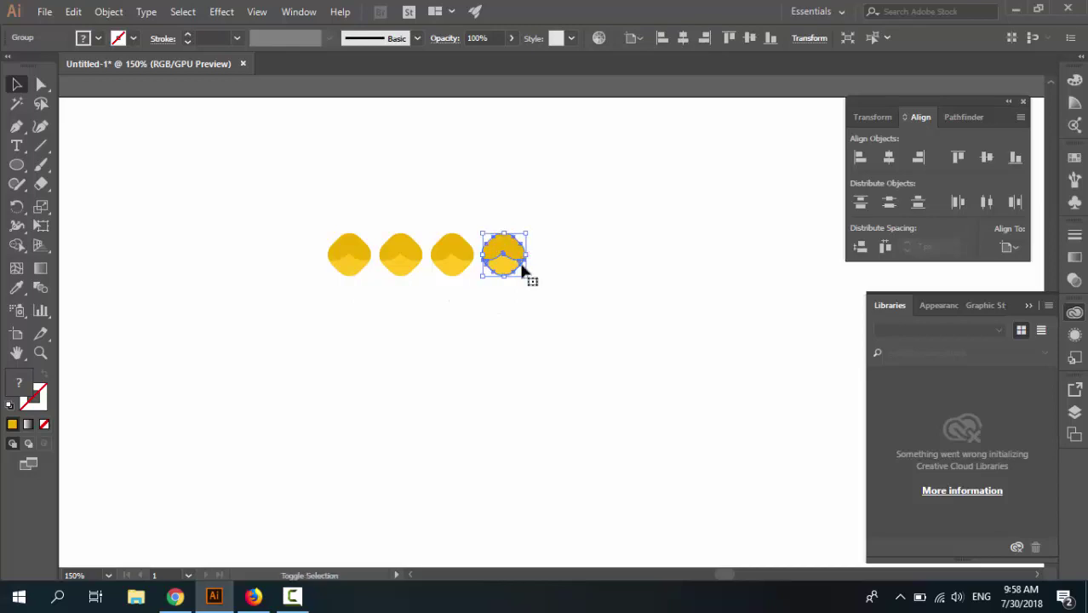
pyautogui.hotkey('ctrl', 'd')
pyautogui.keyDown('shift'); pyautogui.click(503, 255); pyautogui.keyUp('shift')
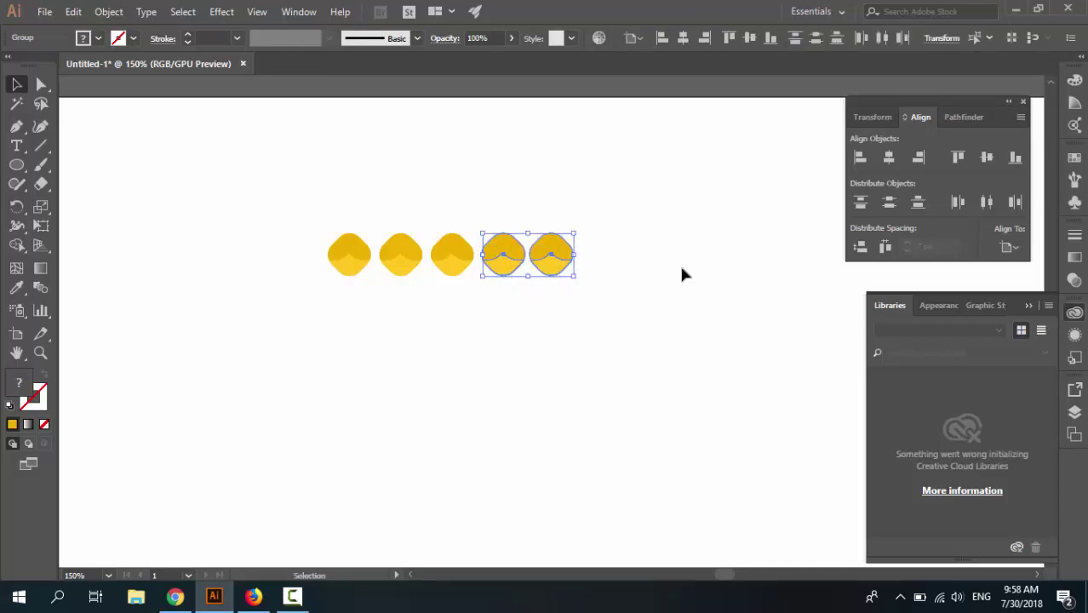
pyautogui.click(1008, 246)
pyautogui.click(932, 282)
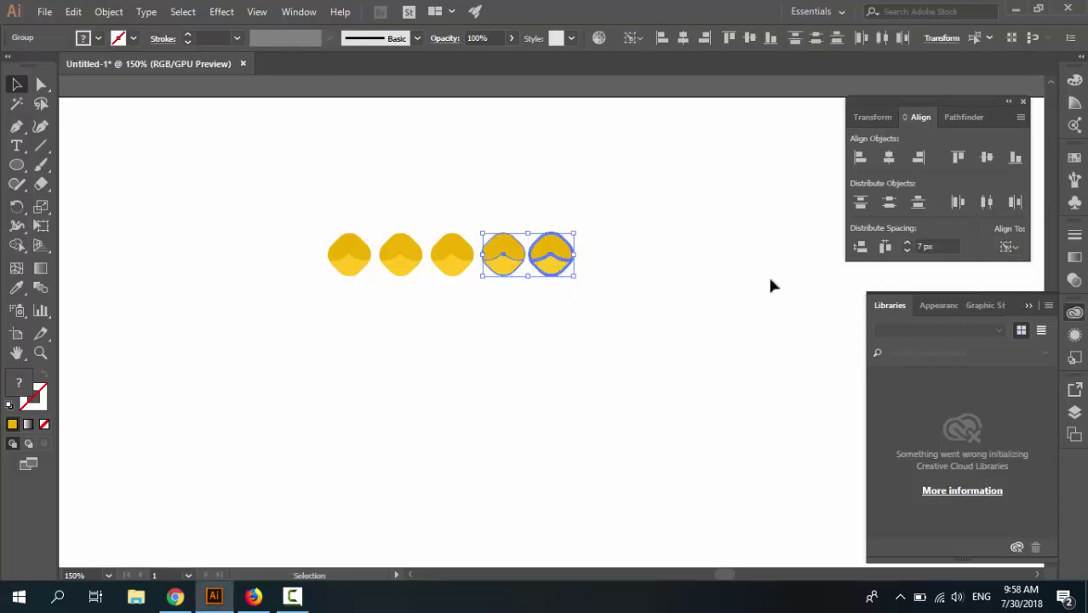
pyautogui.click(512, 253)
pyautogui.click(859, 247)
pyautogui.click(634, 316)
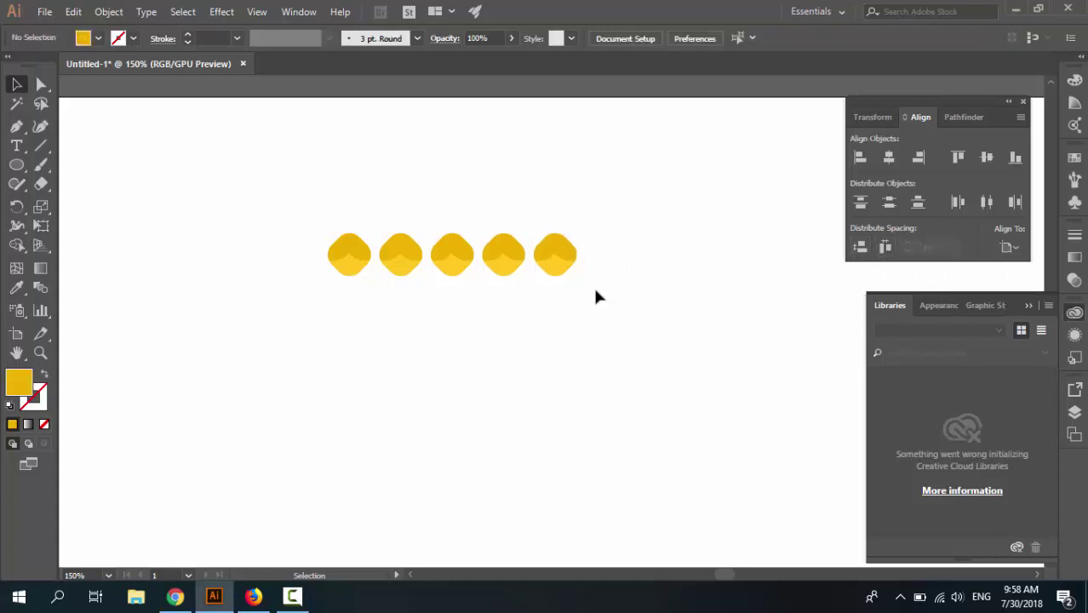
# Move the next copy to the row's end and space the sixth icon 7 px from the fifth.
pyautogui.click(563, 260)
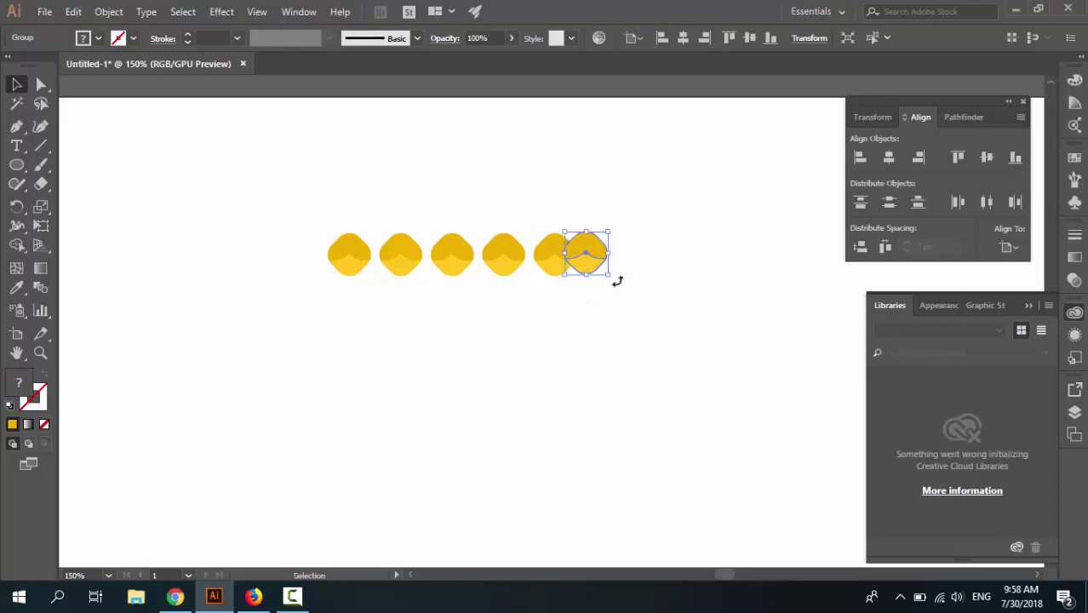
pyautogui.press('Right')
pyautogui.press('Right')
pyautogui.press('Right')
pyautogui.press('Right')
pyautogui.press('Right')
pyautogui.press('Right')
pyautogui.press('Right')
pyautogui.press('Right')
pyautogui.press('Right')
pyautogui.press('Right')
pyautogui.press('Right')
pyautogui.press('Right')
pyautogui.press('Right')
pyautogui.press('Right')
pyautogui.press('Right')
pyautogui.press('Right')
pyautogui.press('Right')
pyautogui.press('Right')
pyautogui.press('Right')
pyautogui.press('Right')
pyautogui.keyDown('shift'); pyautogui.click(557, 247); pyautogui.keyUp('shift')
pyautogui.click(1008, 246)
pyautogui.click(979, 279)
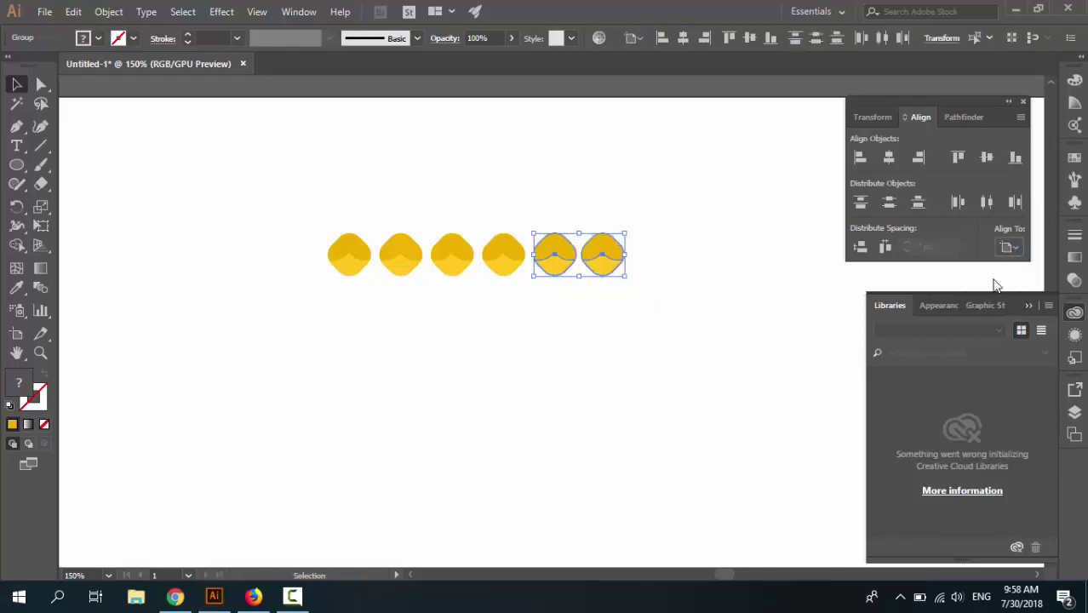
pyautogui.click(572, 258)
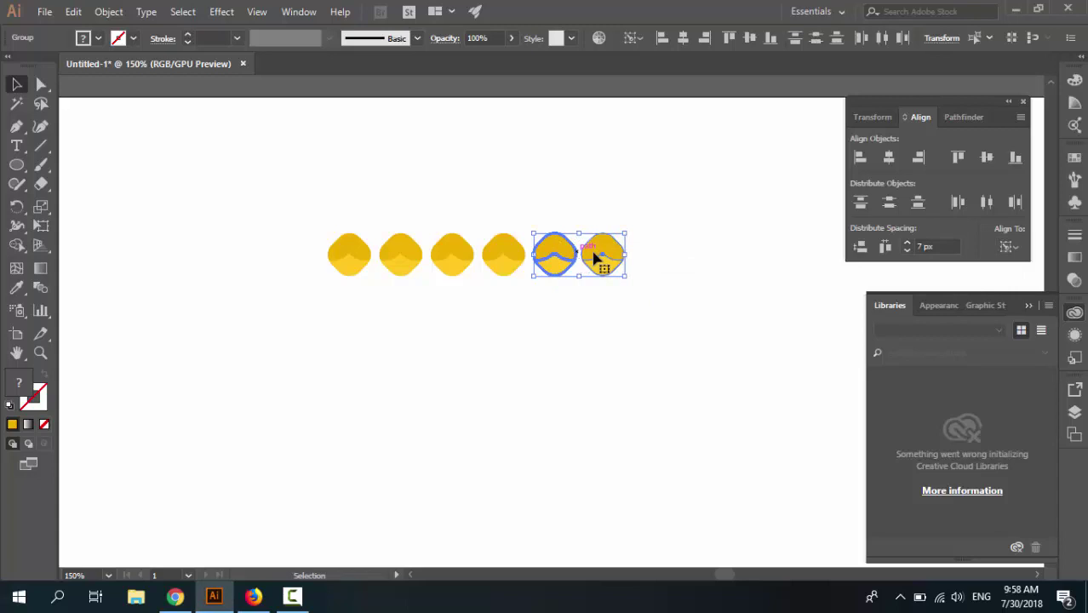
pyautogui.click(890, 244)
pyautogui.click(719, 292)
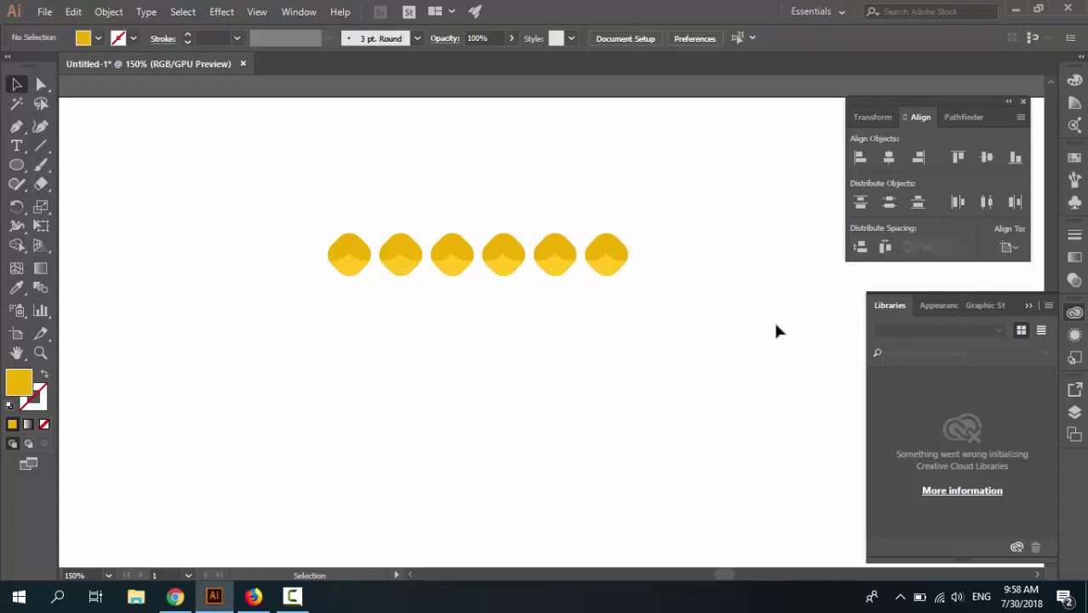
# Add a seventh icon and space it 7 px from the sixth with a key-object distribute.
pyautogui.click(1008, 247)
pyautogui.click(979, 264)
pyautogui.moveTo(622, 258); pyautogui.dragTo(637, 266)
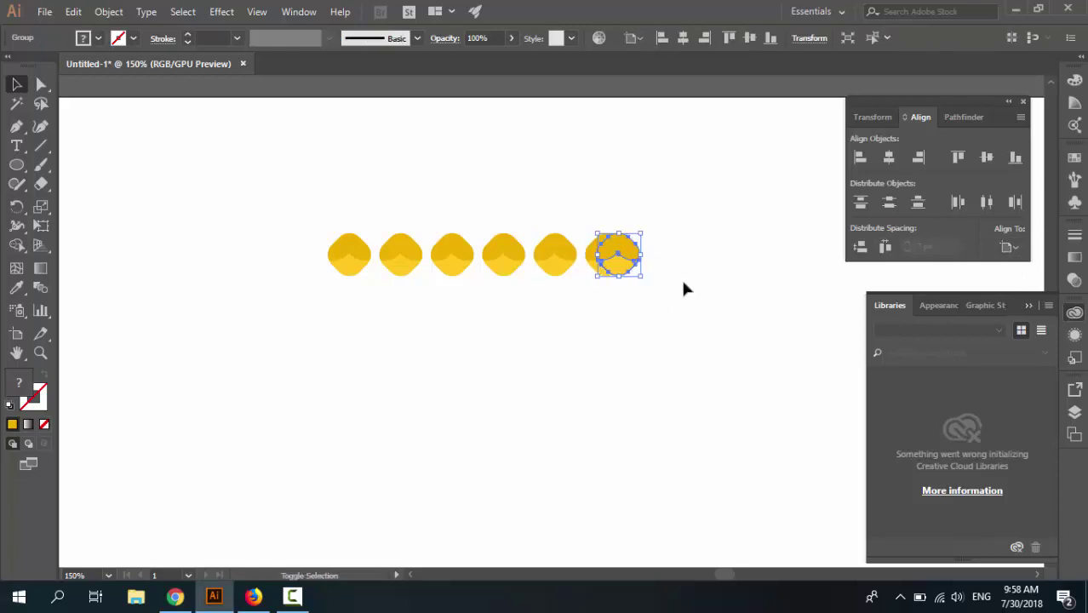
pyautogui.hotkey('shift', 'Right')
pyautogui.hotkey('shift', 'Right')
pyautogui.hotkey('shift', 'Right')
pyautogui.hotkey('shift', 'Right')
pyautogui.click(686, 306)
pyautogui.moveTo(686, 305); pyautogui.dragTo(621, 249)
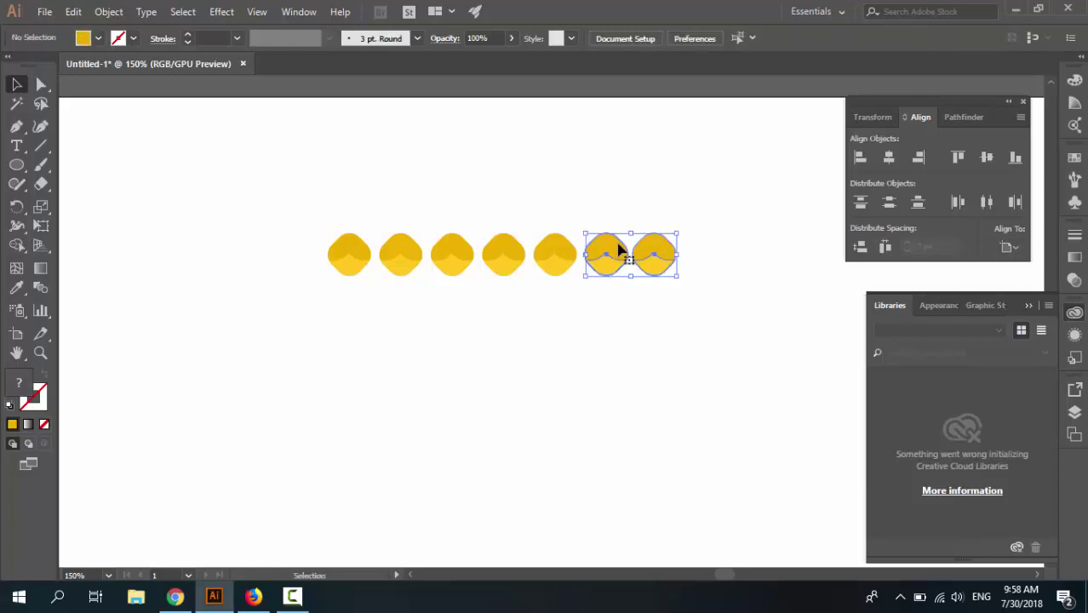
pyautogui.click(1007, 247)
pyautogui.click(945, 282)
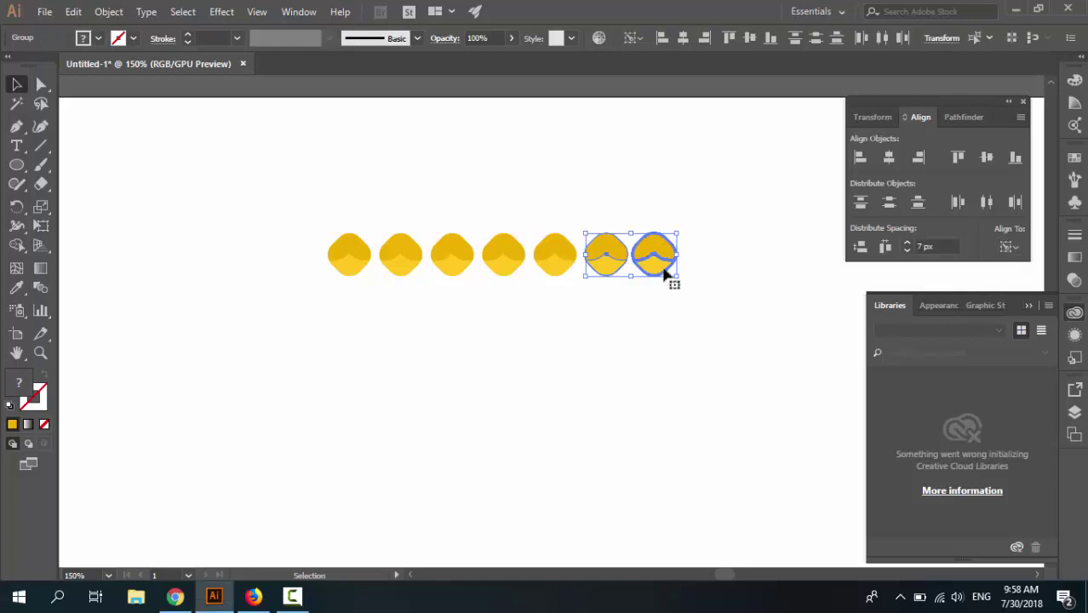
pyautogui.click(611, 255)
pyautogui.click(860, 246)
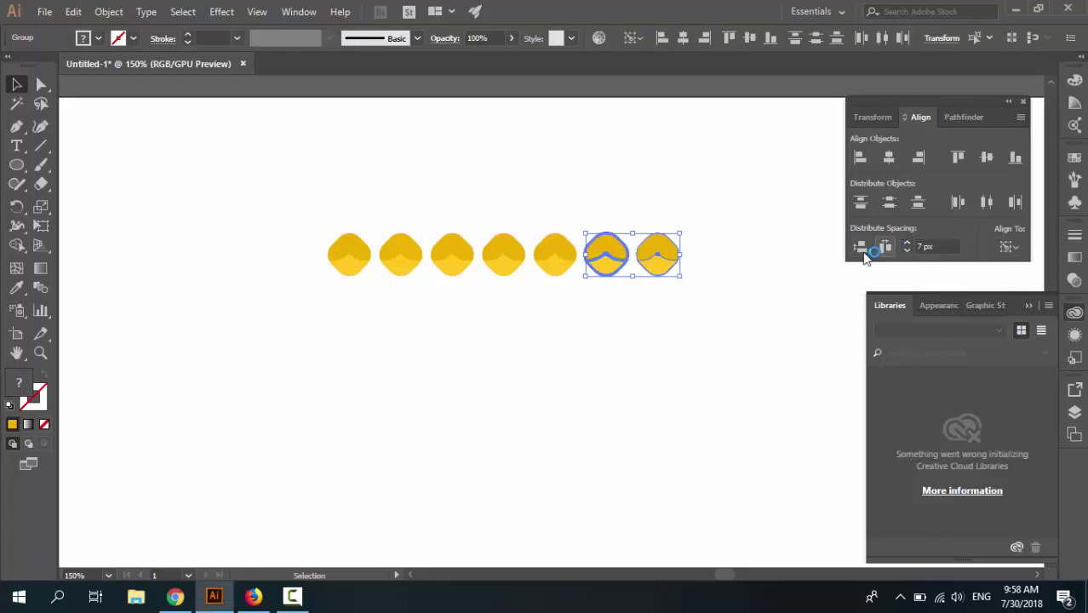
pyautogui.click(754, 290)
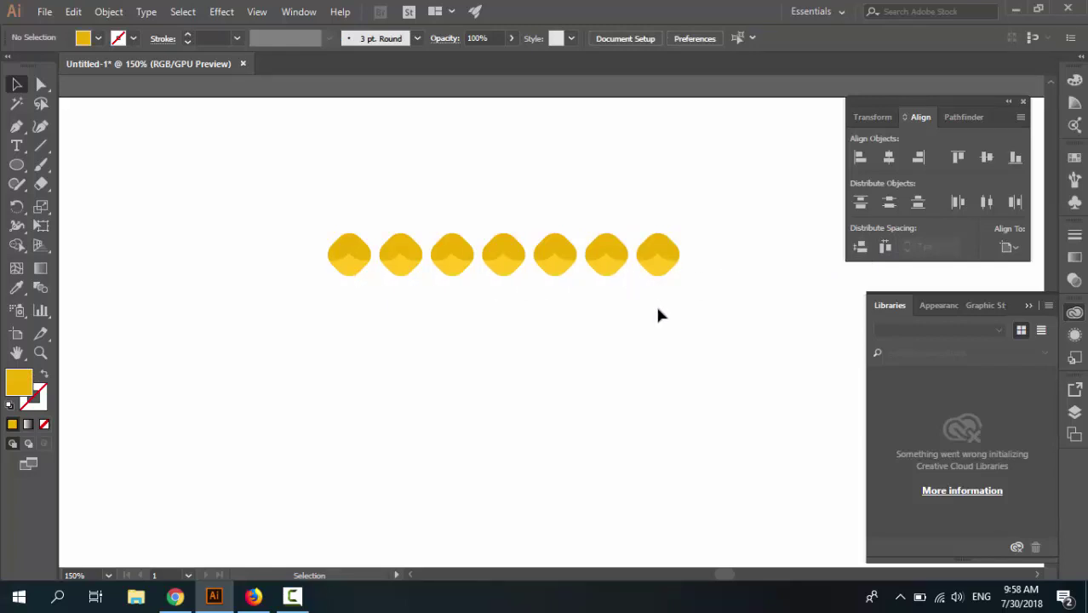
# Select the whole row of seven yellow icons.
pyautogui.hotkey('ctrl', '-')
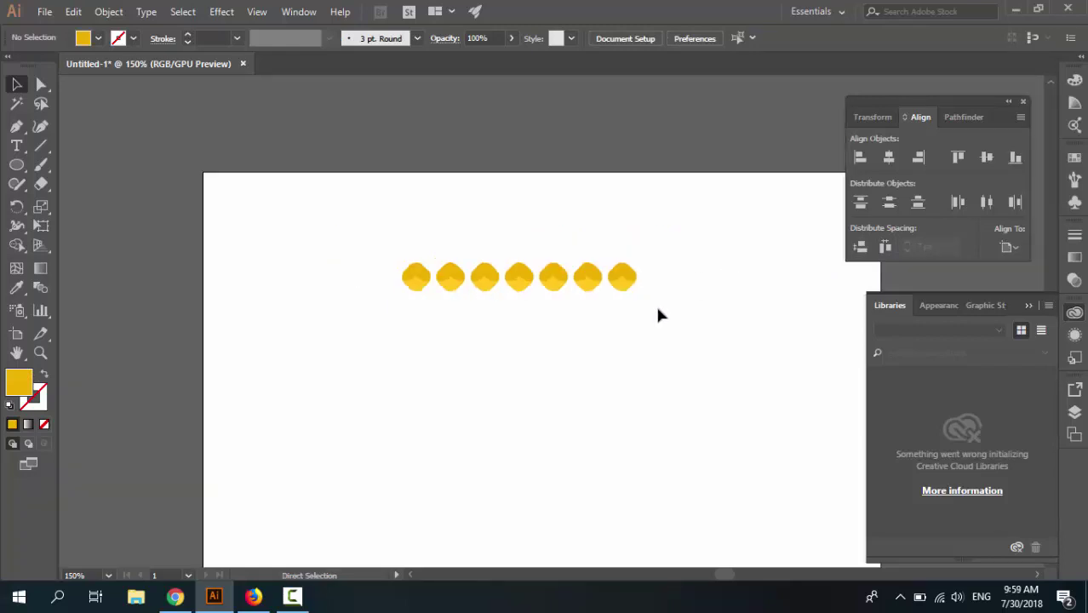
pyautogui.hotkey('ctrl', '+')
pyautogui.moveTo(390, 247); pyautogui.dragTo(331, 226)
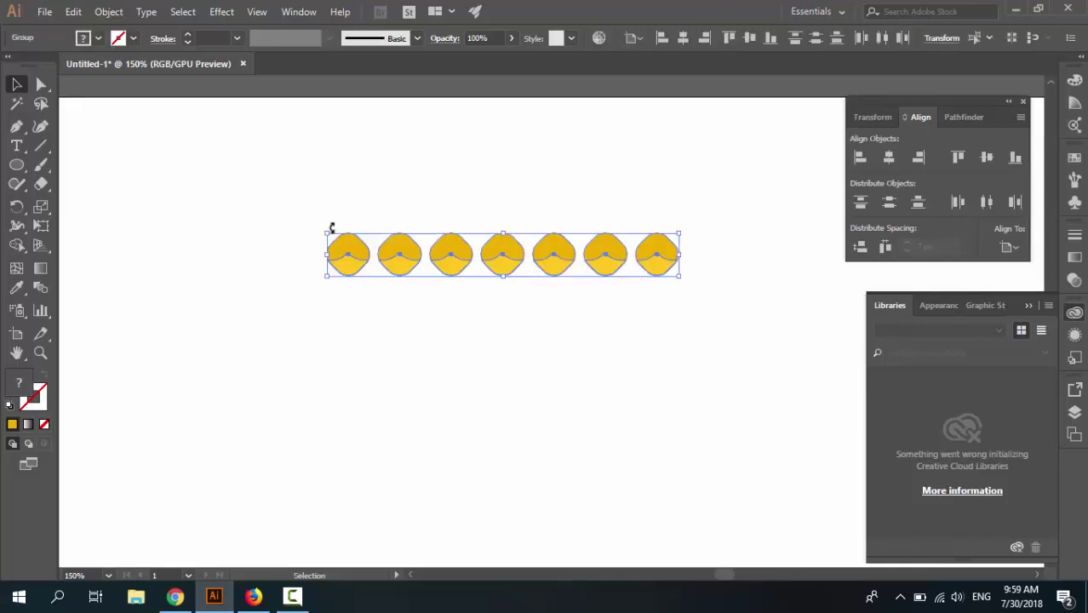
pyautogui.press('a')
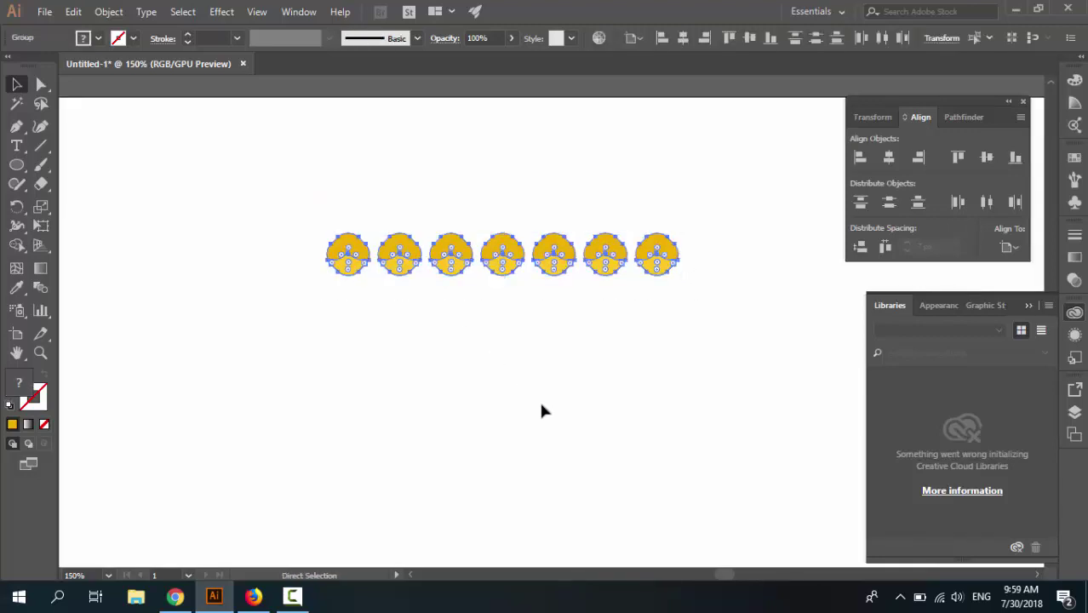
pyautogui.press('v')
pyautogui.click(541, 362)
pyautogui.click(554, 279)
pyautogui.press('a')
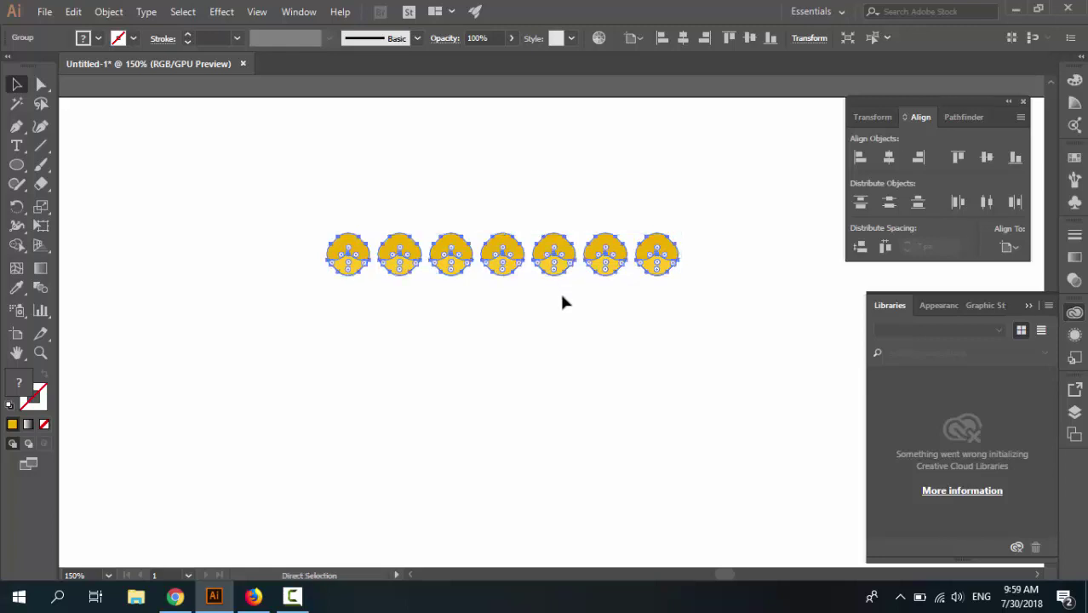
pyautogui.press('v')
# Drag a copy of the row downward and distribute the two rows 7 px apart, keyed to the top row.
pyautogui.moveTo(566, 253); pyautogui.dragTo(565, 303)
pyautogui.press('Down')
pyautogui.press('Down')
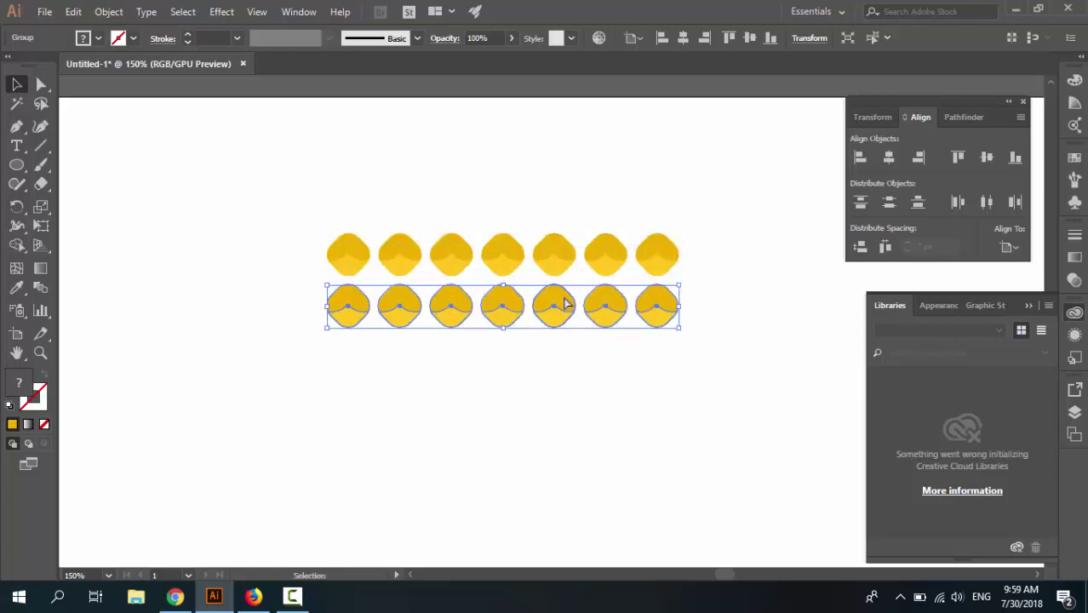
pyautogui.click(579, 352)
pyautogui.click(554, 297)
pyautogui.keyDown('shift'); pyautogui.click(552, 261); pyautogui.keyUp('shift')
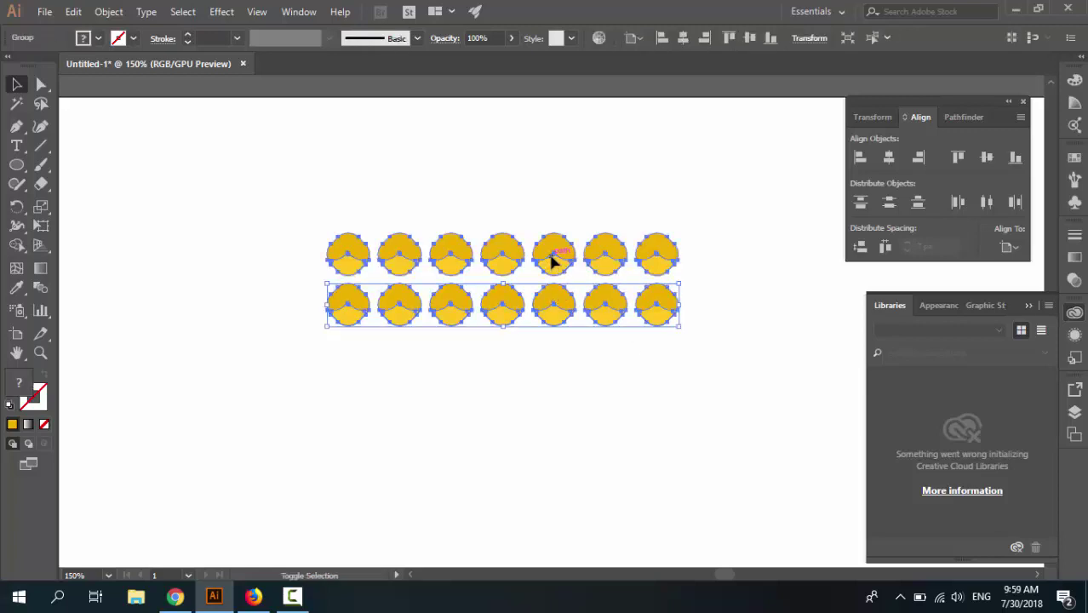
pyautogui.click(1009, 246)
pyautogui.click(971, 279)
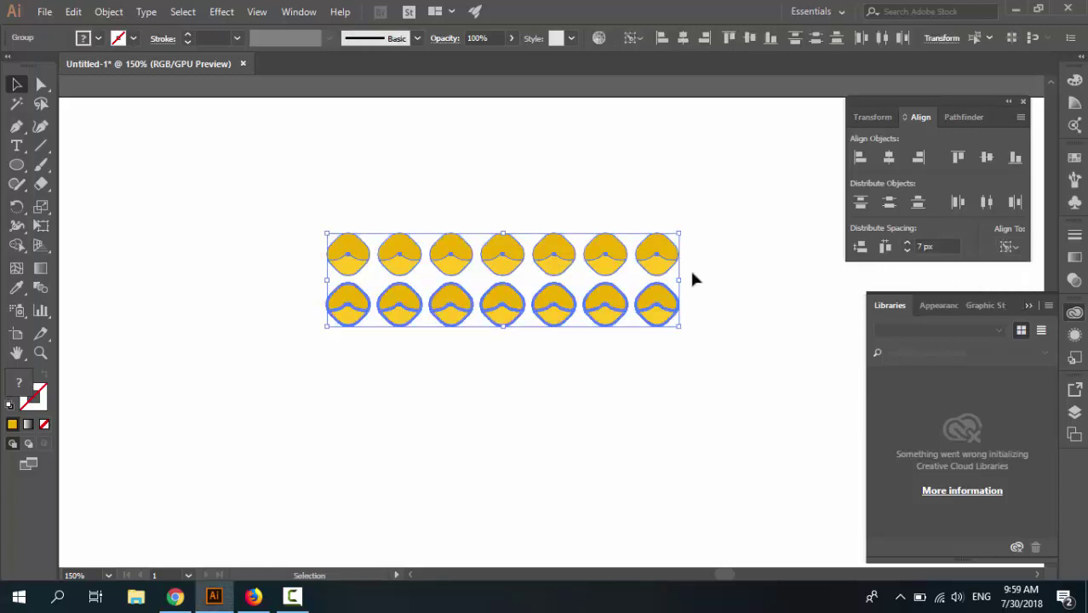
pyautogui.click(663, 259)
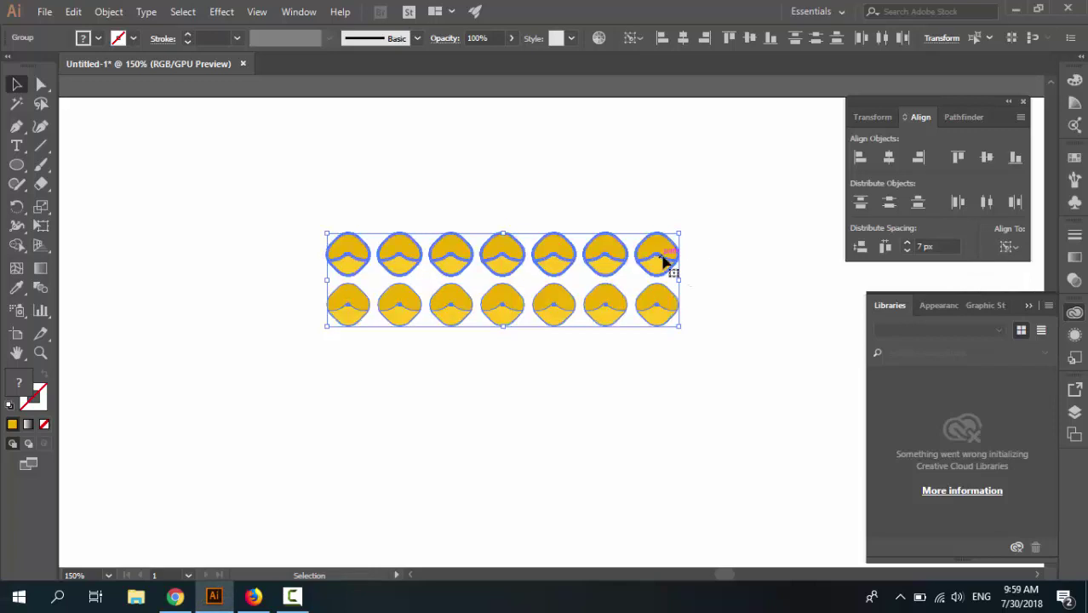
pyautogui.click(866, 251)
# Shift the bottom row right by half an icon and nudge it up.
pyautogui.click(706, 289)
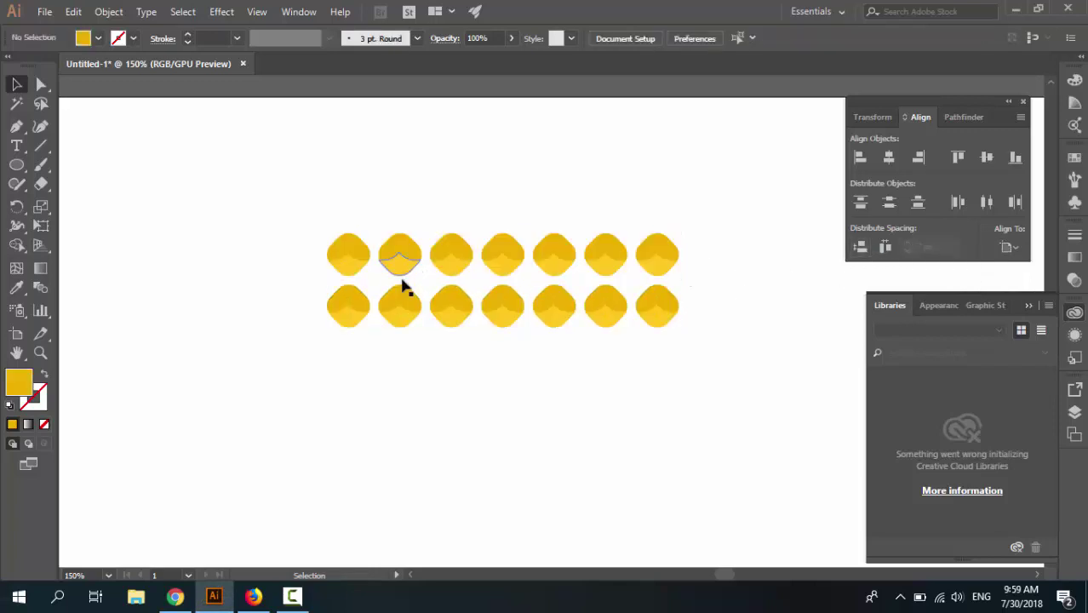
pyautogui.click(407, 304)
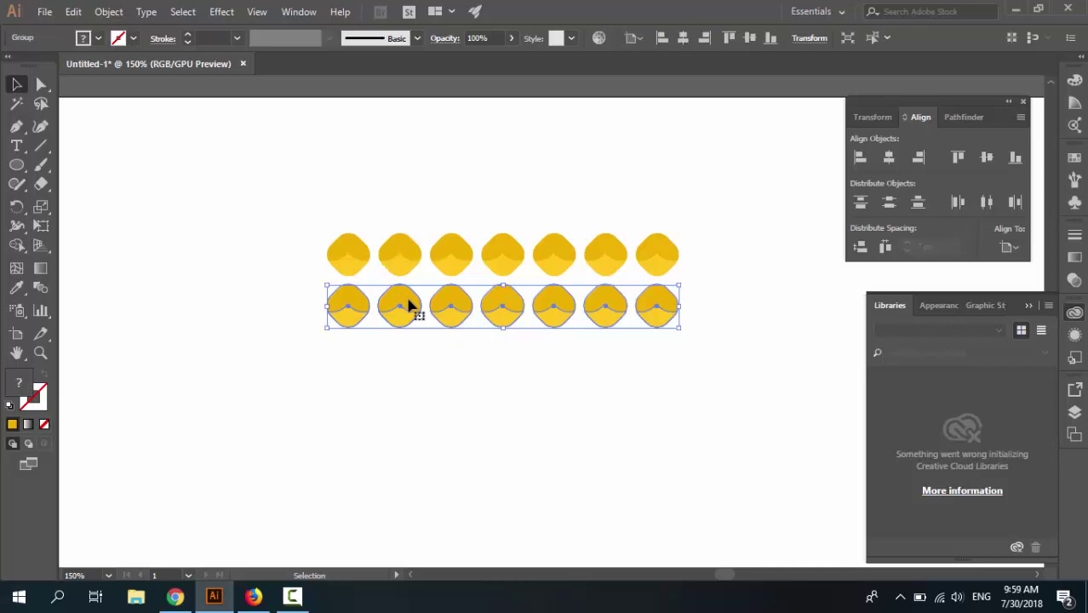
pyautogui.hotkey('shift', 'Right')
pyautogui.hotkey('shift', 'Right')
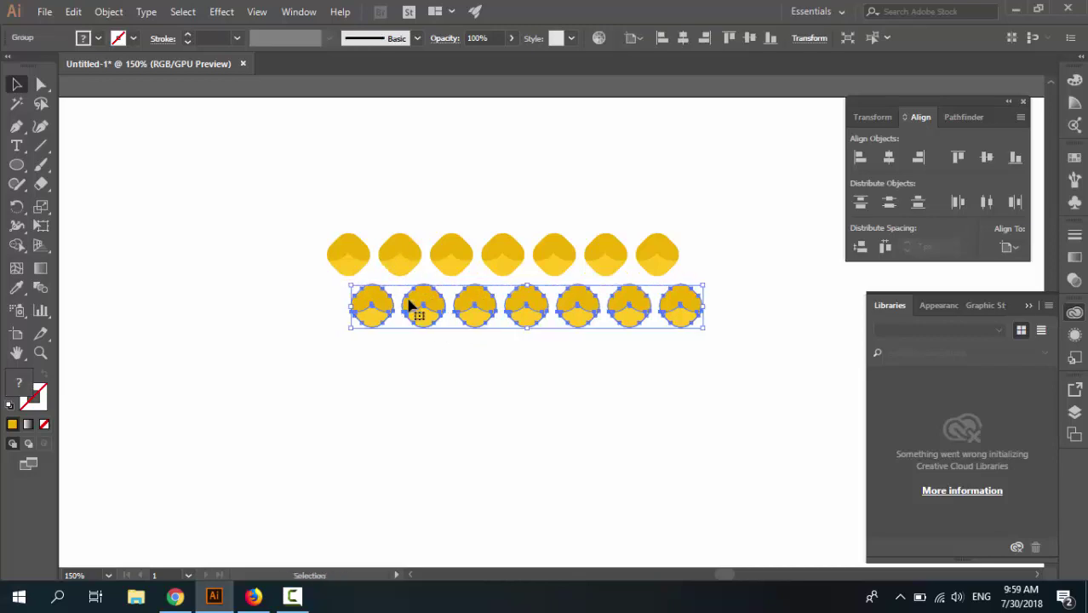
pyautogui.press('Right')
pyautogui.press('Left')
pyautogui.press('Up')
pyautogui.press('Up')
pyautogui.press('Up')
pyautogui.press('Up')
pyautogui.press('Up')
pyautogui.press('Up')
pyautogui.press('Up')
pyautogui.press('Up')
pyautogui.press('Up')
pyautogui.press('Up')
pyautogui.press('Up')
pyautogui.press('Up')
pyautogui.press('Up')
pyautogui.press('Up')
pyautogui.press('Up')
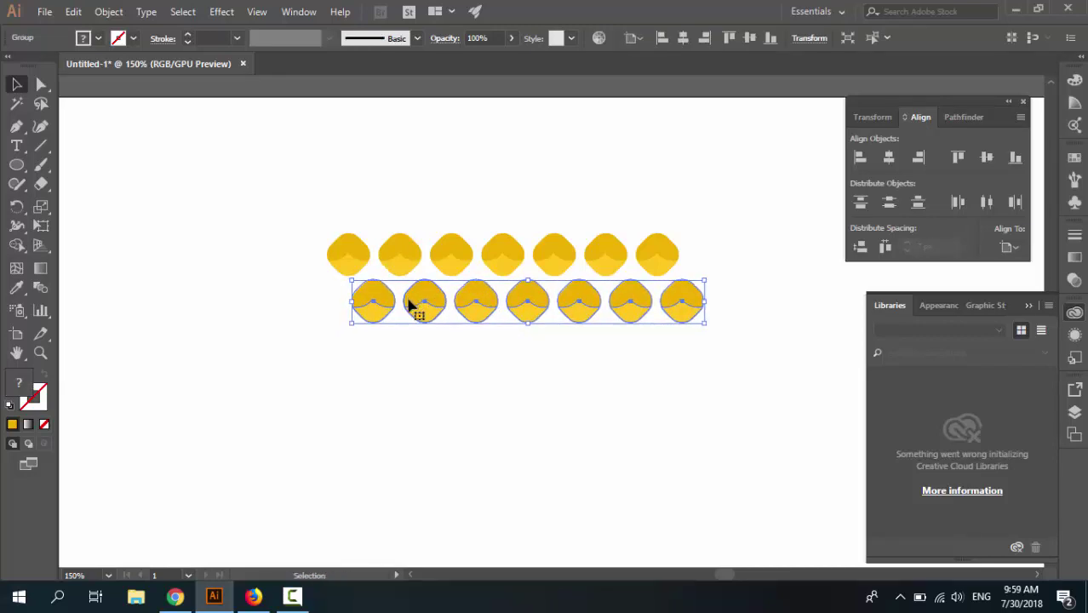
pyautogui.moveTo(408, 304); pyautogui.dragTo(408, 305)
# Zoom in, fine-tune the bottom row's vertical spacing, then zoom back out.
pyautogui.click(485, 380)
pyautogui.hotkey('ctrl', '=')
pyautogui.hotkey('ctrl', '=')
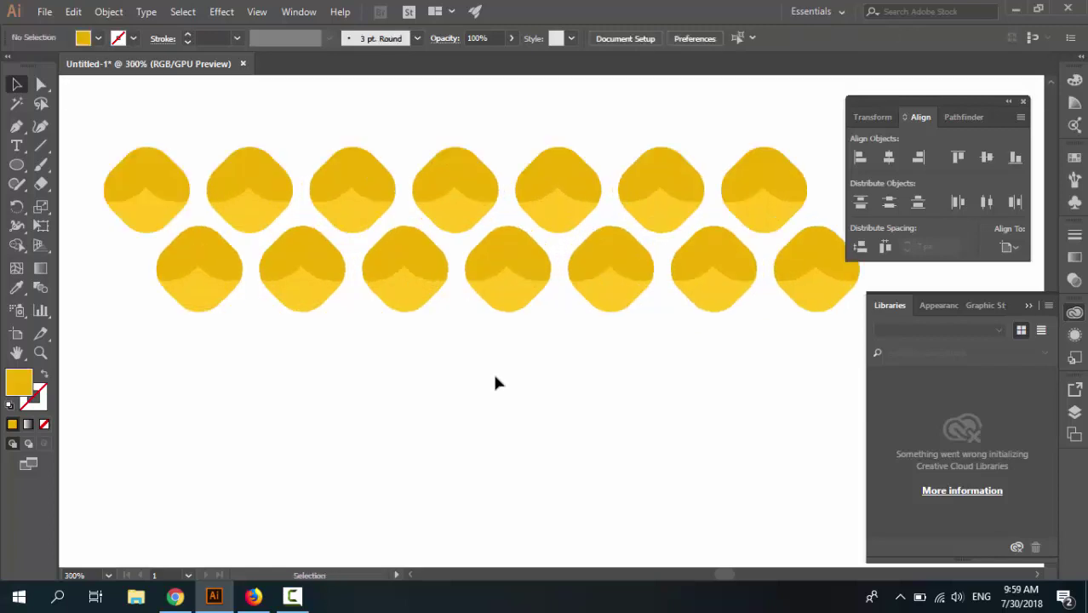
pyautogui.click(495, 287)
pyautogui.press('Up')
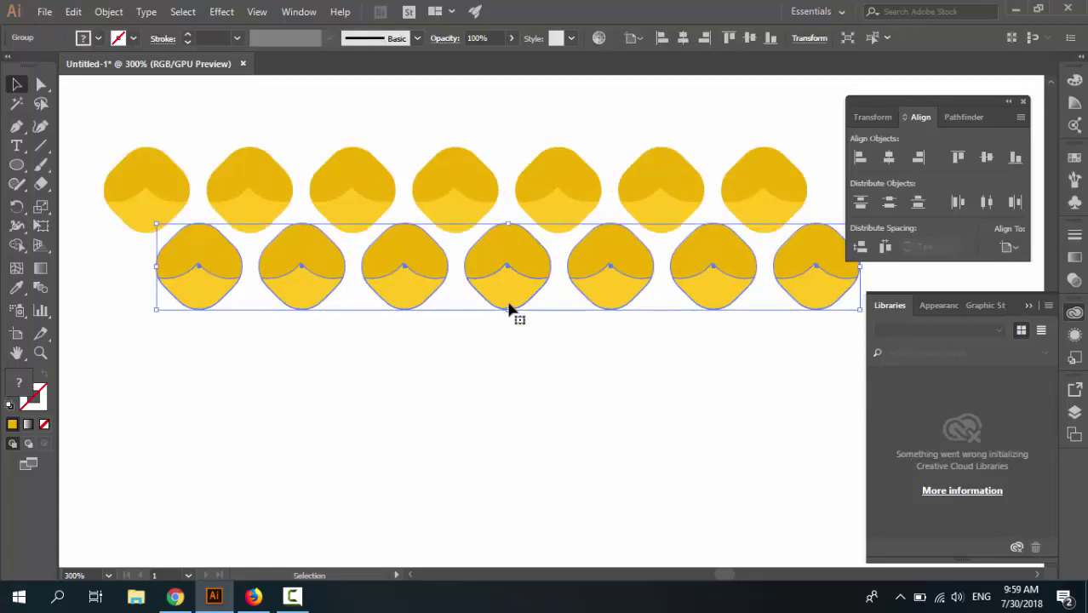
pyautogui.click(561, 378)
pyautogui.moveTo(515, 287); pyautogui.dragTo(515, 293)
pyautogui.click(515, 349)
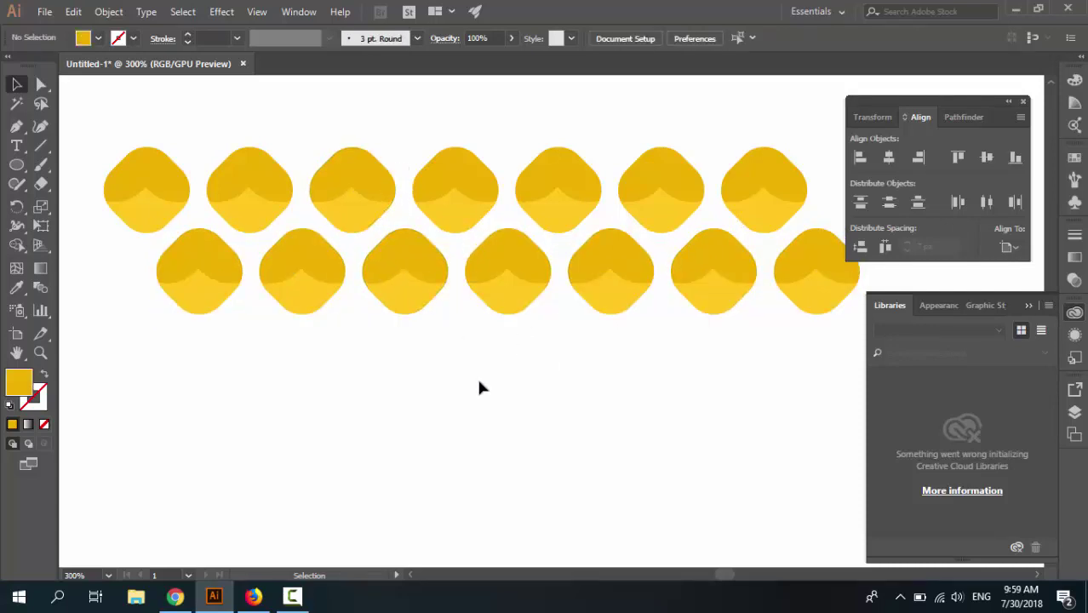
pyautogui.hotkey('ctrl', '-')
pyautogui.hotkey('ctrl', '-')
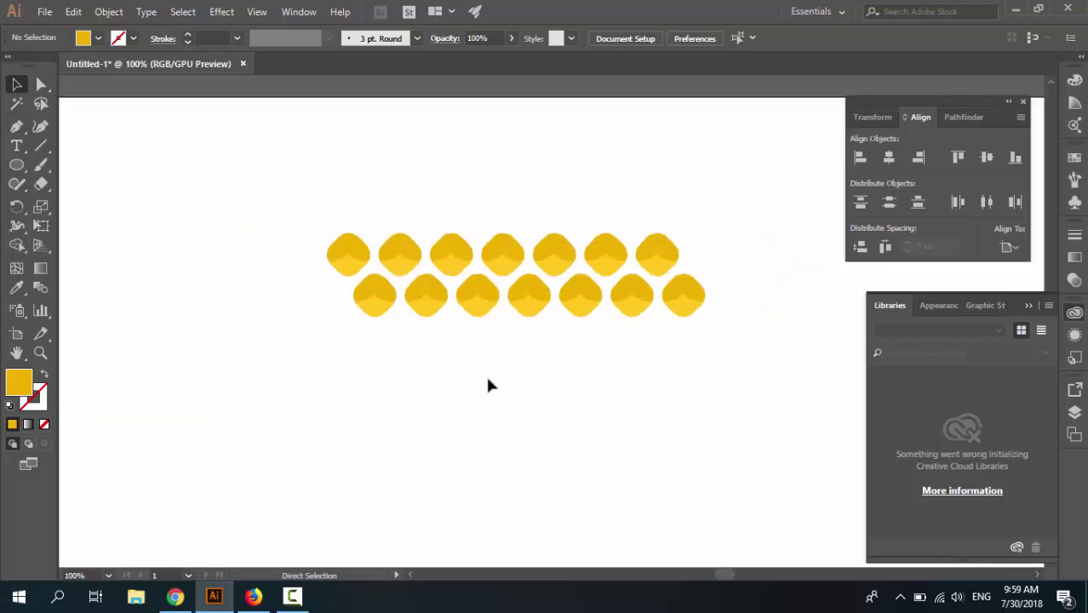
# Copy both staggered rows, paste in front, and move the copy below the originals.
pyautogui.press('space')
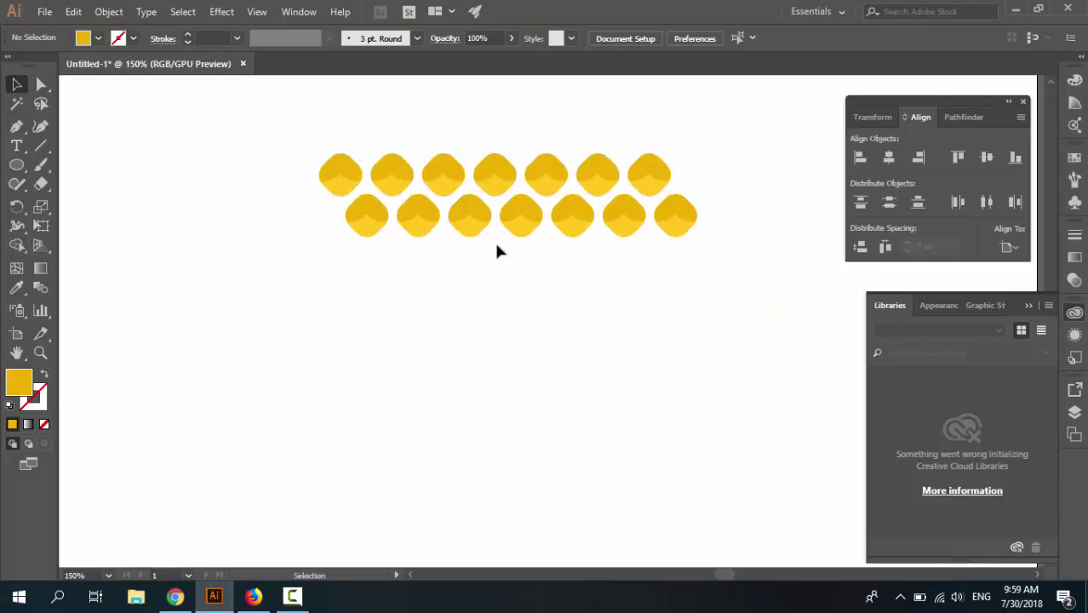
pyautogui.click(452, 182)
pyautogui.keyDown('shift'); pyautogui.click(452, 213); pyautogui.keyUp('shift')
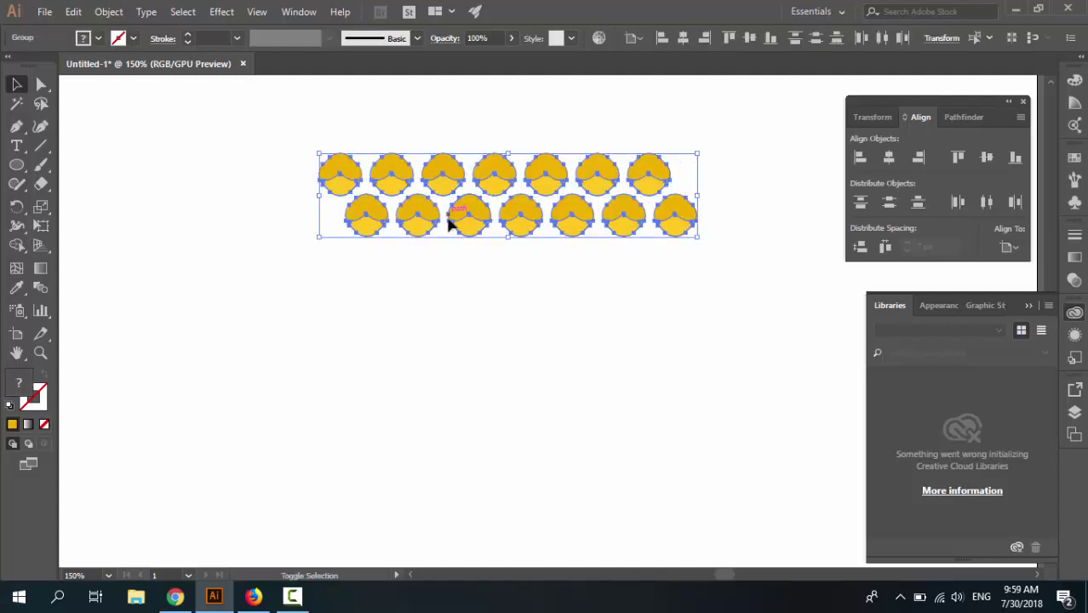
pyautogui.hotkey('ctrl', 'c')
pyautogui.hotkey('ctrl', 'f')
pyautogui.press('Down')
pyautogui.press('Down')
pyautogui.press('Down')
pyautogui.press('Down')
pyautogui.press('Down')
pyautogui.press('Down')
pyautogui.press('Down')
pyautogui.press('Down')
pyautogui.press('Down')
pyautogui.press('Down')
pyautogui.press('Down')
pyautogui.press('Down')
pyautogui.press('Down')
pyautogui.press('Down')
pyautogui.press('Down')
pyautogui.press('Down')
pyautogui.press('Down')
pyautogui.press('Down')
pyautogui.press('Down')
pyautogui.press('Down')
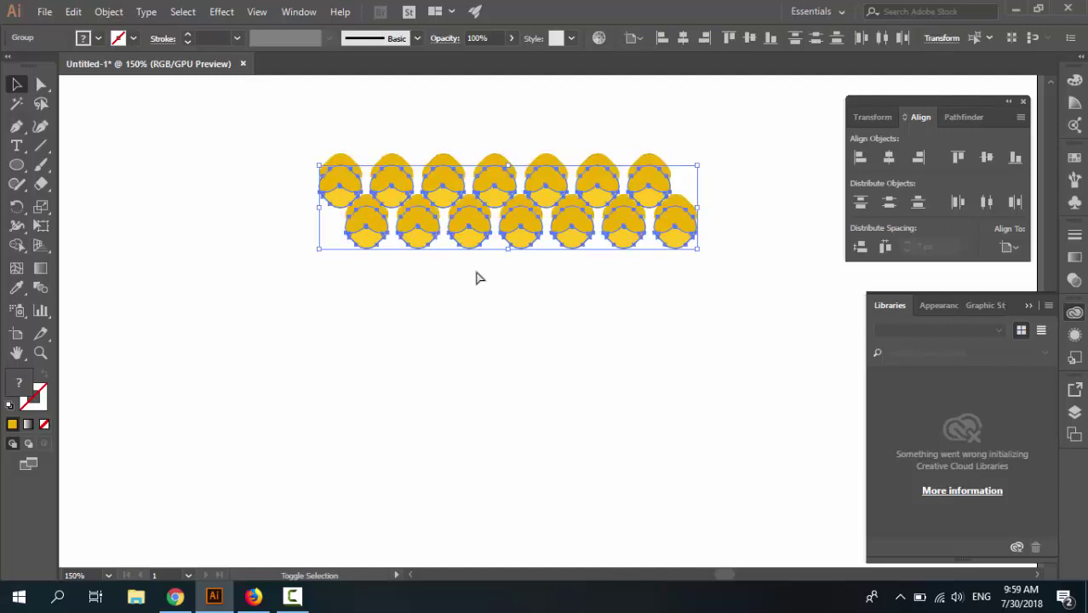
pyautogui.press('Down')
pyautogui.press('Down')
pyautogui.press('Down')
pyautogui.press('Down')
pyautogui.press('Down')
pyautogui.press('Down')
pyautogui.press('Down')
pyautogui.press('Down')
pyautogui.press('Down')
pyautogui.press('Down')
pyautogui.press('Down')
pyautogui.press('Down')
pyautogui.press('Down')
pyautogui.press('Down')
pyautogui.press('Down')
pyautogui.press('Down')
pyautogui.press('Down')
pyautogui.press('Down')
pyautogui.press('Down')
pyautogui.press('Down')
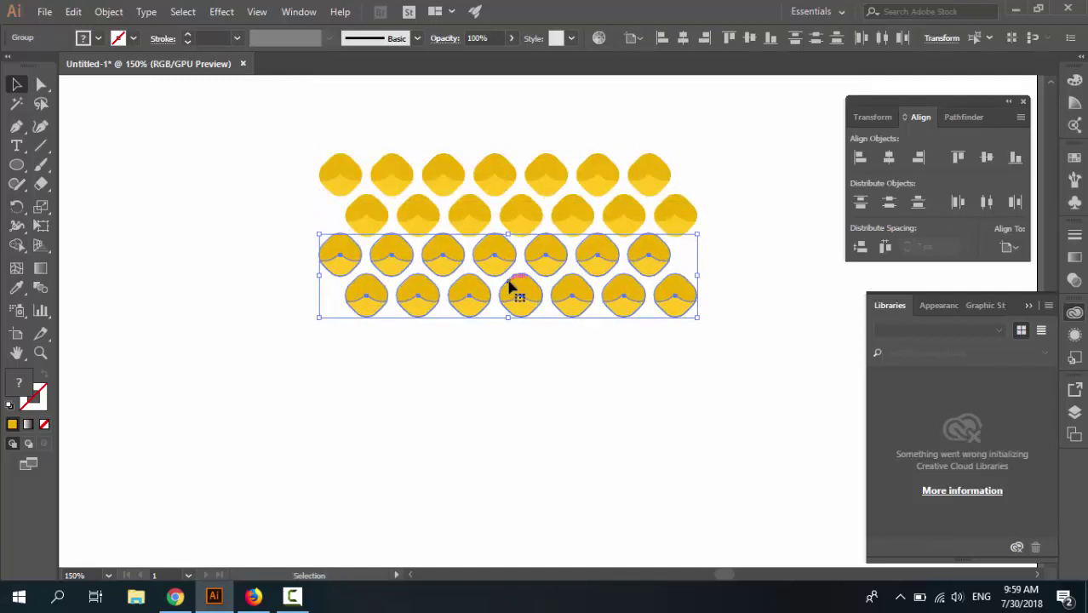
pyautogui.moveTo(512, 291); pyautogui.dragTo(515, 301)
# Duplicate the lower two rows downward repeatedly, tightening the vertical spacing each time.
pyautogui.press('a')
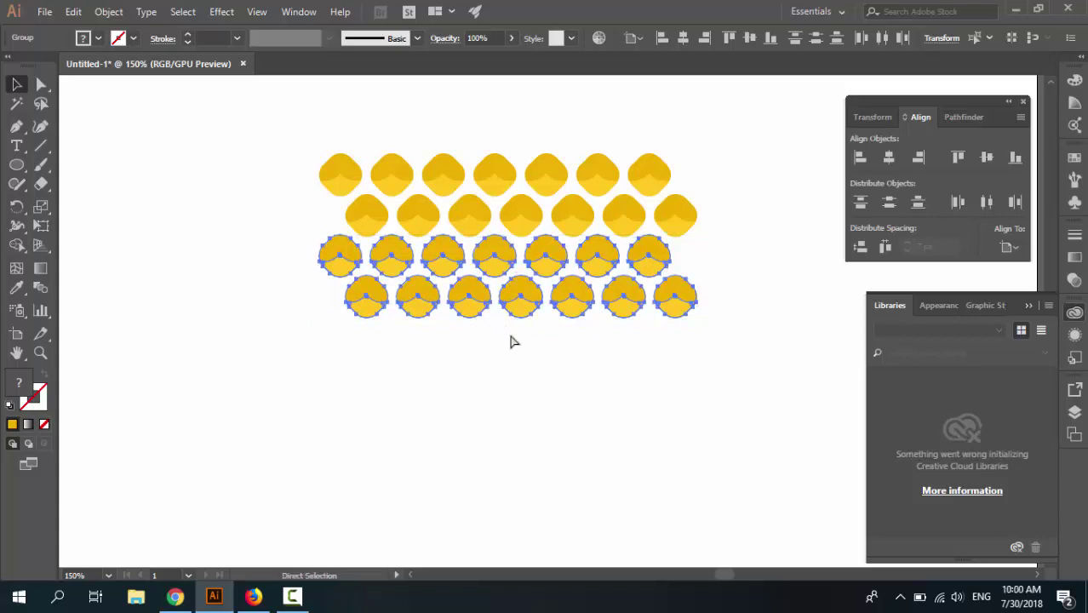
pyautogui.press('v')
pyautogui.hotkey('shift', 'Down')
pyautogui.hotkey('shift', 'Down')
pyautogui.hotkey('shift', 'Down')
pyautogui.hotkey('shift', 'Down')
pyautogui.hotkey('shift', 'Down')
pyautogui.hotkey('shift', 'Down')
pyautogui.hotkey('shift', 'Down')
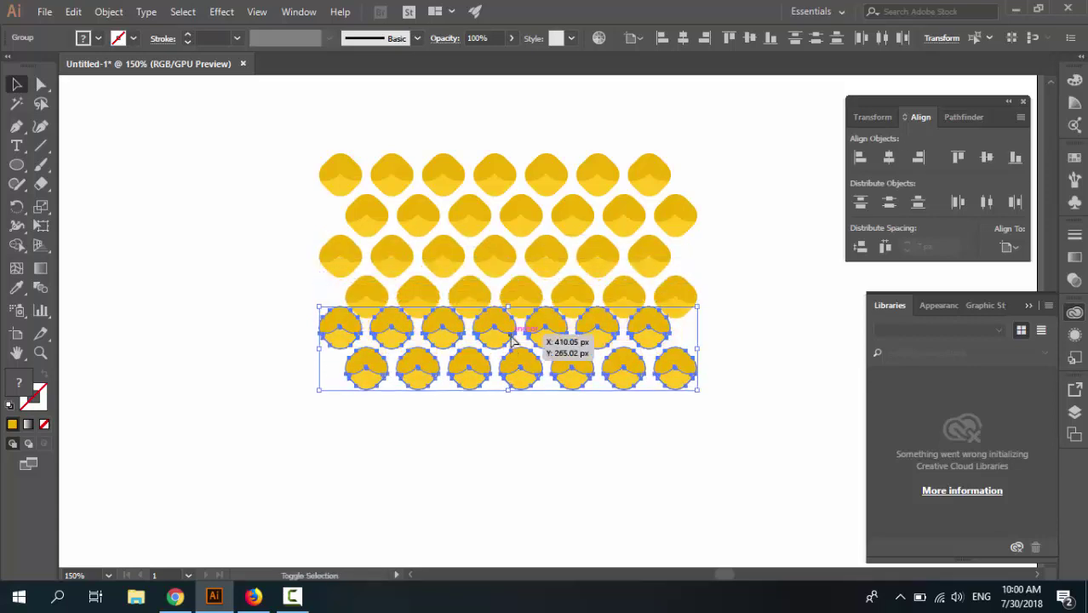
pyautogui.press('Up')
pyautogui.press('Up')
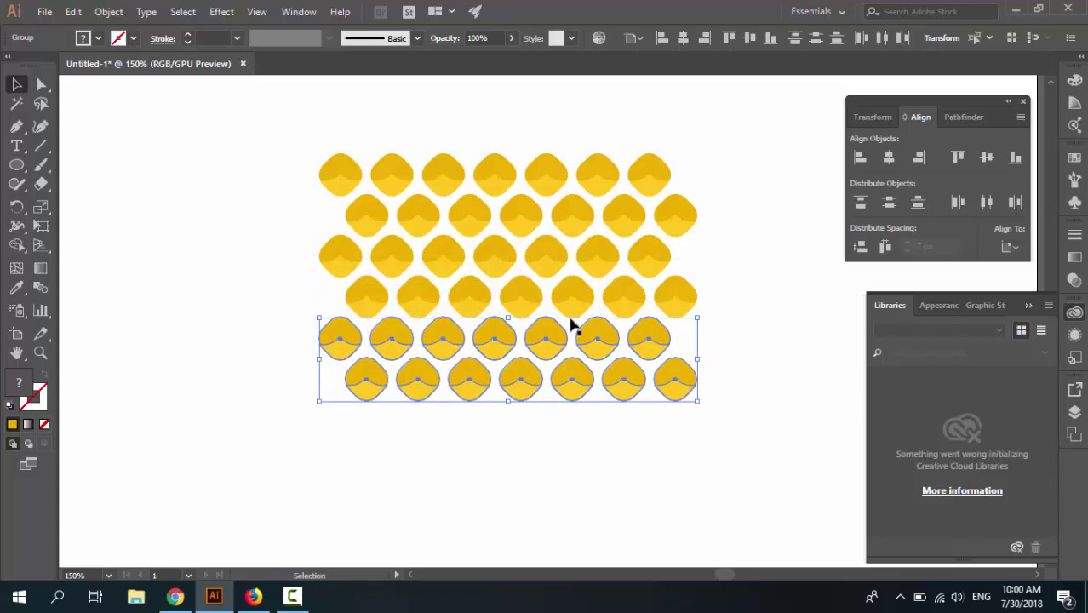
pyautogui.press('a')
pyautogui.press('Down')
pyautogui.press('Down')
pyautogui.press('Down')
pyautogui.press('Down')
pyautogui.press('Down')
pyautogui.press('Down')
pyautogui.press('Down')
pyautogui.press('Down')
pyautogui.press('Down')
pyautogui.press('Down')
pyautogui.press('Down')
pyautogui.press('Down')
pyautogui.press('Down')
pyautogui.press('Down')
pyautogui.press('Down')
pyautogui.press('Down')
pyautogui.press('Down')
pyautogui.press('Down')
pyautogui.press('Down')
pyautogui.press('Down')
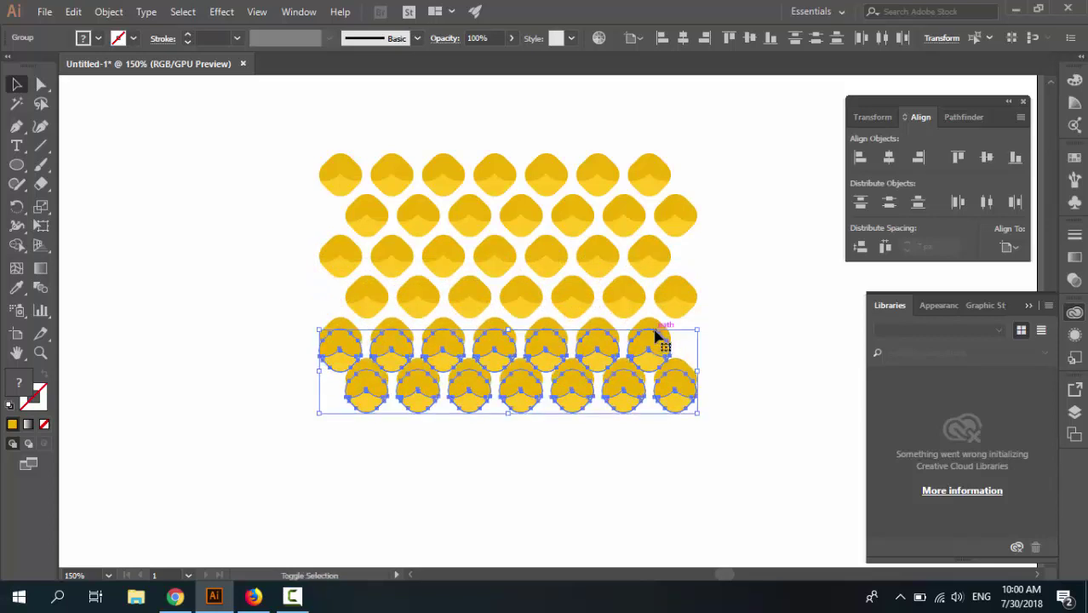
pyautogui.press('Up')
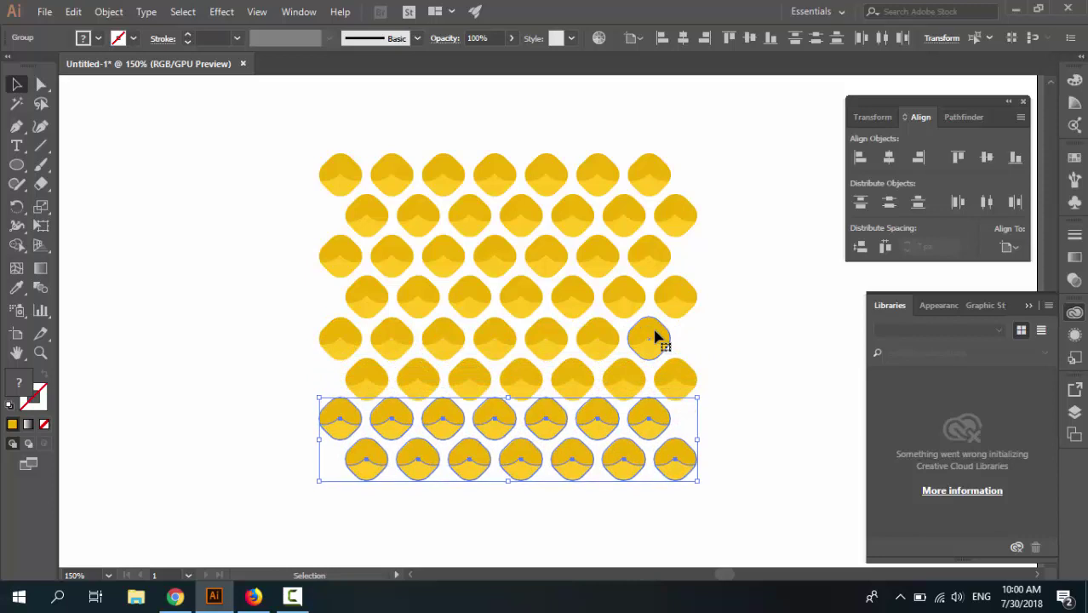
pyautogui.scroll(-1, 655, 339)
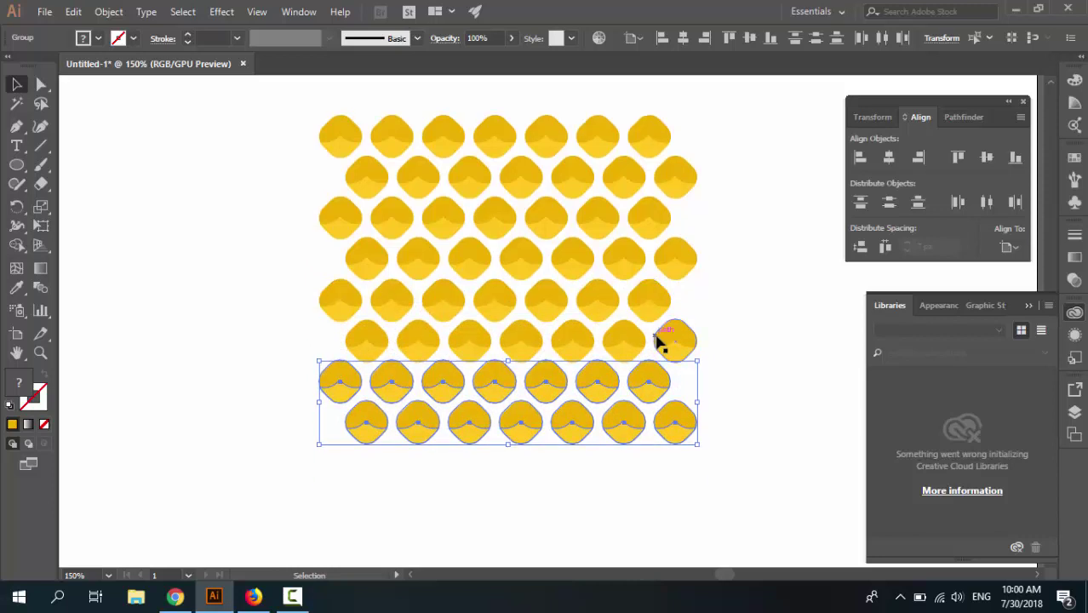
pyautogui.press('a')
pyautogui.press('v')
pyautogui.press('Down')
pyautogui.press('Down')
pyautogui.press('Down')
pyautogui.press('Down')
pyautogui.press('Down')
pyautogui.press('Down')
pyautogui.press('Down')
pyautogui.press('Down')
pyautogui.press('Down')
pyautogui.press('Down')
pyautogui.press('Down')
pyautogui.press('Down')
pyautogui.press('Down')
pyautogui.press('Down')
pyautogui.press('Down')
pyautogui.press('Down')
pyautogui.press('Down')
pyautogui.press('Down')
pyautogui.press('Down')
pyautogui.press('Down')
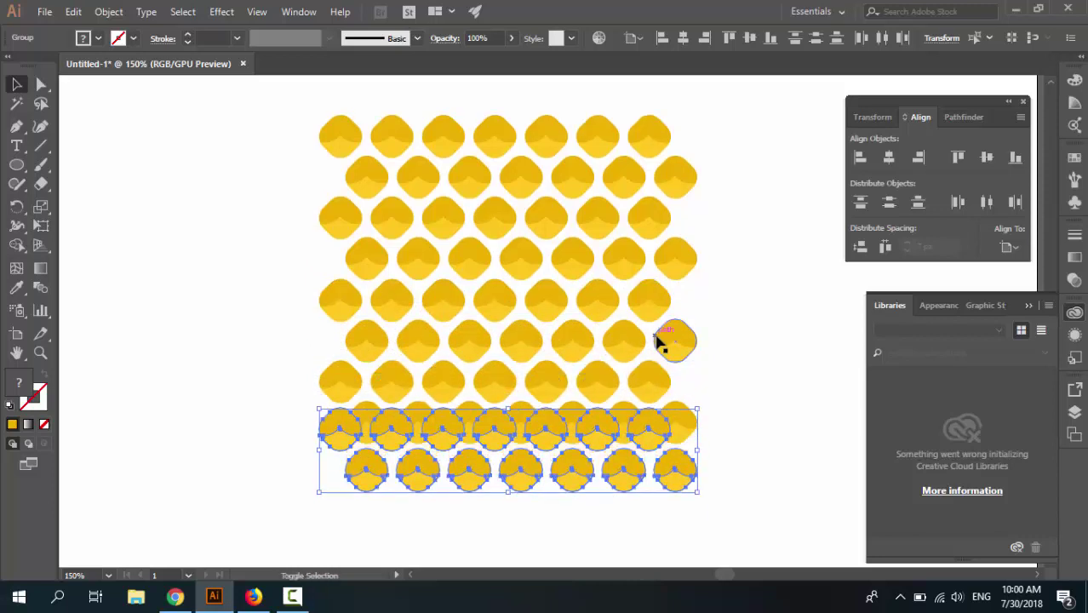
pyautogui.press('Up')
pyautogui.press('Up')
pyautogui.press('Up')
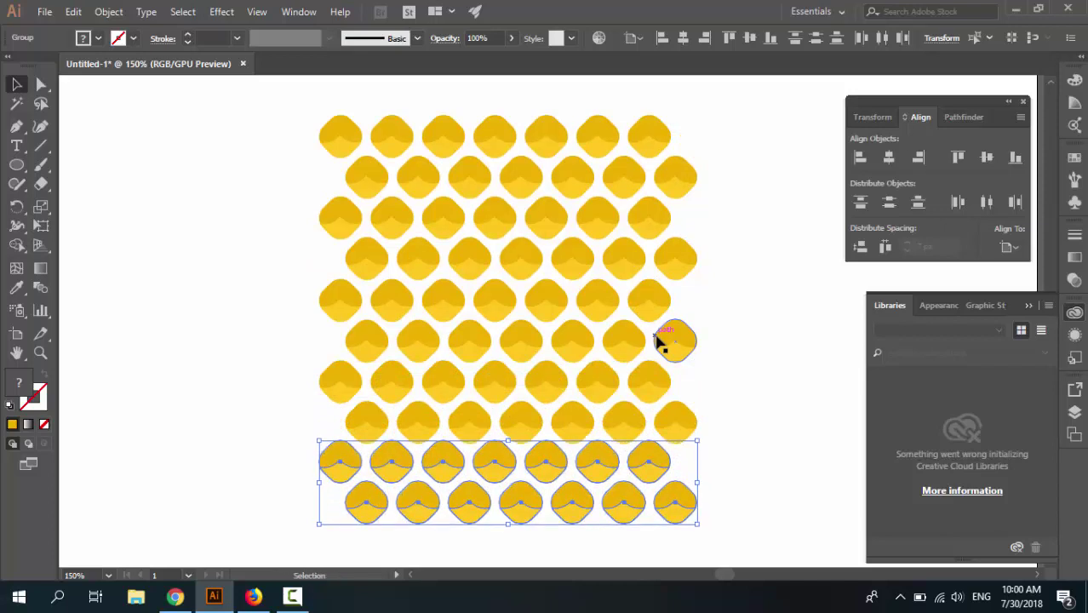
pyautogui.press('Down')
pyautogui.press('Down')
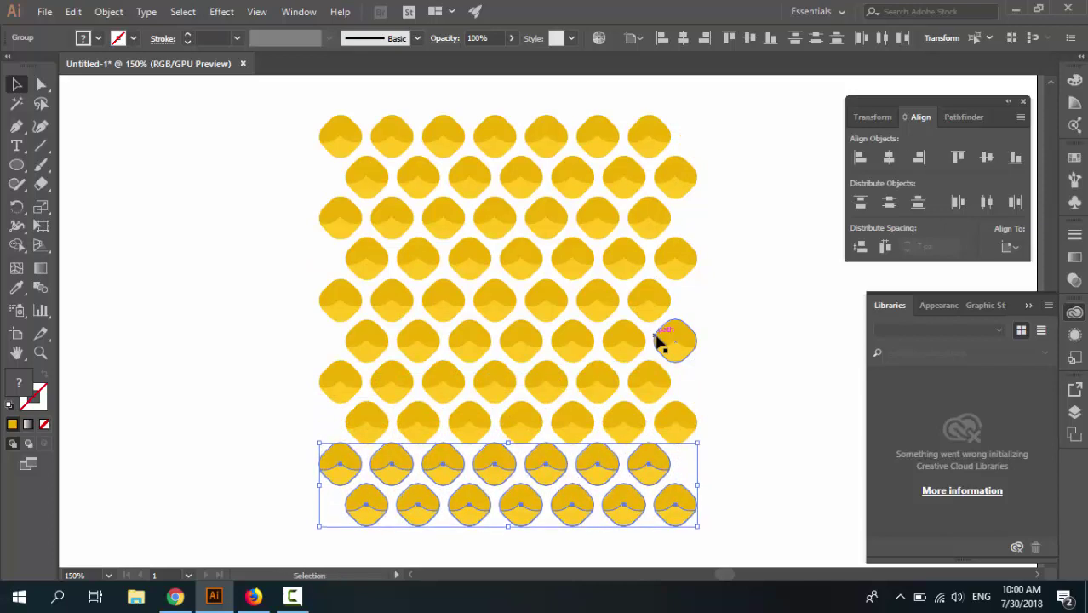
pyautogui.press('Up')
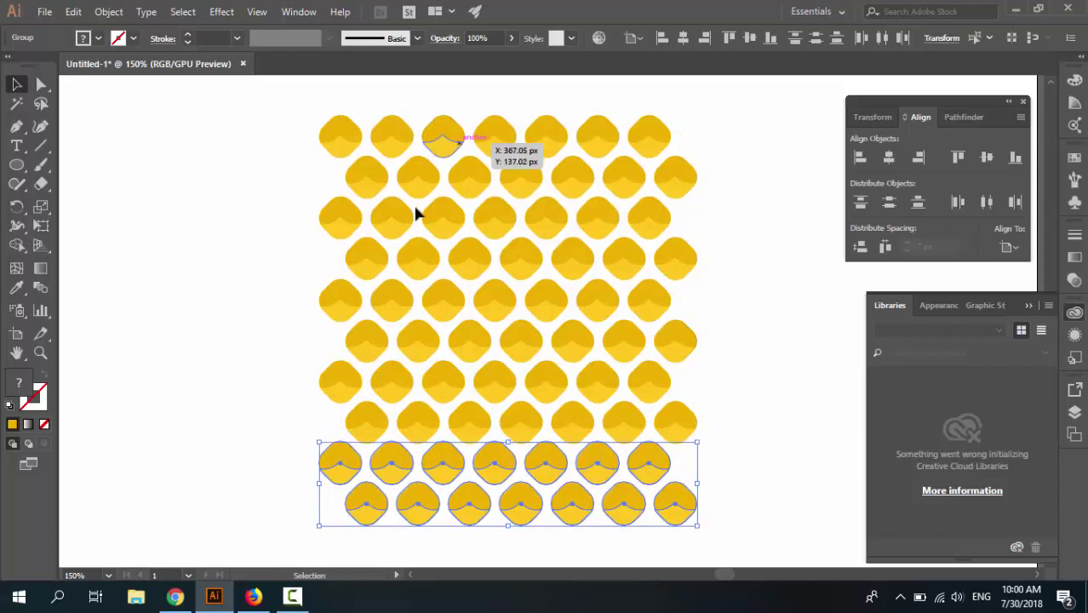
# Copy a single row of seven icons to the bottom of the grid.
pyautogui.keyDown('shift'); pyautogui.click(675, 503); pyautogui.keyUp('shift')
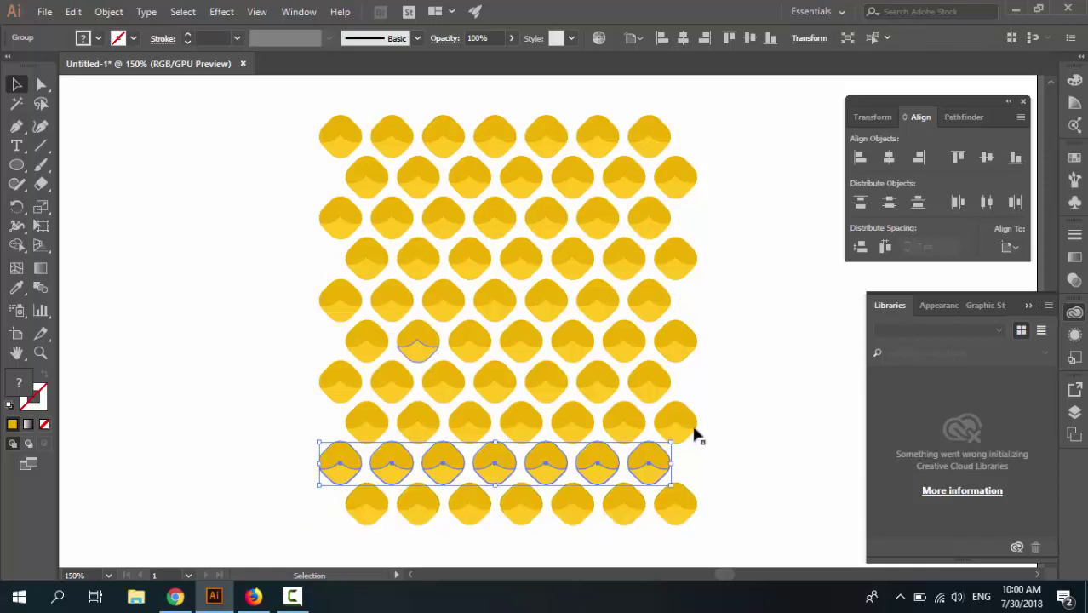
pyautogui.keyDown('shift'); pyautogui.click(643, 464); pyautogui.keyUp('shift')
pyautogui.click(644, 464)
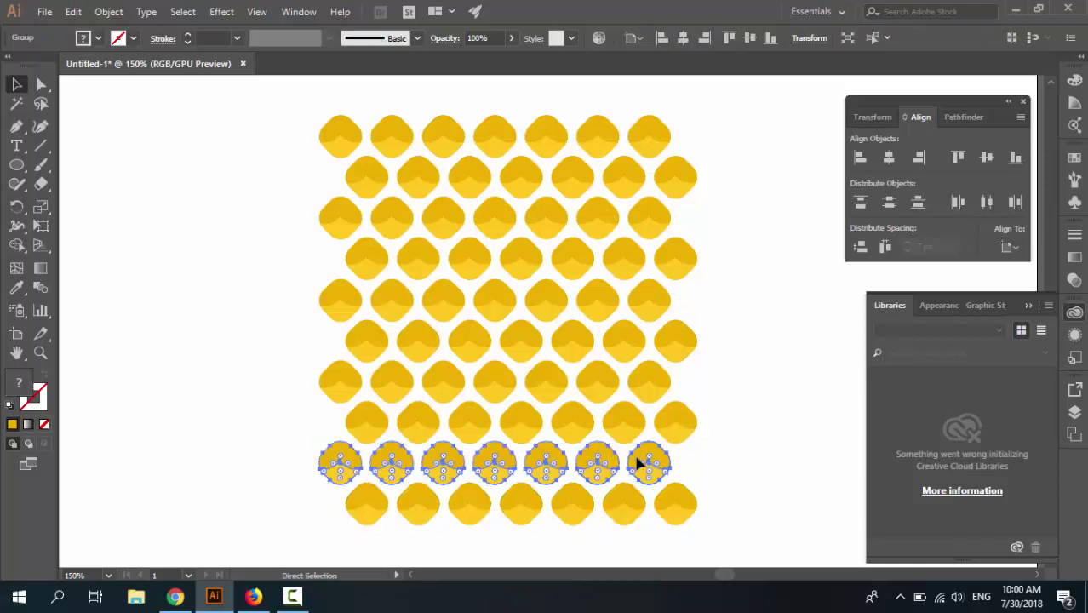
pyautogui.scroll(-2, 695, 427)
pyautogui.press('Down')
pyautogui.press('Down')
pyautogui.press('Down')
pyautogui.press('Down')
pyautogui.press('Down')
pyautogui.press('Down')
pyautogui.press('Down')
pyautogui.press('Down')
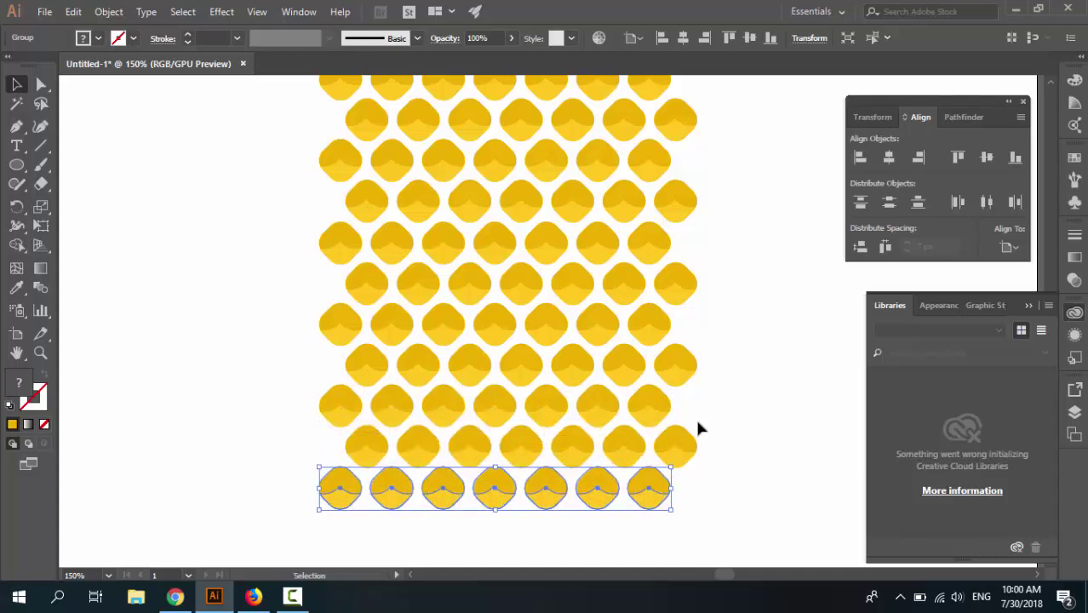
# Duplicate the offset second row above the top row.
pyautogui.click(736, 374)
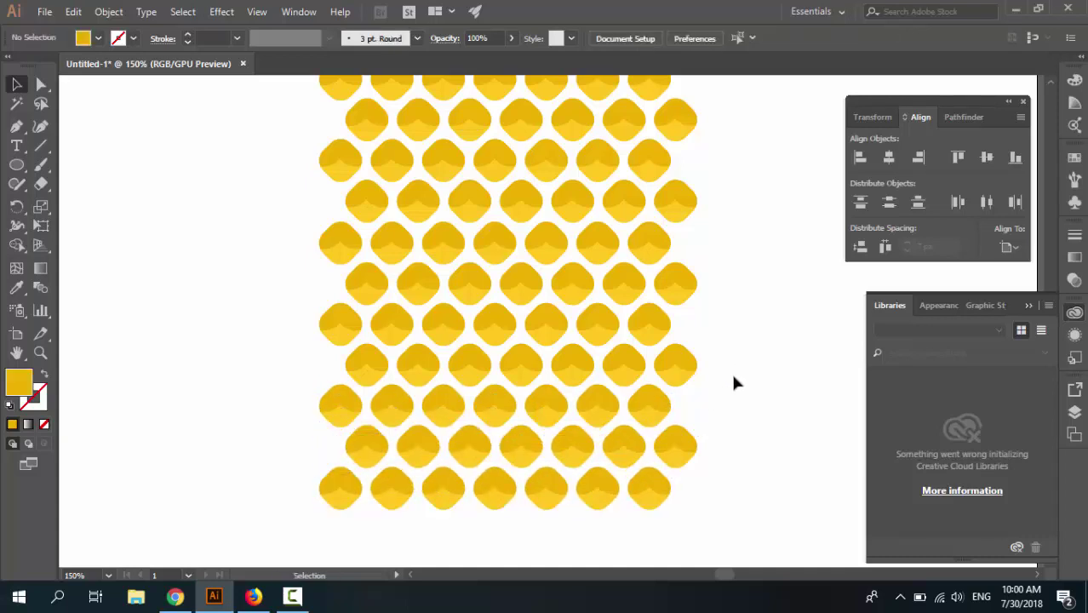
pyautogui.scroll(3, 520, 444)
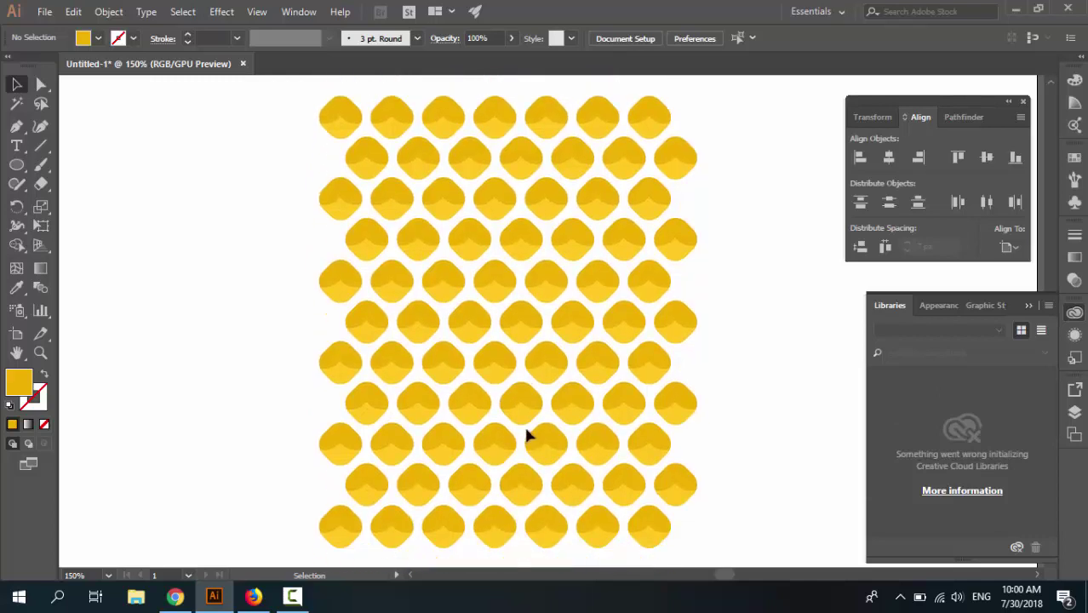
pyautogui.scroll(3, 432, 262)
pyautogui.click(432, 263)
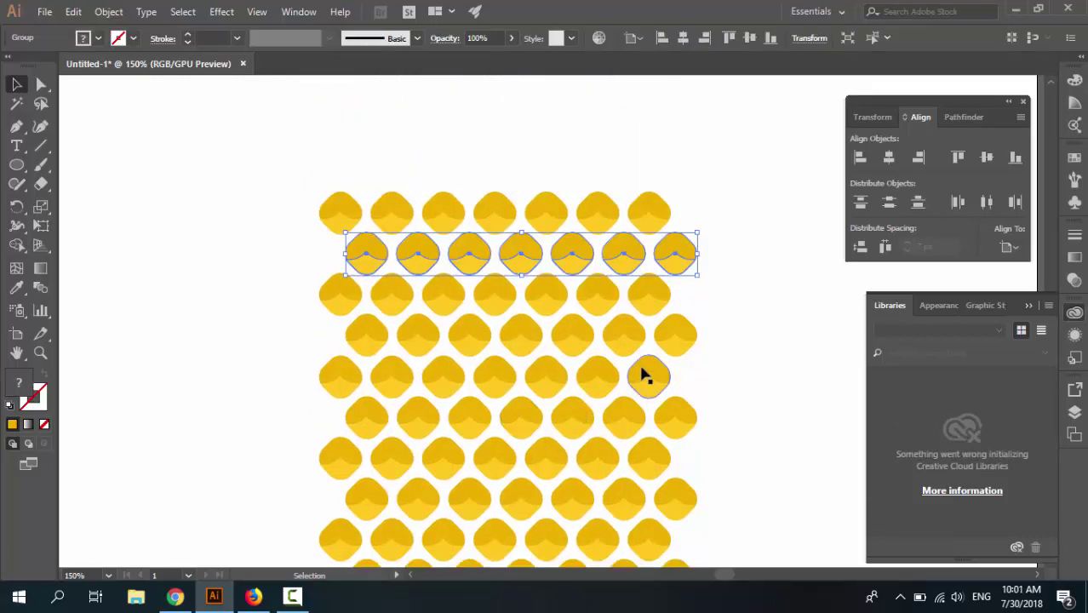
pyautogui.scroll(-3, 643, 372)
pyautogui.scroll(3, 697, 352)
pyautogui.scroll(-2, 733, 323)
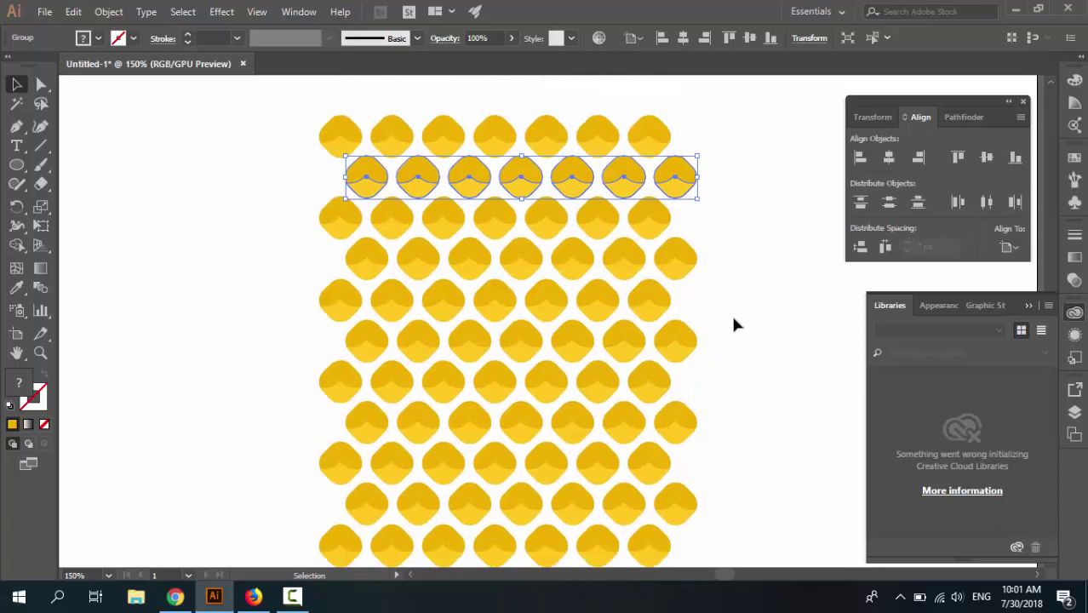
pyautogui.scroll(2, 726, 298)
pyautogui.scroll(1, 727, 297)
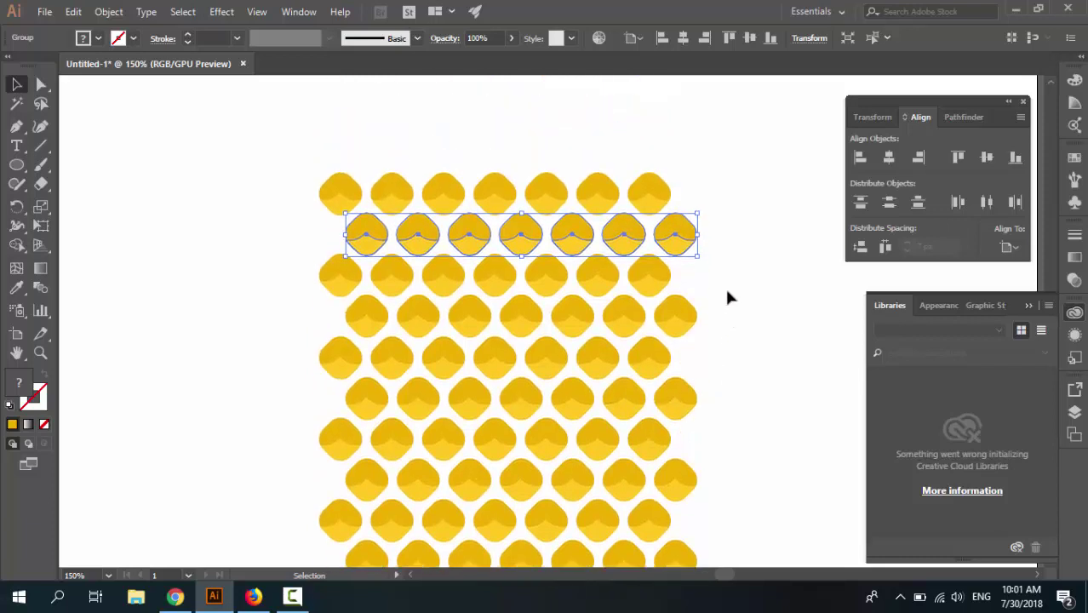
pyautogui.hotkey('shift', 'Up')
pyautogui.hotkey('shift', 'Up')
pyautogui.hotkey('shift', 'Up')
pyautogui.hotkey('shift', 'Up')
pyautogui.hotkey('shift', 'Up')
pyautogui.hotkey('shift', 'Up')
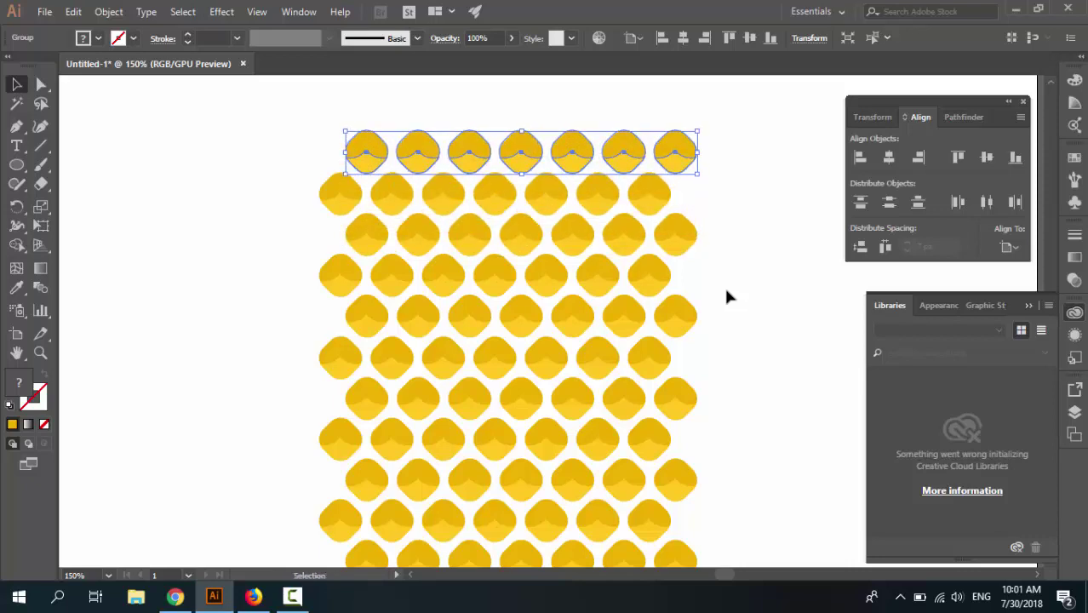
# Deselect and zoom out to view the whole twelve-row grid.
pyautogui.click(179, 262)
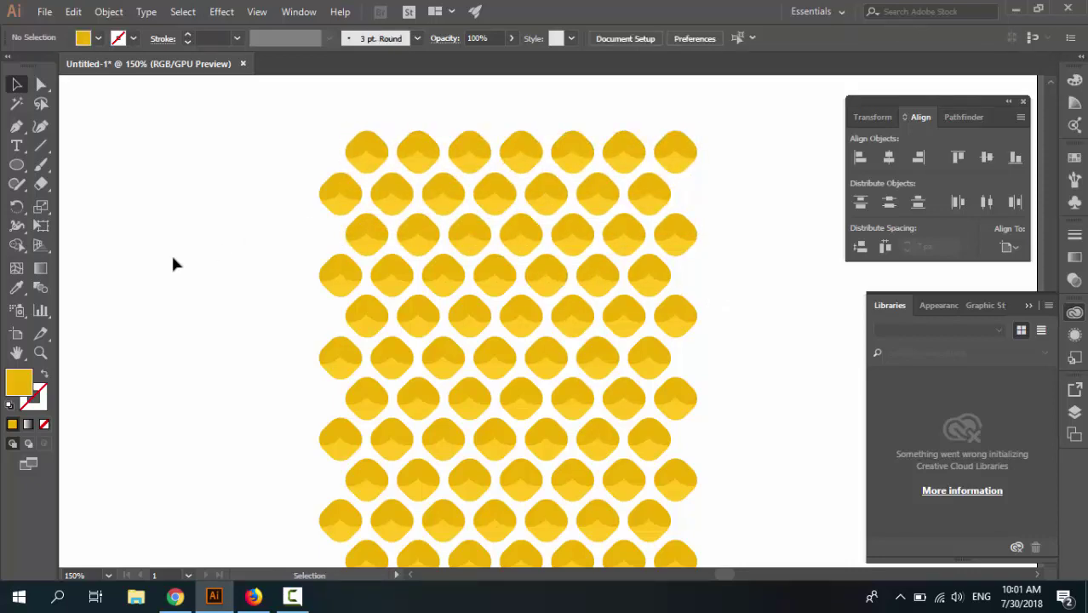
pyautogui.scroll(-4, 692, 290)
pyautogui.press('a')
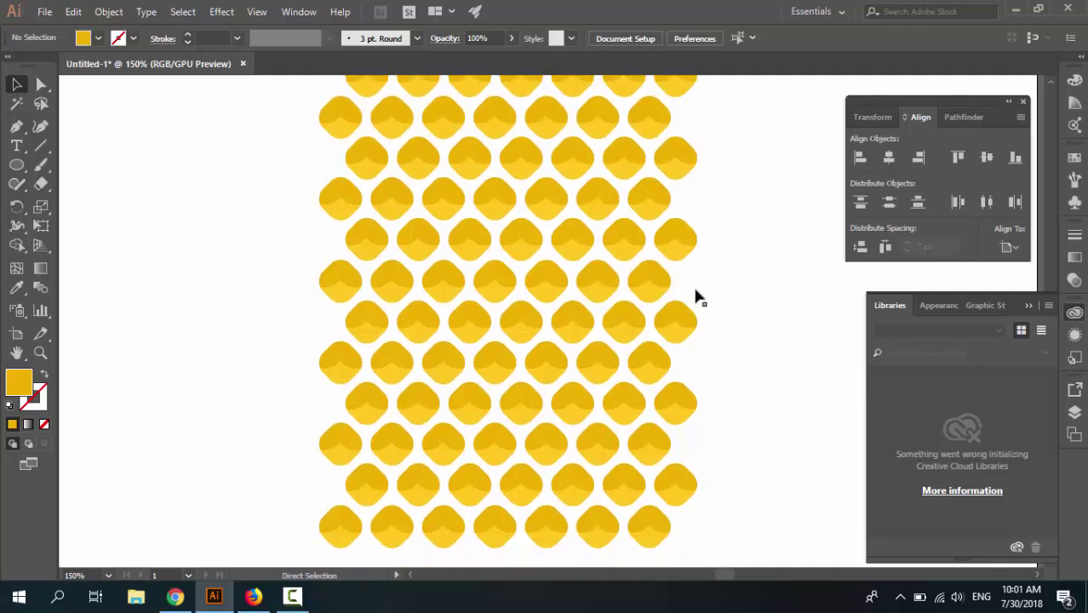
pyautogui.hotkey('ctrl', '-')
pyautogui.press('v')
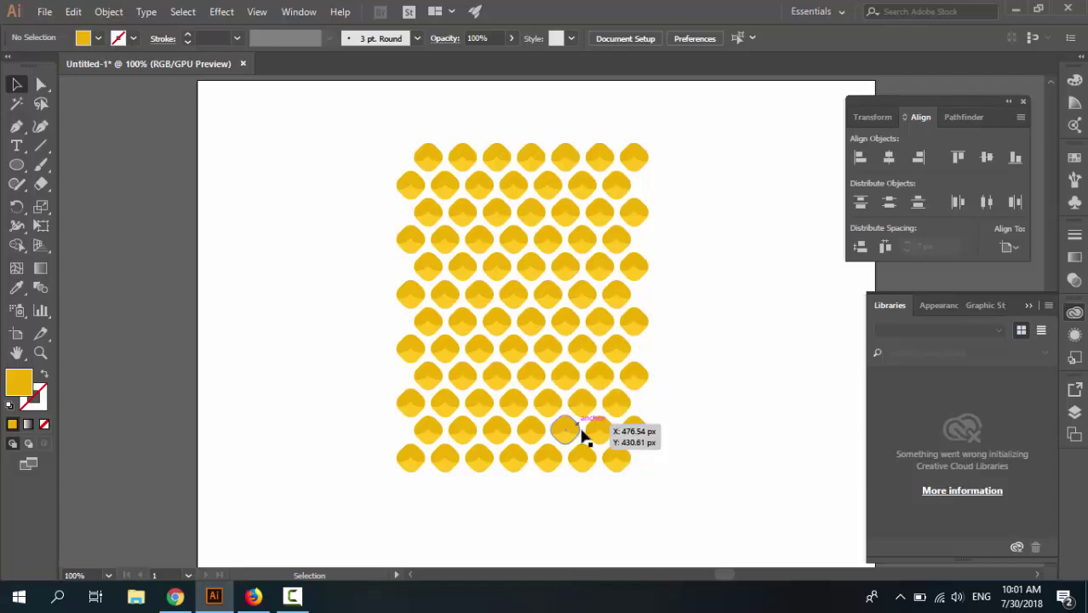
# Select the entire grid of yellow icons.
pyautogui.moveTo(679, 510); pyautogui.dragTo(345, 134)
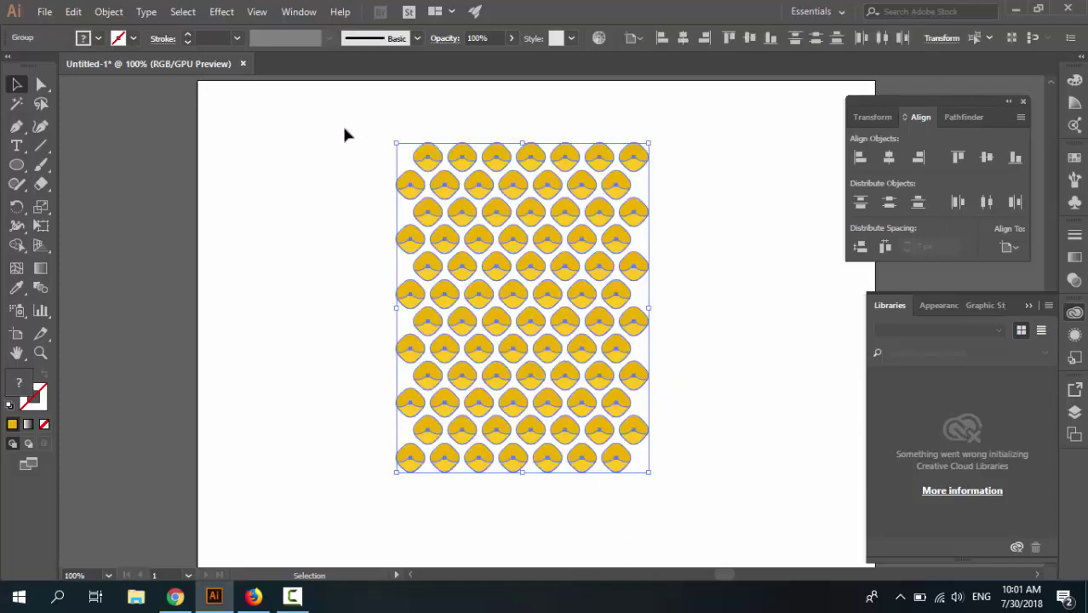
pyautogui.click(343, 182)
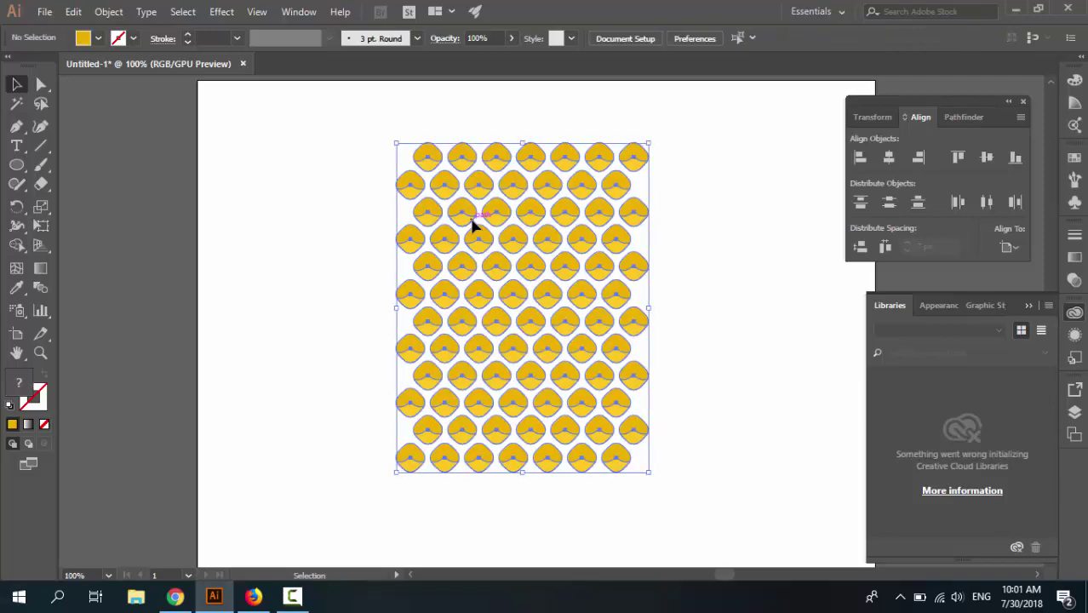
pyautogui.click(474, 213)
pyautogui.click(334, 285)
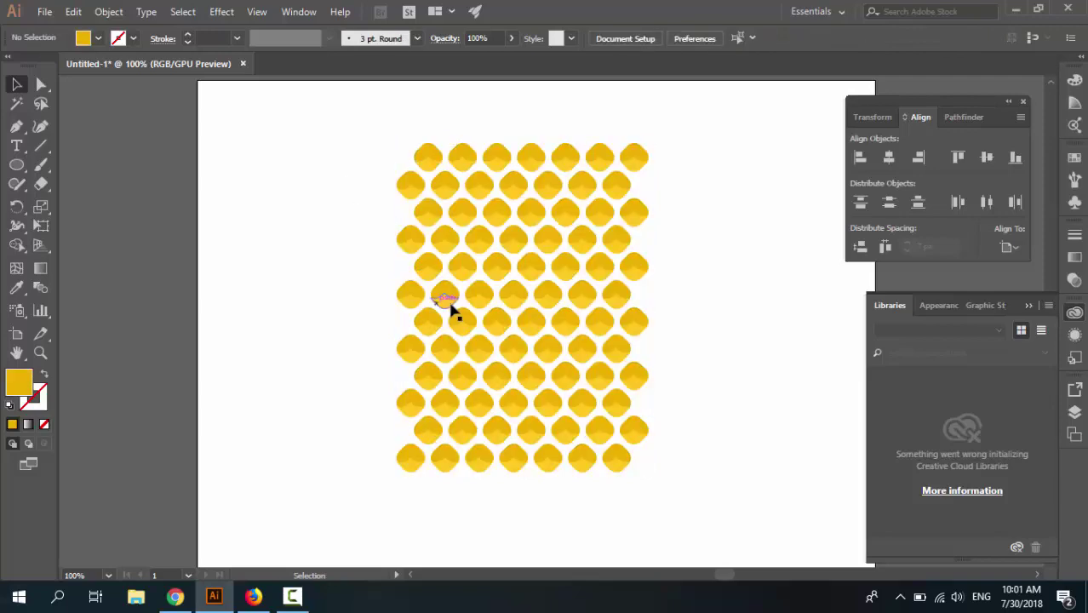
pyautogui.click(452, 305)
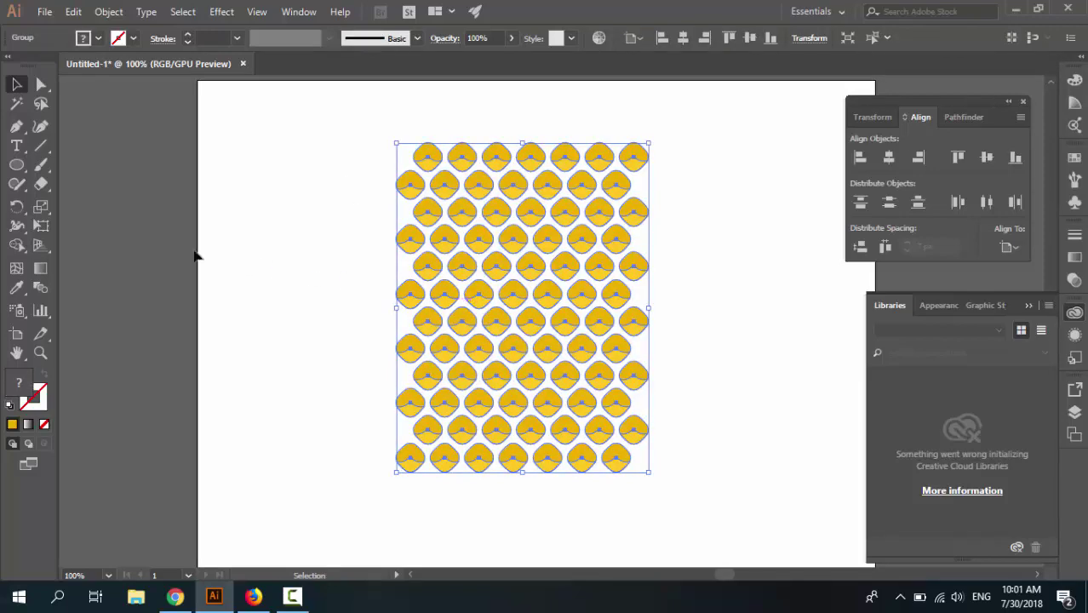
pyautogui.click(391, 251)
pyautogui.click(424, 246)
# Apply Effect > Warp > Fisheye with Bend 60% to the grid.
pyautogui.click(221, 12)
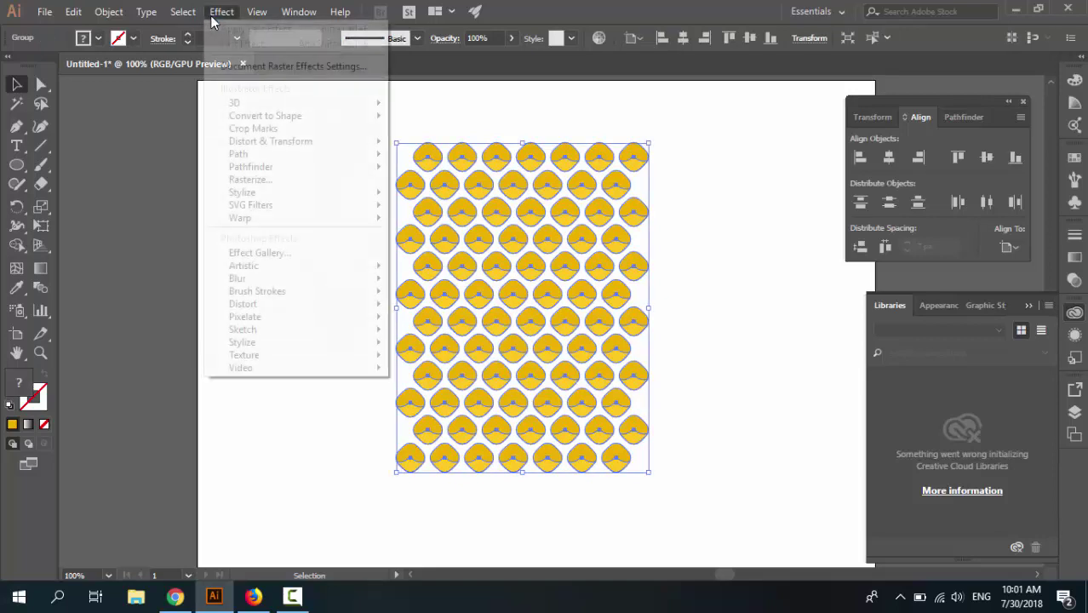
pyautogui.moveTo(249, 221)
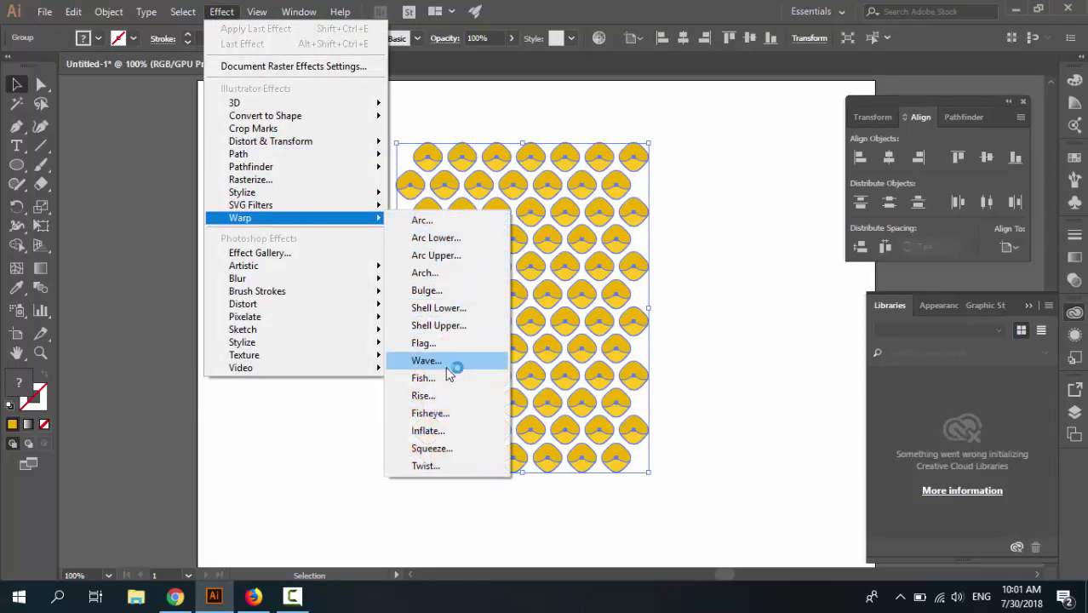
pyautogui.click(436, 413)
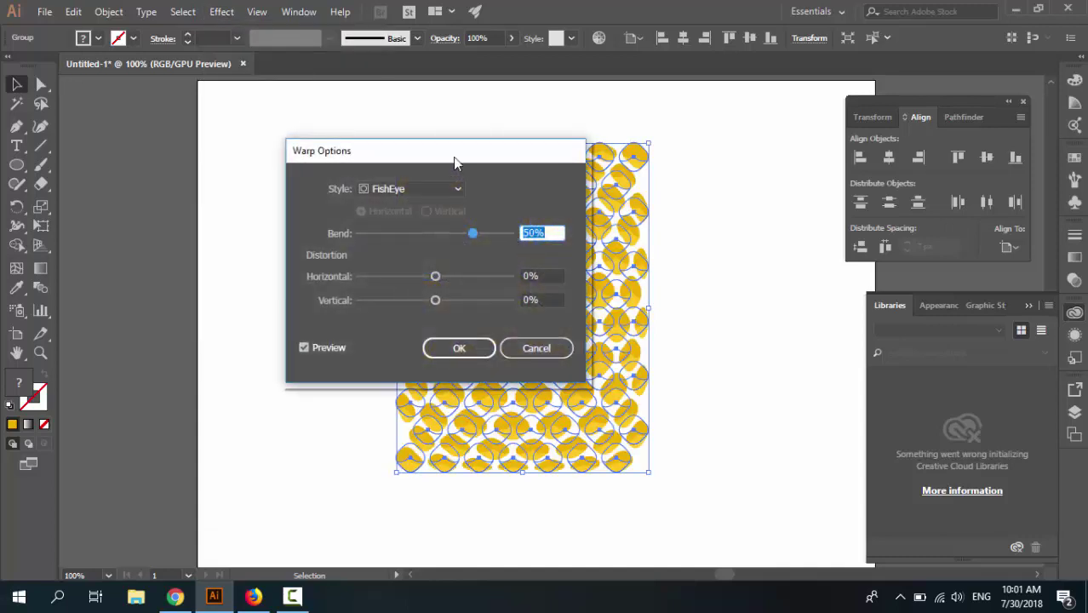
pyautogui.moveTo(453, 156); pyautogui.dragTo(934, 172)
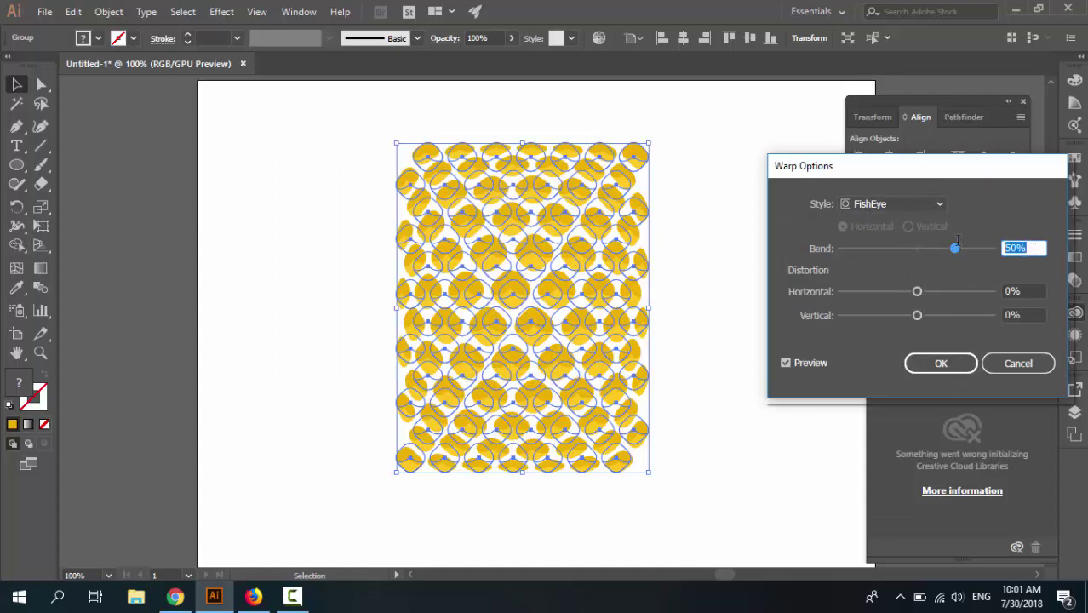
pyautogui.write('60')
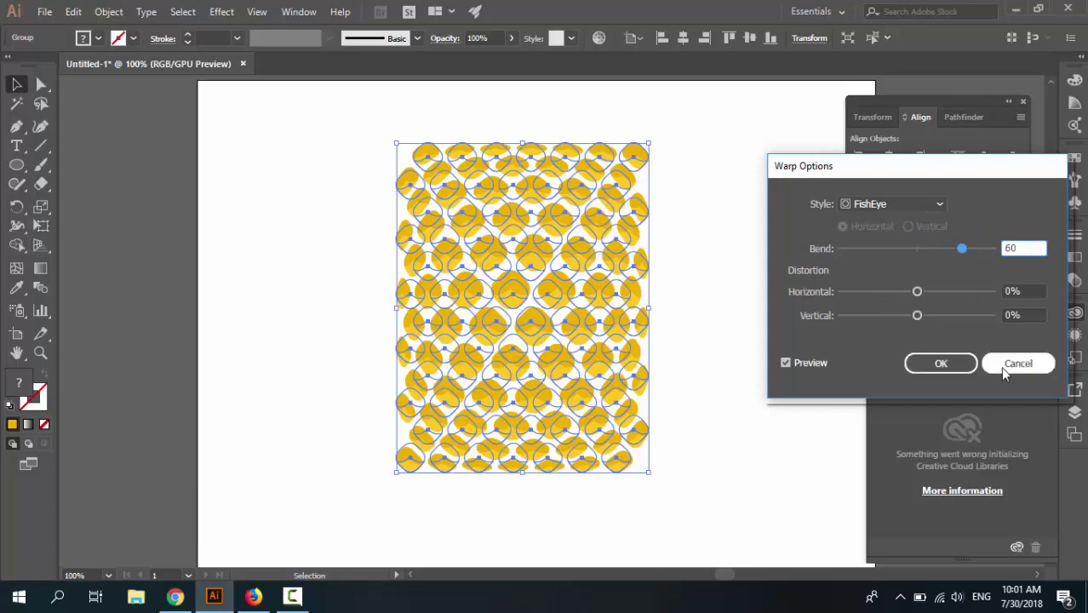
pyautogui.click(940, 364)
pyautogui.click(694, 284)
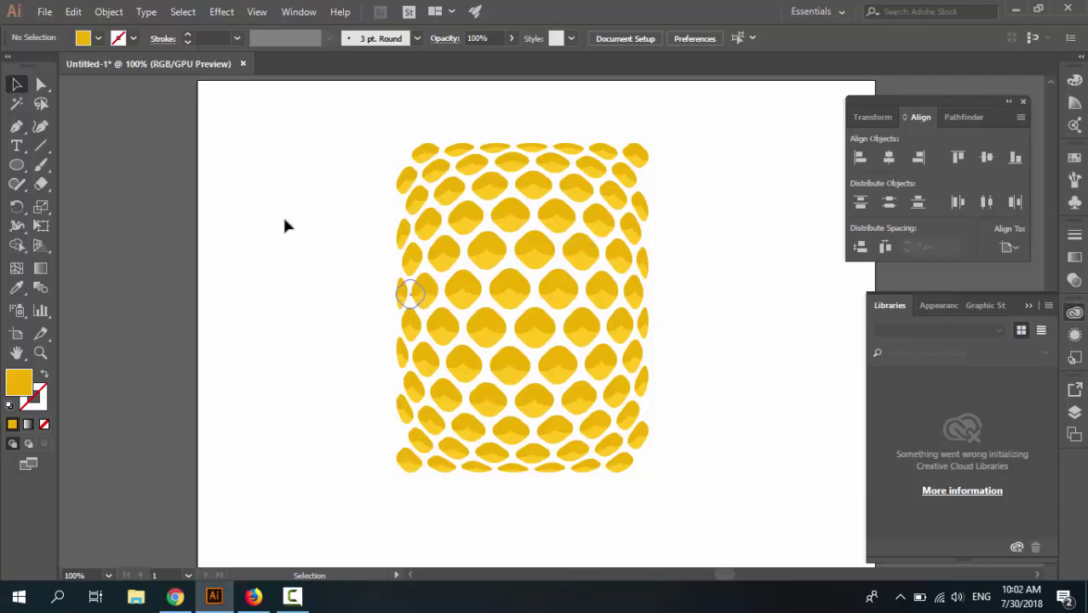
# Pick the Rounded Rectangle tool and set the fill to R204 G130 B3.
pyautogui.scroll(-1, 272, 203)
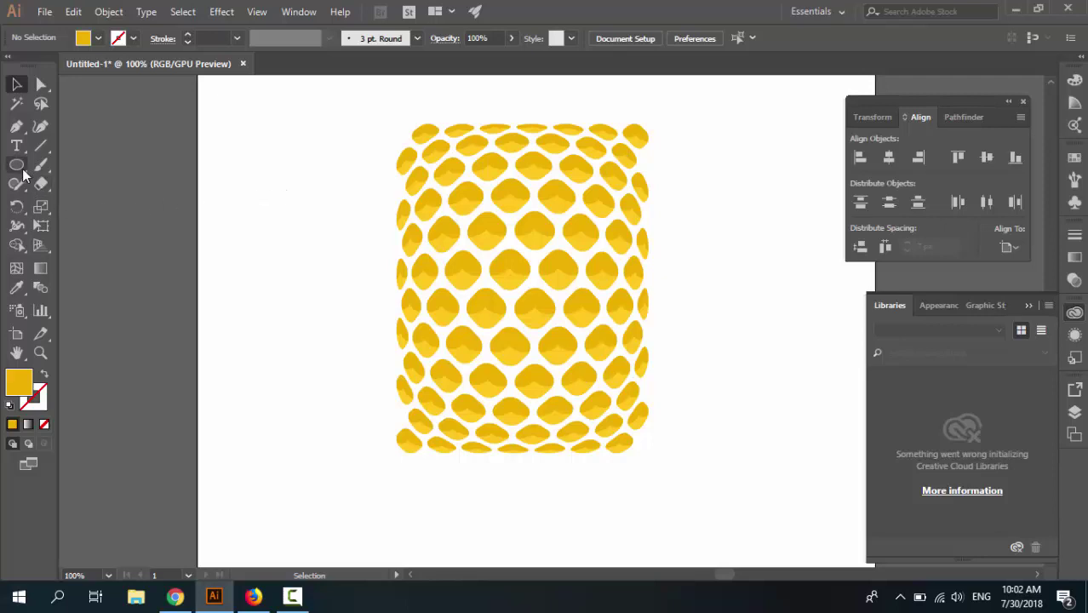
pyautogui.moveTo(23, 175); pyautogui.dragTo(60, 176)
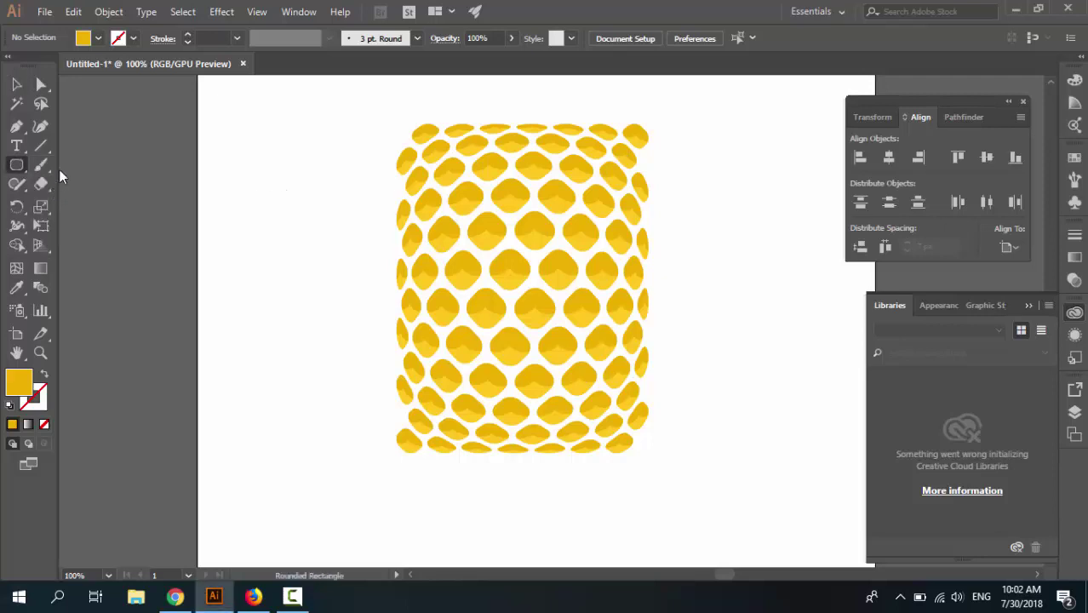
pyautogui.keyDown('shift'); pyautogui.click(82, 39); pyautogui.keyUp('shift')
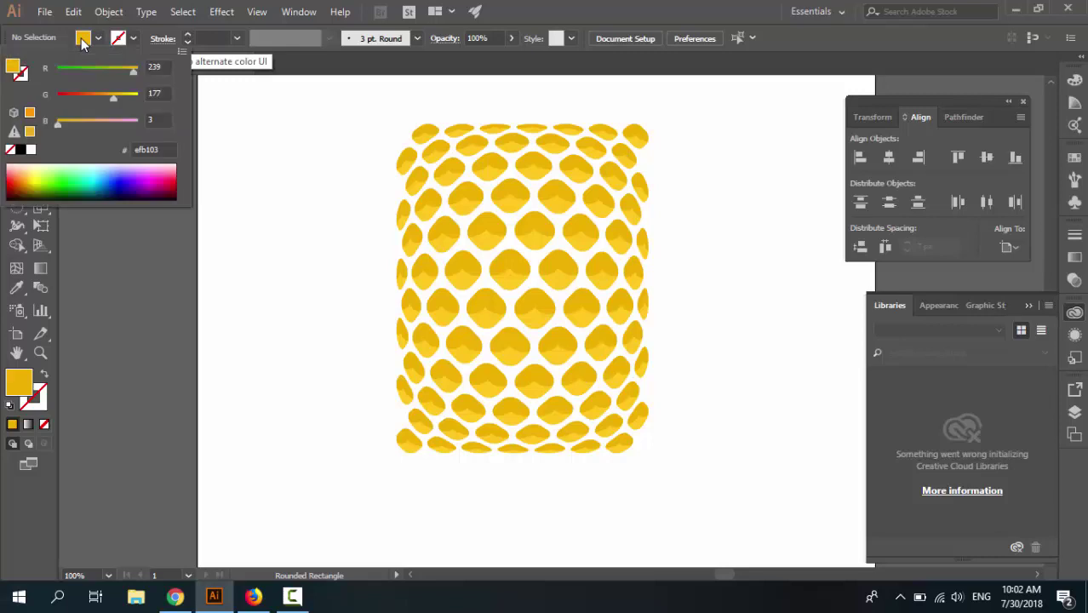
pyautogui.click(161, 66)
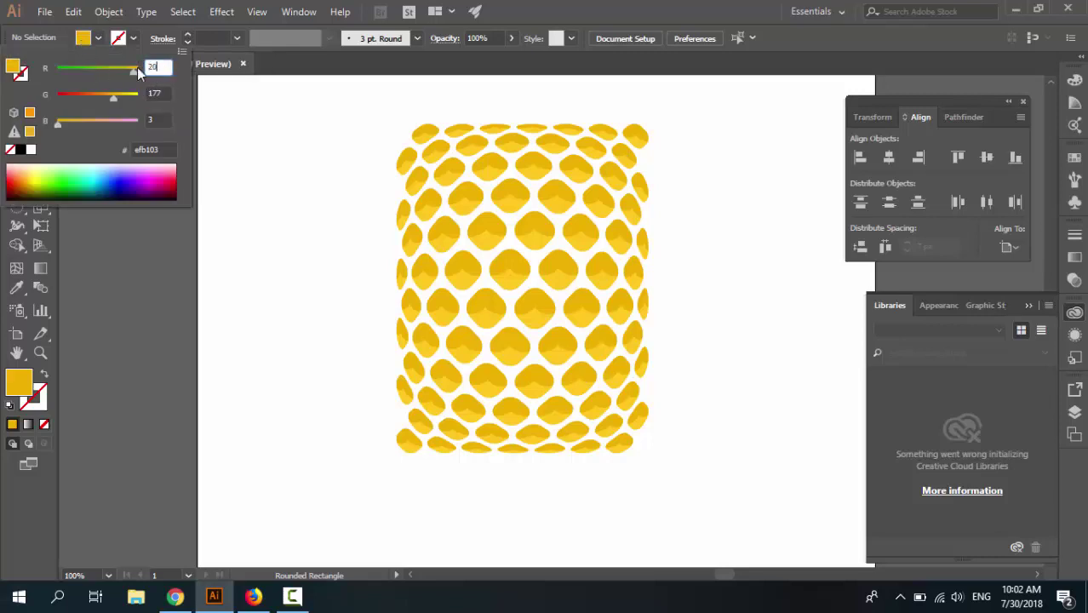
pyautogui.write('204')
pyautogui.press('Tab')
pyautogui.write('130')
pyautogui.press('Tab')
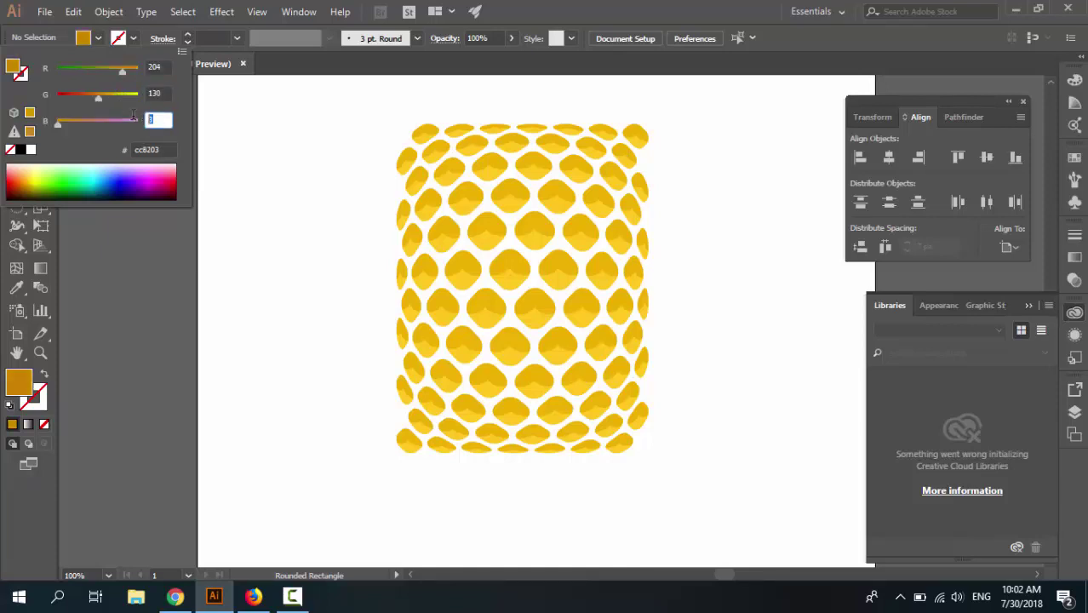
pyautogui.press('Return')
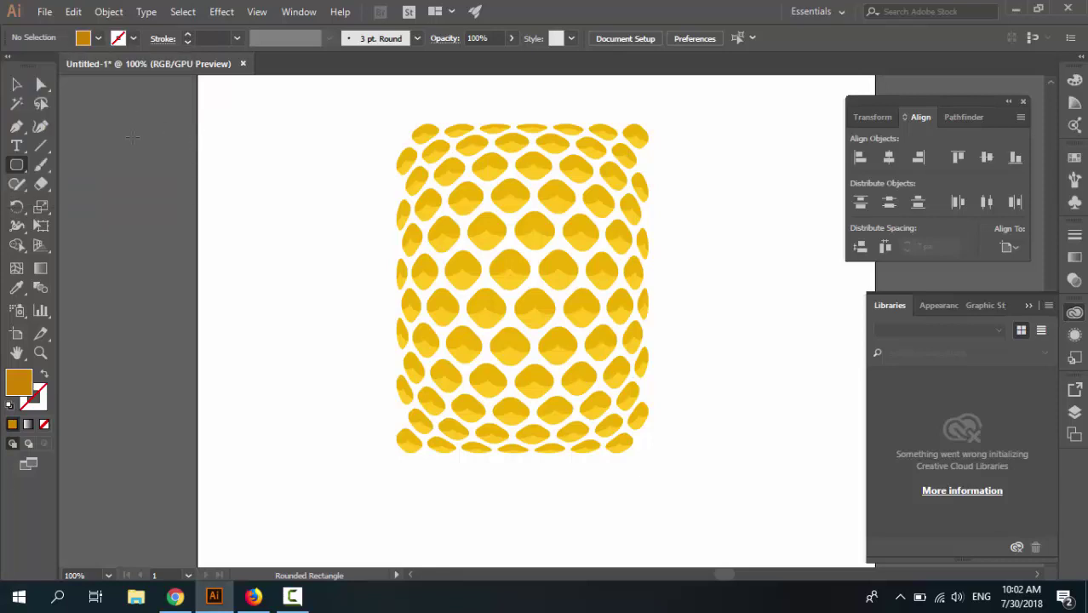
# Draw an orange rounded rectangle over the centre of the pattern.
pyautogui.click(16, 83)
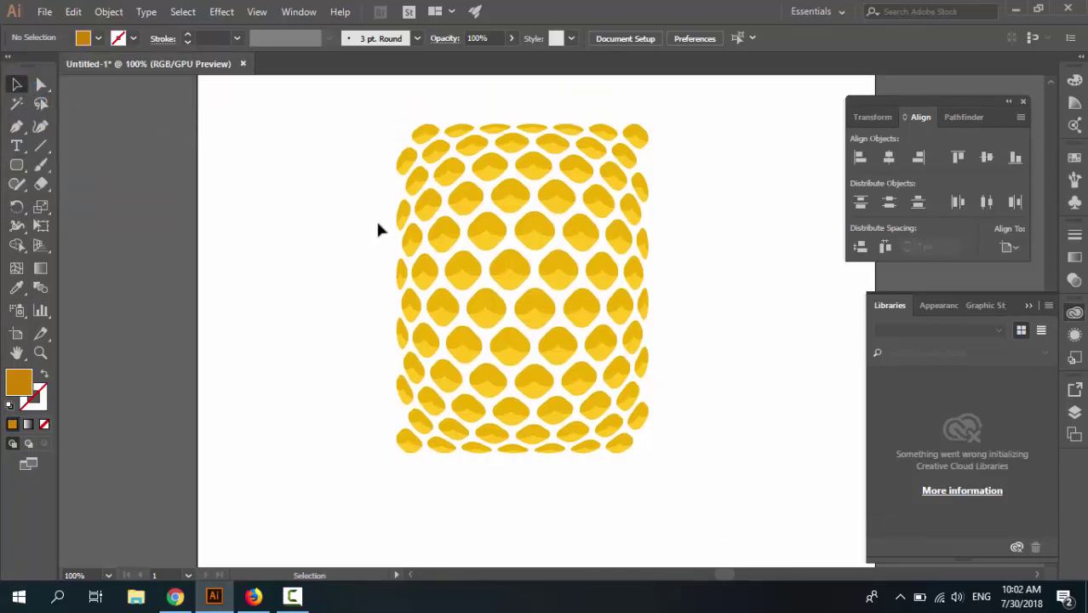
pyautogui.click(16, 167)
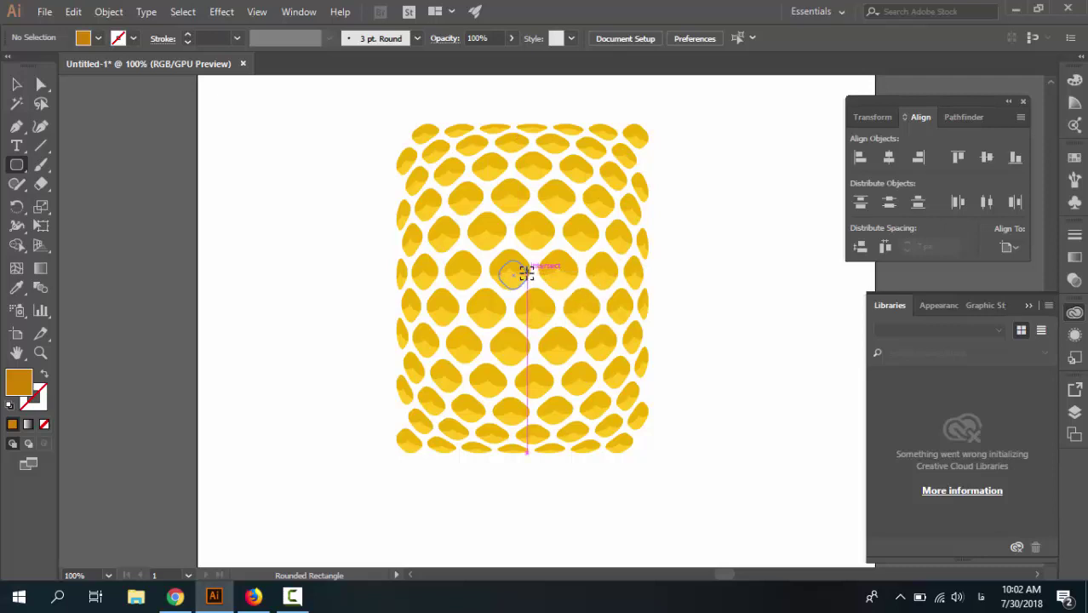
pyautogui.moveTo(526, 272); pyautogui.dragTo(630, 402)
# Centre the rectangle horizontally and vertically, then nudge it up and left.
pyautogui.click(16, 84)
pyautogui.moveTo(530, 311); pyautogui.dragTo(526, 330)
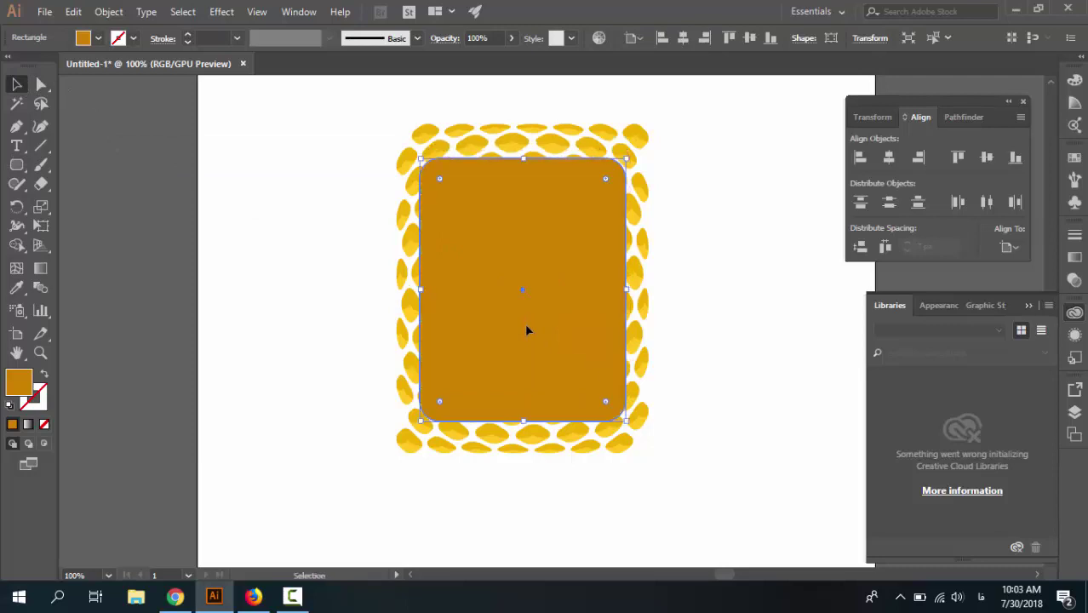
pyautogui.click(682, 38)
pyautogui.click(746, 39)
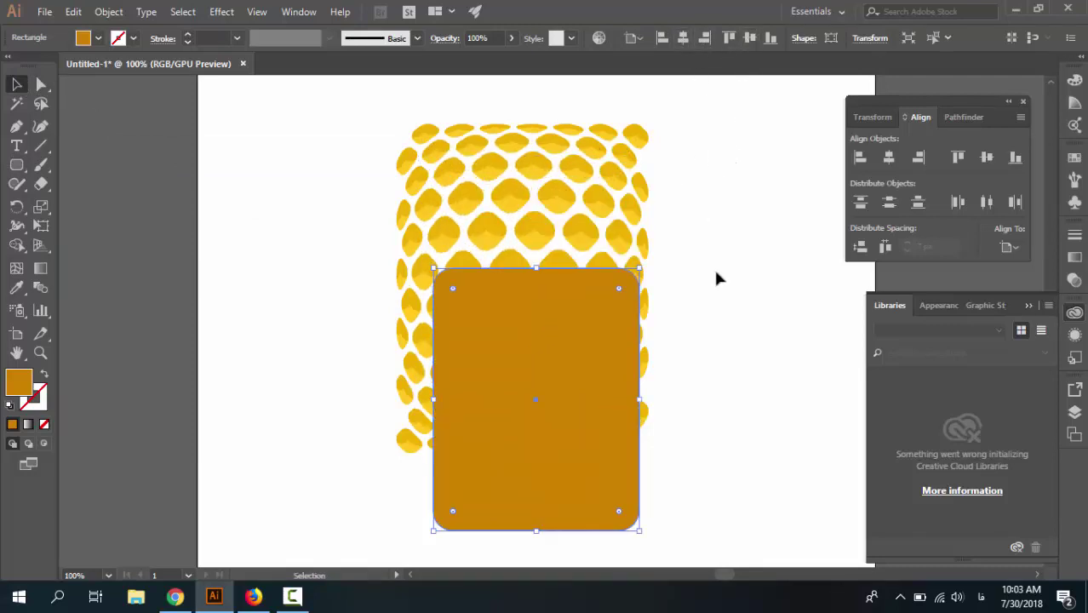
pyautogui.hotkey('shift', 'Up')
pyautogui.hotkey('shift', 'Up')
pyautogui.hotkey('shift', 'Up')
pyautogui.hotkey('shift', 'Up')
pyautogui.hotkey('shift', 'Up')
pyautogui.hotkey('shift', 'Up')
pyautogui.hotkey('shift', 'Left')
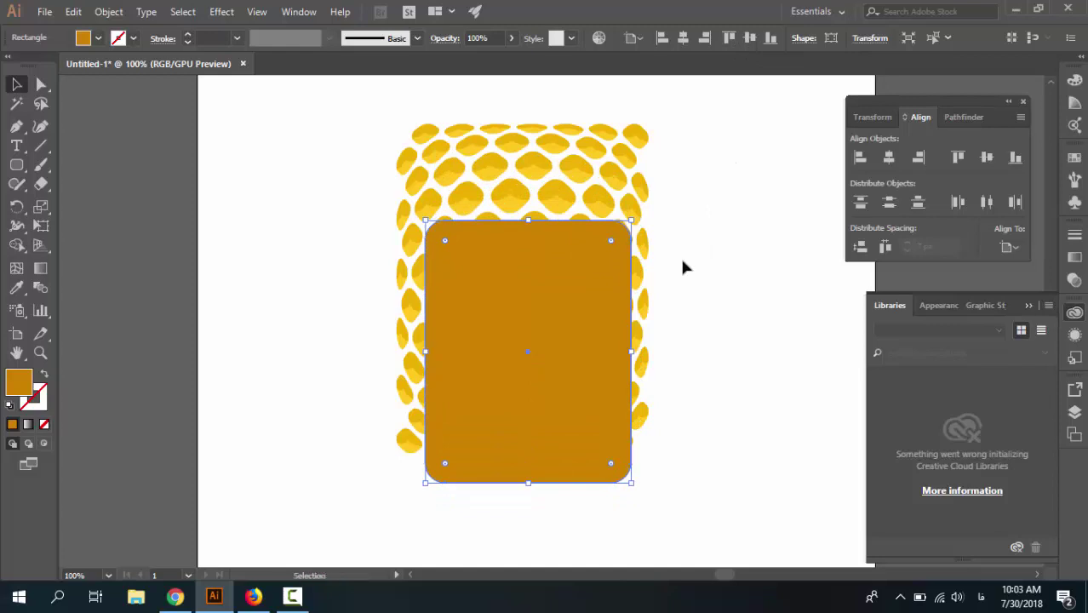
# Move the rectangle aside and centre the yellow pattern on the artboard.
pyautogui.moveTo(567, 279); pyautogui.dragTo(269, 231)
pyautogui.click(511, 280)
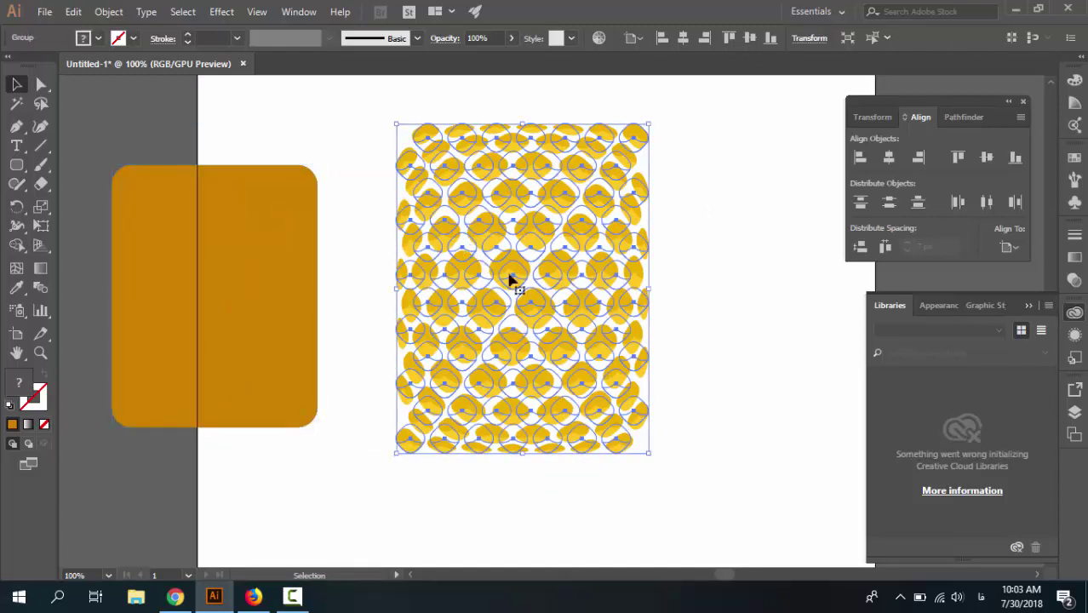
pyautogui.click(1008, 247)
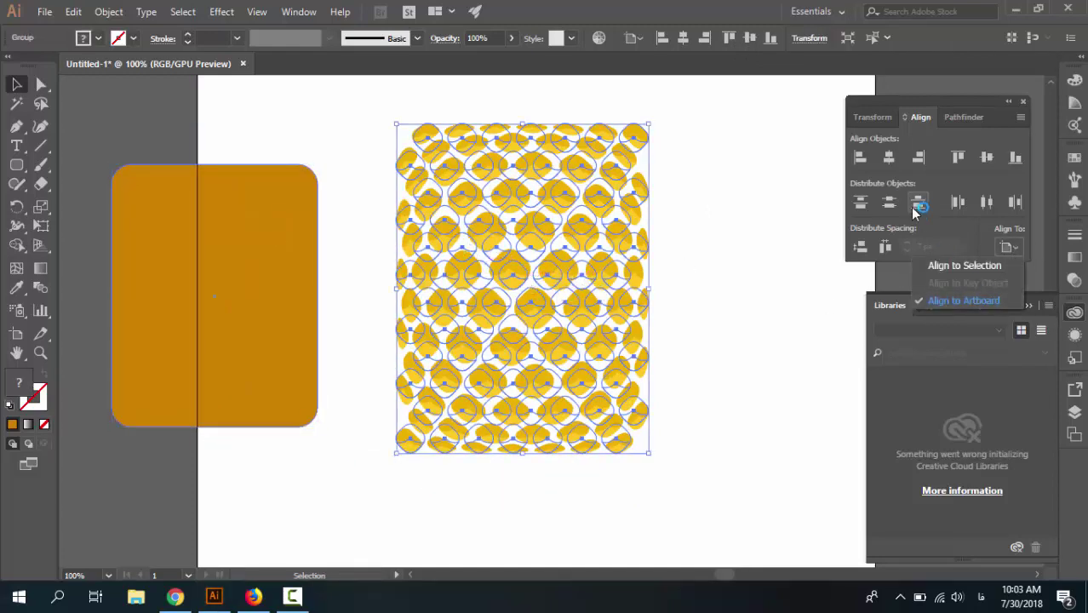
pyautogui.click(888, 164)
pyautogui.click(889, 157)
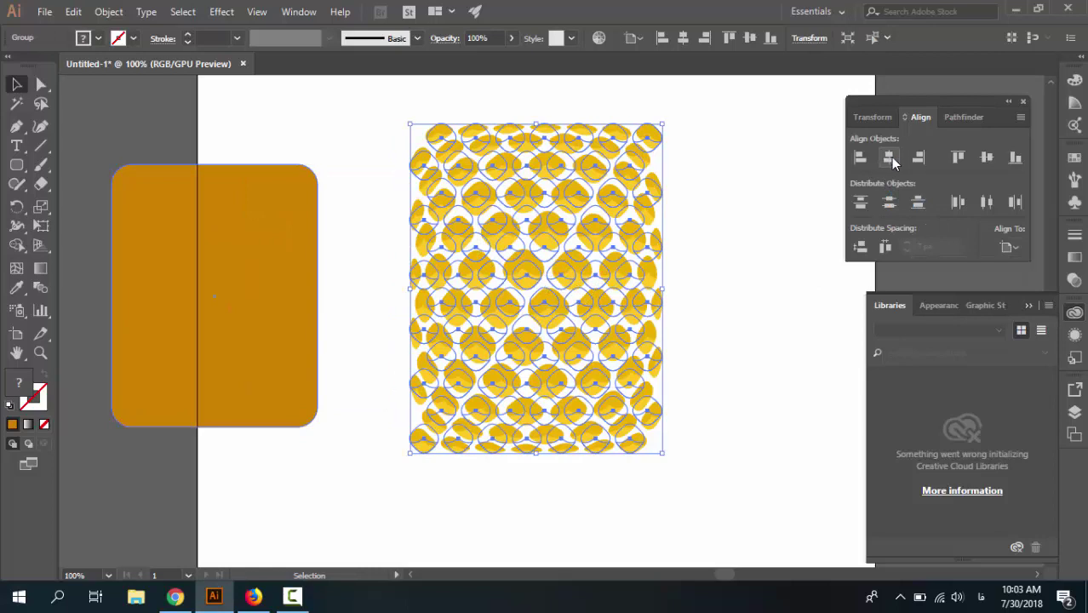
pyautogui.click(987, 157)
pyautogui.scroll(-1, 511, 221)
# Centre the orange rectangle on the artboard and round its corners to about 115.77 px.
pyautogui.click(211, 227)
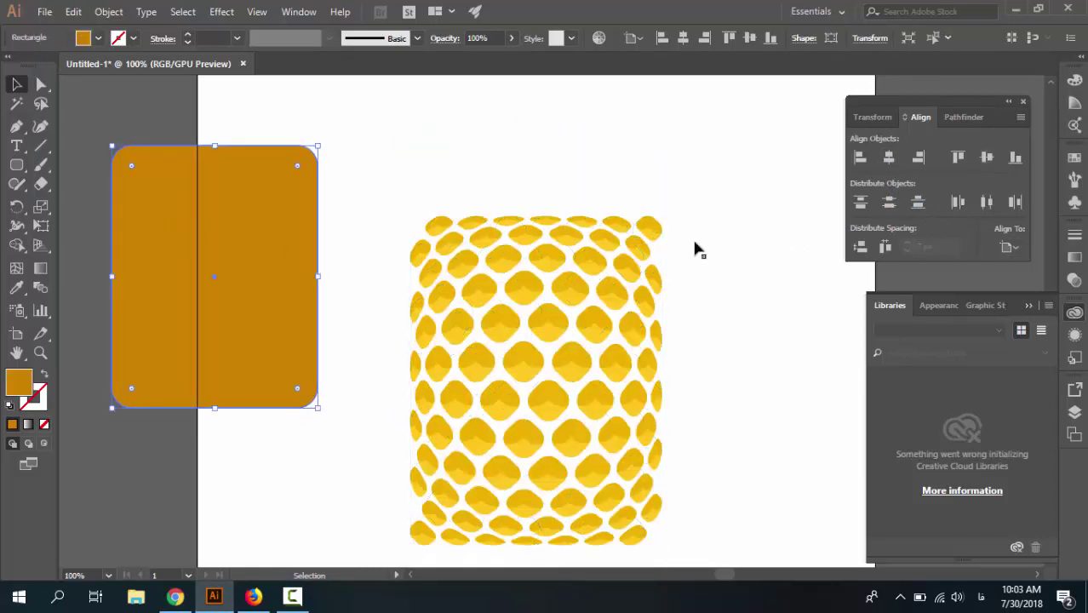
pyautogui.click(888, 156)
pyautogui.click(986, 157)
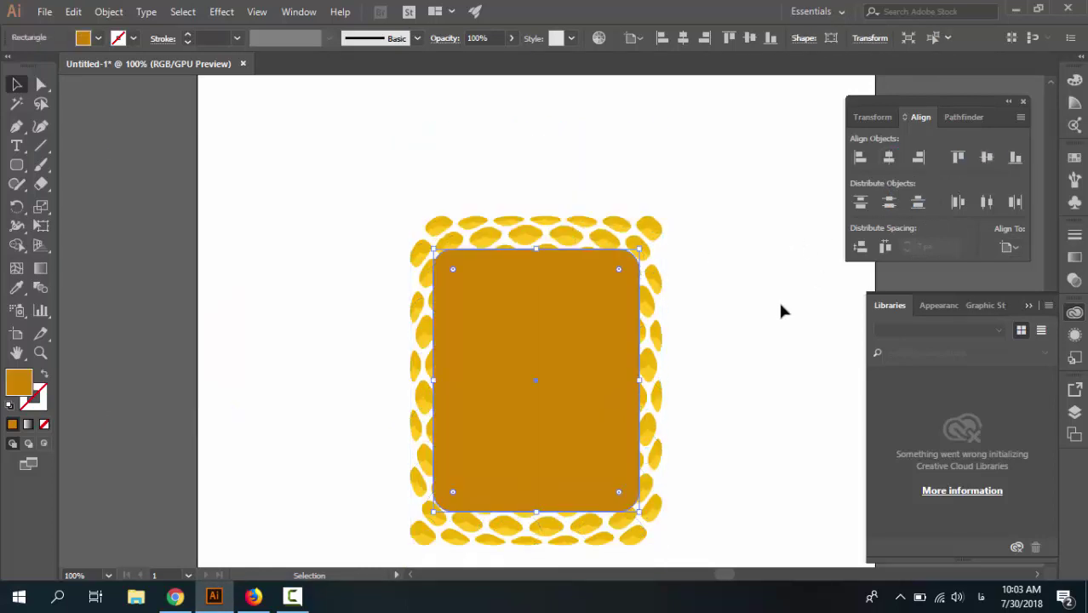
pyautogui.click(745, 302)
pyautogui.scroll(-3, 740, 298)
pyautogui.click(589, 298)
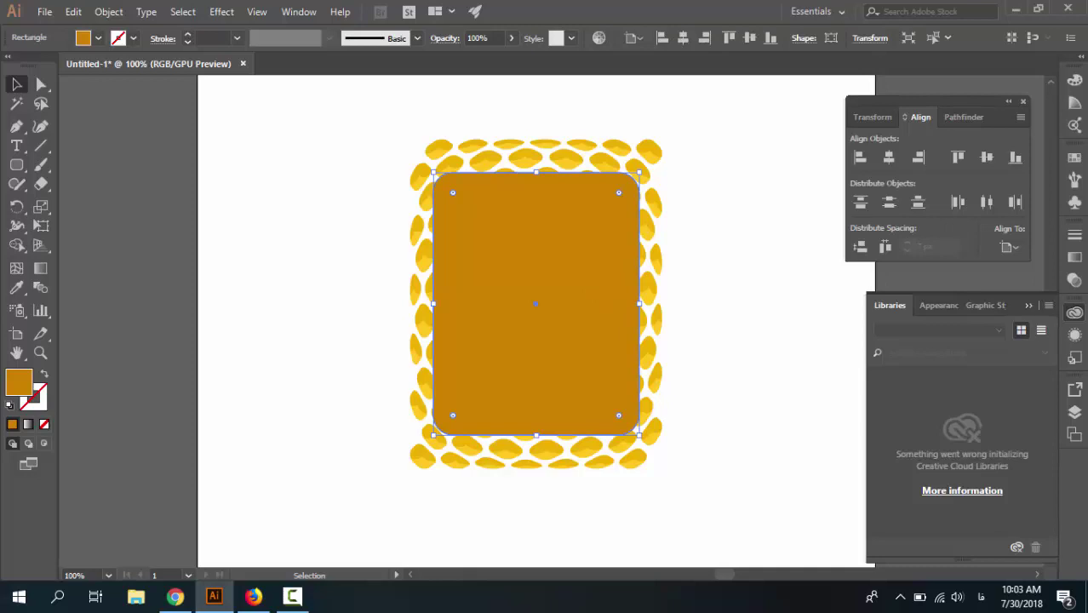
pyautogui.moveTo(619, 194); pyautogui.dragTo(573, 299)
# Drag the rectangle's corner widget to maximum, about 120.27 px radius, for a full pill.
pyautogui.click(739, 326)
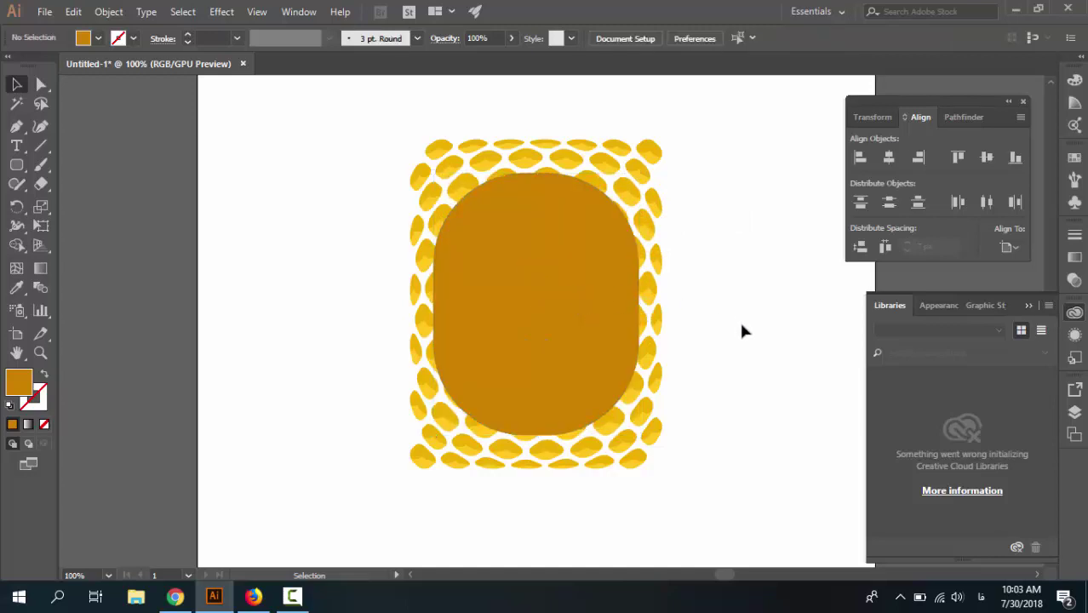
pyautogui.click(589, 294)
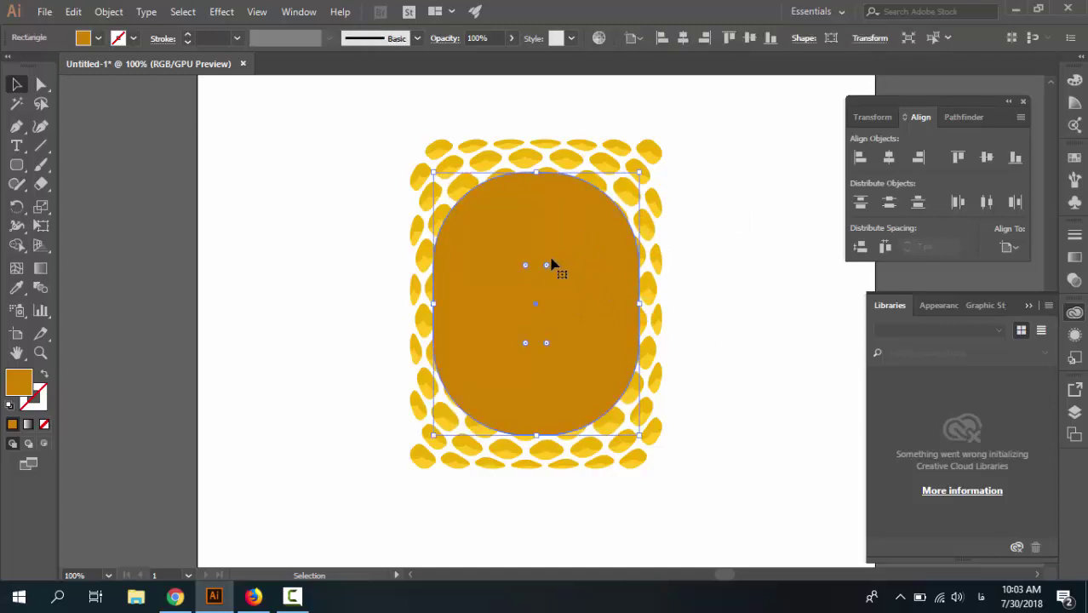
pyautogui.moveTo(548, 266); pyautogui.dragTo(563, 284)
pyautogui.click(720, 303)
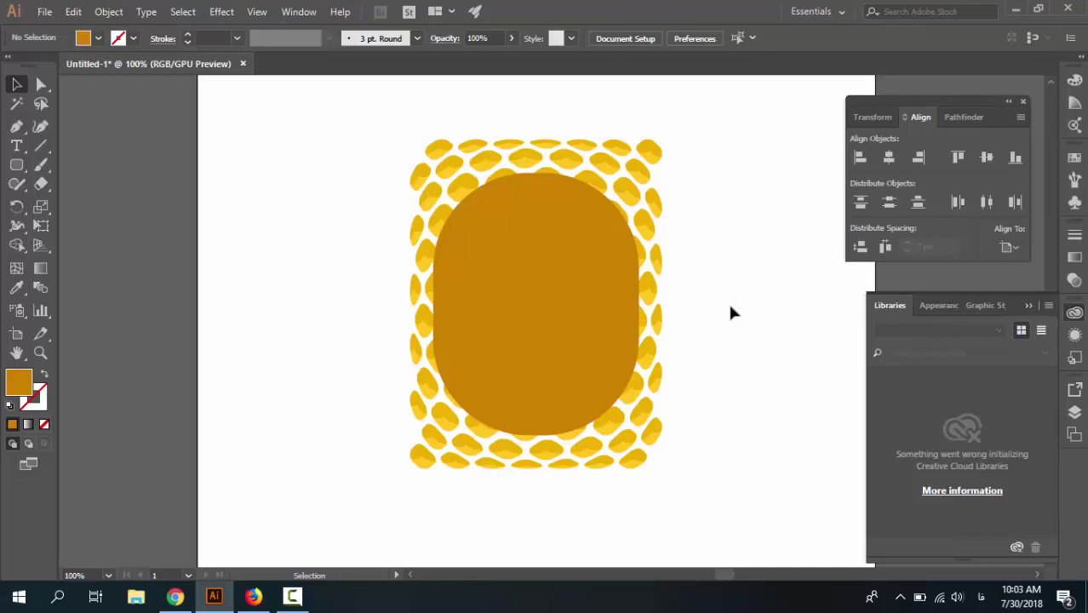
pyautogui.click(607, 312)
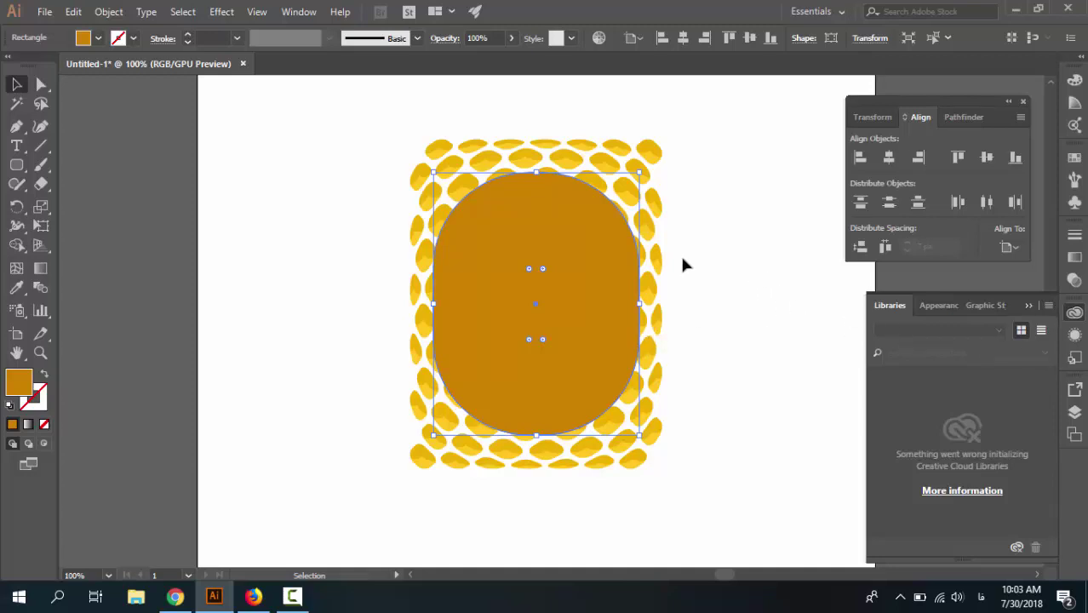
# Apply Effect > Warp > Inflate with Bend 20% to the orange shape.
pyautogui.click(220, 12)
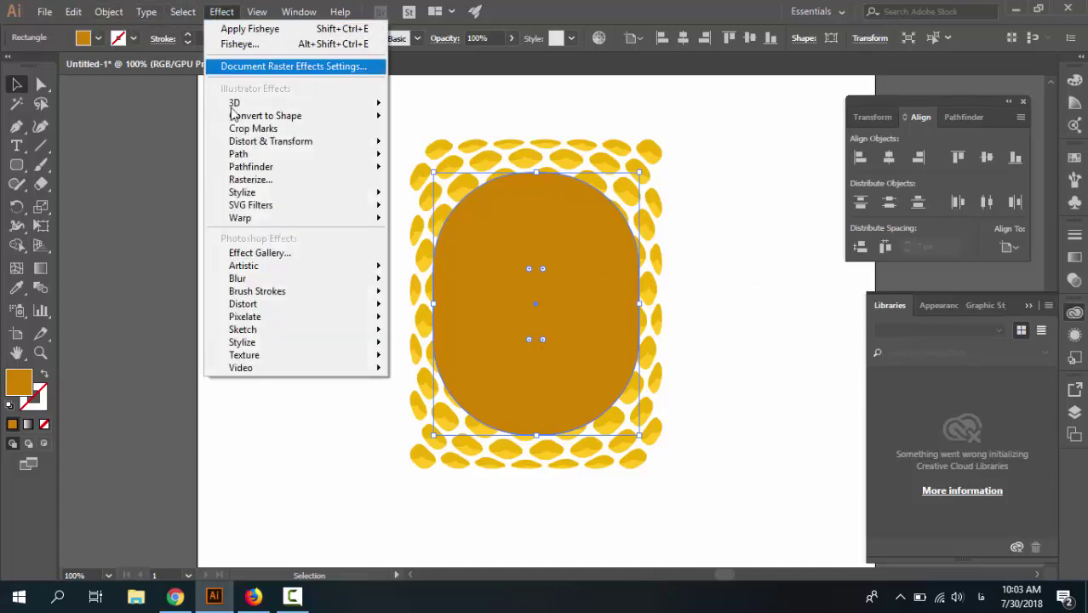
pyautogui.moveTo(240, 218)
pyautogui.click(434, 429)
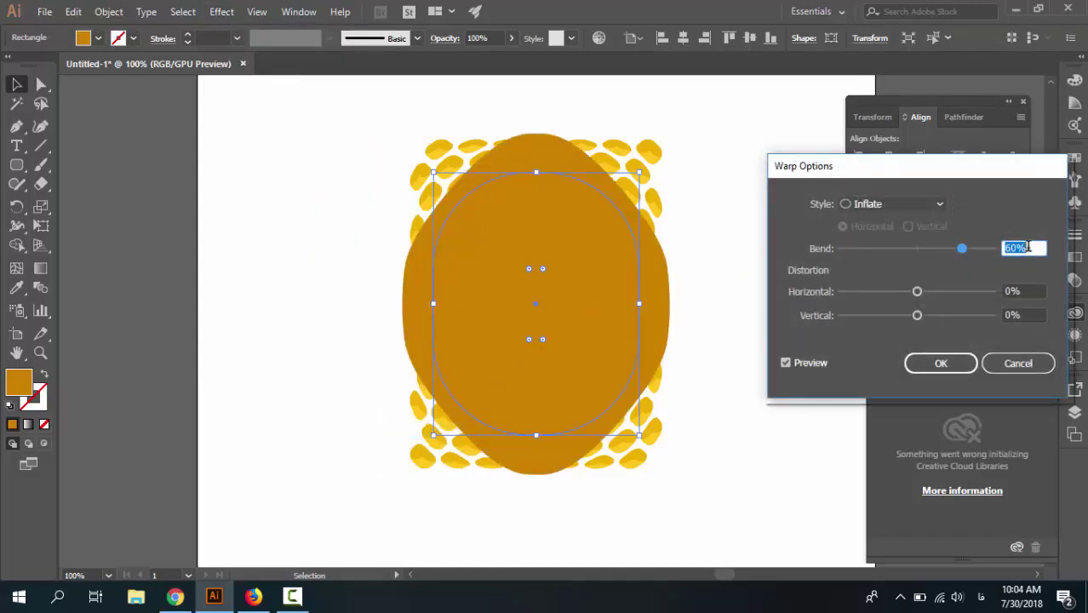
pyautogui.write('20')
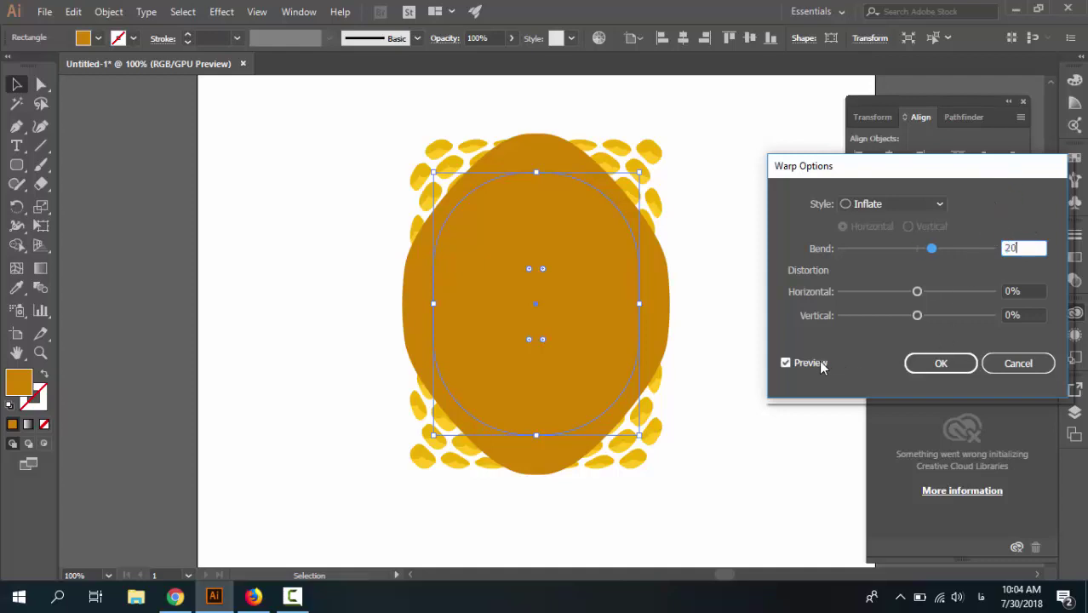
pyautogui.click(937, 363)
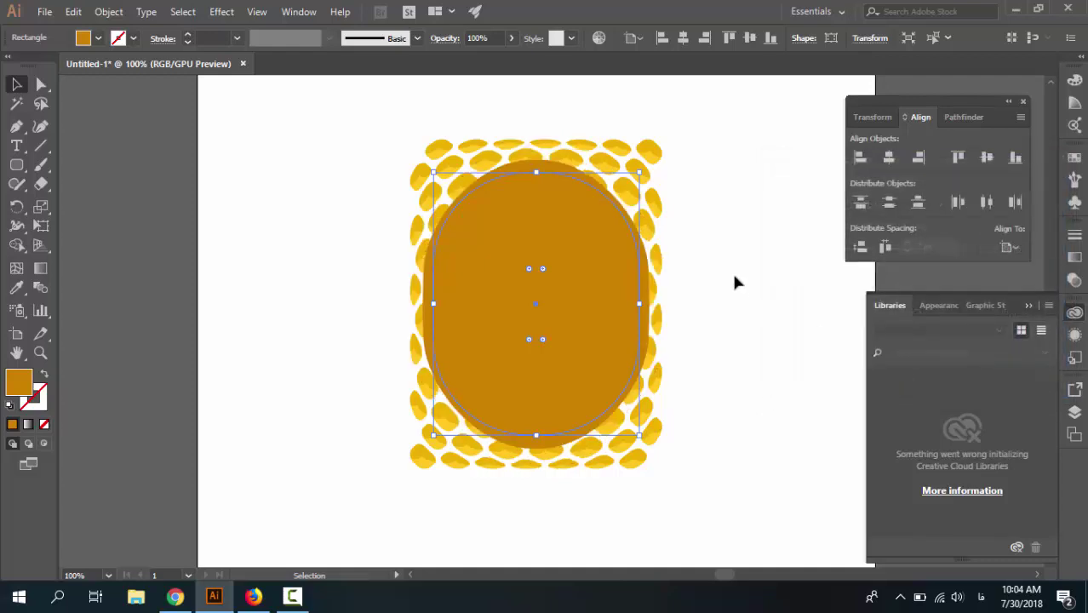
pyautogui.click(743, 259)
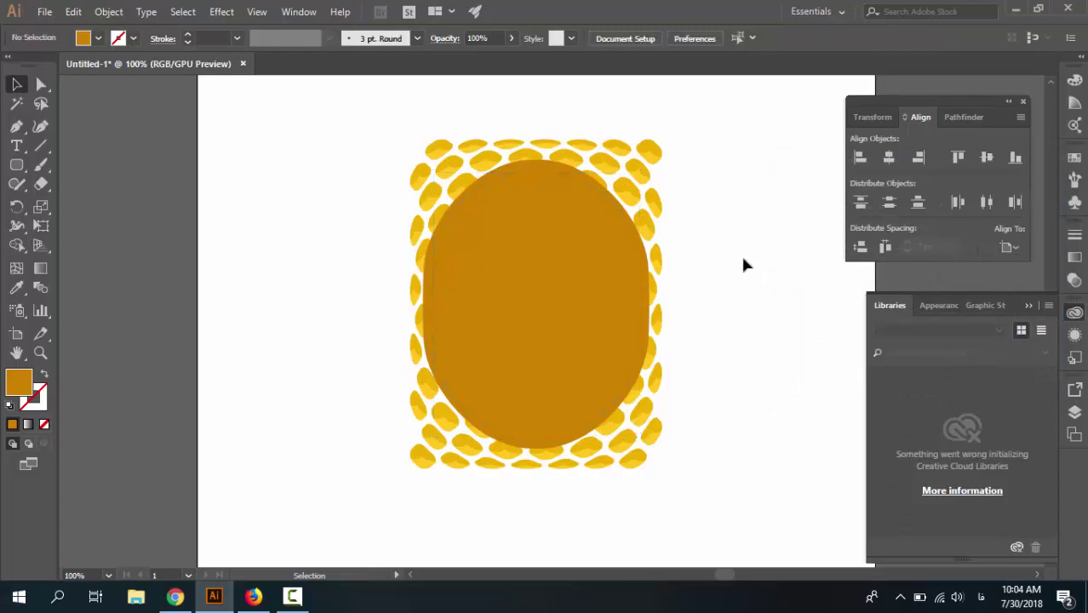
# Adjust the shape's corner rounding and reapply the Inflate warp at 20% bend.
pyautogui.click(598, 286)
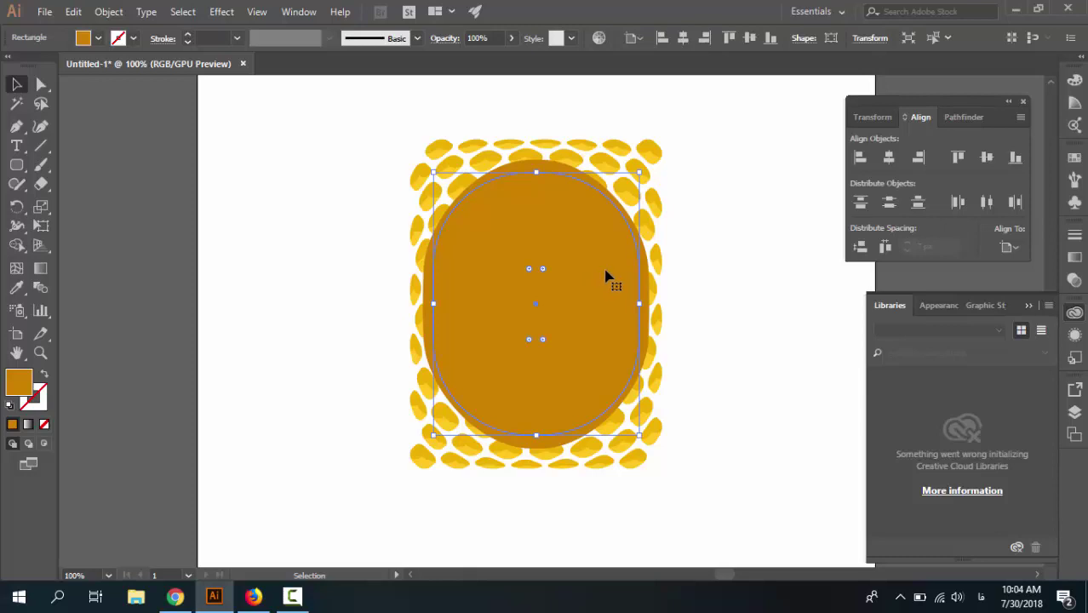
pyautogui.moveTo(606, 277); pyautogui.dragTo(551, 261)
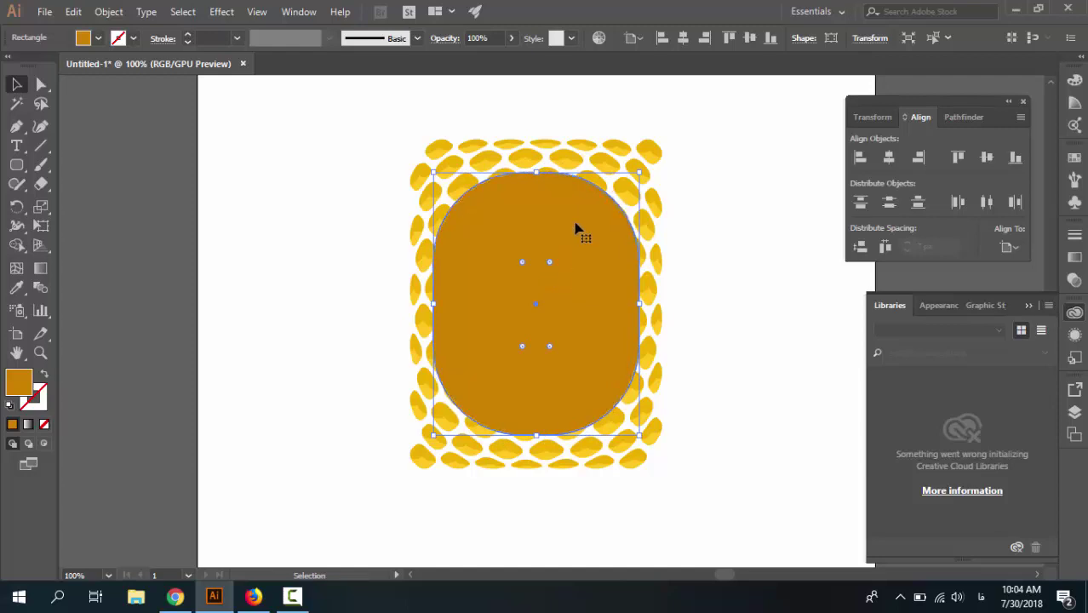
pyautogui.click(221, 12)
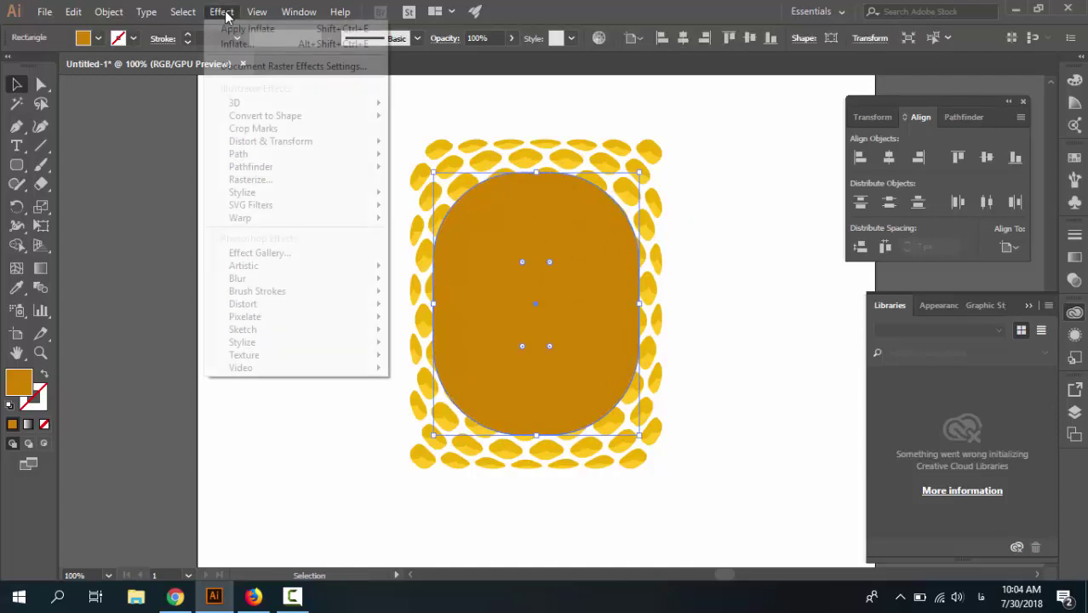
pyautogui.moveTo(319, 223)
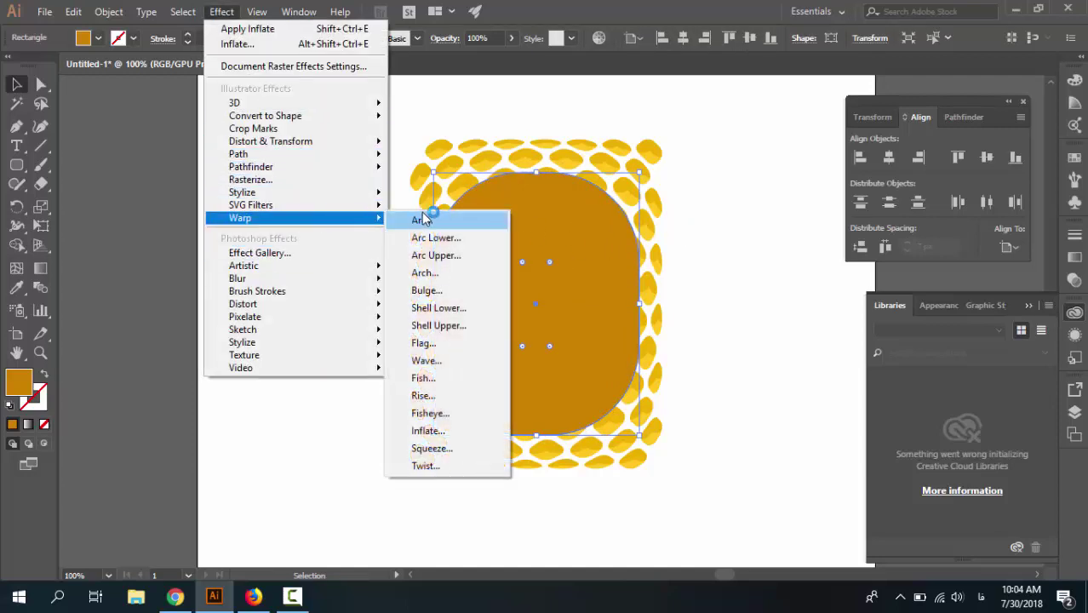
pyautogui.click(355, 44)
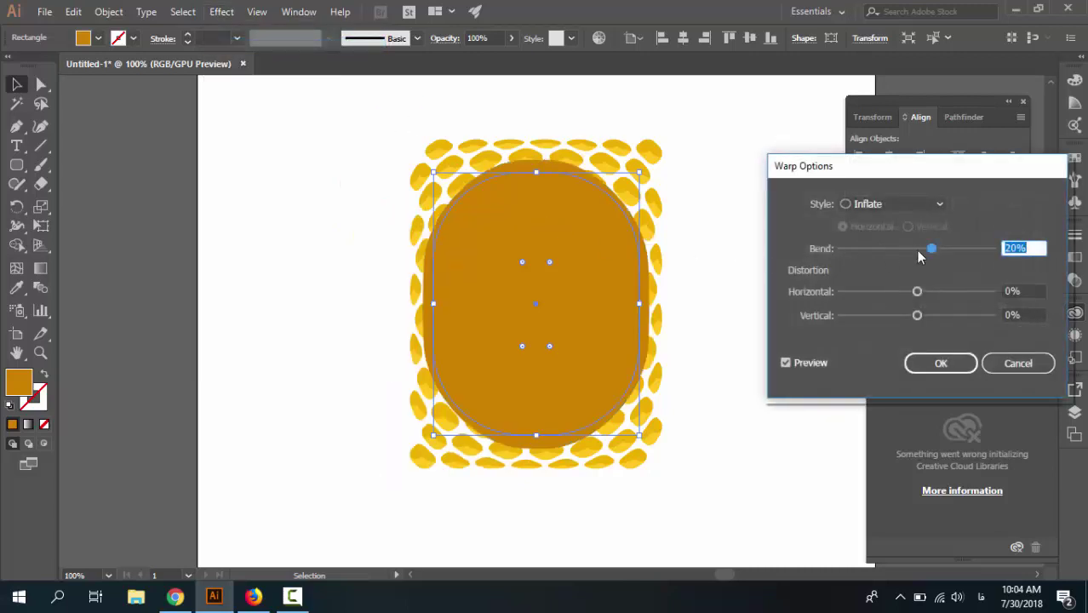
pyautogui.click(940, 363)
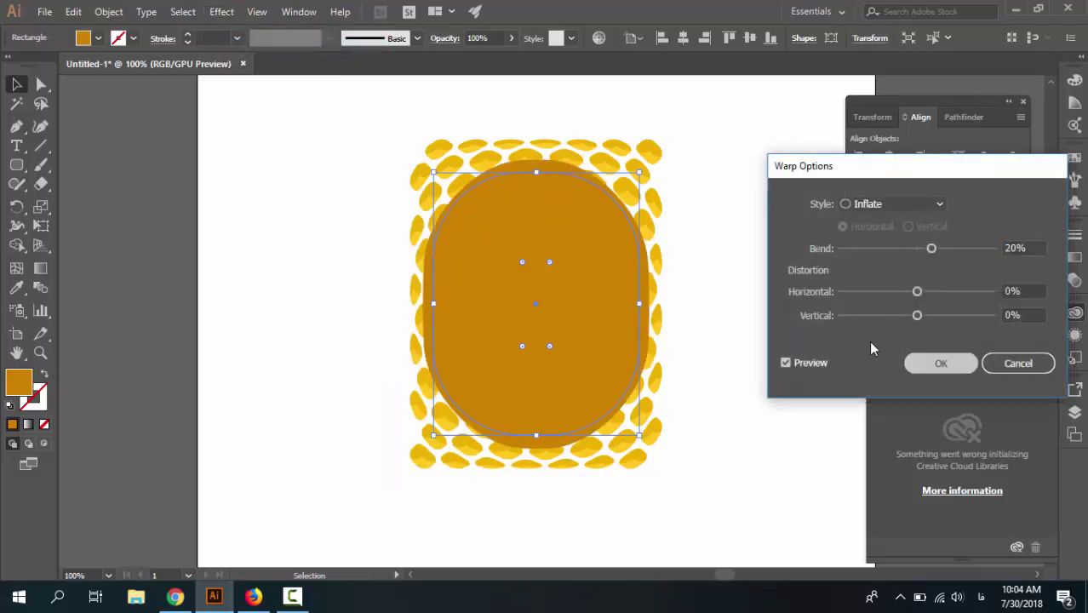
pyautogui.click(707, 250)
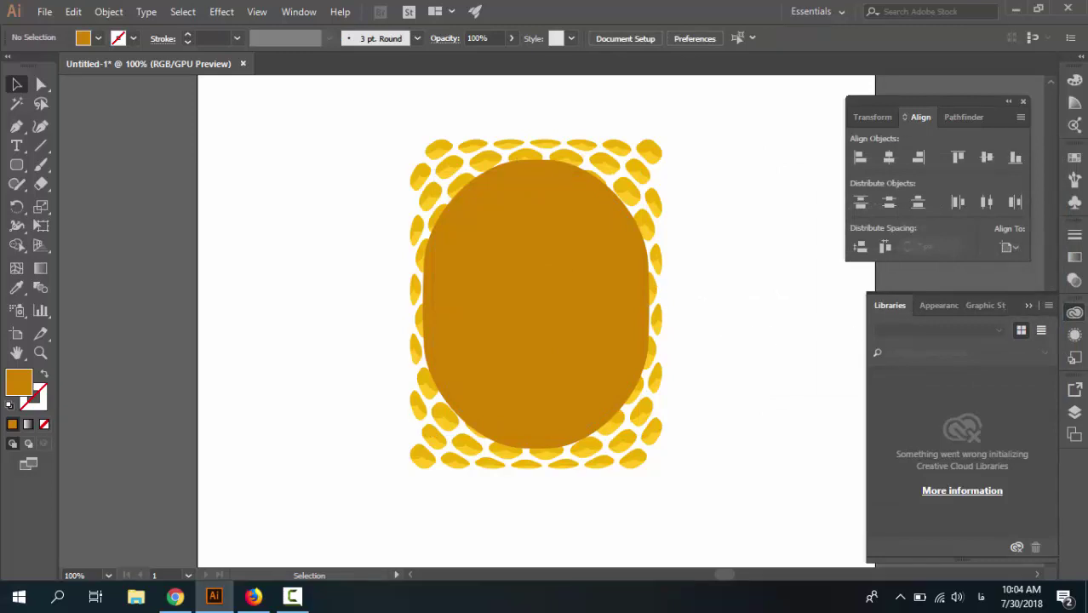
pyautogui.click(560, 236)
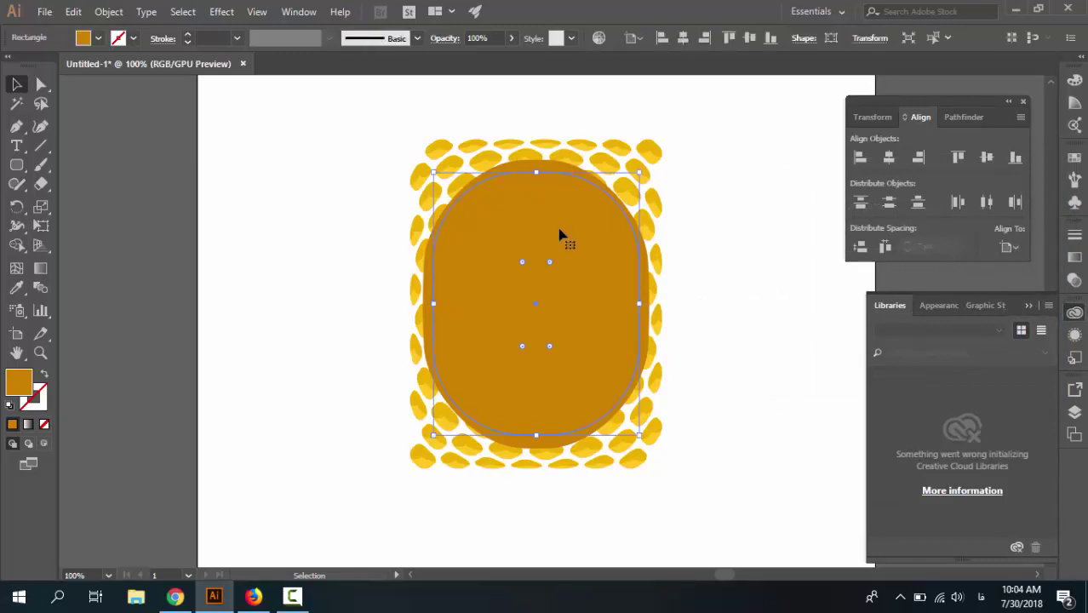
# Expand the warped orange oval's appearance into editable paths with Object > Expand Appearance.
pyautogui.click(111, 12)
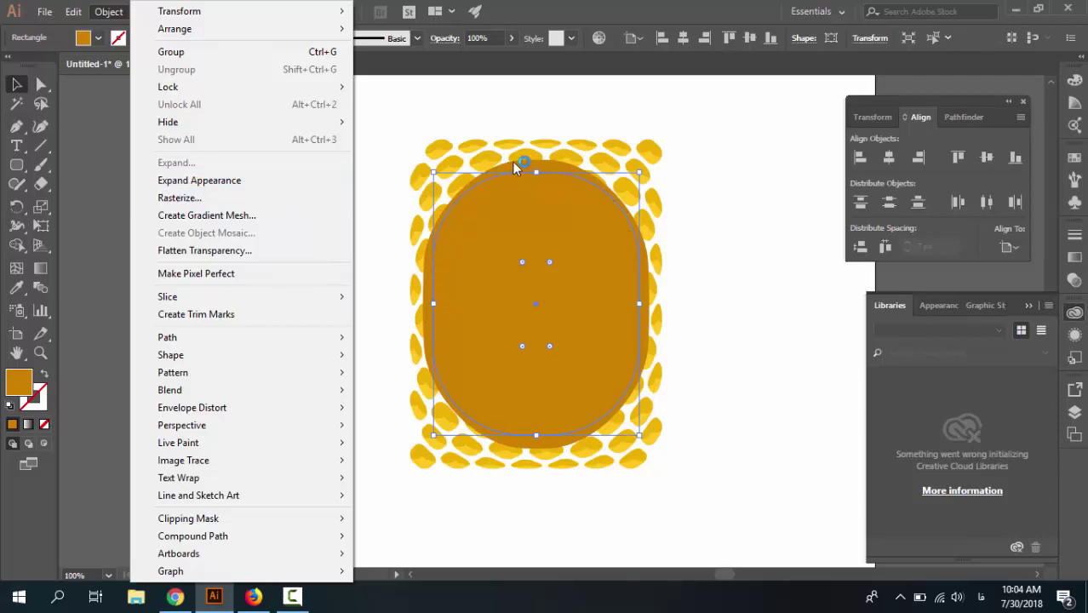
pyautogui.click(549, 128)
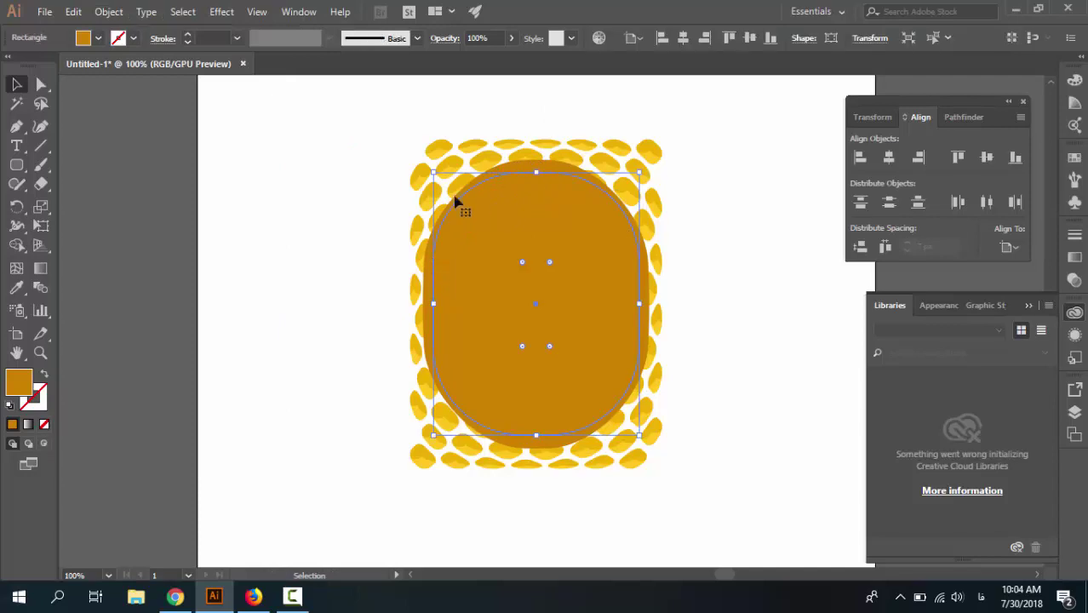
pyautogui.click(119, 12)
pyautogui.click(180, 178)
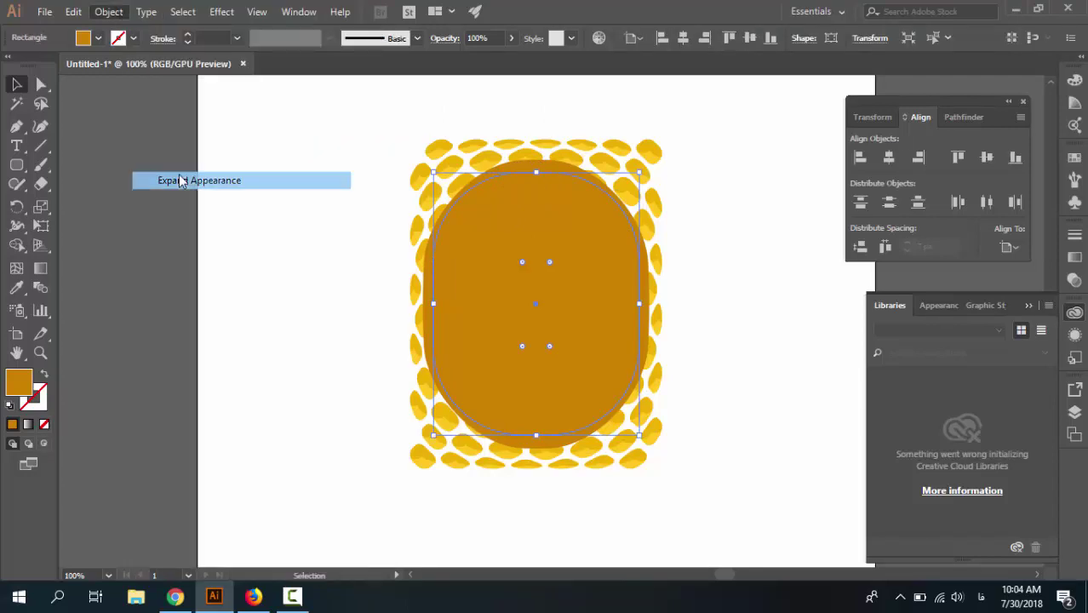
pyautogui.click(316, 151)
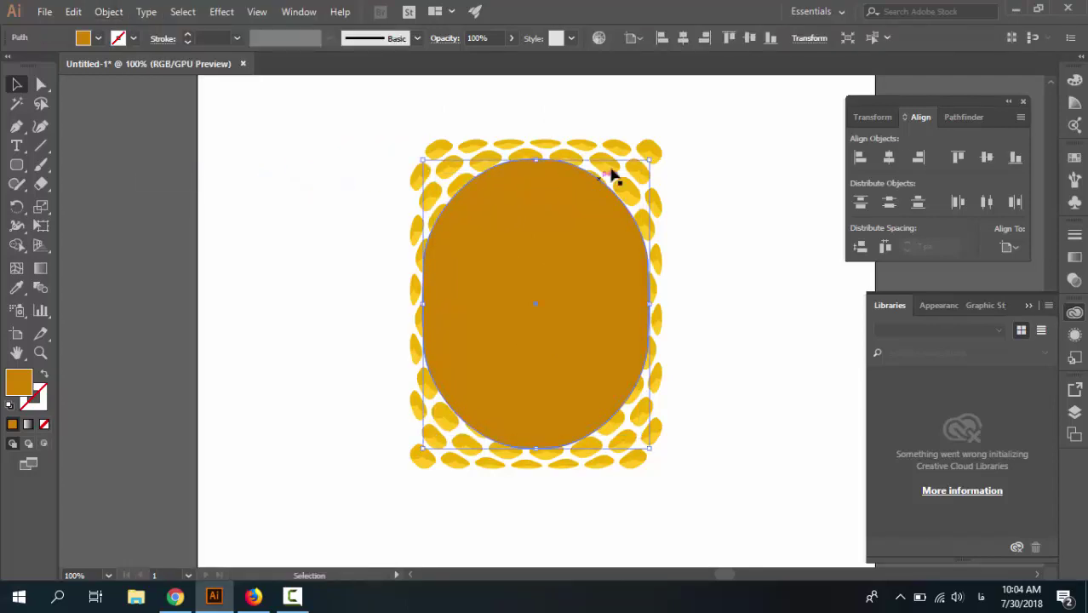
# Expand the warped yellow pattern group's appearance into editable paths.
pyautogui.click(642, 155)
pyautogui.click(706, 173)
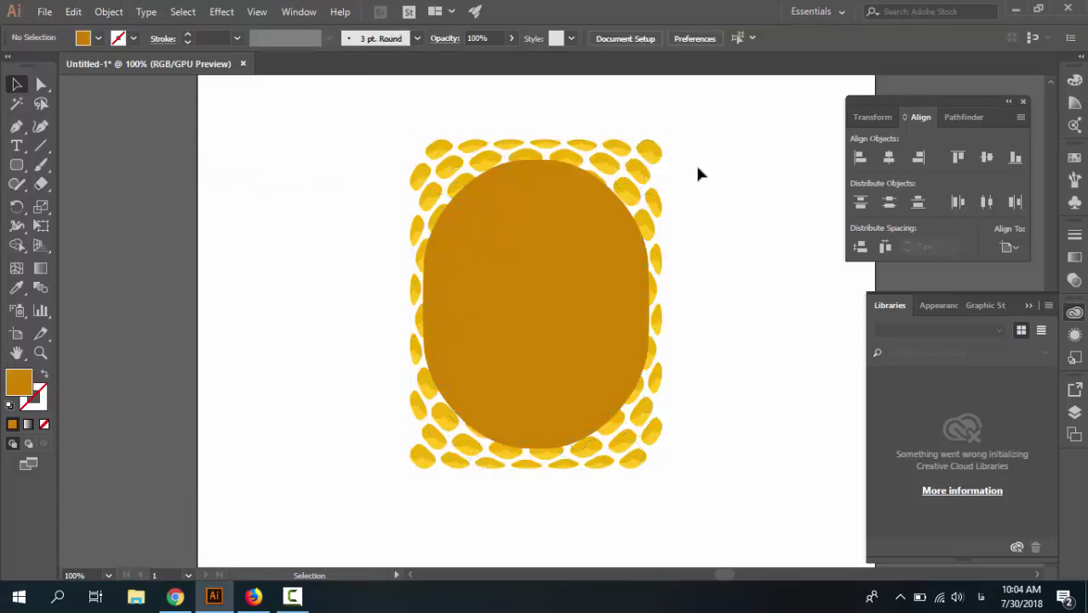
pyautogui.click(654, 158)
pyautogui.click(688, 209)
pyautogui.click(648, 162)
pyautogui.click(109, 11)
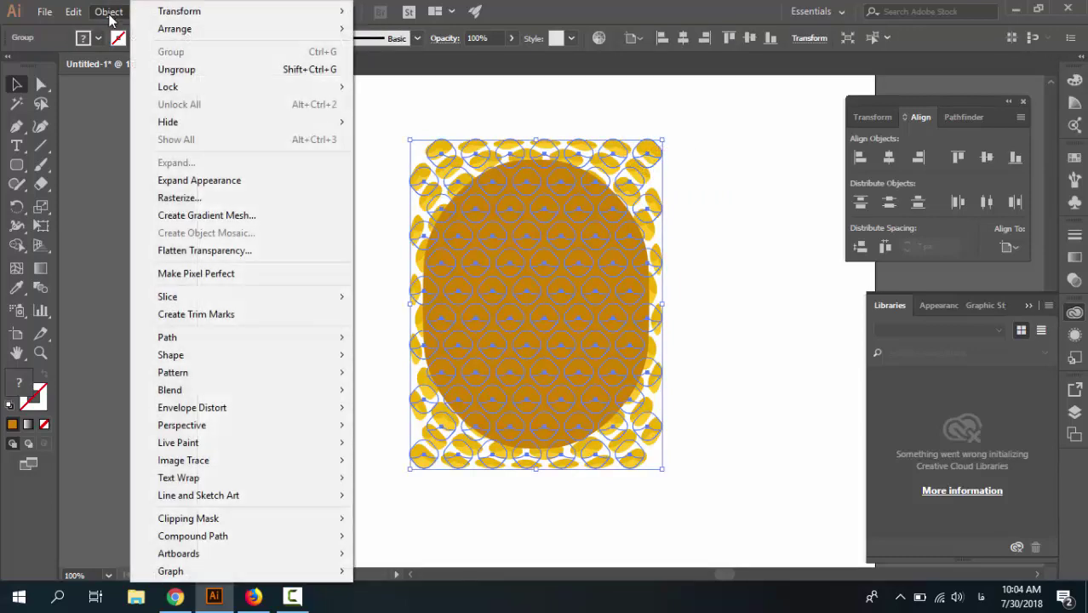
pyautogui.click(163, 180)
pyautogui.click(692, 169)
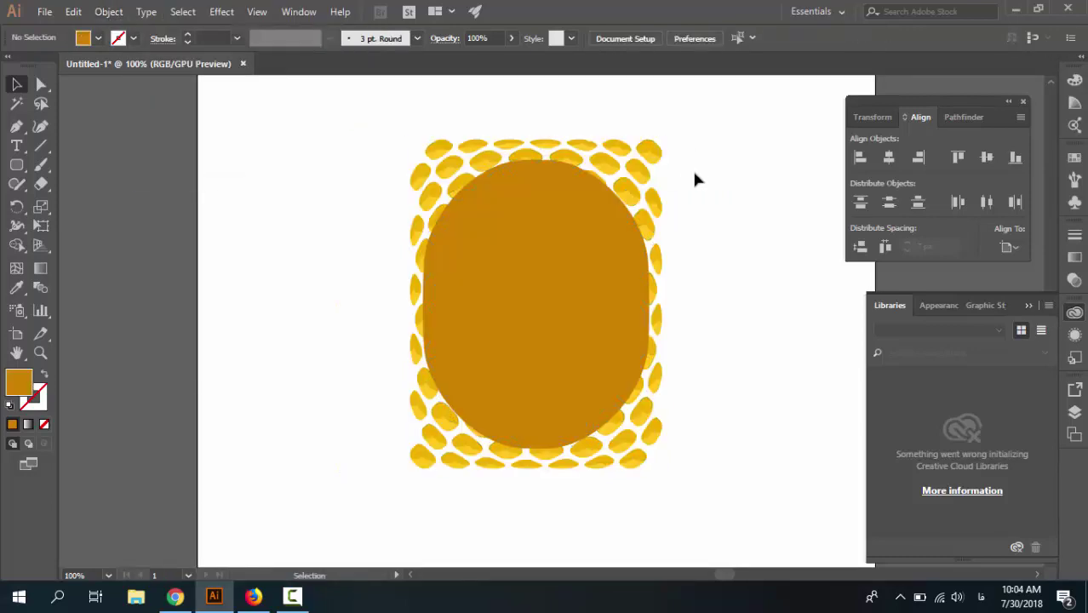
# Check the expanded pattern group, then select the orange oval.
pyautogui.click(606, 151)
pyautogui.click(699, 272)
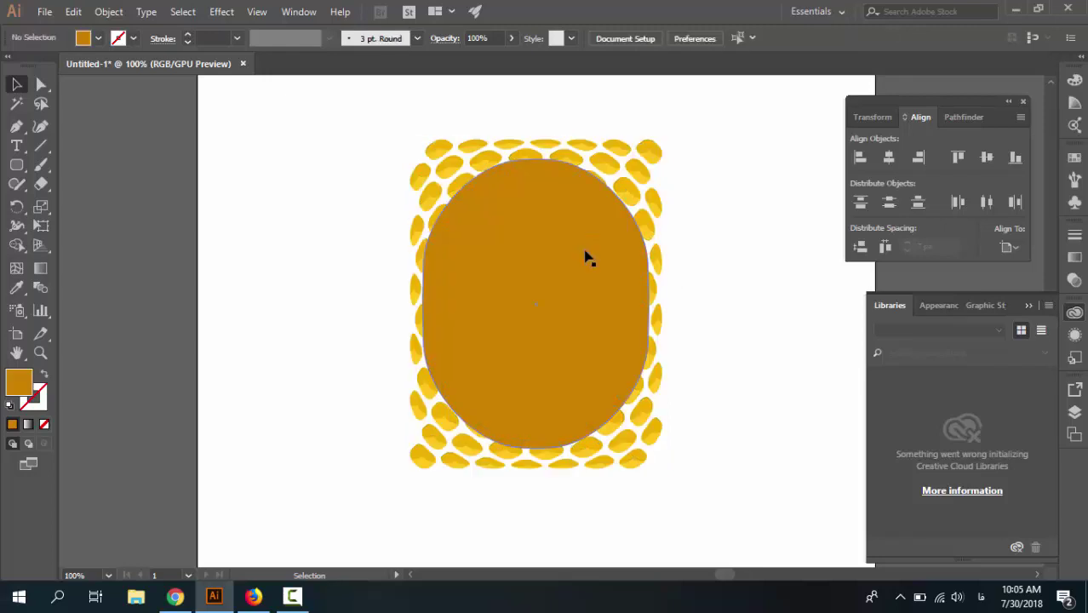
pyautogui.click(585, 255)
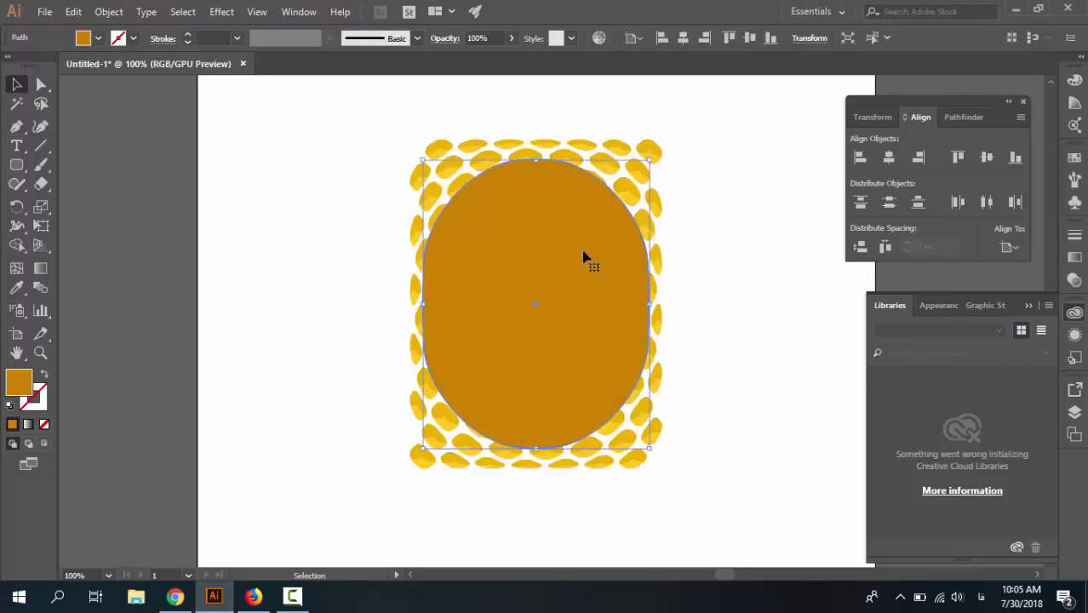
pyautogui.scroll(-1, 617, 313)
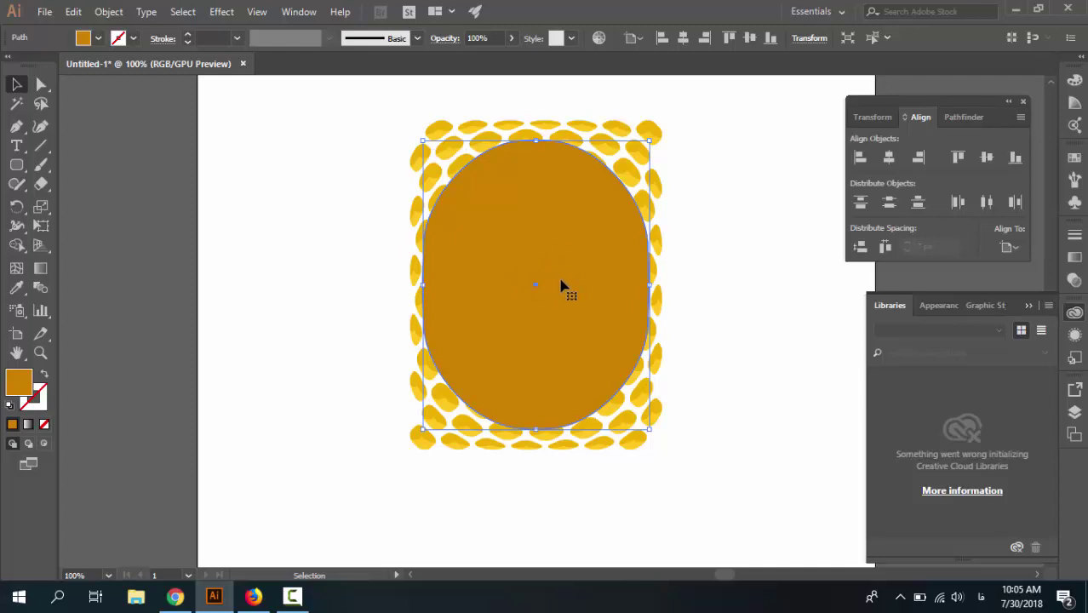
pyautogui.press('a')
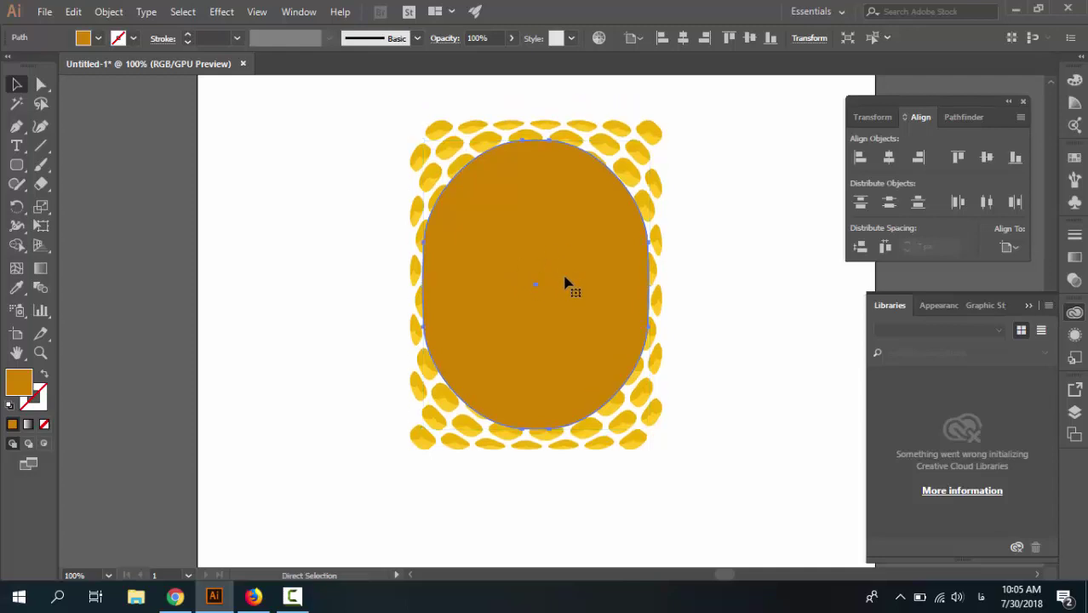
pyautogui.press('v')
pyautogui.click(675, 232)
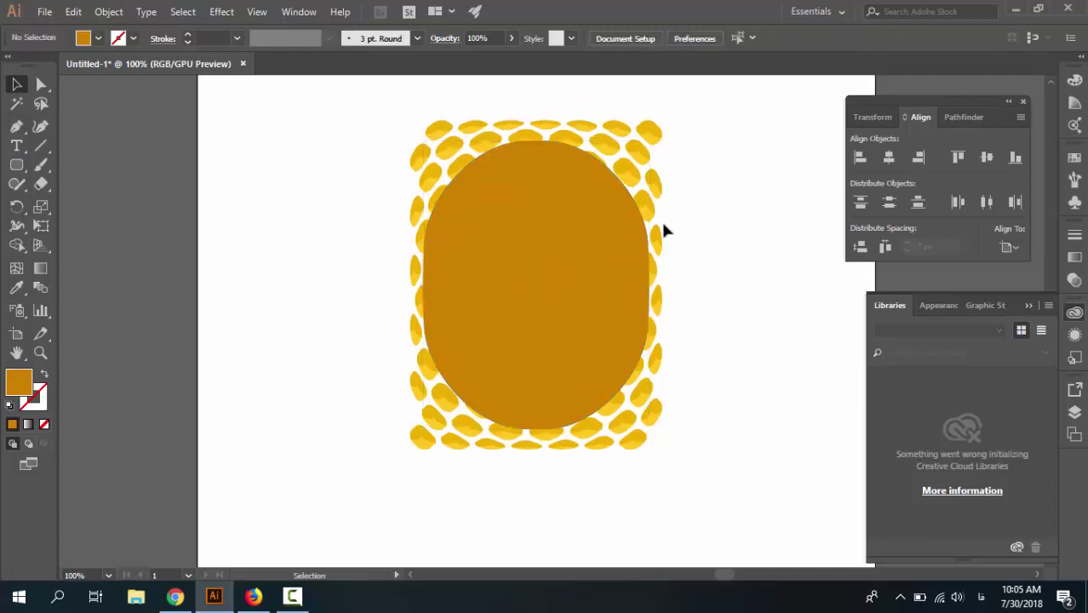
pyautogui.click(640, 228)
# Centre the orange oval horizontally and vertically on the yellow pattern.
pyautogui.press('a')
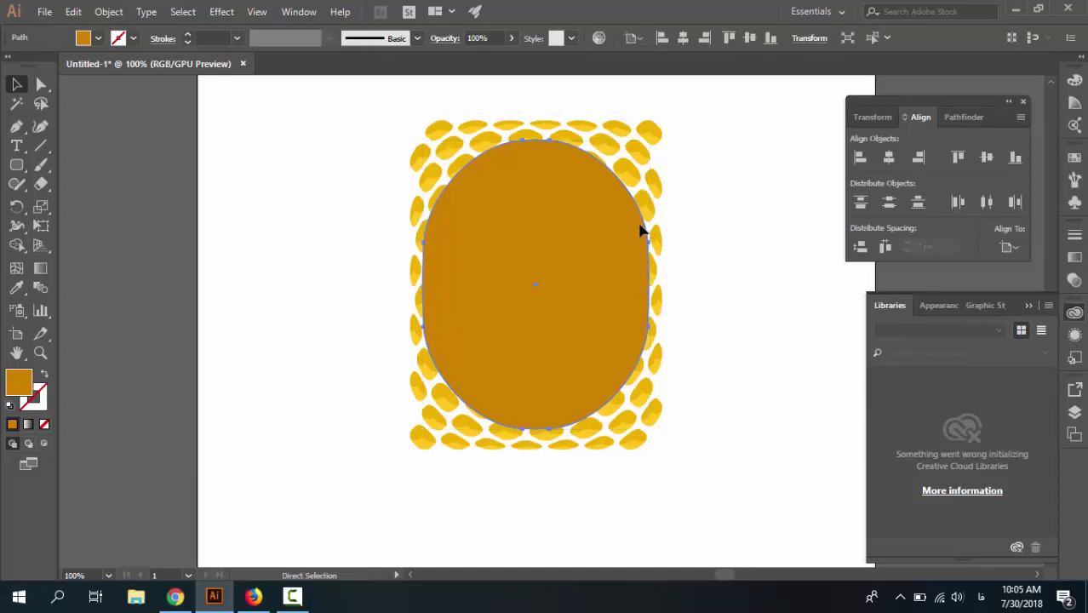
pyautogui.press('v')
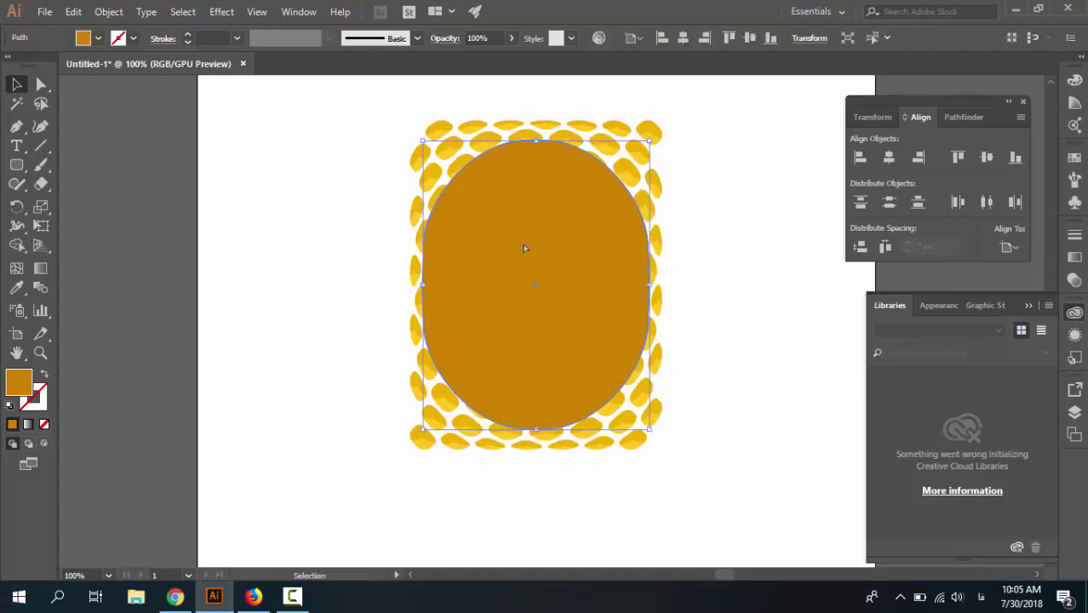
pyautogui.moveTo(522, 246); pyautogui.dragTo(362, 247)
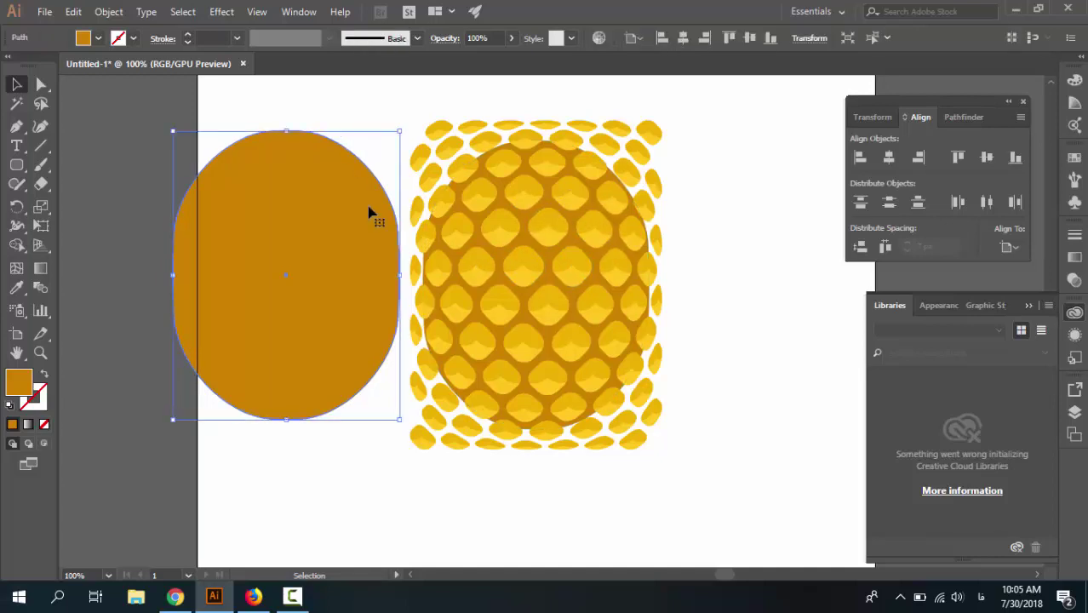
pyautogui.click(888, 157)
pyautogui.click(986, 157)
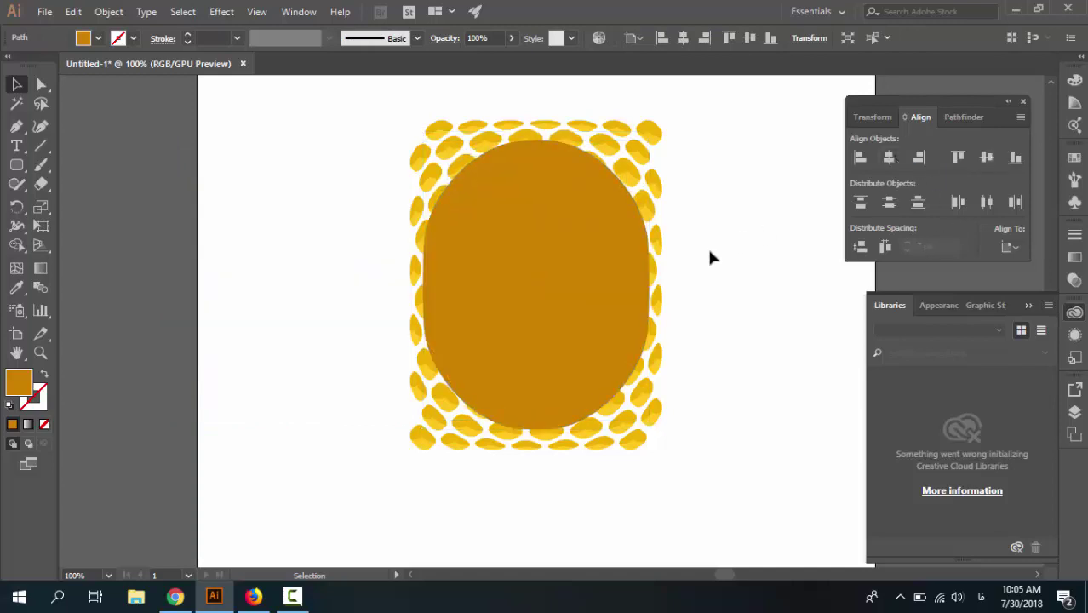
pyautogui.click(711, 257)
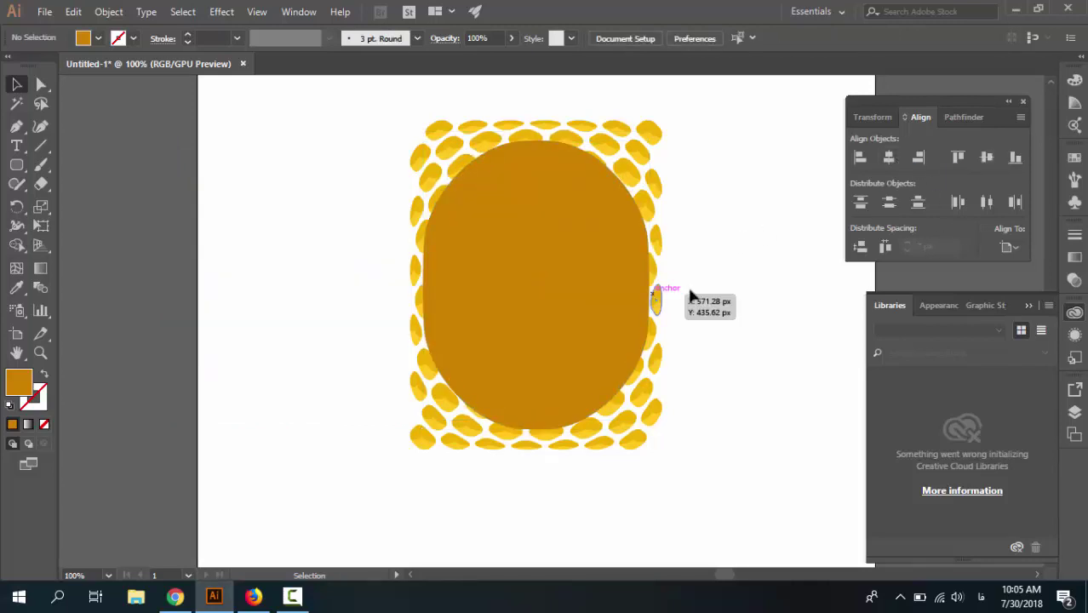
# Select the oval and the pattern together and apply Pathfinder Crop.
pyautogui.click(632, 298)
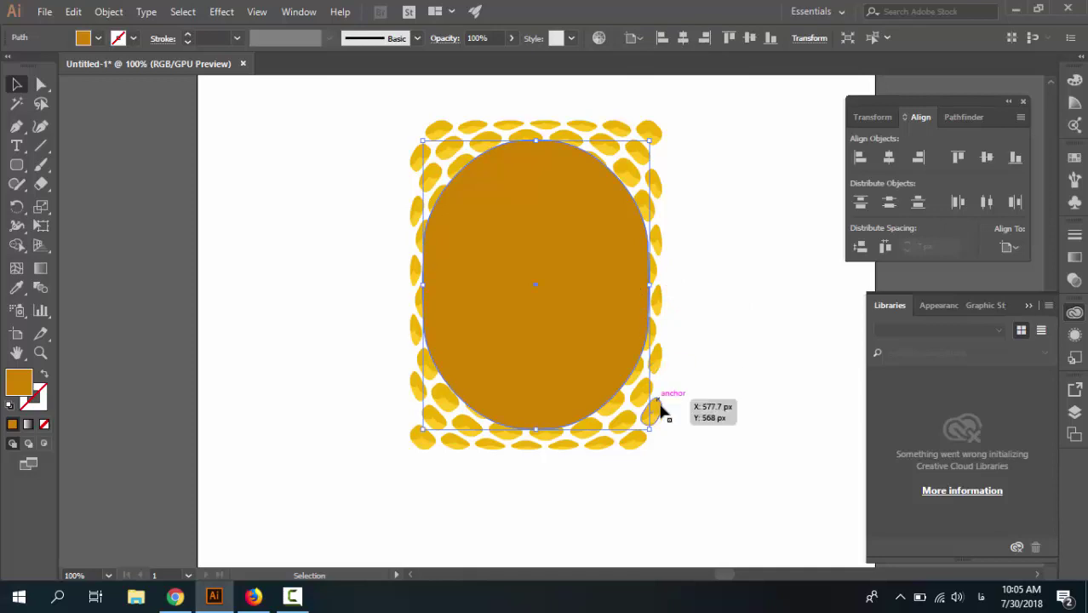
pyautogui.keyDown('shift'); pyautogui.click(632, 445); pyautogui.keyUp('shift')
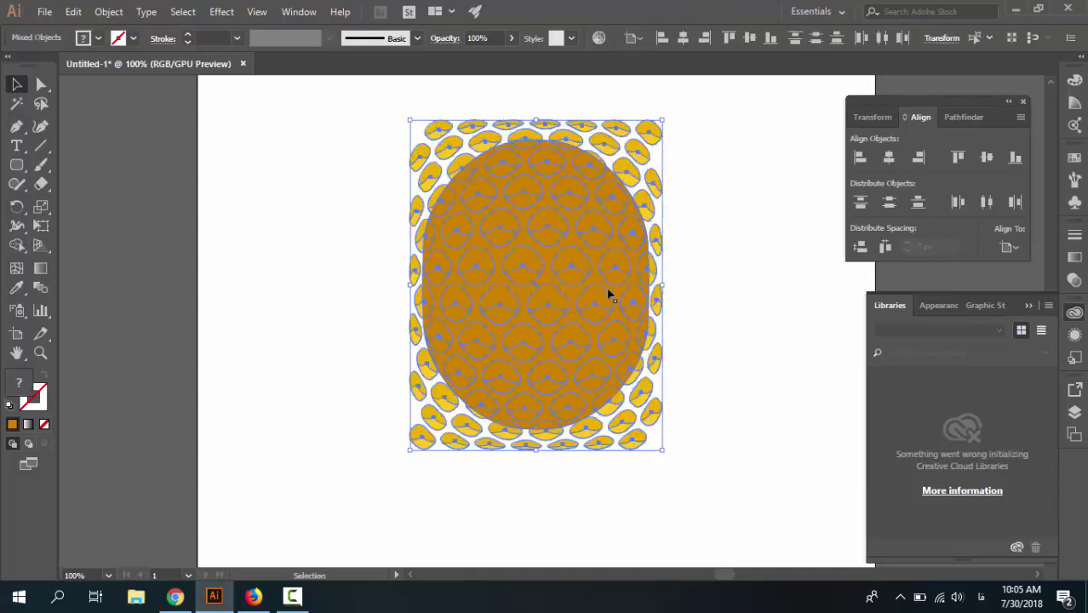
pyautogui.click(953, 126)
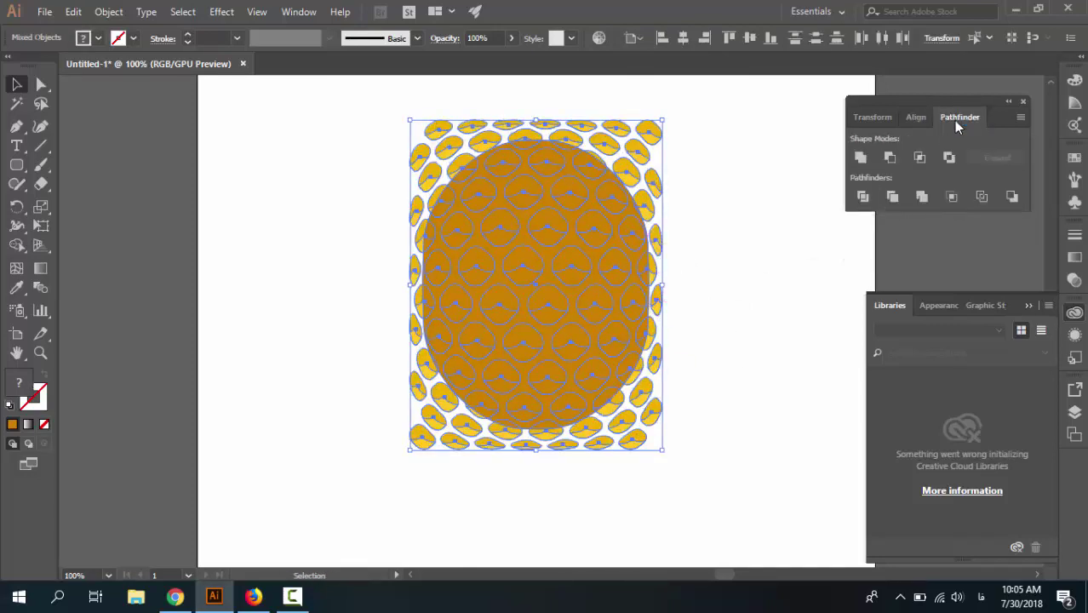
pyautogui.click(953, 196)
pyautogui.click(749, 223)
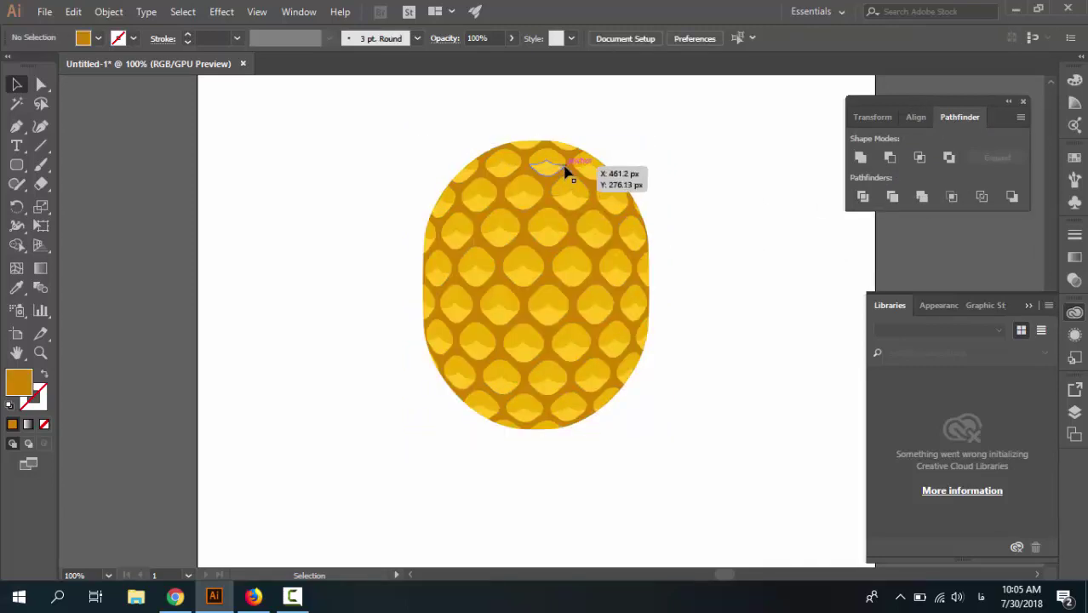
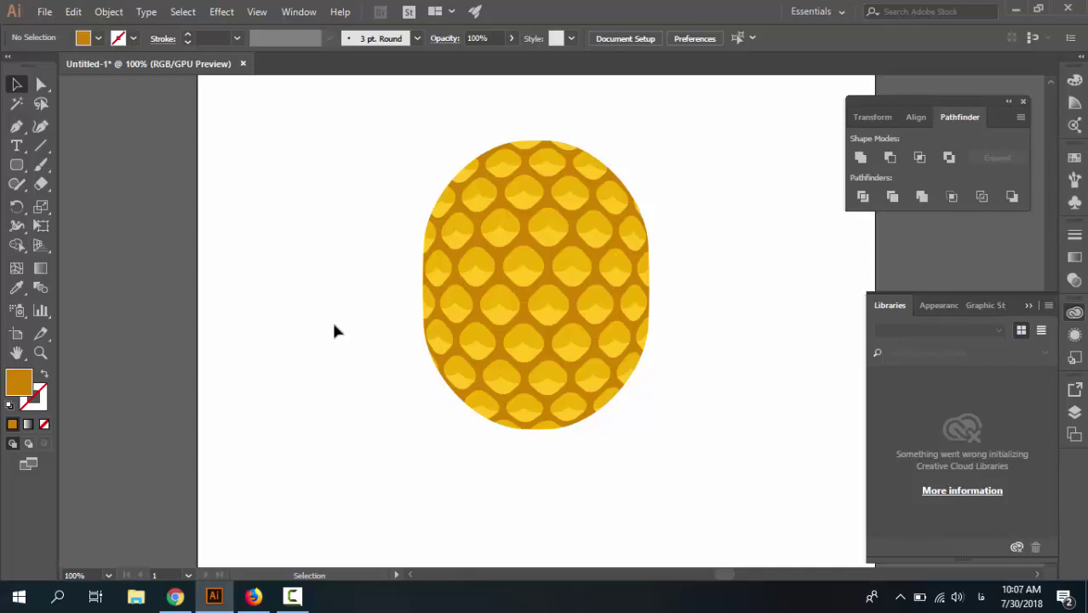
# Set the fill colour to teal green with R 48, G 158, B 128.
pyautogui.moveTo(334, 330); pyautogui.dragTo(486, 341)
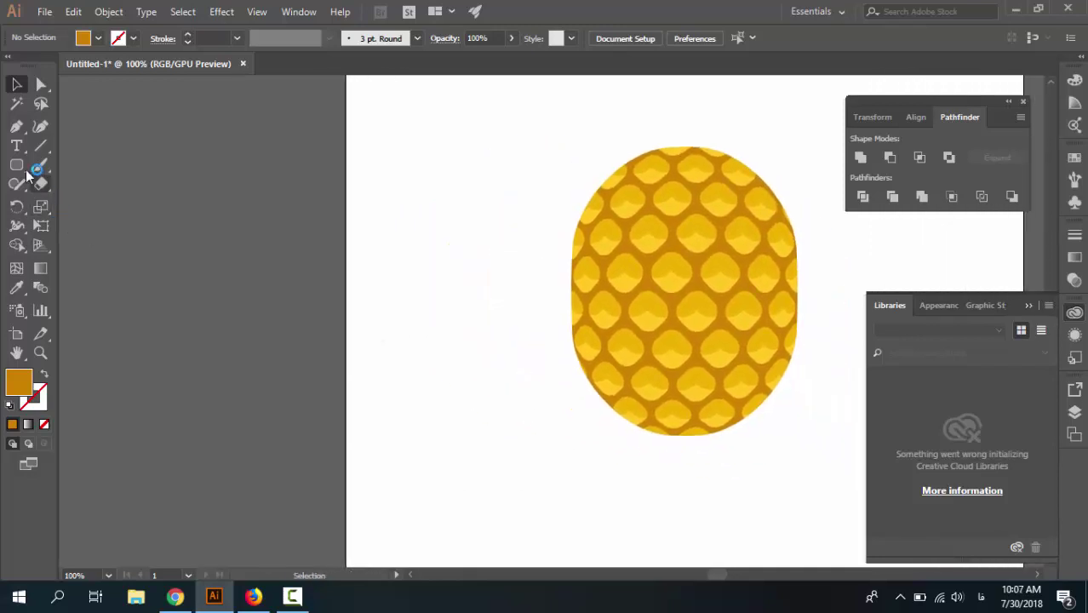
pyautogui.click(21, 170)
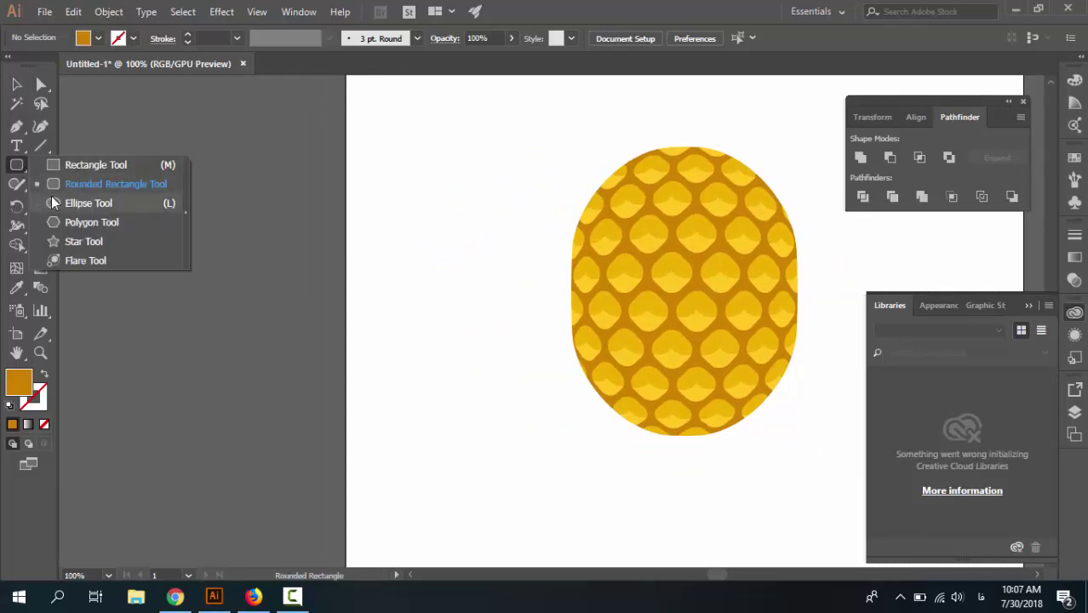
pyautogui.click(53, 203)
pyautogui.click(18, 87)
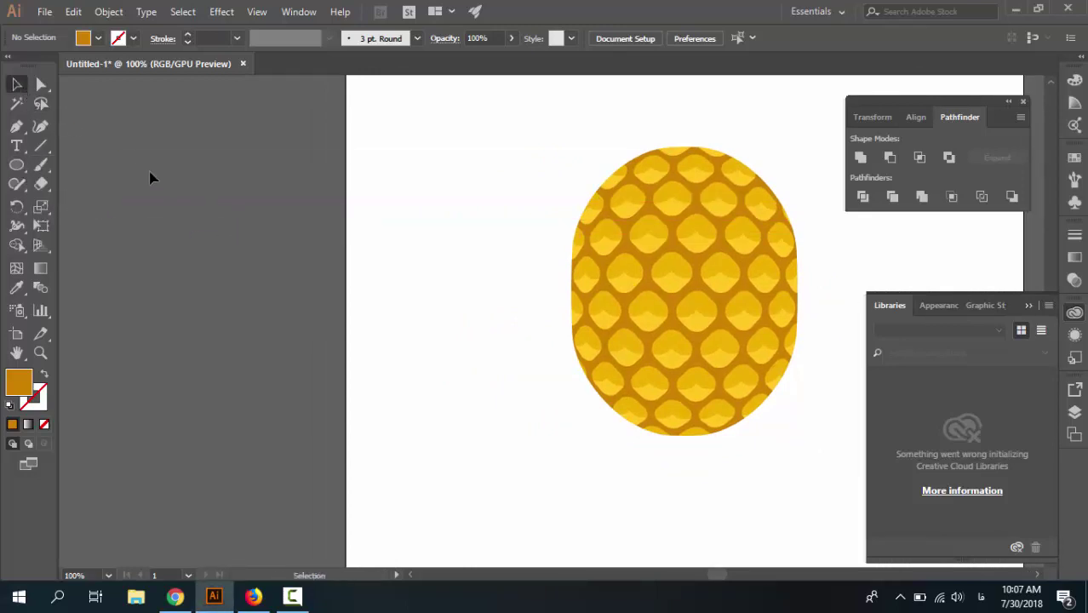
pyautogui.click(84, 37)
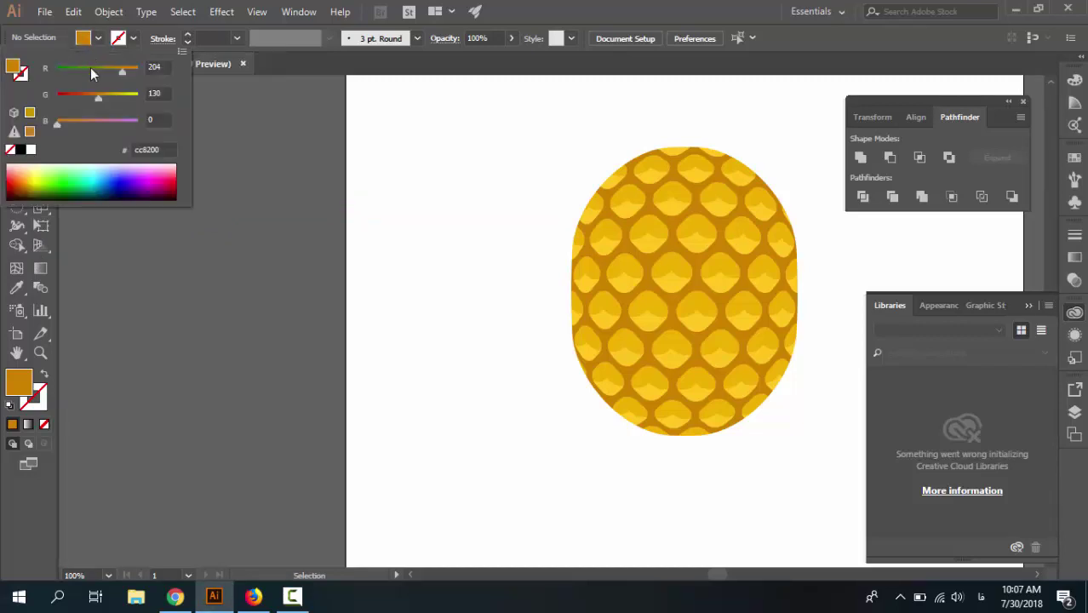
pyautogui.click(157, 66)
pyautogui.write('48')
pyautogui.click(161, 94)
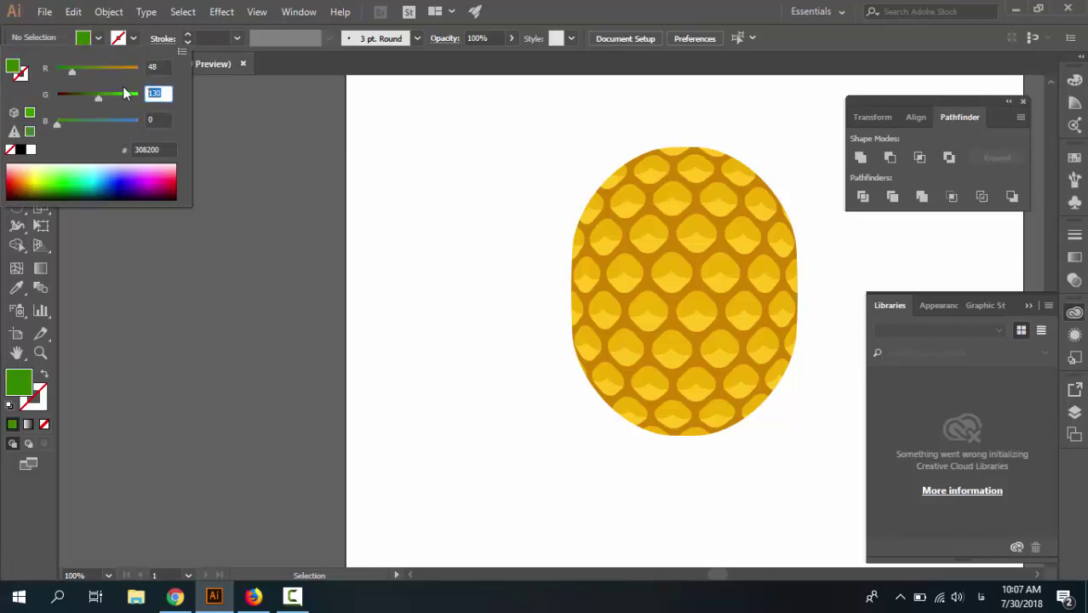
pyautogui.write('158')
pyautogui.click(146, 122)
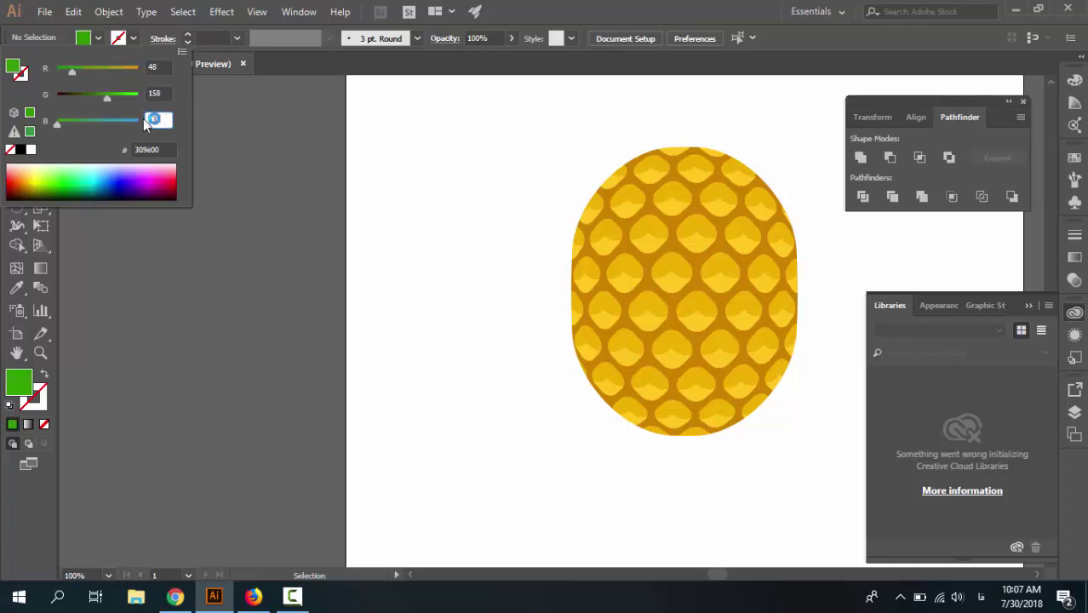
pyautogui.write('128')
pyautogui.press('Return')
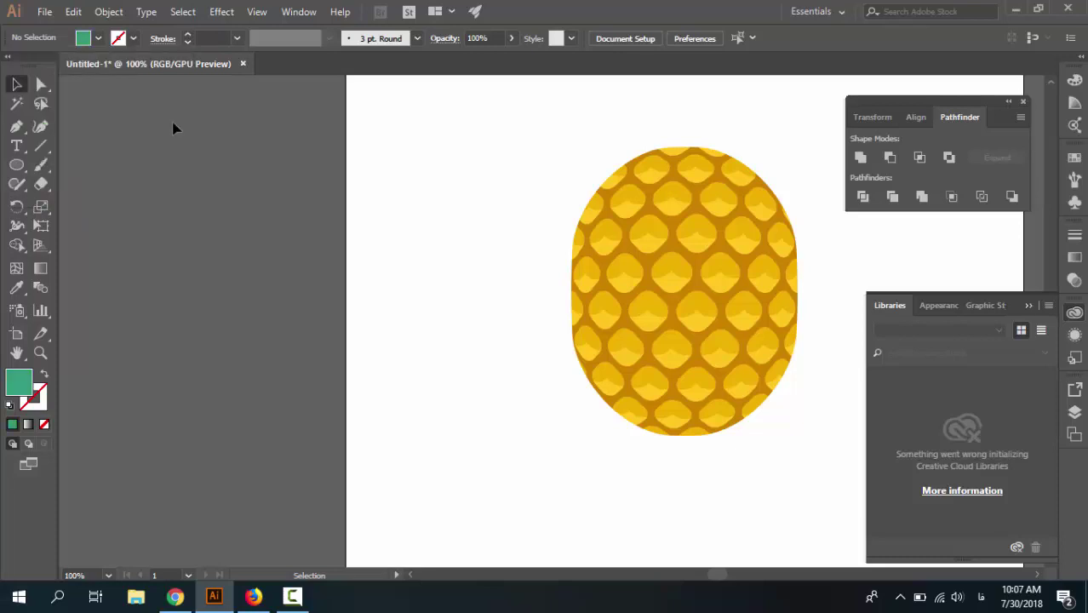
# Draw a tall teal ellipse left of the pineapple and convert its top and bottom anchors to sharp corners.
pyautogui.click(16, 164)
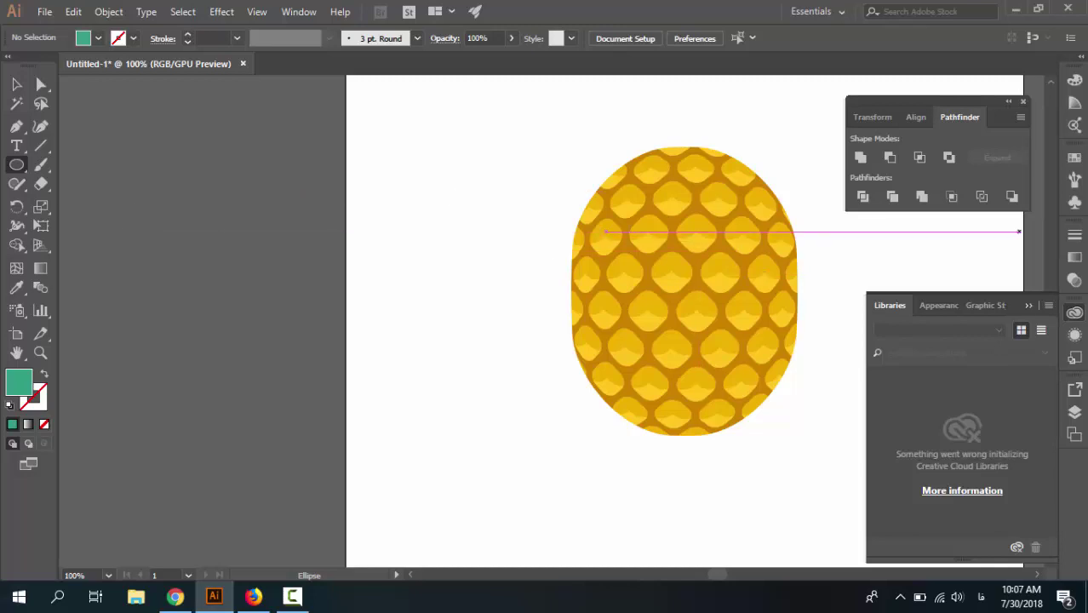
pyautogui.moveTo(403, 147); pyautogui.dragTo(498, 431)
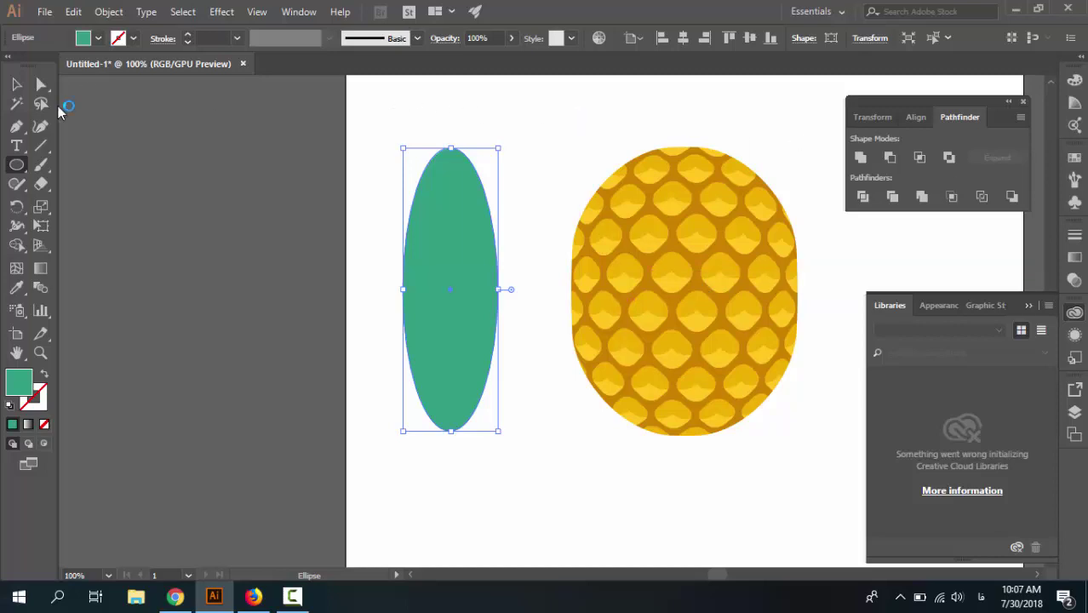
pyautogui.click(16, 126)
pyautogui.click(16, 126)
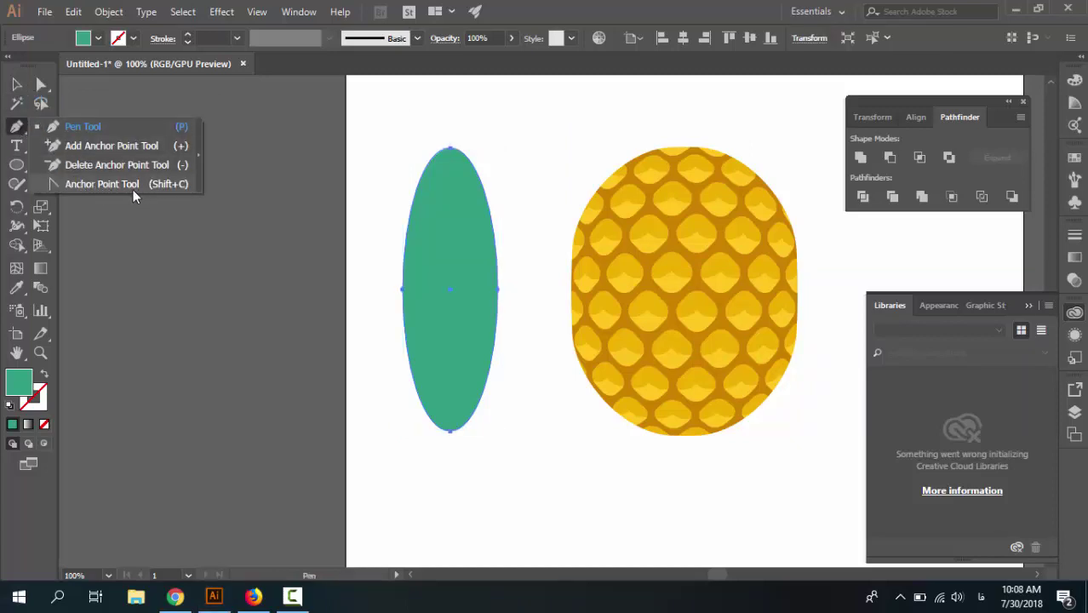
pyautogui.click(162, 187)
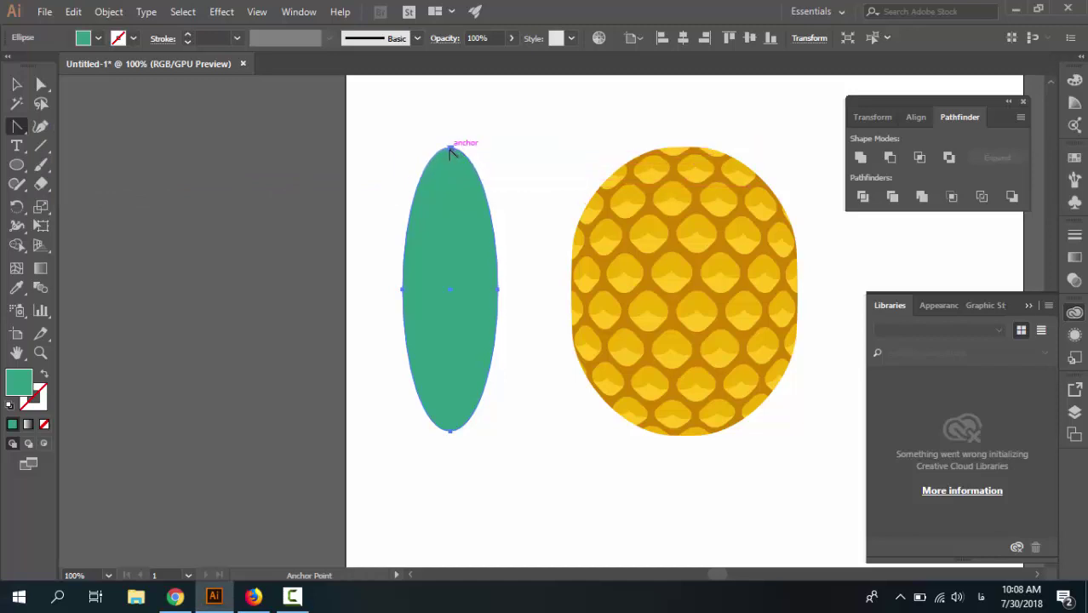
pyautogui.click(451, 149)
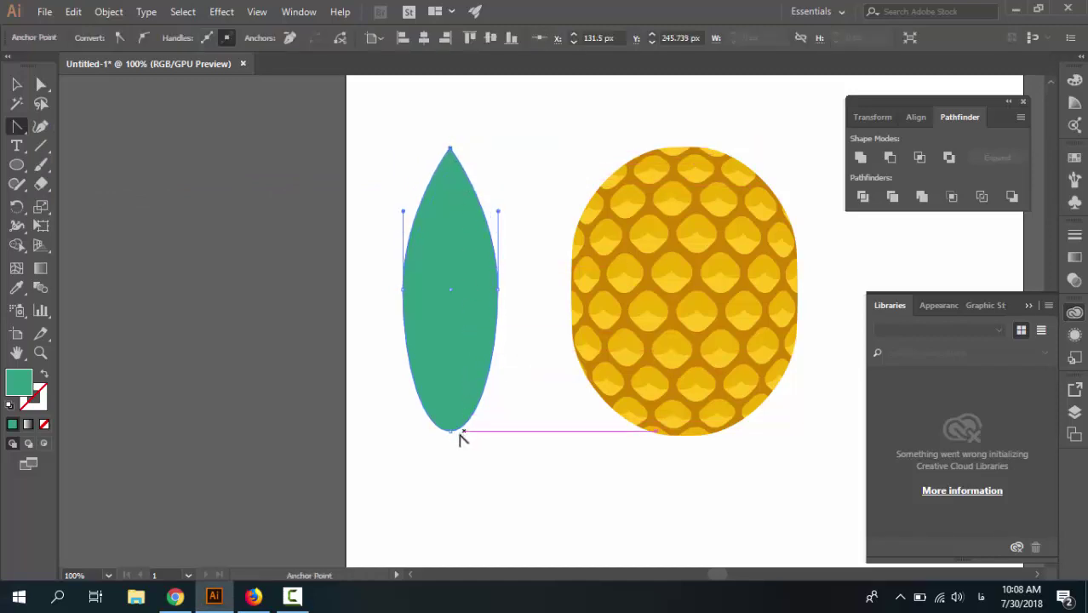
pyautogui.click(450, 432)
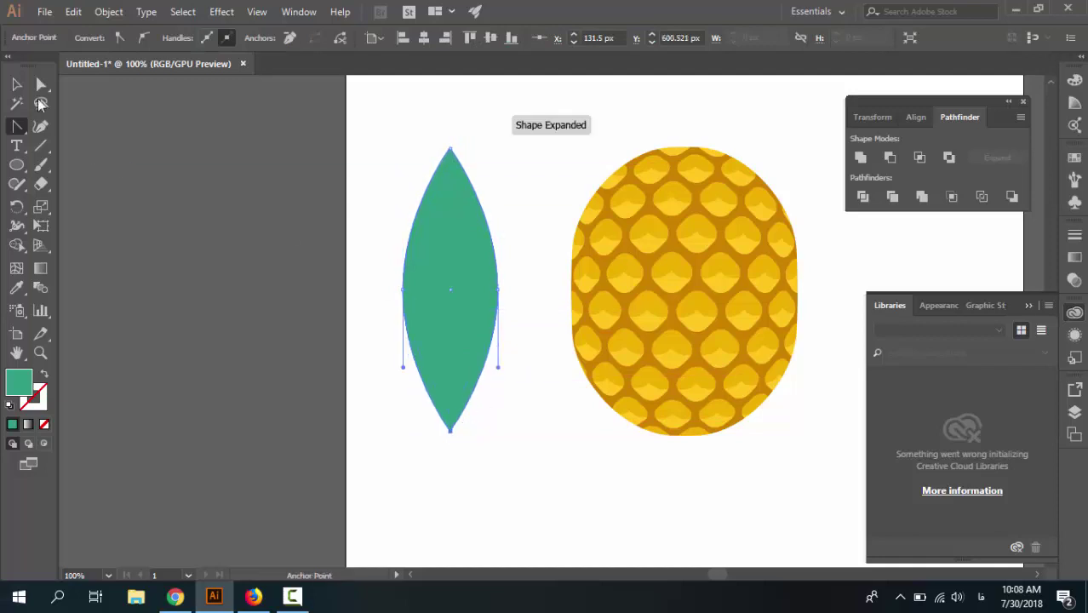
pyautogui.press('v')
pyautogui.click(401, 317)
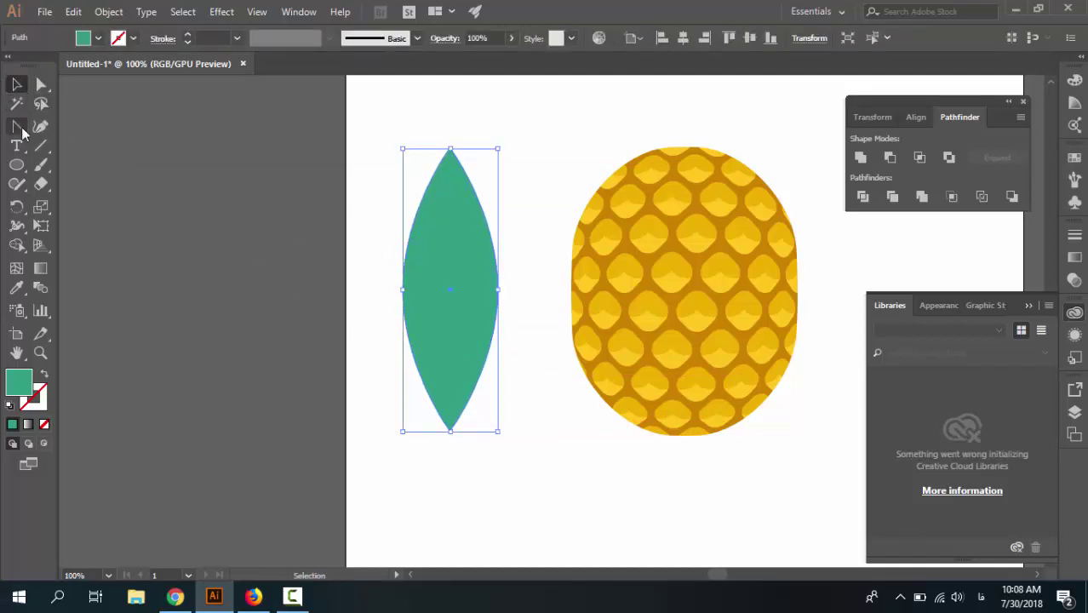
# Give the selected leaf a dark green fill of R 1, G 107, B 8.
pyautogui.click(456, 152)
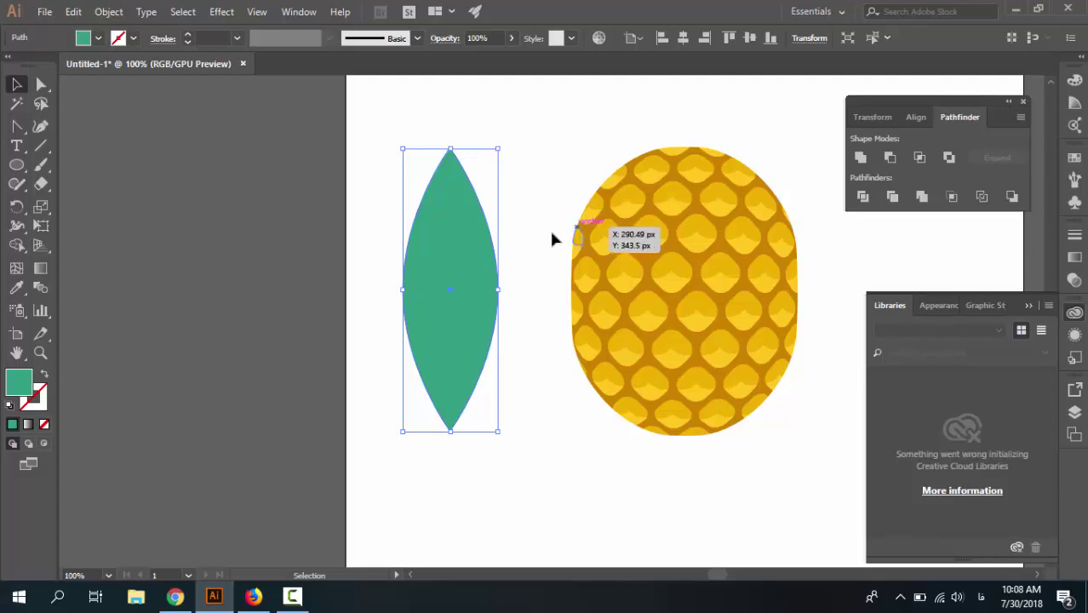
pyautogui.click(468, 244)
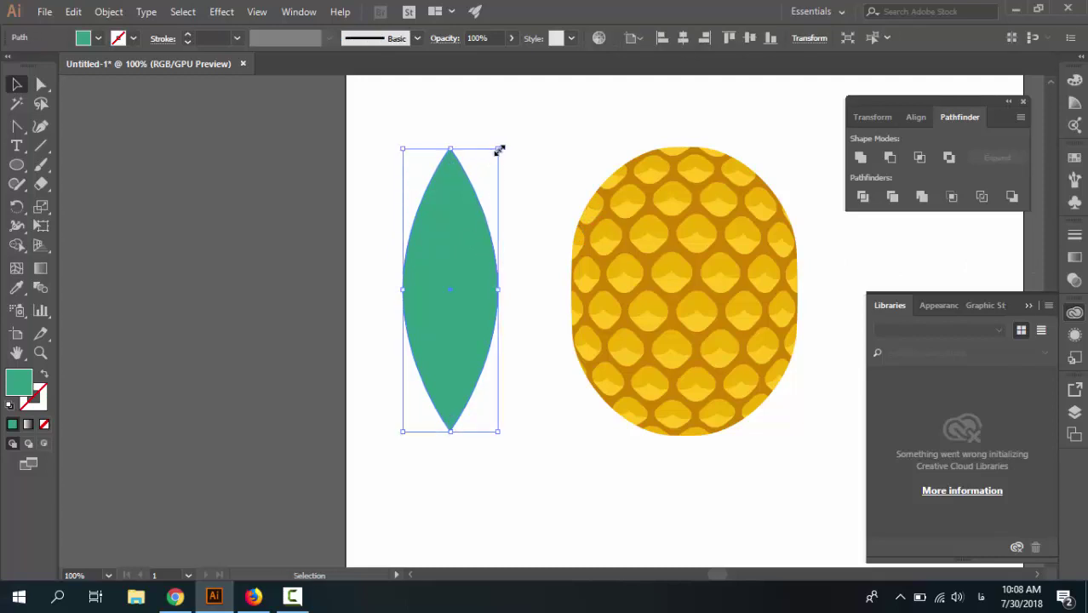
pyautogui.click(504, 141)
pyautogui.click(473, 195)
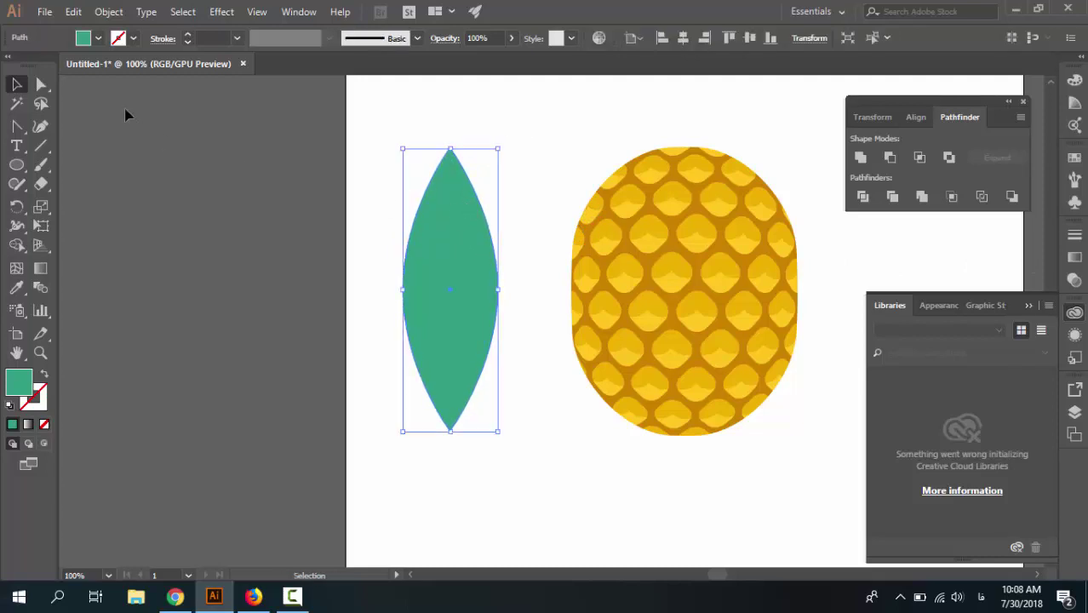
pyautogui.click(85, 38)
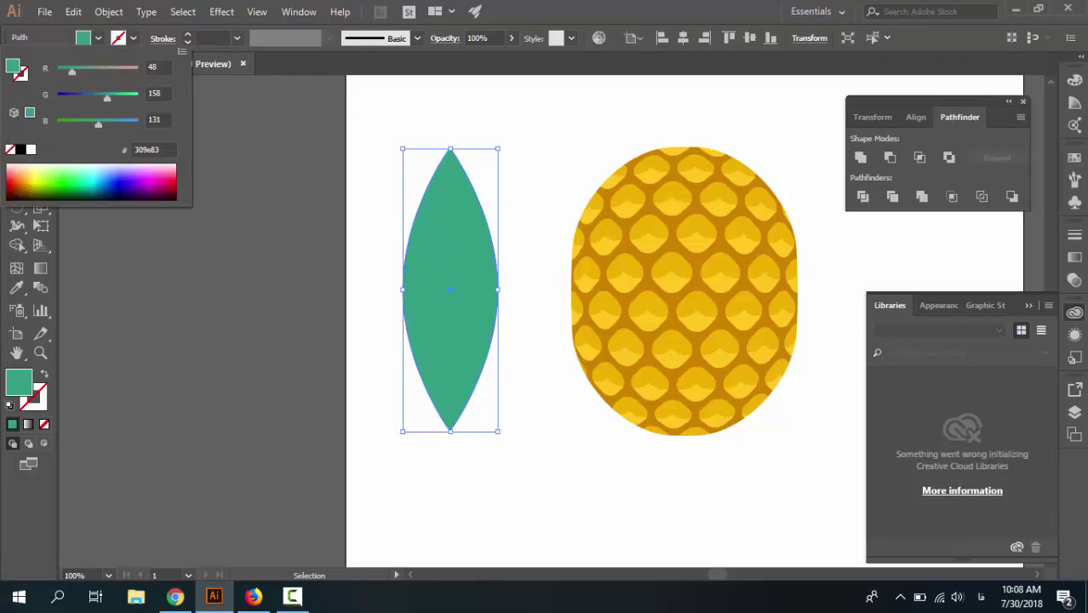
pyautogui.click(148, 66)
pyautogui.write('1')
pyautogui.click(166, 91)
pyautogui.write('107')
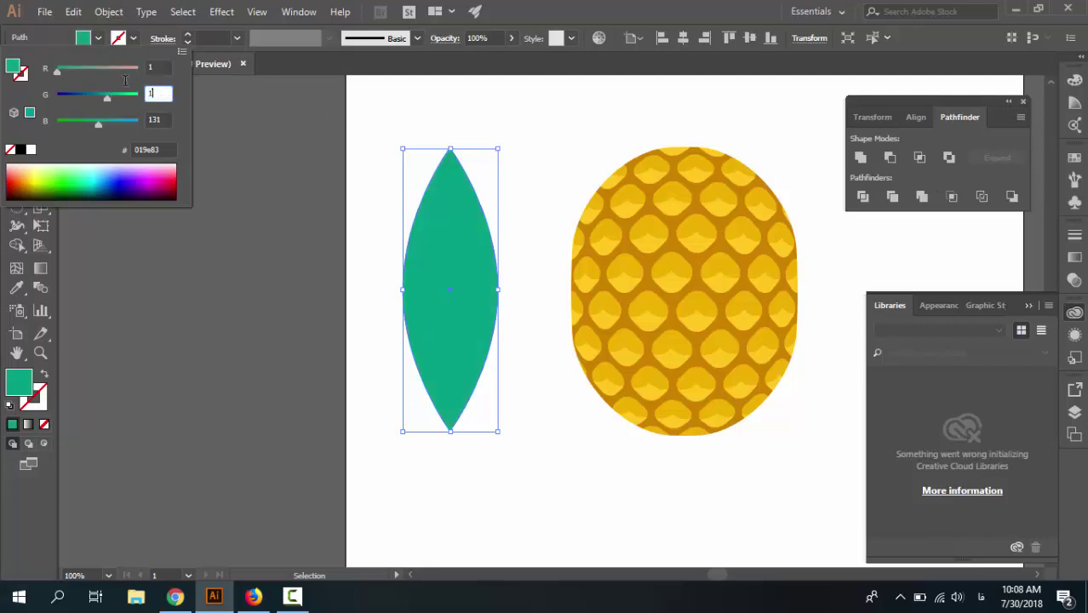
pyautogui.click(160, 119)
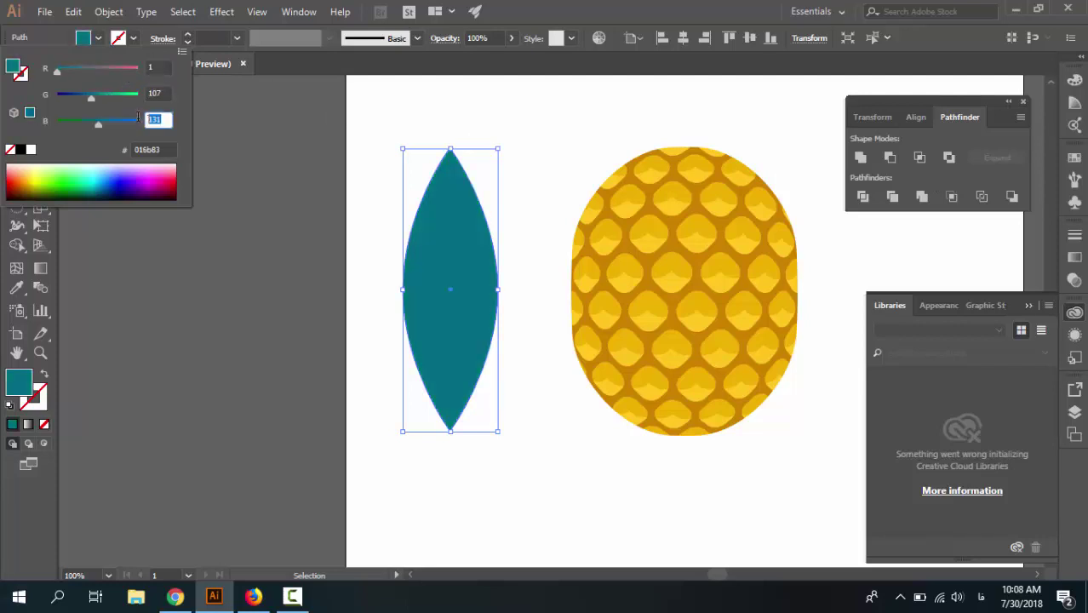
pyautogui.write('87')
pyautogui.press('Return')
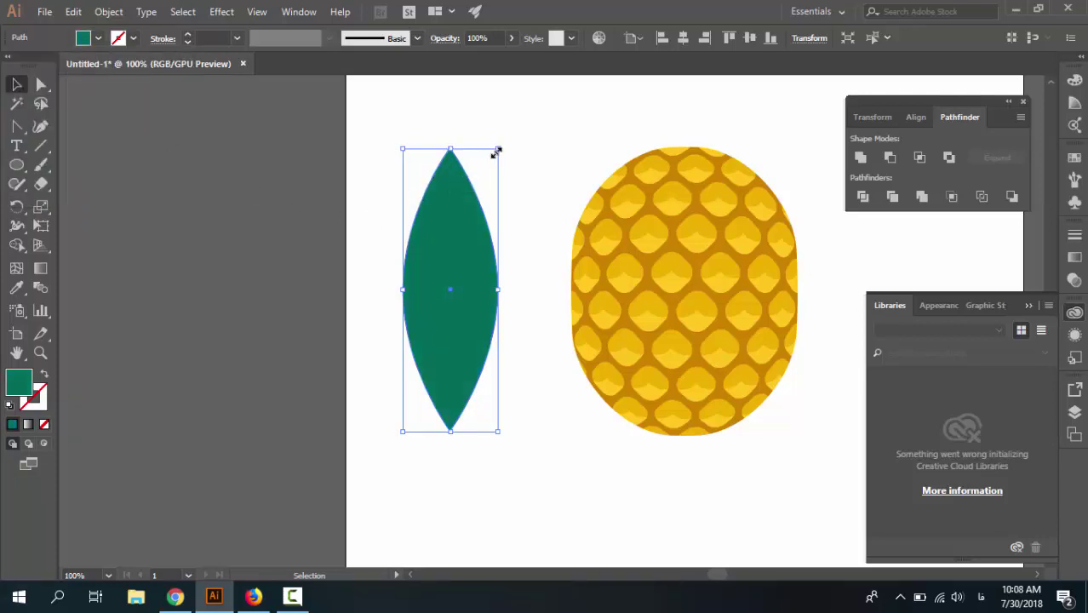
# Shrink the leaf copy, make it taller and narrower, and move it to the big leaf's bottom tip.
pyautogui.moveTo(497, 151); pyautogui.dragTo(468, 228)
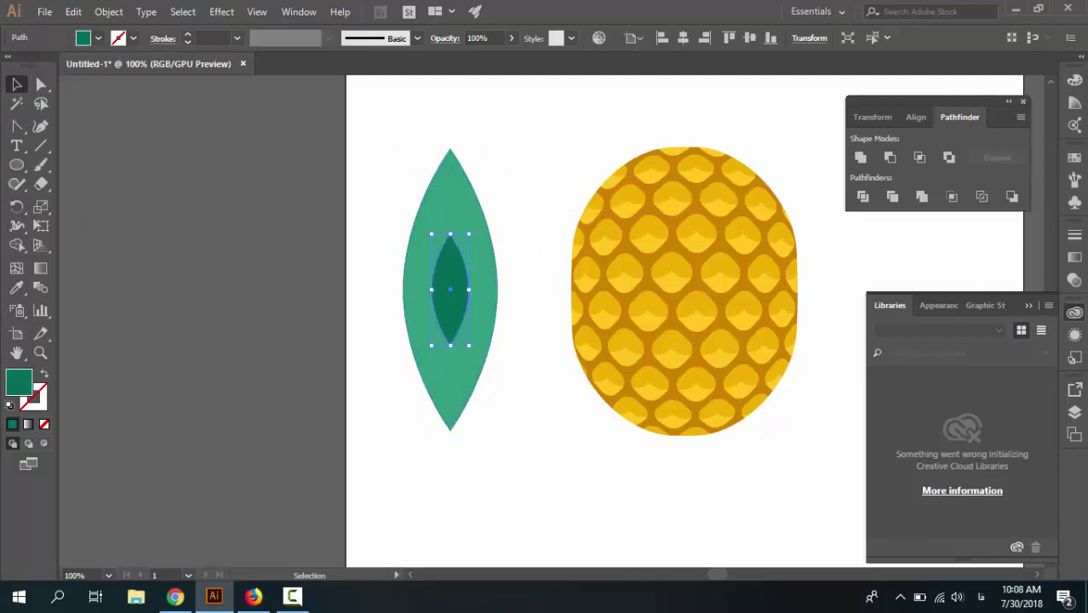
pyautogui.moveTo(450, 233); pyautogui.dragTo(450, 204)
pyautogui.moveTo(468, 274); pyautogui.dragTo(466, 276)
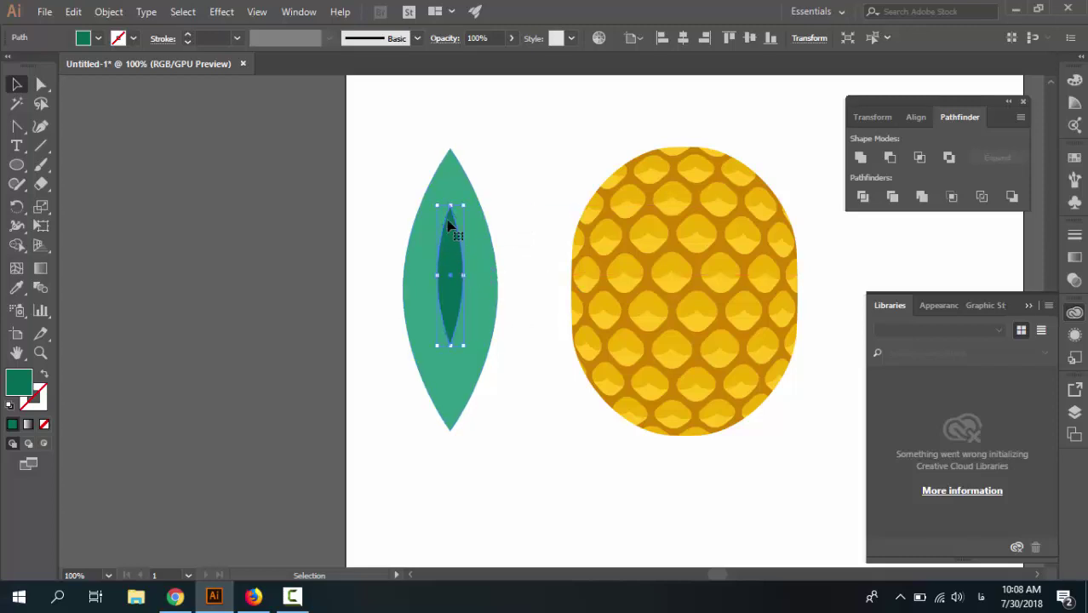
pyautogui.moveTo(455, 328); pyautogui.dragTo(451, 415)
pyautogui.click(482, 429)
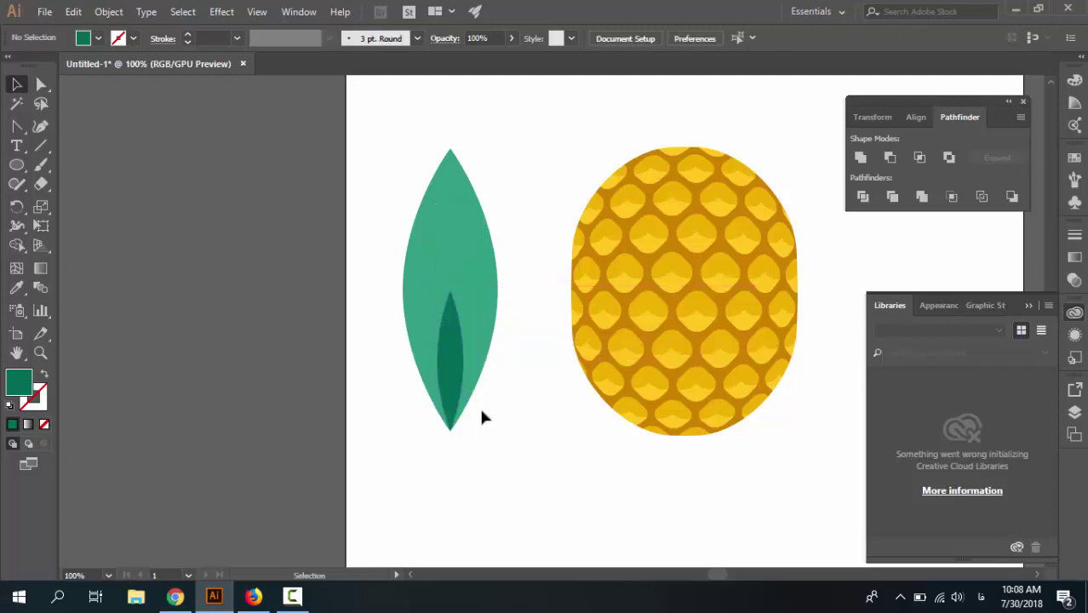
# Fine-tune the inner dark leaf's height by stretching and trimming its top.
pyautogui.click(452, 365)
pyautogui.keyDown('shift'); pyautogui.click(480, 287); pyautogui.keyUp('shift')
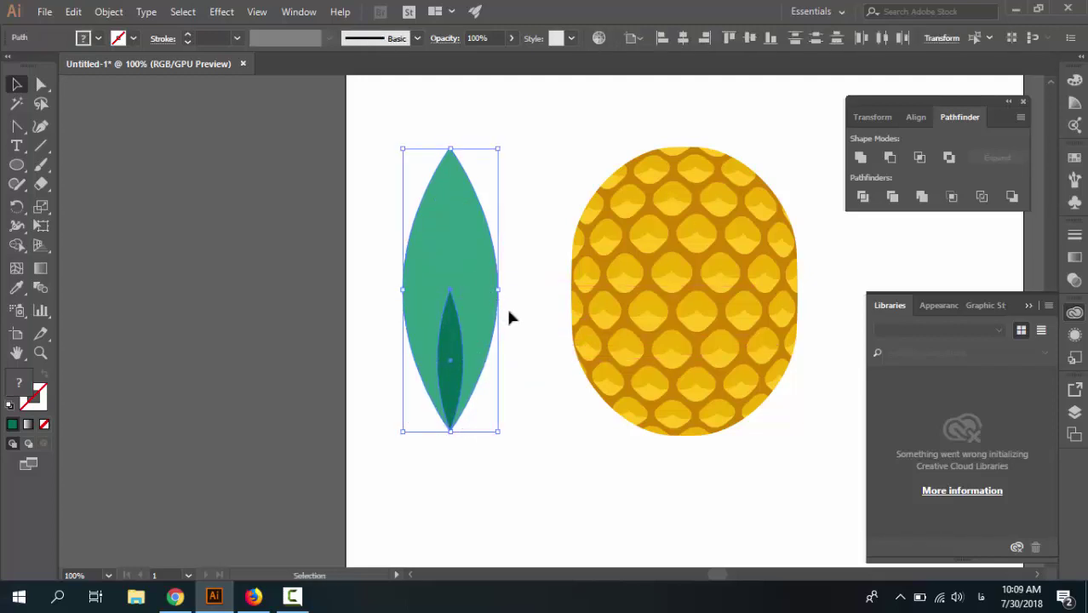
pyautogui.click(519, 357)
pyautogui.click(449, 340)
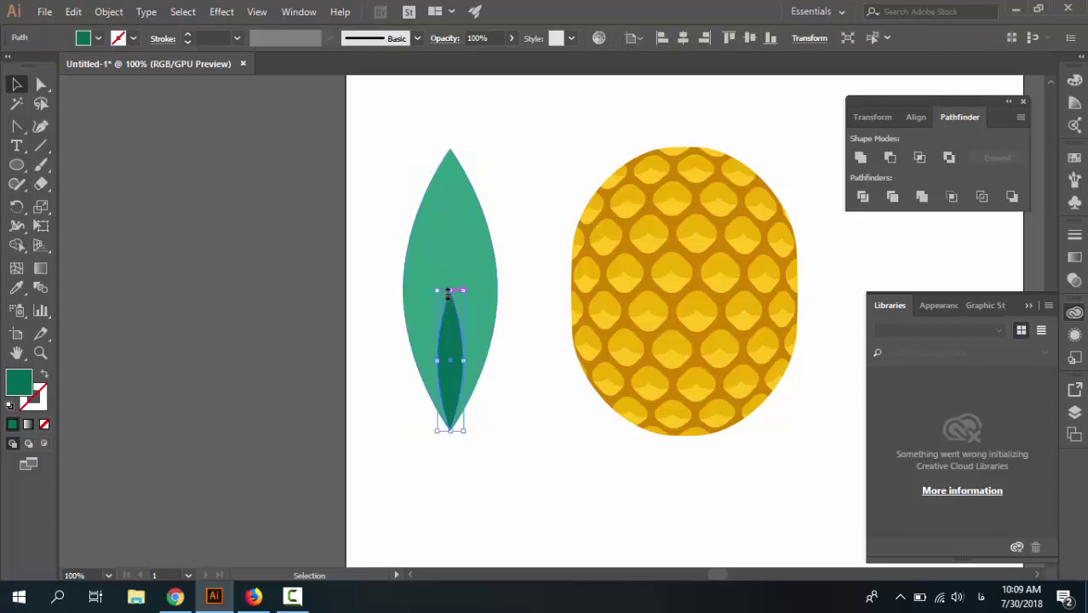
pyautogui.moveTo(451, 287); pyautogui.dragTo(451, 238)
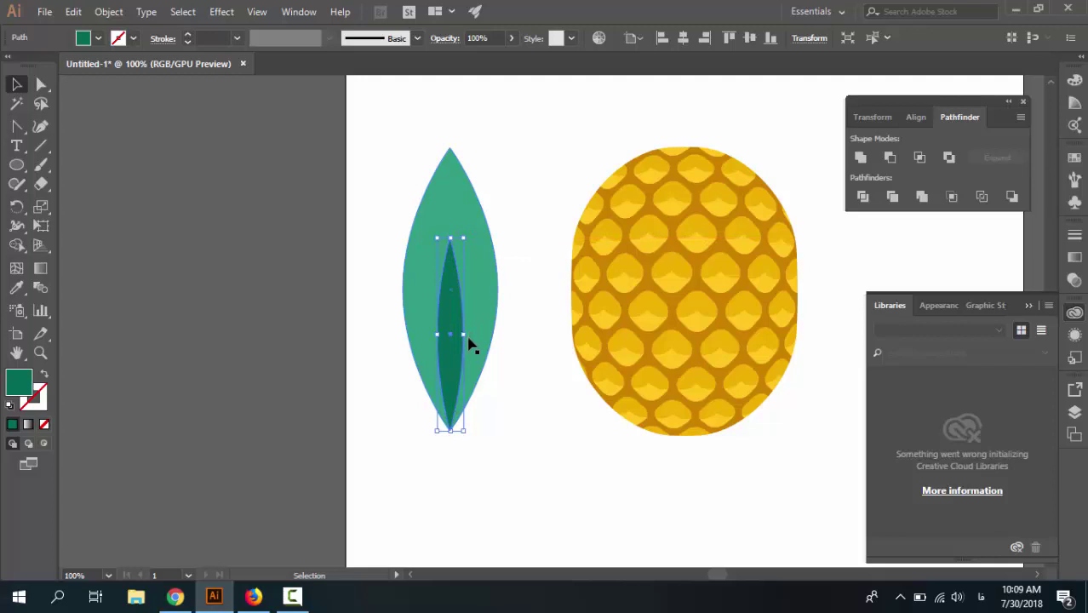
pyautogui.click(488, 390)
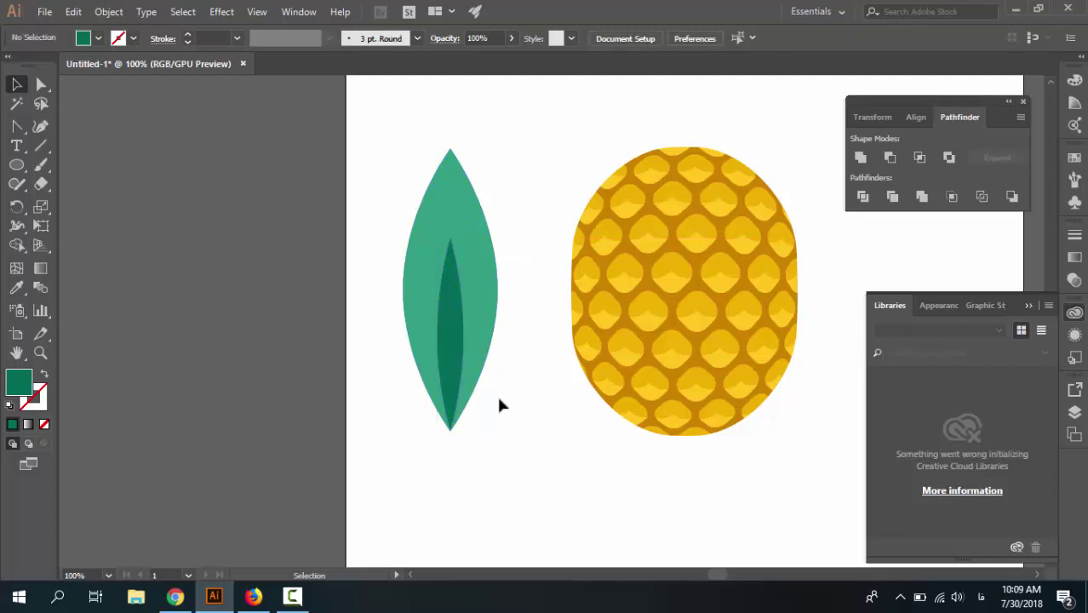
pyautogui.click(451, 316)
pyautogui.moveTo(451, 238); pyautogui.dragTo(451, 253)
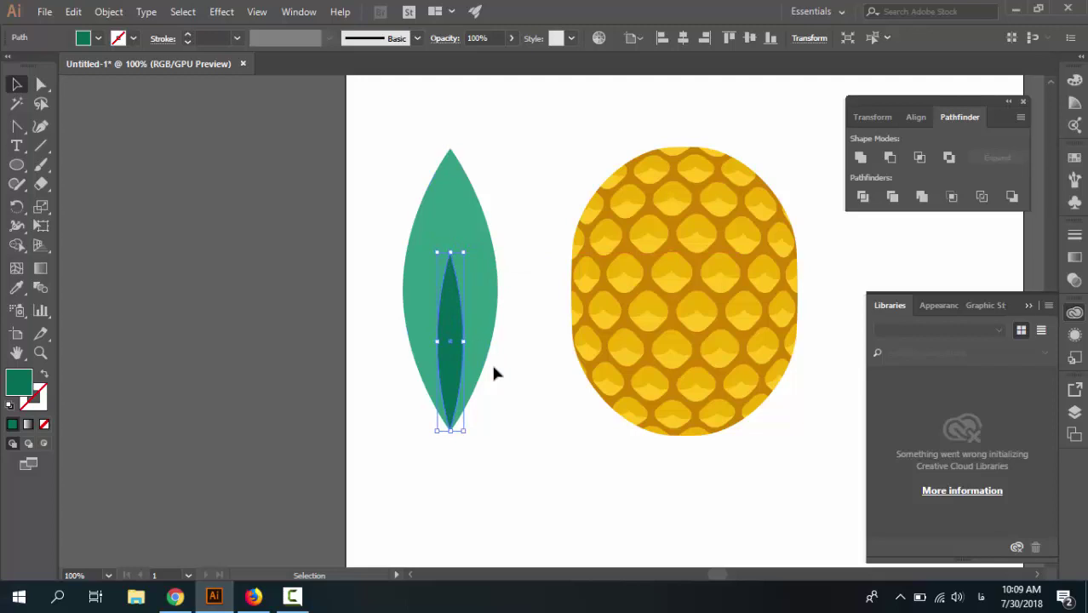
pyautogui.click(516, 409)
pyautogui.click(452, 300)
pyautogui.moveTo(450, 252); pyautogui.dragTo(450, 259)
pyautogui.click(483, 383)
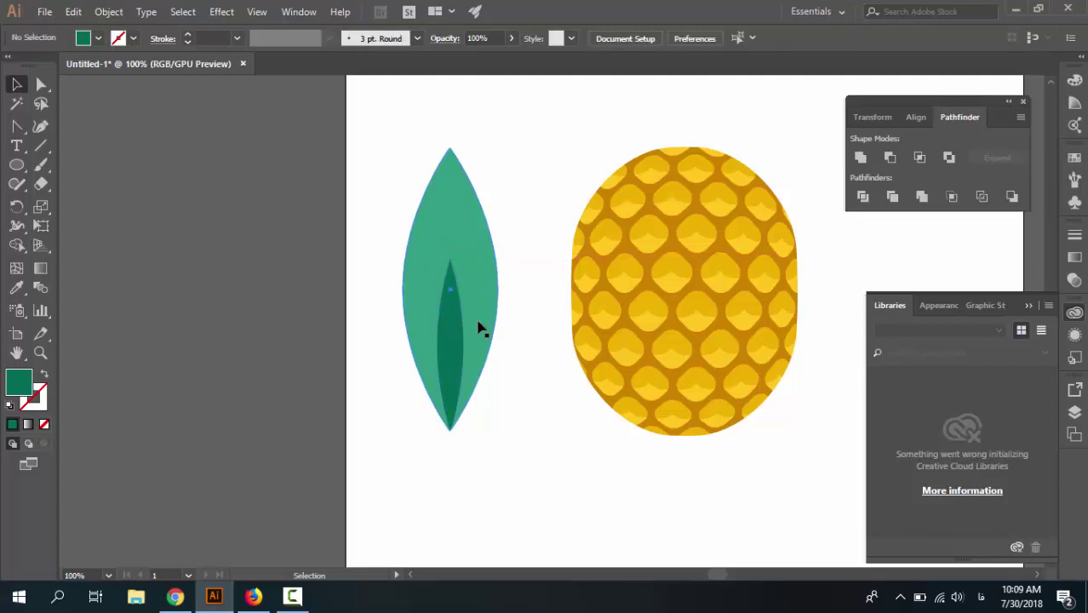
# Align both leaves' horizontal centres using the outer leaf as the key object.
pyautogui.click(479, 329)
pyautogui.keyDown('shift'); pyautogui.click(450, 316); pyautogui.keyUp('shift')
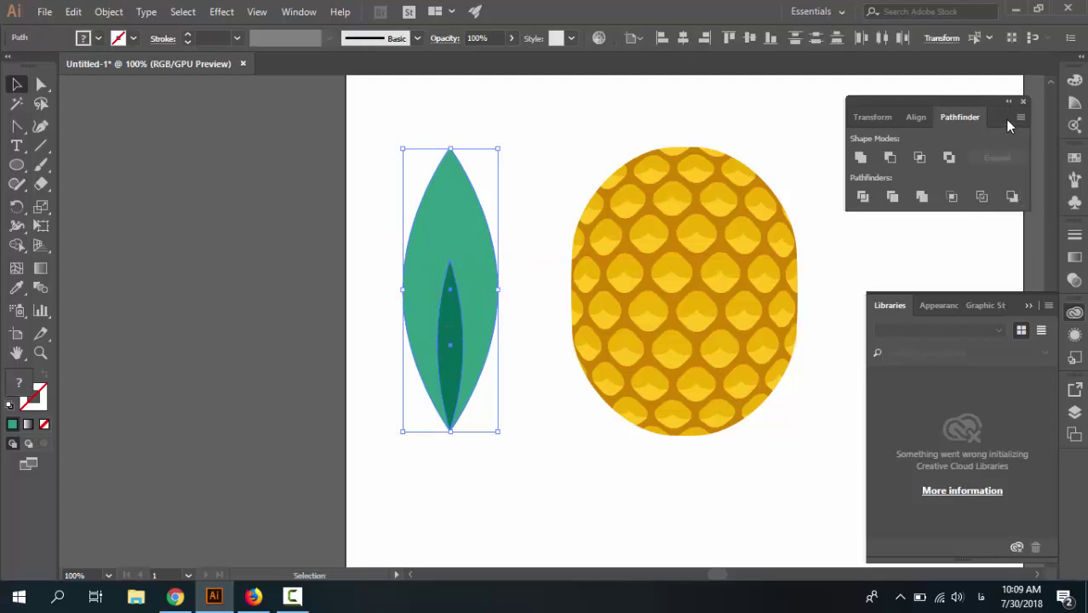
pyautogui.click(918, 118)
pyautogui.click(1006, 249)
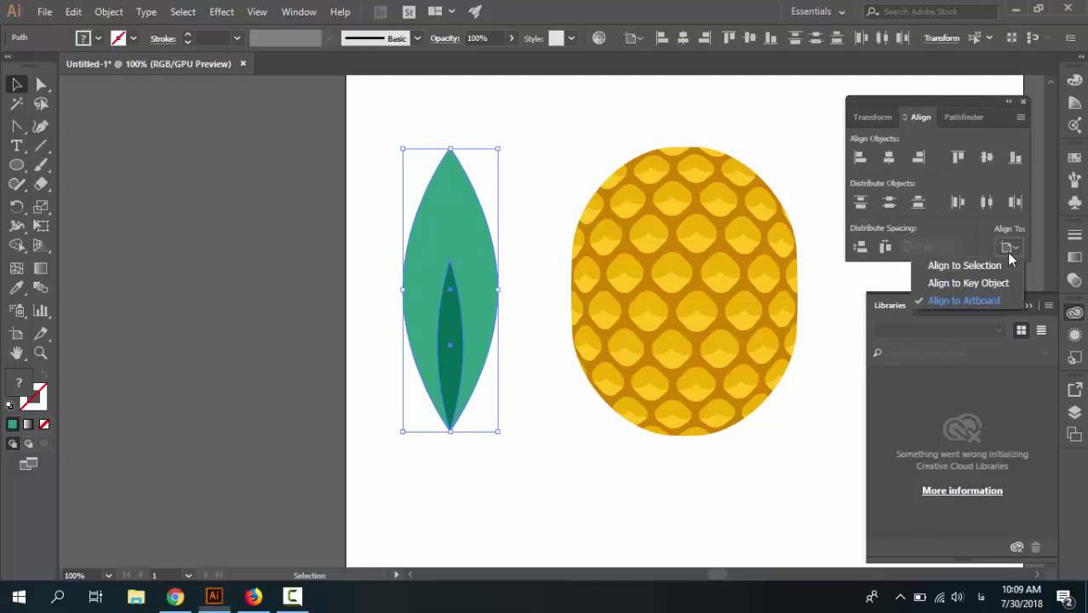
pyautogui.click(980, 279)
pyautogui.click(453, 193)
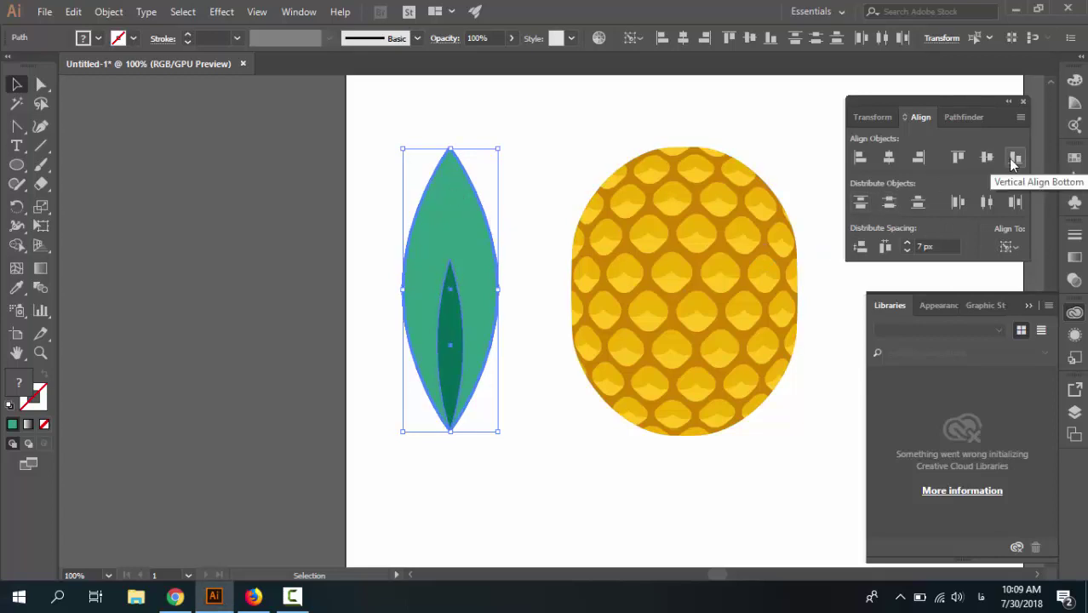
pyautogui.click(468, 457)
# Zoom in and pan to inspect the leaves' bottom tips, then zoom back out.
pyautogui.hotkey('ctrl', '+')
pyautogui.hotkey('ctrl', '+')
pyautogui.hotkey('ctrl', '+')
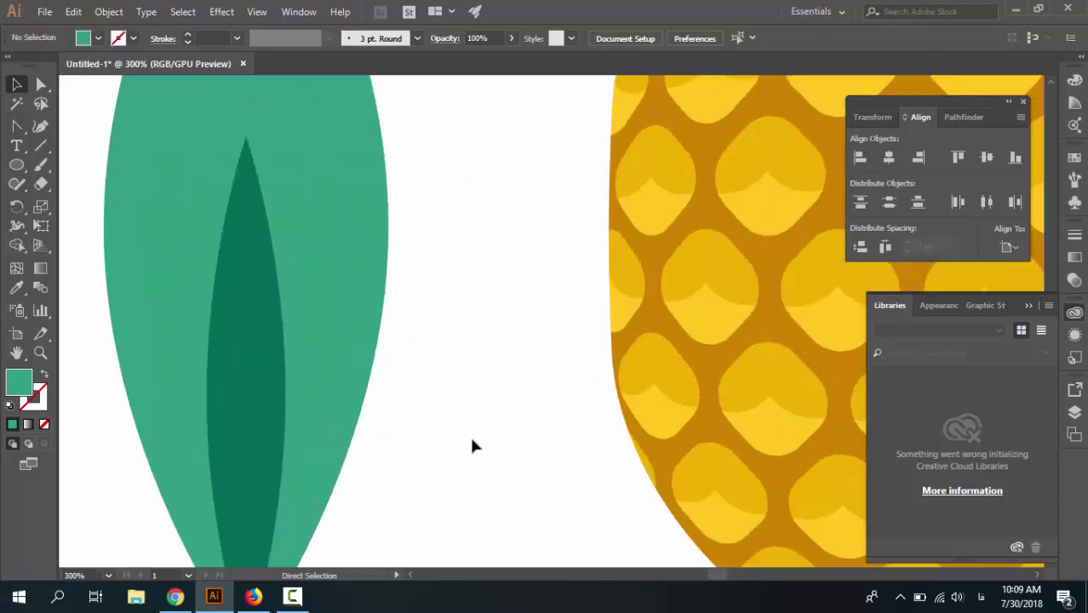
pyautogui.press('space')
pyautogui.moveTo(427, 454); pyautogui.dragTo(505, 306)
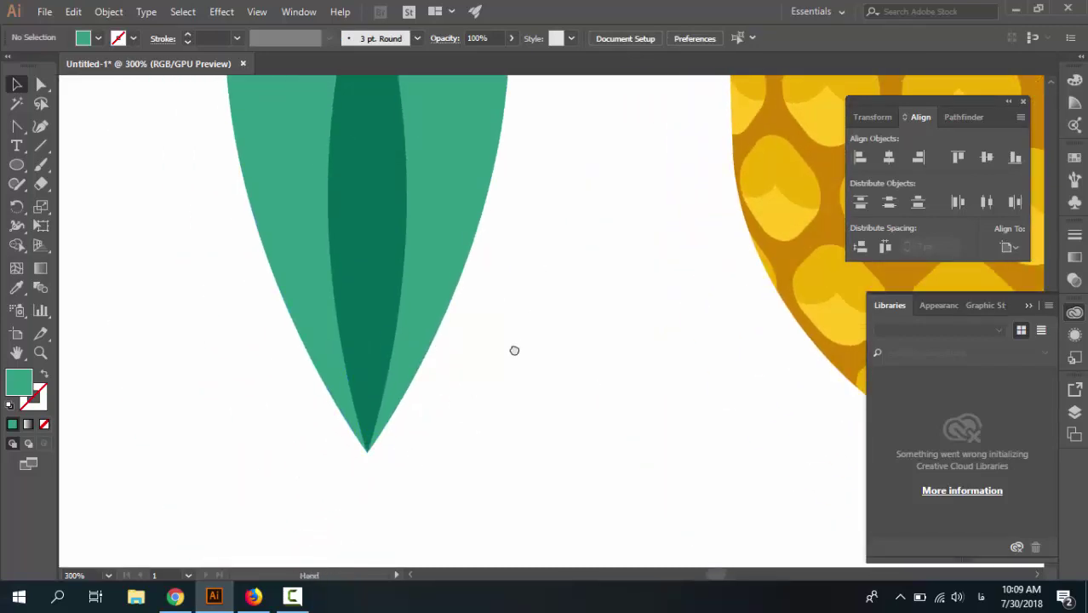
pyautogui.moveTo(515, 349); pyautogui.dragTo(440, 528)
pyautogui.hotkey('ctrl', '-')
pyautogui.hotkey('ctrl', '-')
pyautogui.hotkey('ctrl', '-')
pyautogui.hotkey('ctrl', '-')
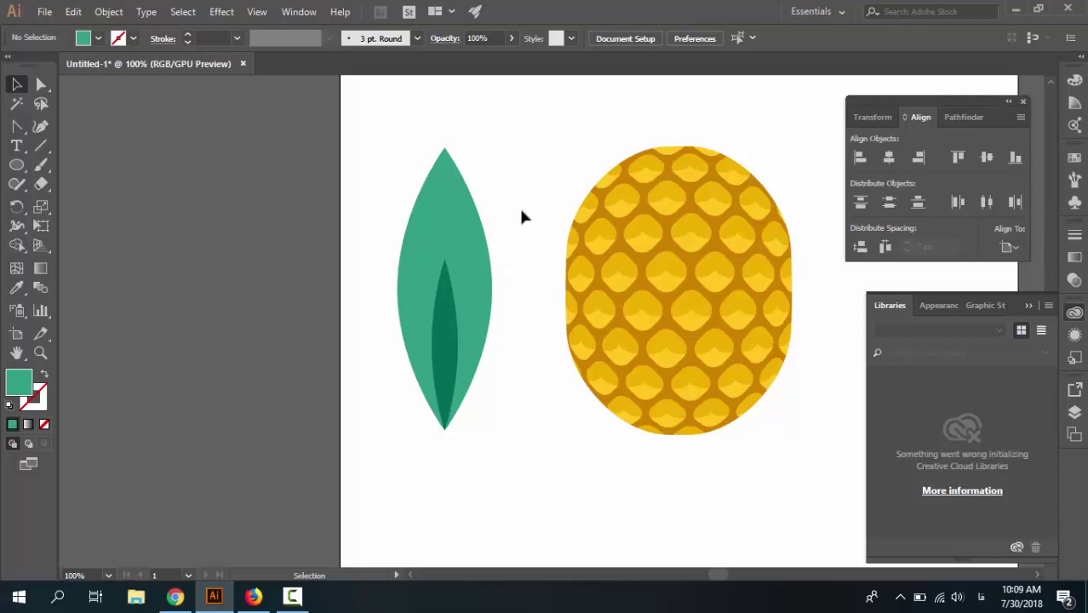
# Duplicate the two-tone leaf group and shift the copy to the right of the original.
pyautogui.moveTo(519, 199); pyautogui.dragTo(427, 321)
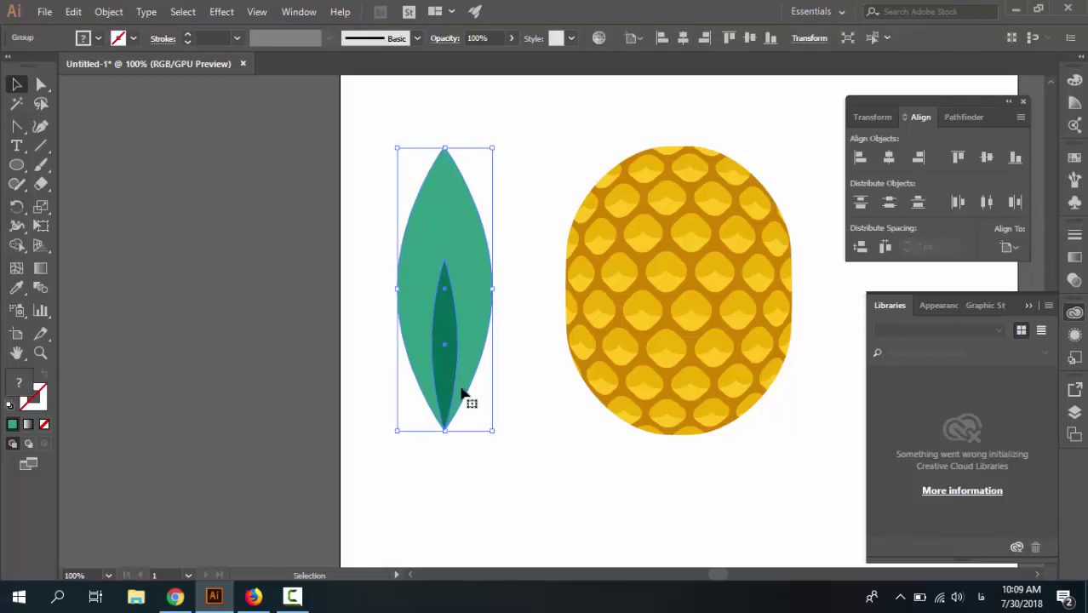
pyautogui.click(479, 433)
pyautogui.click(452, 360)
pyautogui.hotkey('shift', 'Left')
pyautogui.hotkey('shift', 'Left')
pyautogui.hotkey('shift', 'Left')
pyautogui.hotkey('shift', 'Left')
pyautogui.hotkey('shift', 'Left')
pyautogui.hotkey('shift', 'Left')
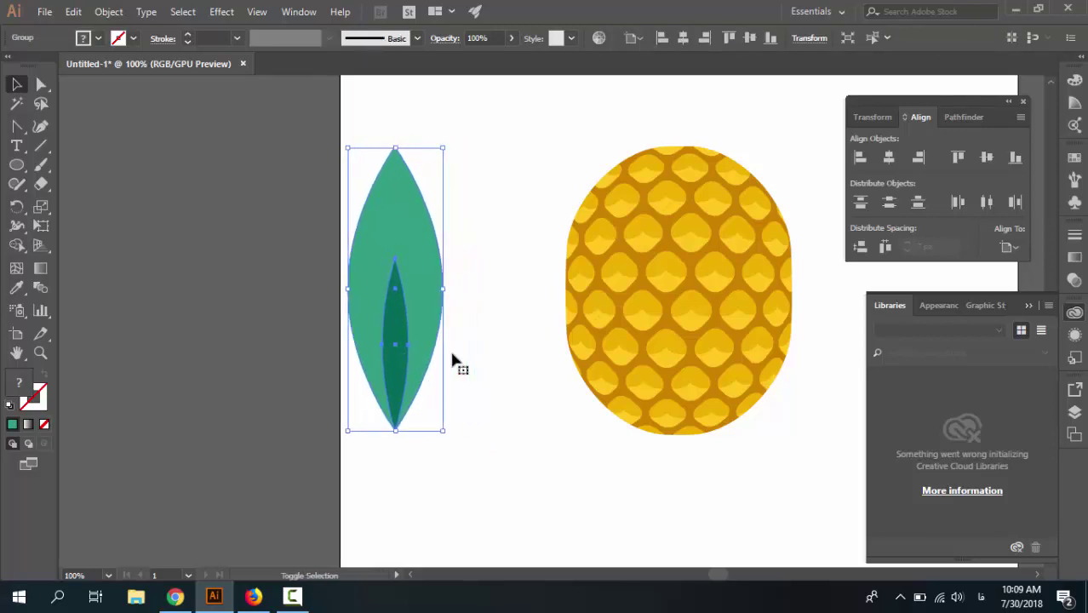
pyautogui.hotkey('ctrl', 'c')
pyautogui.hotkey('ctrl', 'f')
pyautogui.hotkey('shift', 'Right')
pyautogui.hotkey('shift', 'Right')
pyautogui.hotkey('shift', 'Right')
pyautogui.hotkey('shift', 'Right')
pyautogui.hotkey('shift', 'Right')
pyautogui.hotkey('shift', 'Right')
pyautogui.hotkey('shift', 'Right')
pyautogui.hotkey('shift', 'Right')
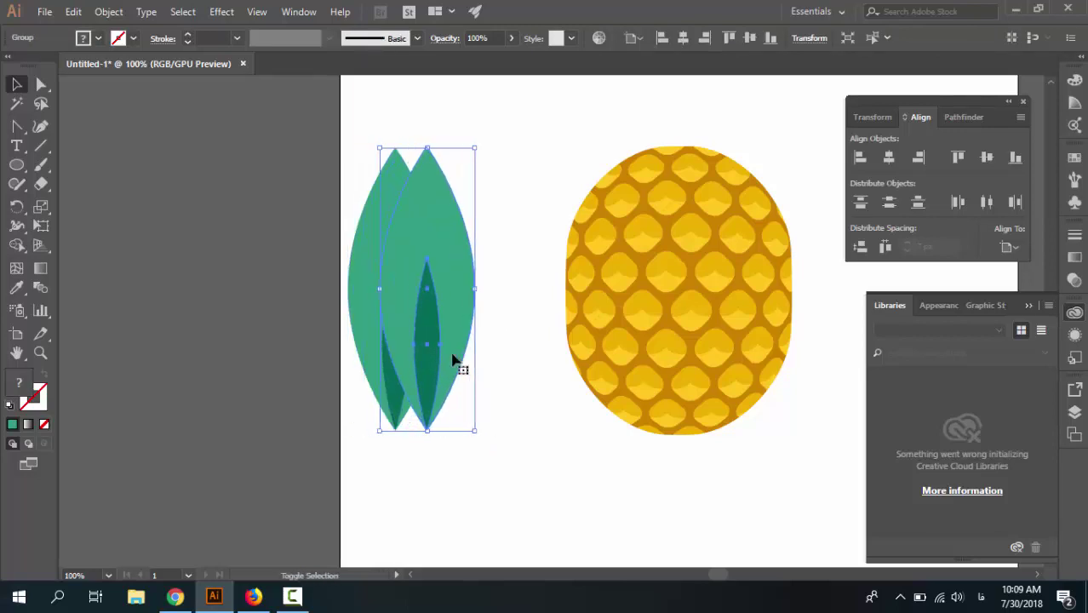
pyautogui.hotkey('shift', 'Right')
pyautogui.hotkey('shift', 'Right')
pyautogui.hotkey('shift', 'Right')
pyautogui.hotkey('shift', 'Right')
pyautogui.hotkey('shift', 'Right')
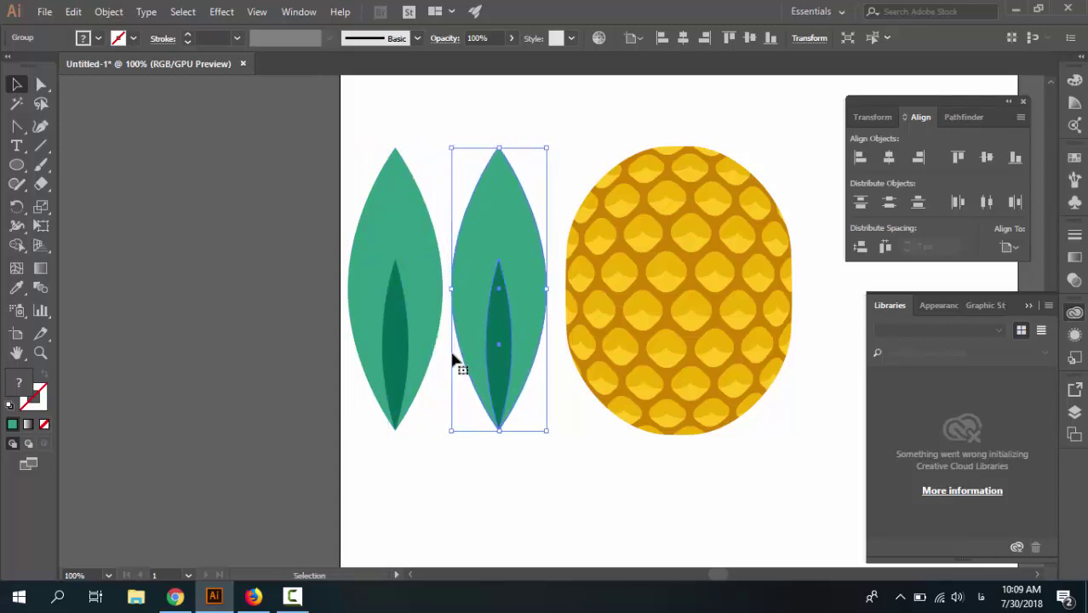
# Warp the copy with a vertical Arc at 40% bend, reposition it, and expand its appearance.
pyautogui.click(223, 12)
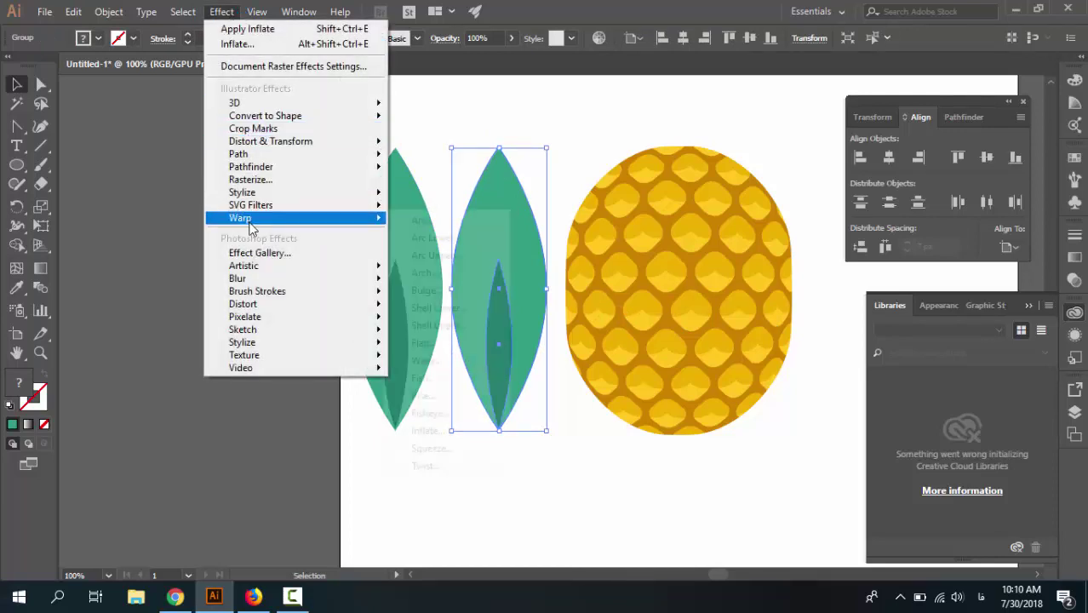
pyautogui.moveTo(294, 219)
pyautogui.click(421, 221)
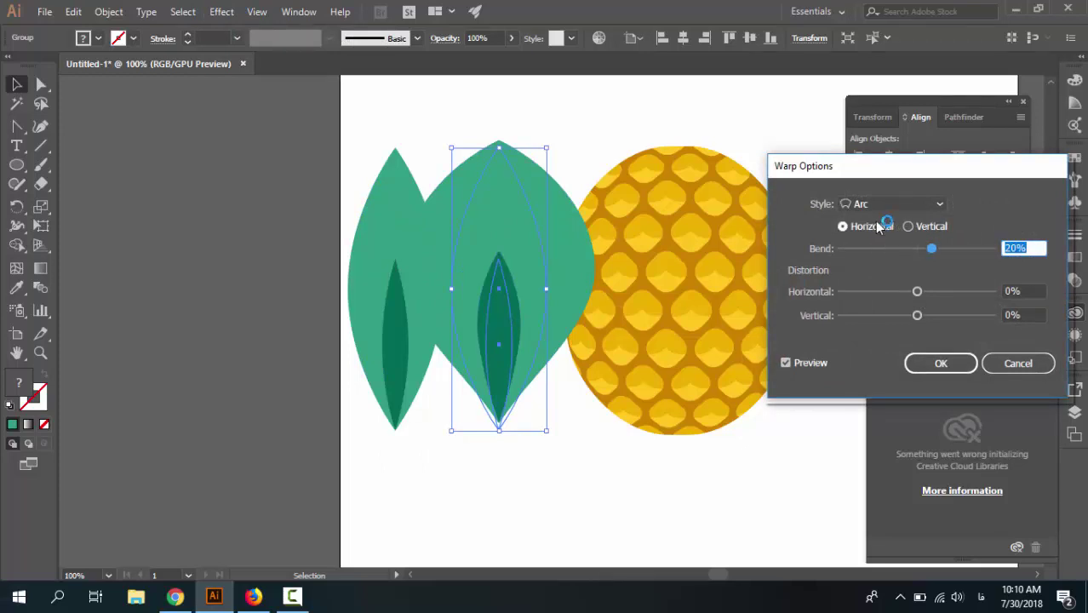
pyautogui.click(909, 224)
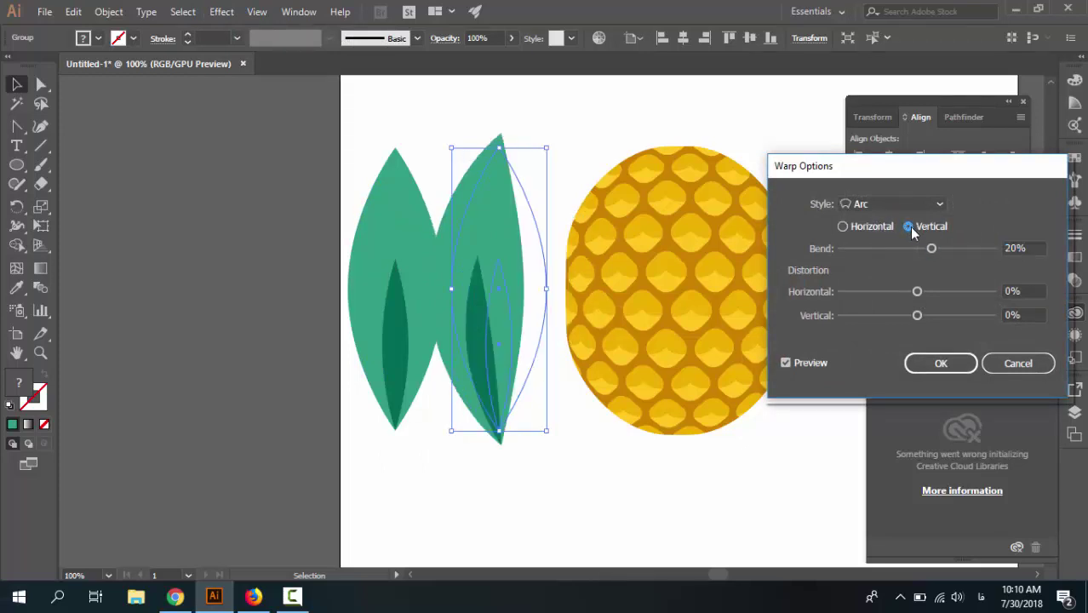
pyautogui.click(1022, 248)
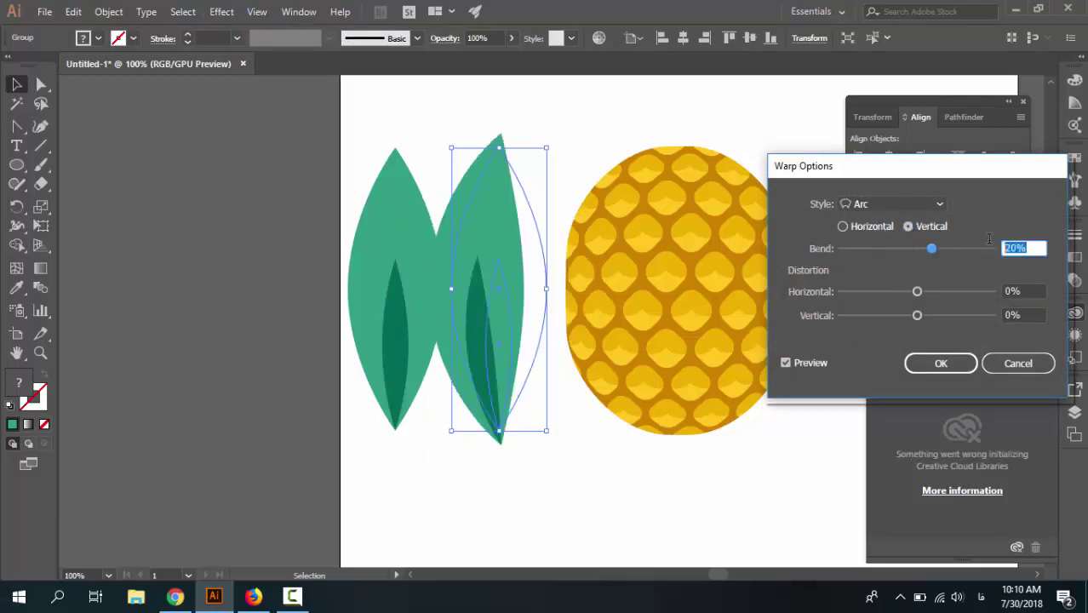
pyautogui.write('40')
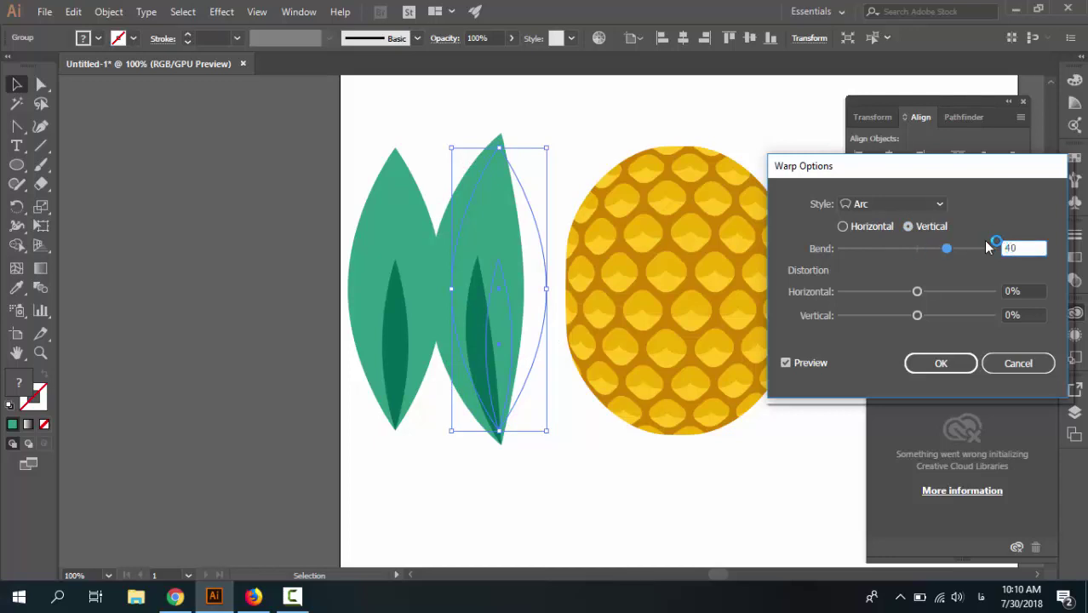
pyautogui.click(941, 362)
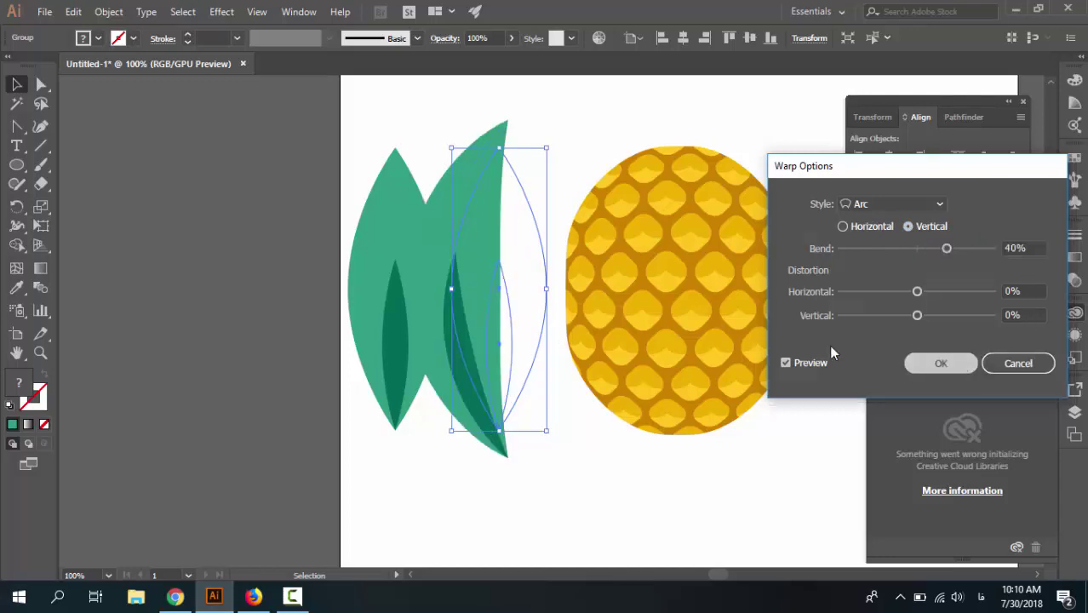
pyautogui.moveTo(494, 254); pyautogui.dragTo(515, 262)
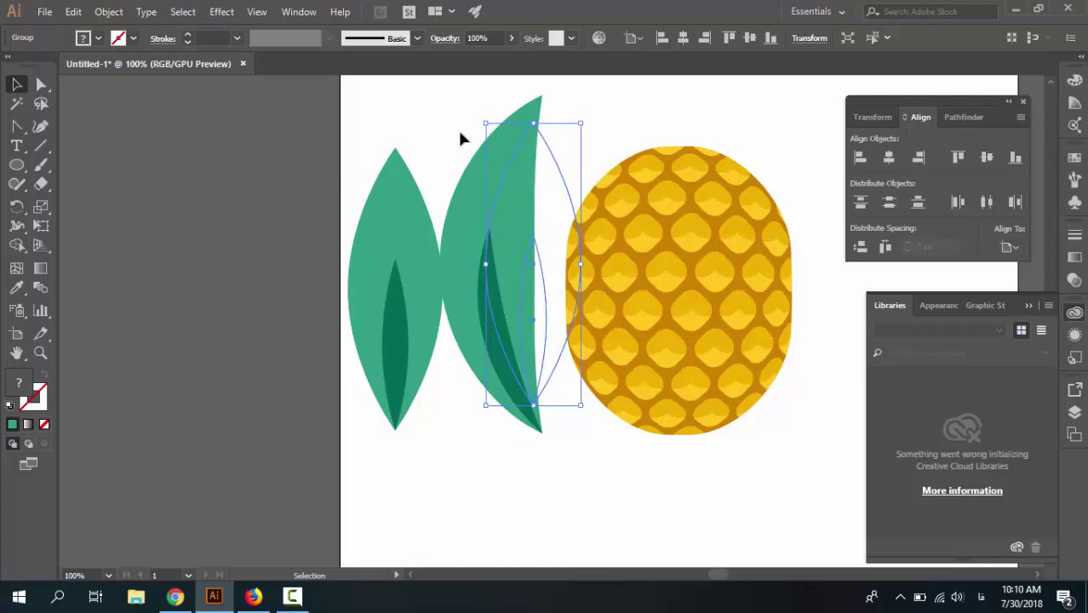
pyautogui.click(117, 12)
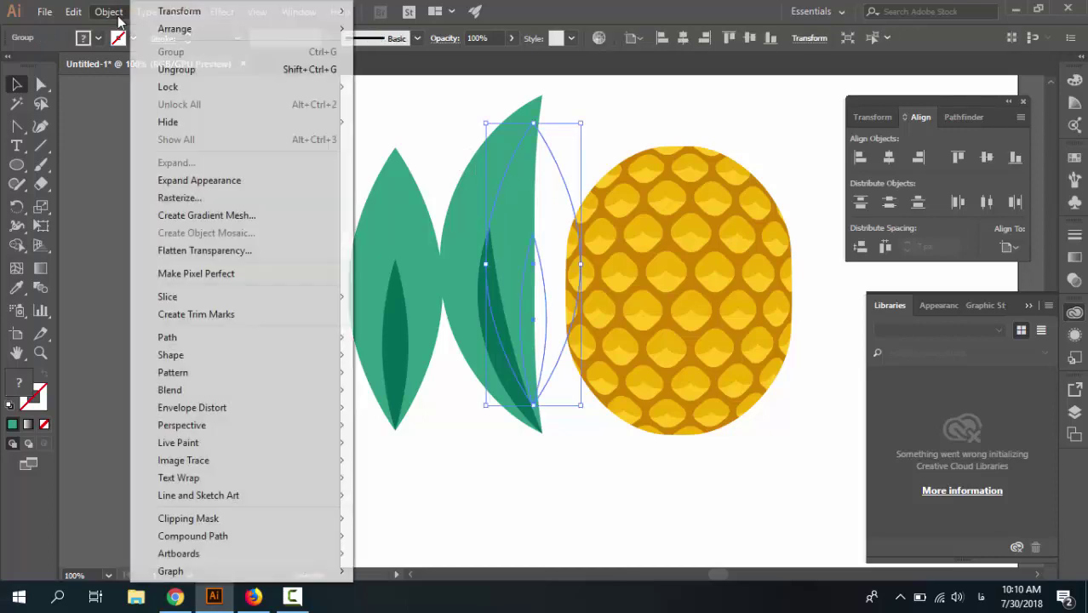
pyautogui.click(177, 179)
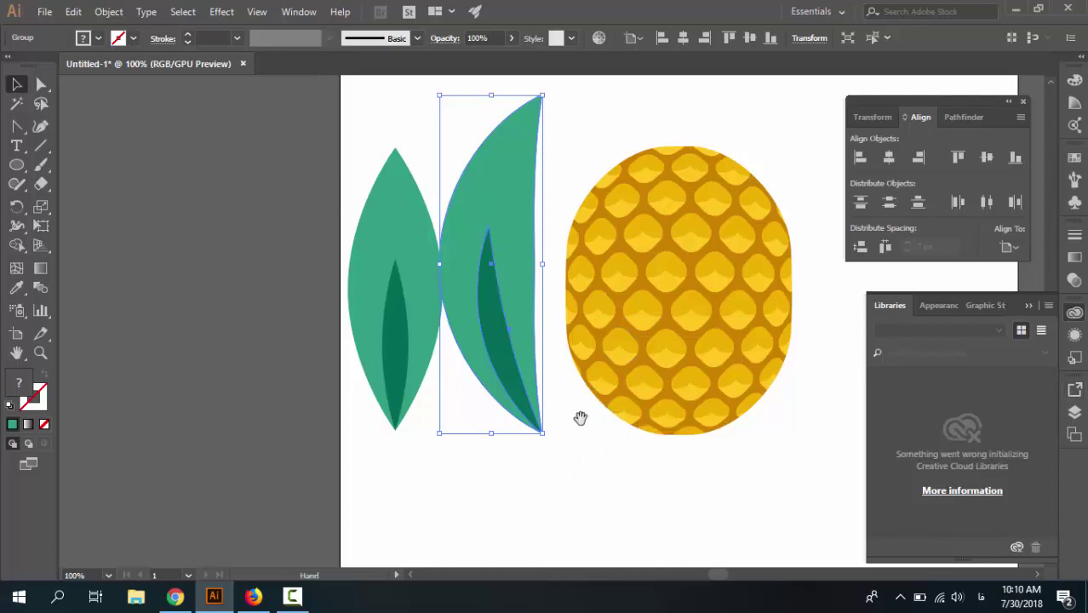
# Move the curved leaf to the artboard top and scale the straight leaf down onto the pineapple top.
pyautogui.moveTo(578, 415); pyautogui.dragTo(503, 502)
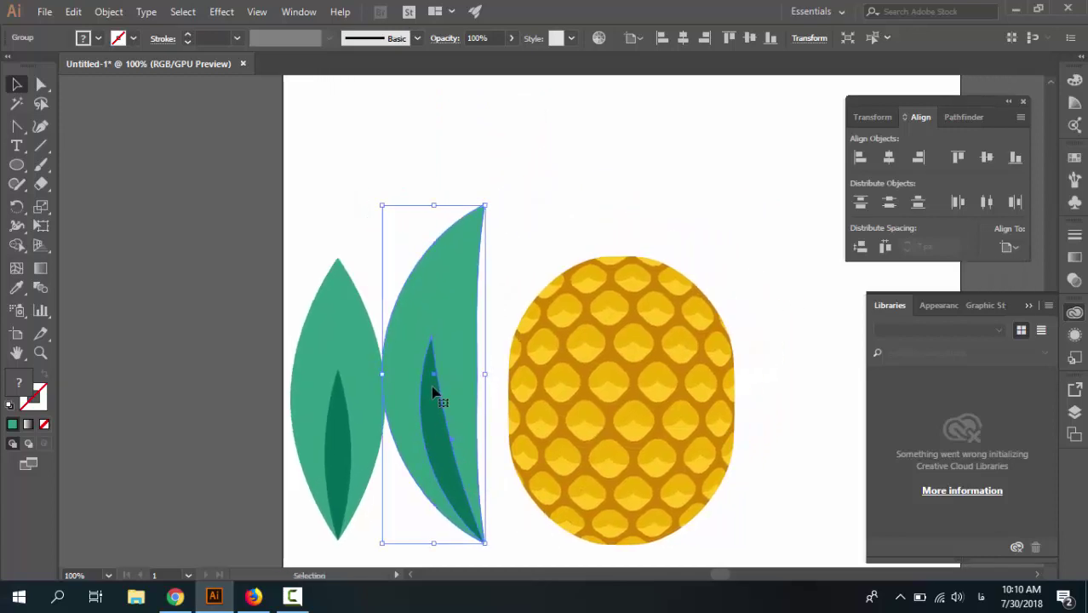
pyautogui.moveTo(454, 392); pyautogui.dragTo(421, 155)
pyautogui.moveTo(349, 436); pyautogui.dragTo(643, 240)
pyautogui.scroll(2, 638, 221)
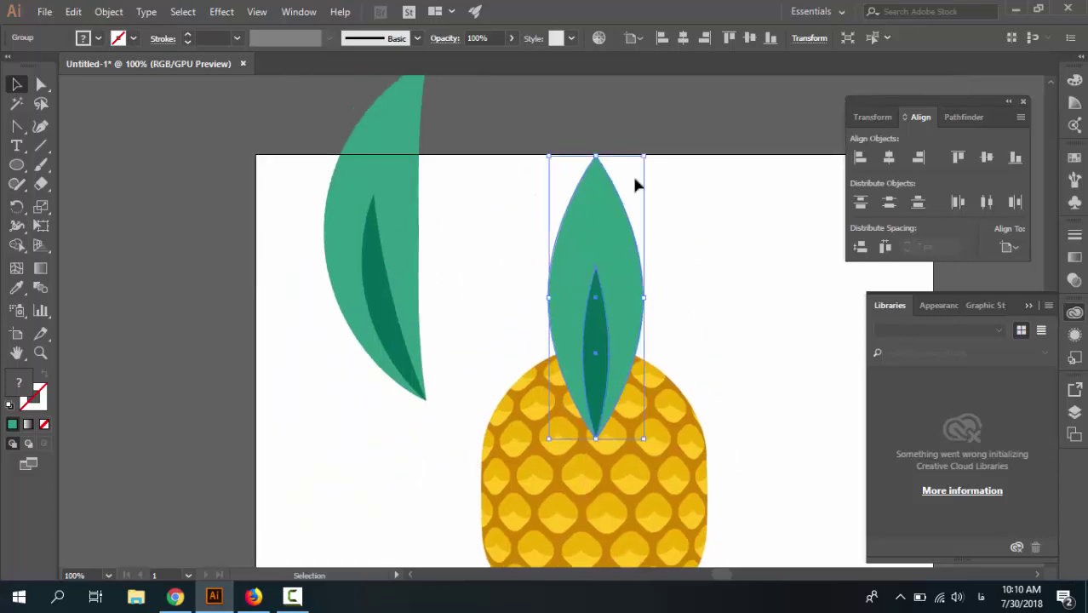
pyautogui.moveTo(643, 157); pyautogui.dragTo(624, 220)
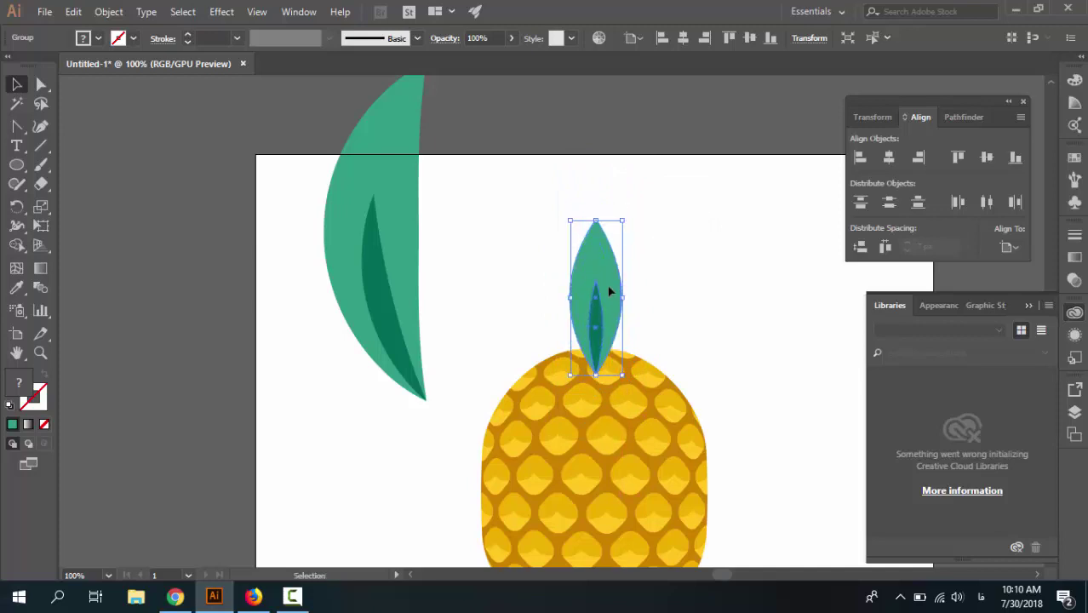
pyautogui.moveTo(606, 288); pyautogui.dragTo(606, 288)
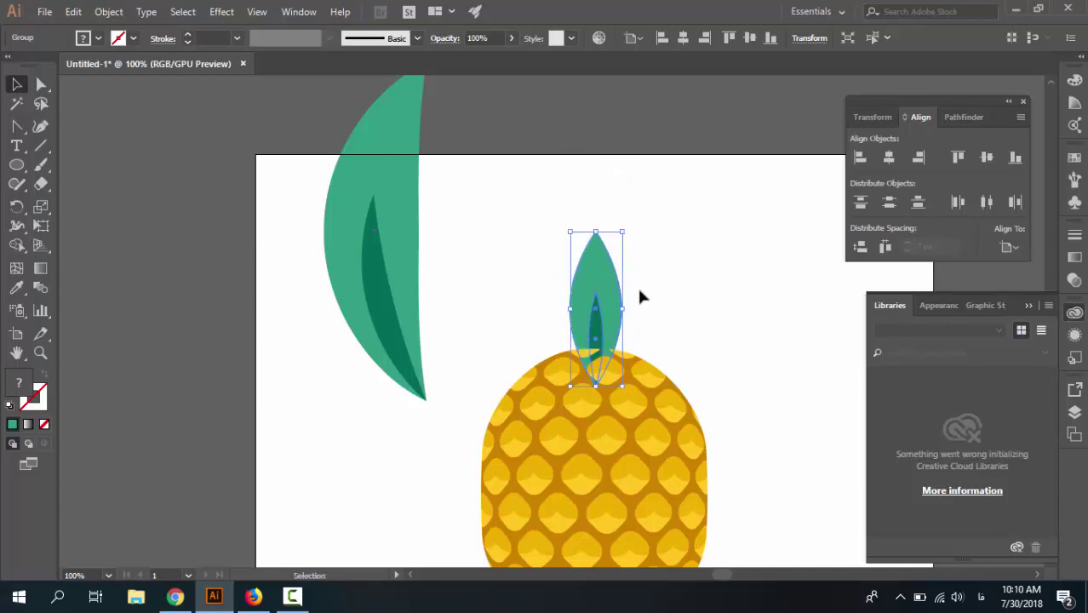
pyautogui.click(645, 296)
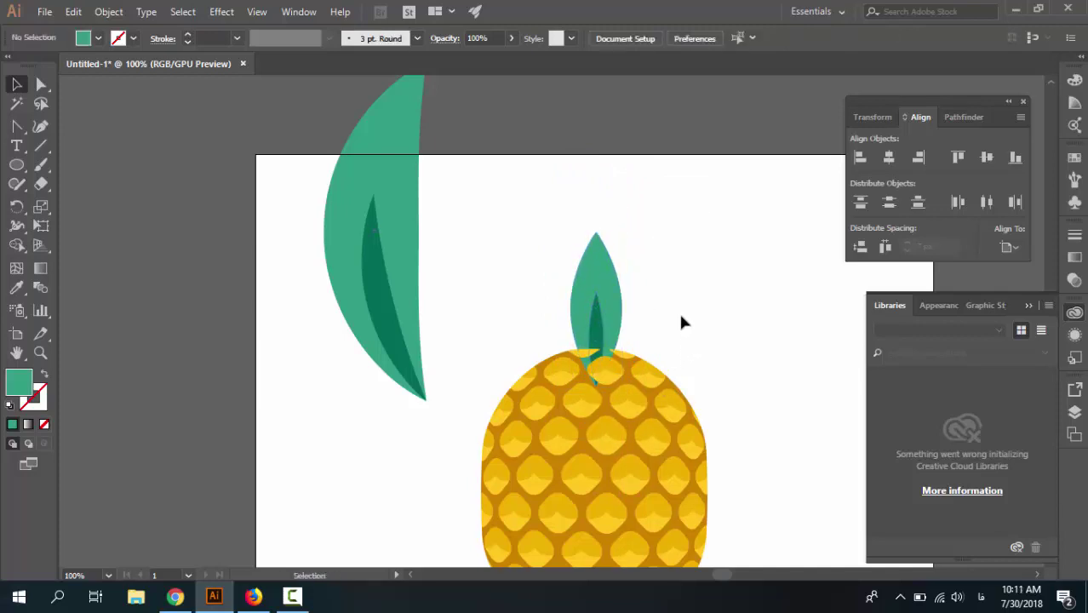
# Send the small leaf to the back and centre it horizontally over the pineapple.
pyautogui.press('a')
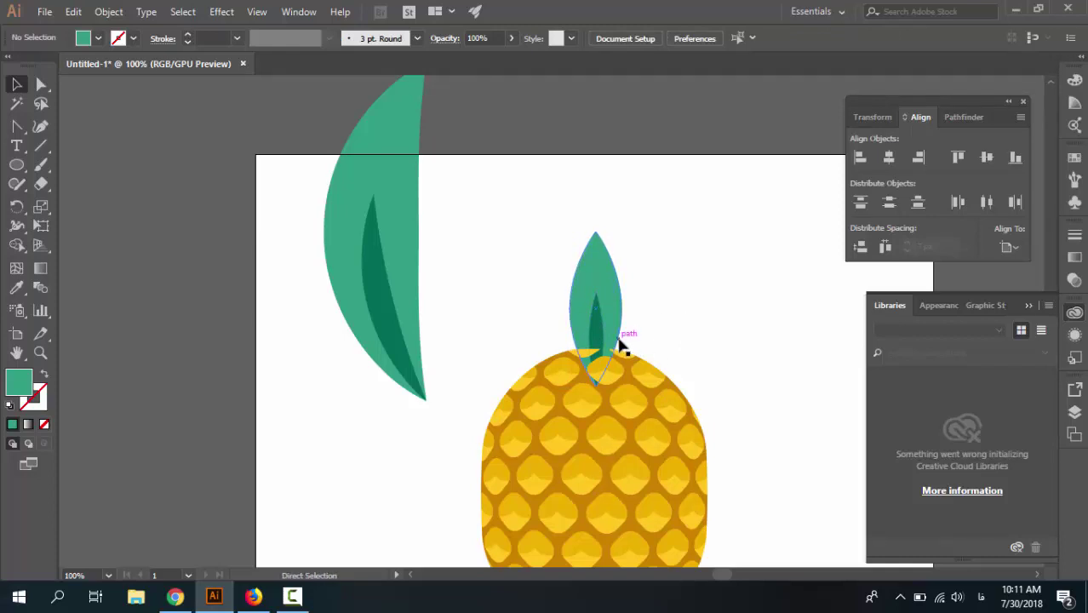
pyautogui.press('v')
pyautogui.moveTo(595, 333); pyautogui.dragTo(607, 287)
pyautogui.rightClick(605, 282)
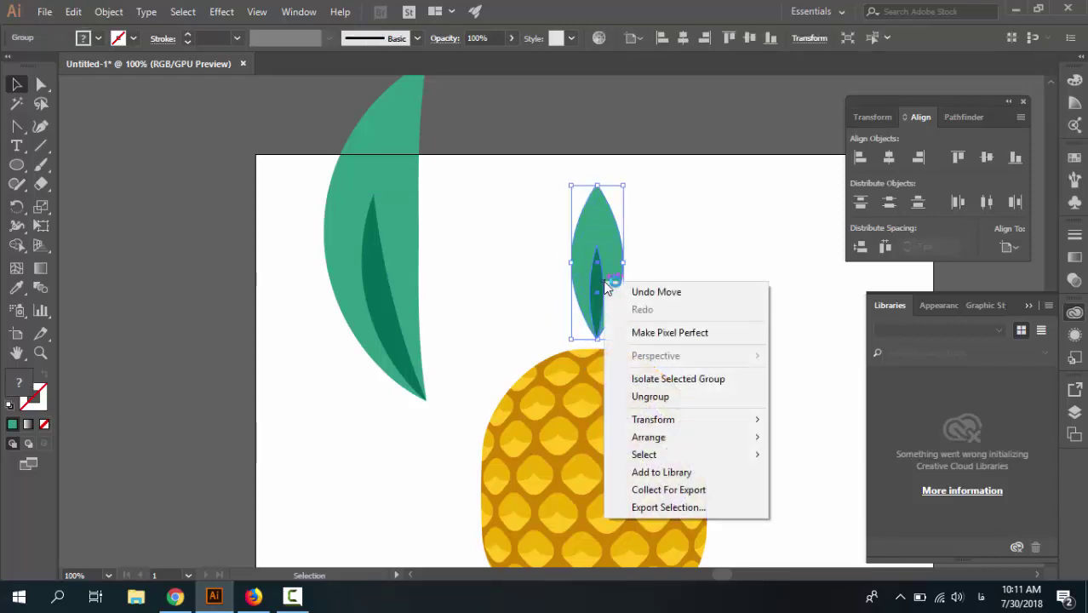
pyautogui.moveTo(658, 436)
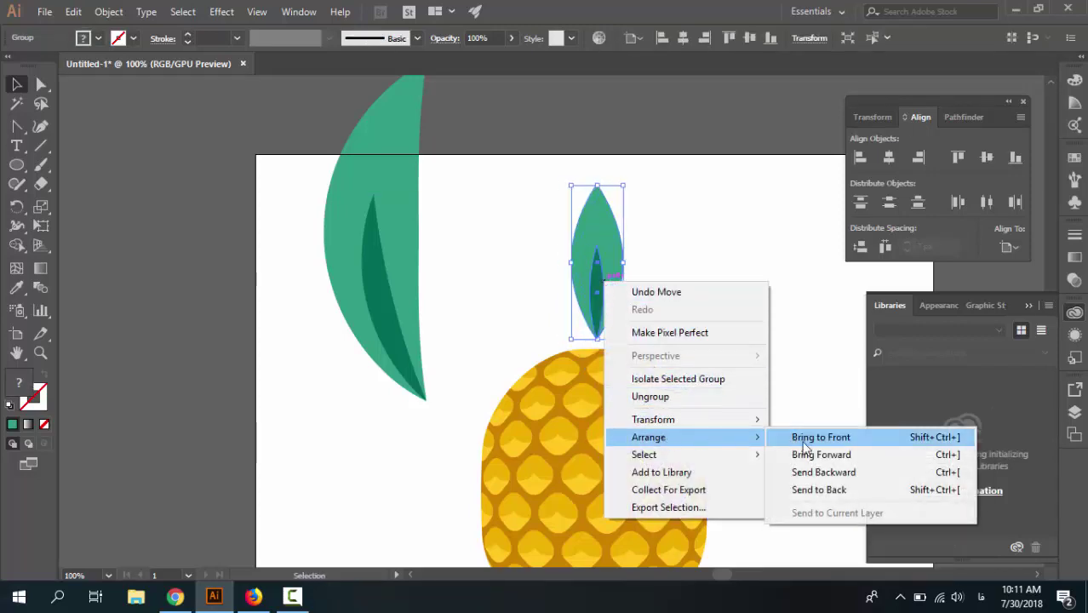
pyautogui.click(813, 491)
pyautogui.moveTo(599, 288); pyautogui.dragTo(605, 304)
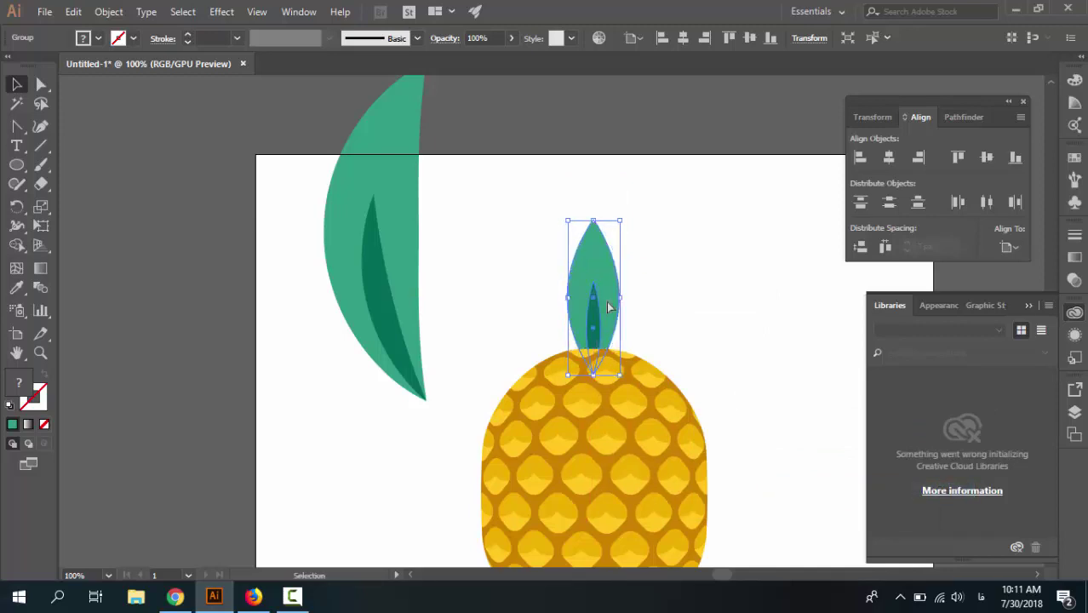
pyautogui.hotkey('ctrl', 'z')
pyautogui.click(889, 156)
# Bring the extra leaf beside the pineapple top and scale it down.
pyautogui.click(655, 320)
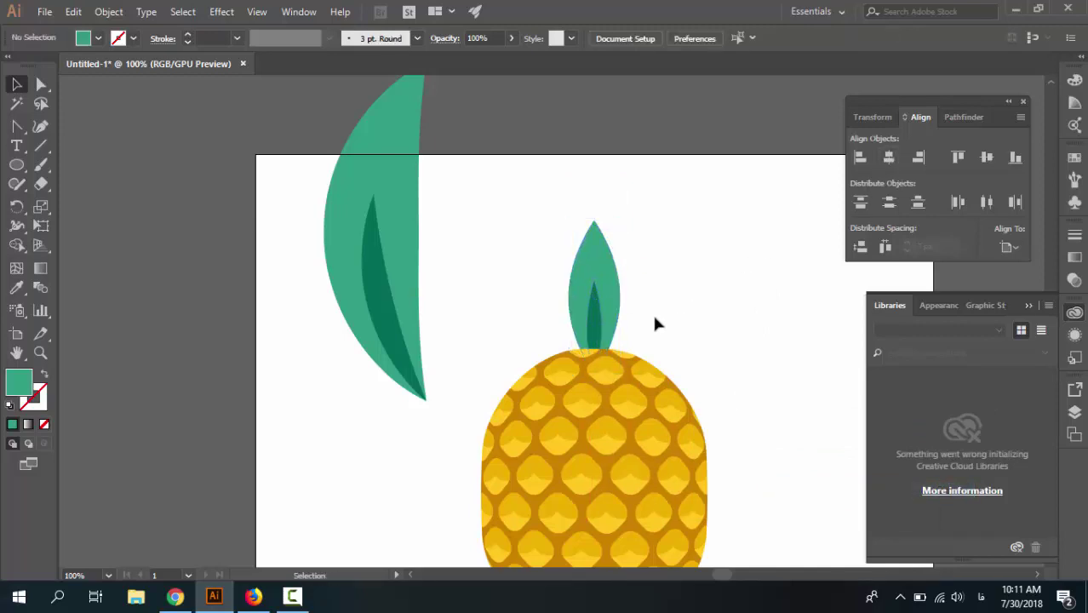
pyautogui.click(606, 315)
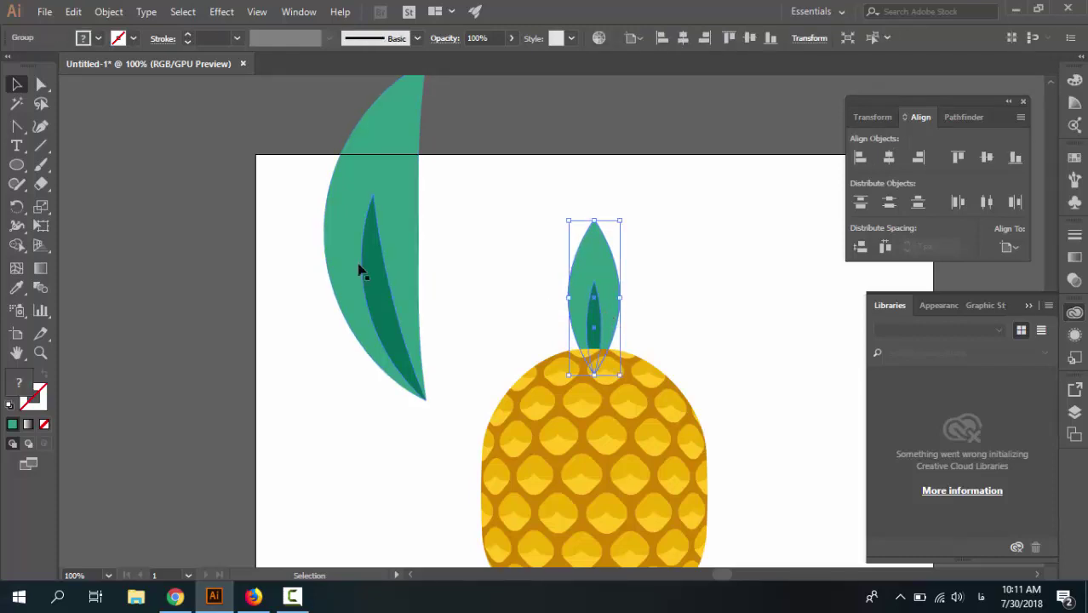
pyautogui.click(376, 287)
pyautogui.moveTo(376, 287); pyautogui.dragTo(460, 362)
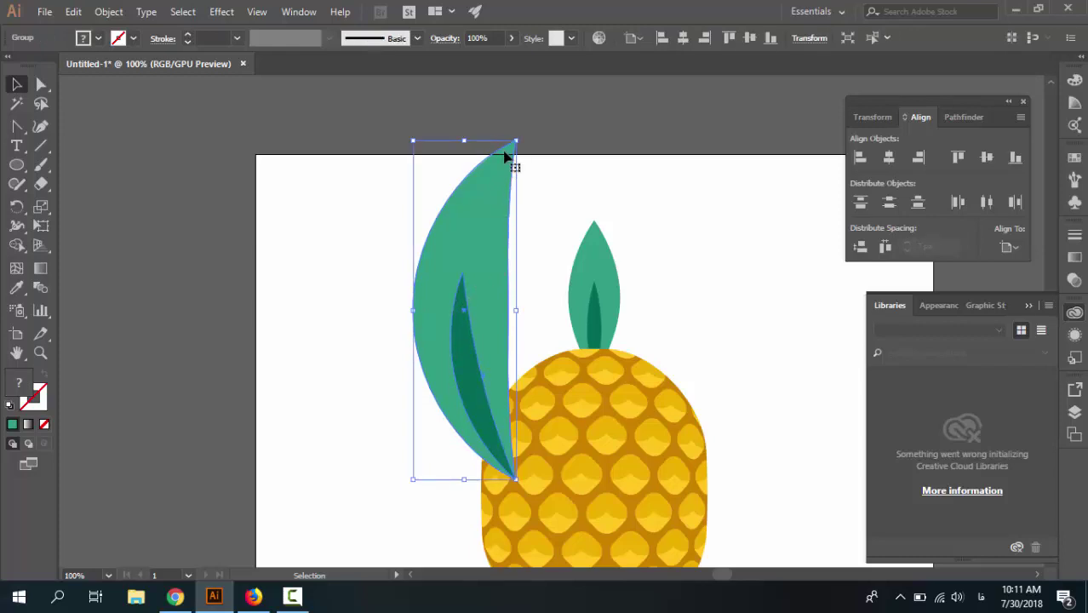
pyautogui.moveTo(514, 141); pyautogui.dragTo(486, 241)
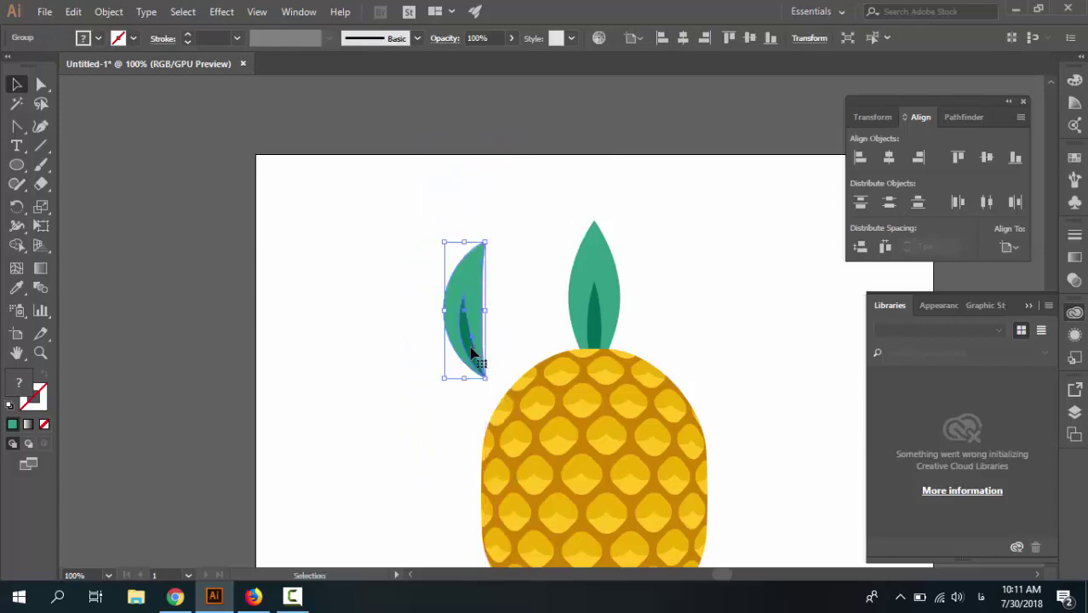
pyautogui.moveTo(483, 347); pyautogui.dragTo(555, 332)
# Send the small leaf to the back and nudge it into place over the upright leaf.
pyautogui.rightClick(555, 332)
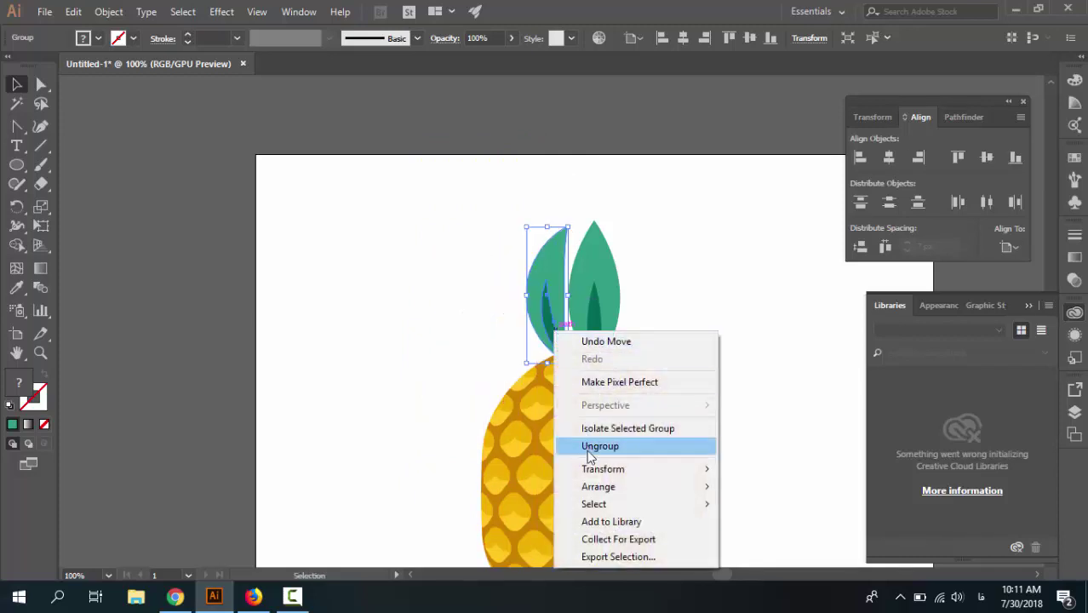
pyautogui.moveTo(597, 488)
pyautogui.click(802, 540)
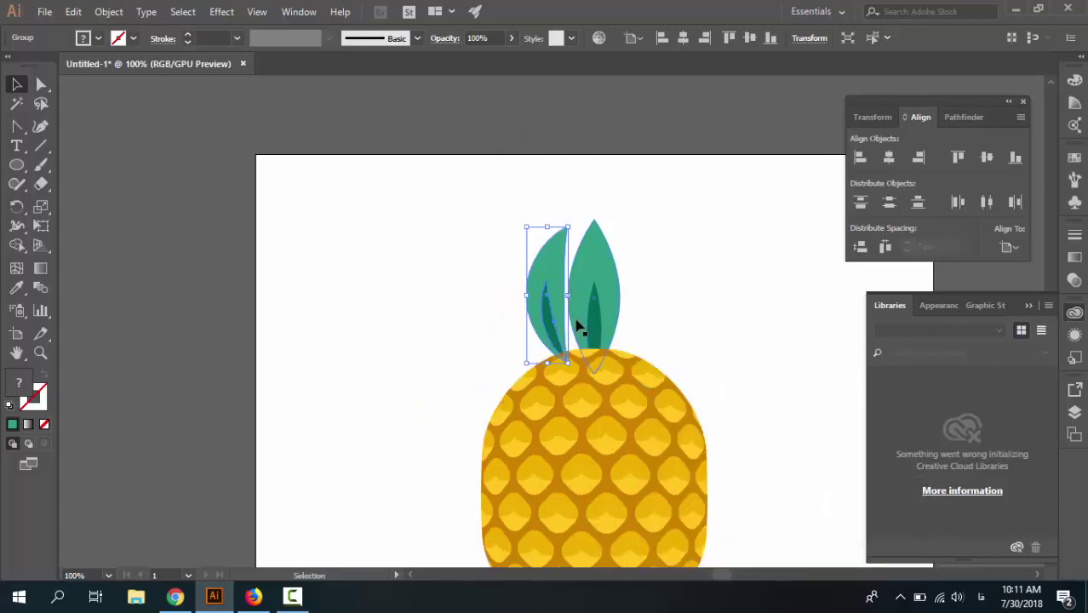
pyautogui.moveTo(561, 335); pyautogui.dragTo(570, 338)
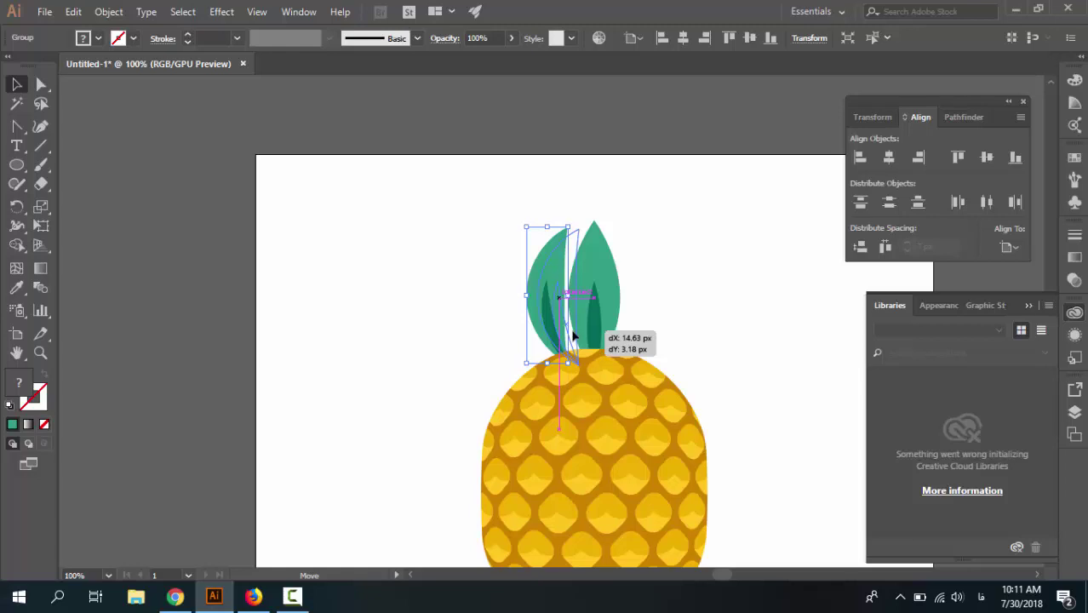
pyautogui.moveTo(575, 336); pyautogui.dragTo(593, 338)
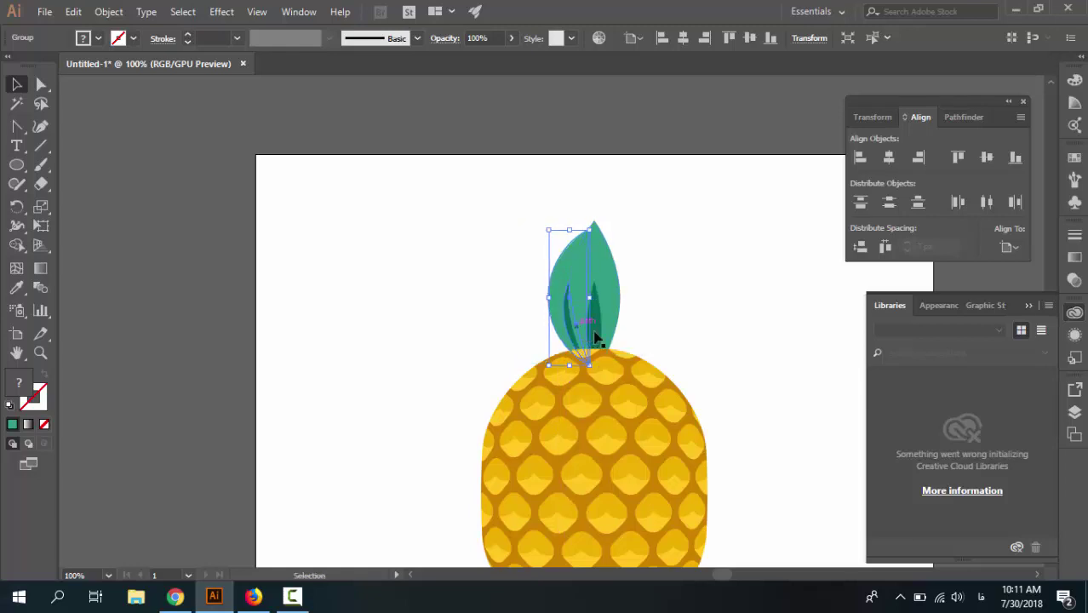
pyautogui.press('Up')
pyautogui.press('Up')
pyautogui.press('Up')
pyautogui.press('Up')
pyautogui.press('Up')
pyautogui.press('Up')
pyautogui.press('Up')
pyautogui.press('Up')
pyautogui.press('Up')
pyautogui.press('Up')
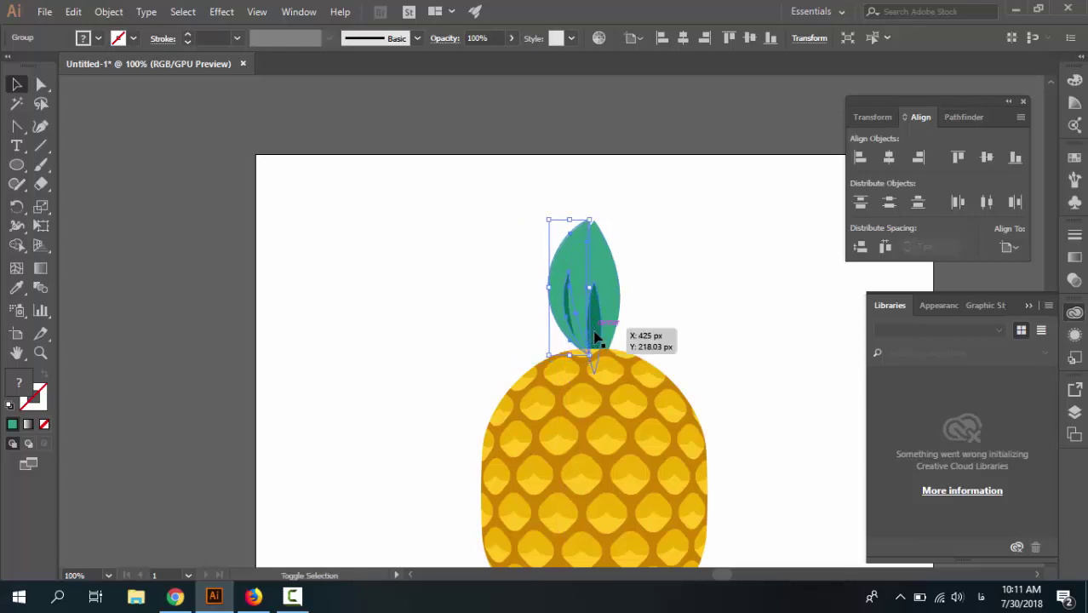
pyautogui.press('Down')
pyautogui.press('Down')
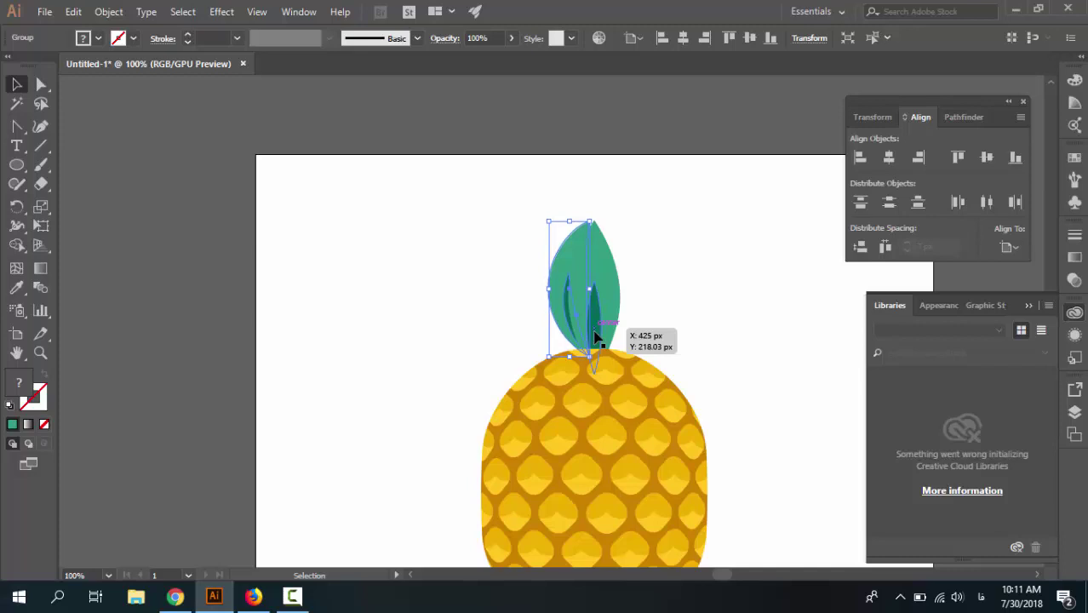
pyautogui.hotkey('shift', 'Left')
pyautogui.hotkey('shift', 'Right')
pyautogui.hotkey('shift', 'Left')
pyautogui.hotkey('shift', 'Left')
# Reflect the small leaf across the vertical axis.
pyautogui.rightClick(560, 284)
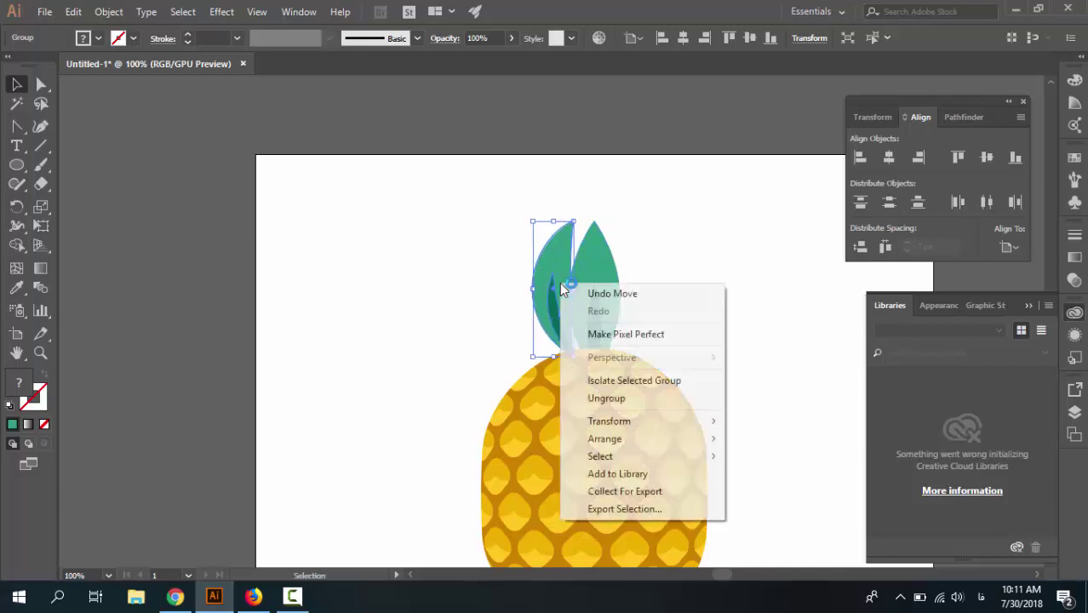
pyautogui.moveTo(606, 420)
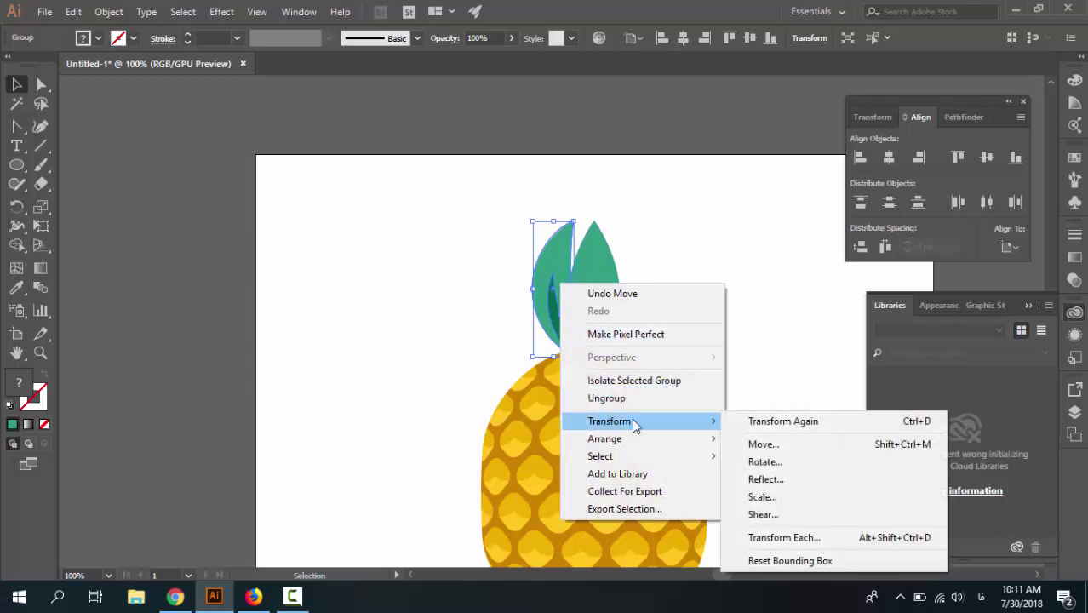
pyautogui.click(762, 479)
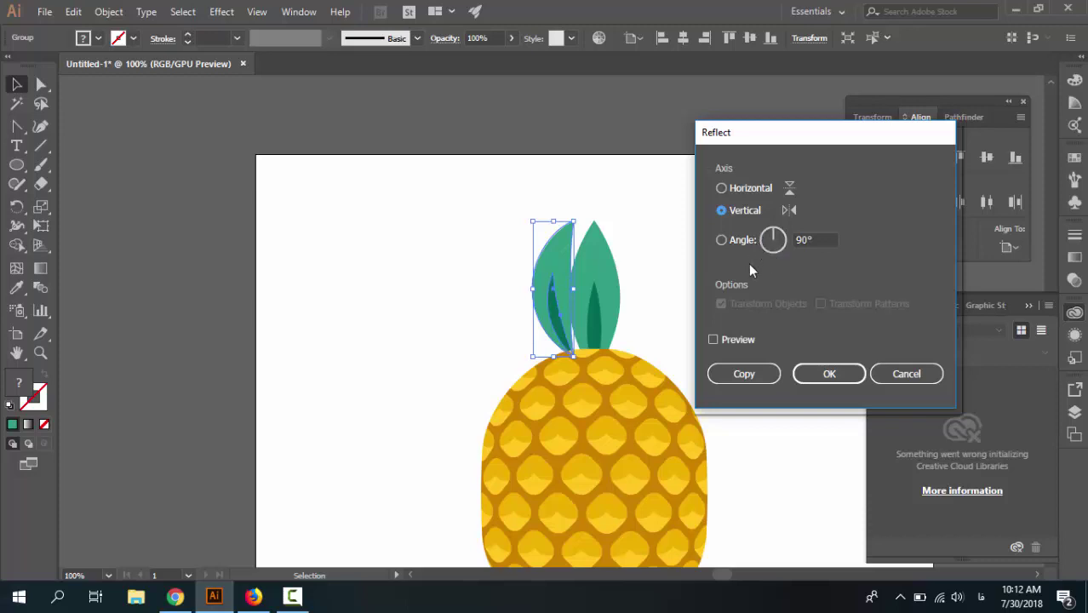
pyautogui.click(729, 341)
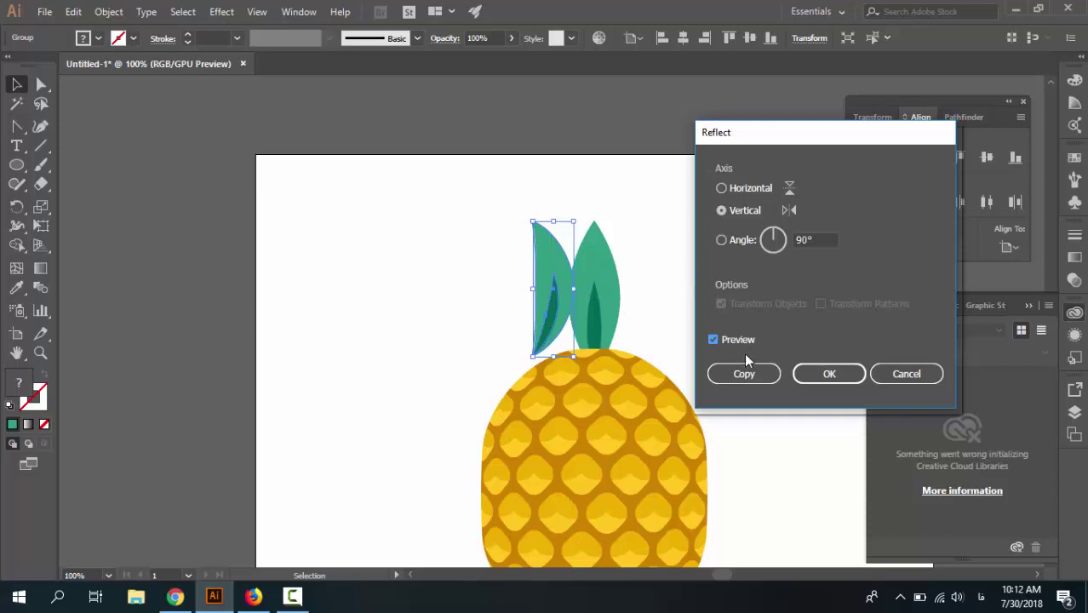
pyautogui.click(813, 375)
pyautogui.click(813, 375)
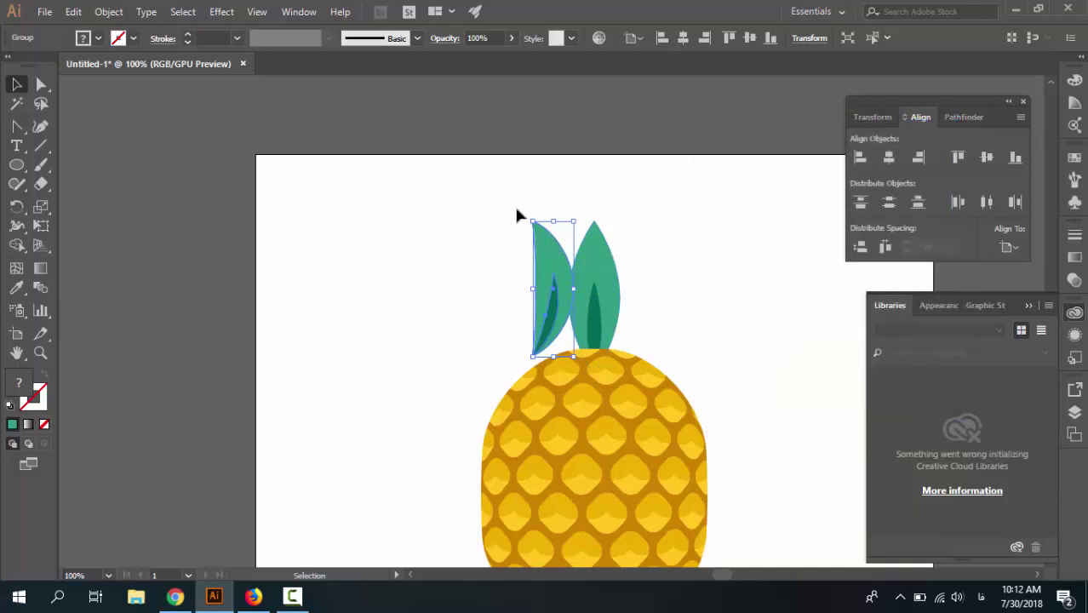
# Rotate the leaf counter-clockwise to lean left and nudge it down to the crown base.
pyautogui.moveTo(529, 214); pyautogui.dragTo(511, 228)
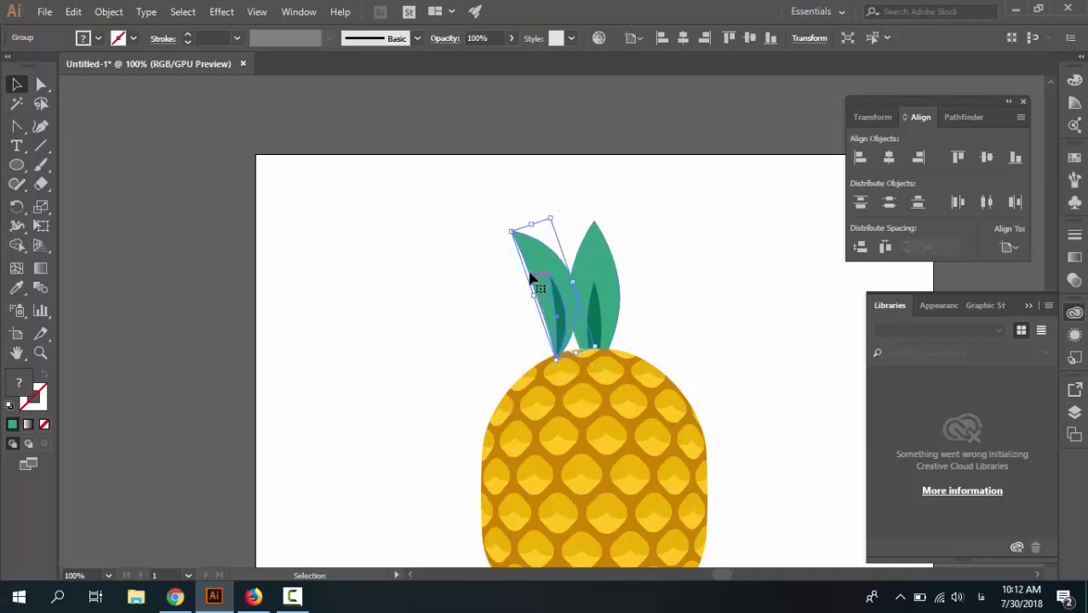
pyautogui.moveTo(507, 223); pyautogui.dragTo(501, 242)
pyautogui.moveTo(572, 330); pyautogui.dragTo(582, 330)
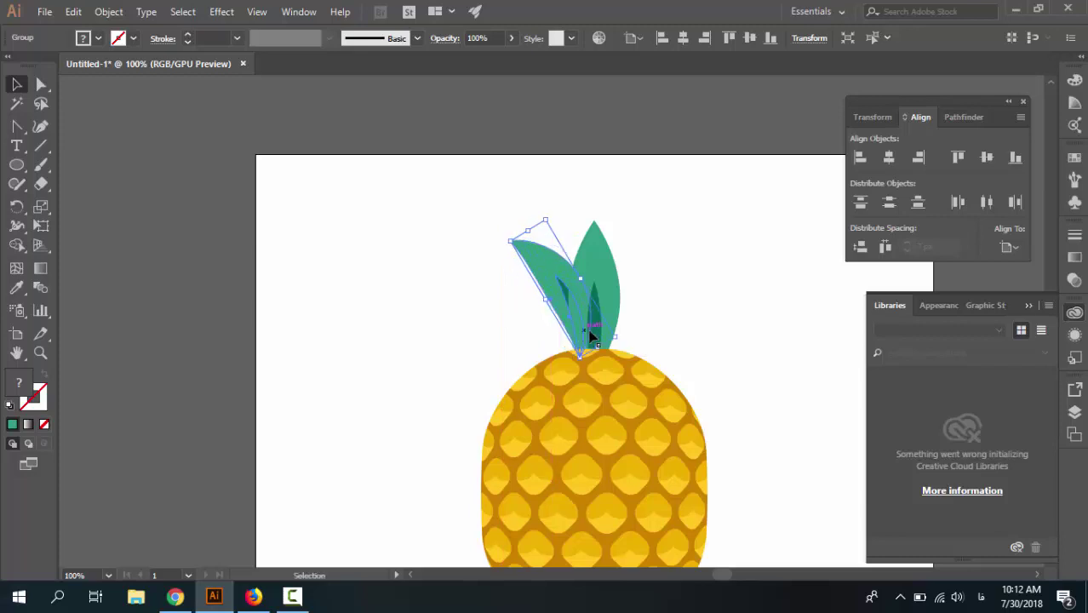
pyautogui.hotkey('shift', 'Left')
pyautogui.hotkey('shift', 'Left')
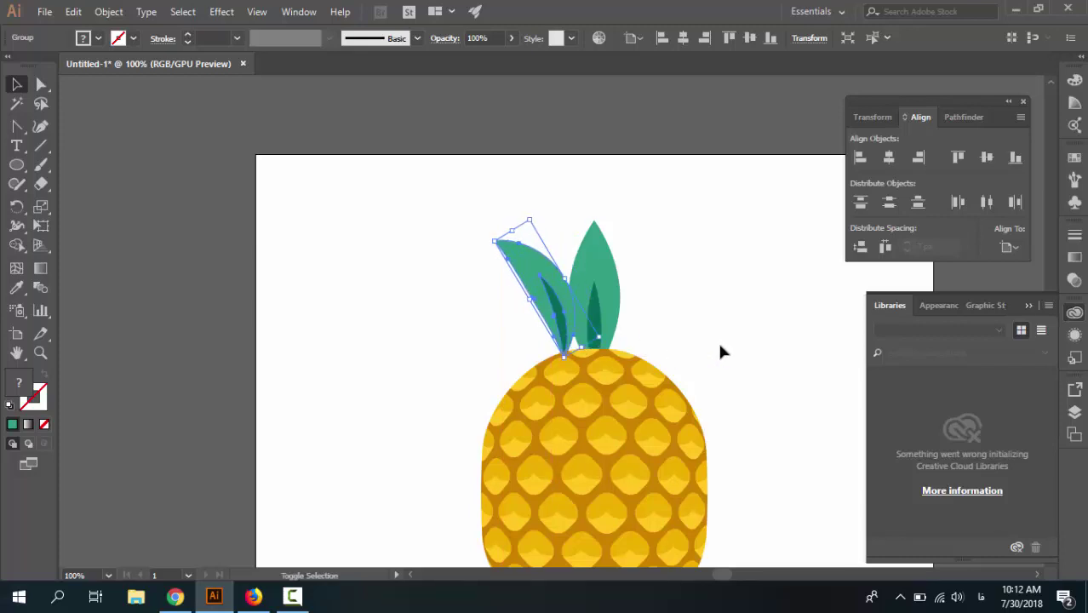
pyautogui.hotkey('shift', 'Right')
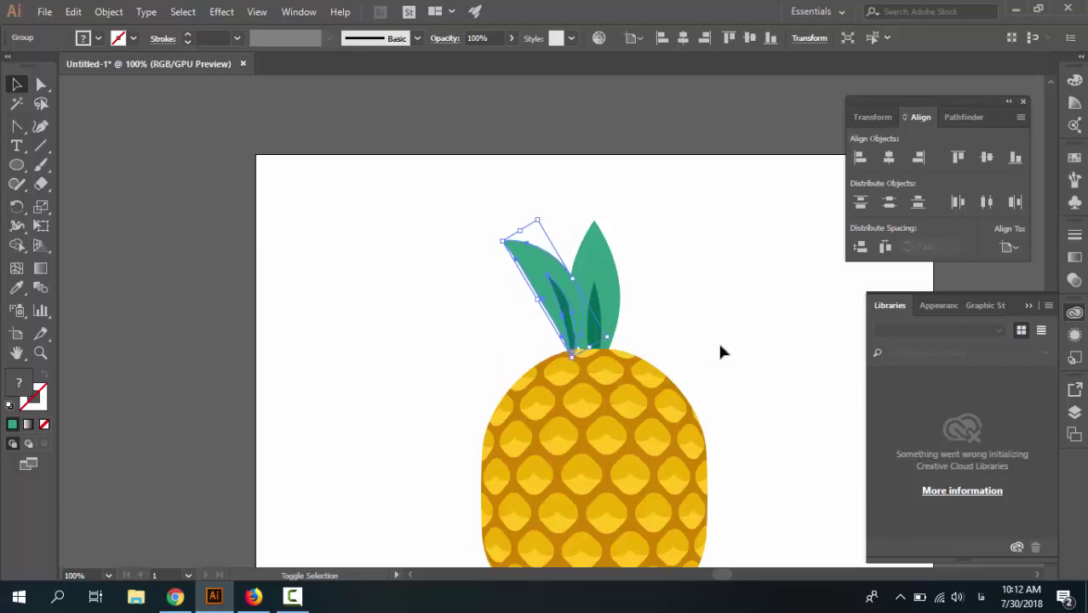
pyautogui.press('Left')
pyautogui.press('Left')
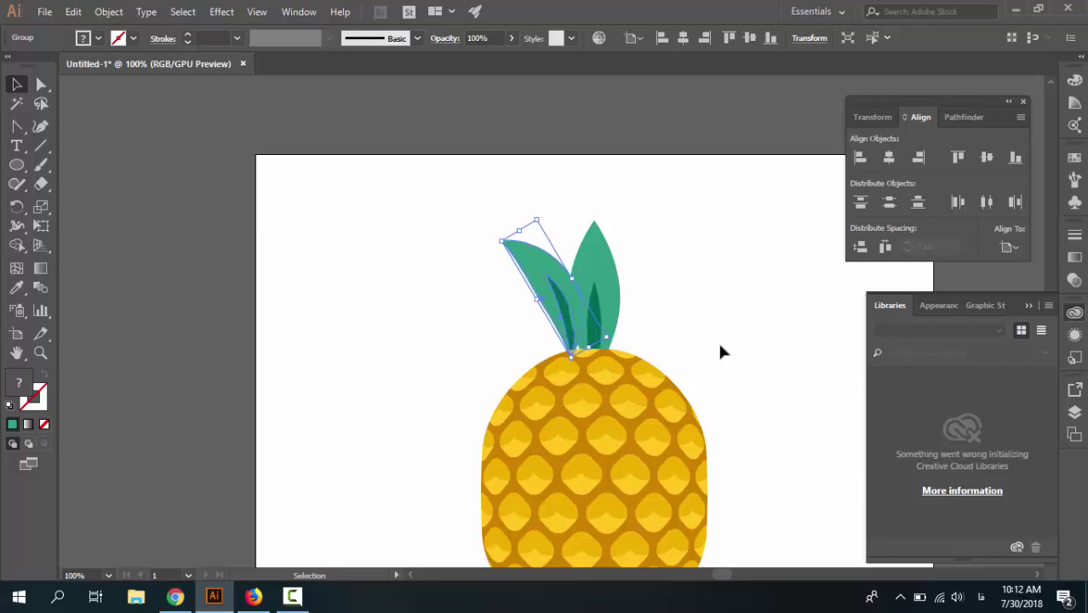
pyautogui.hotkey('shift', 'Down')
pyautogui.press('Down')
pyautogui.press('Down')
pyautogui.press('Down')
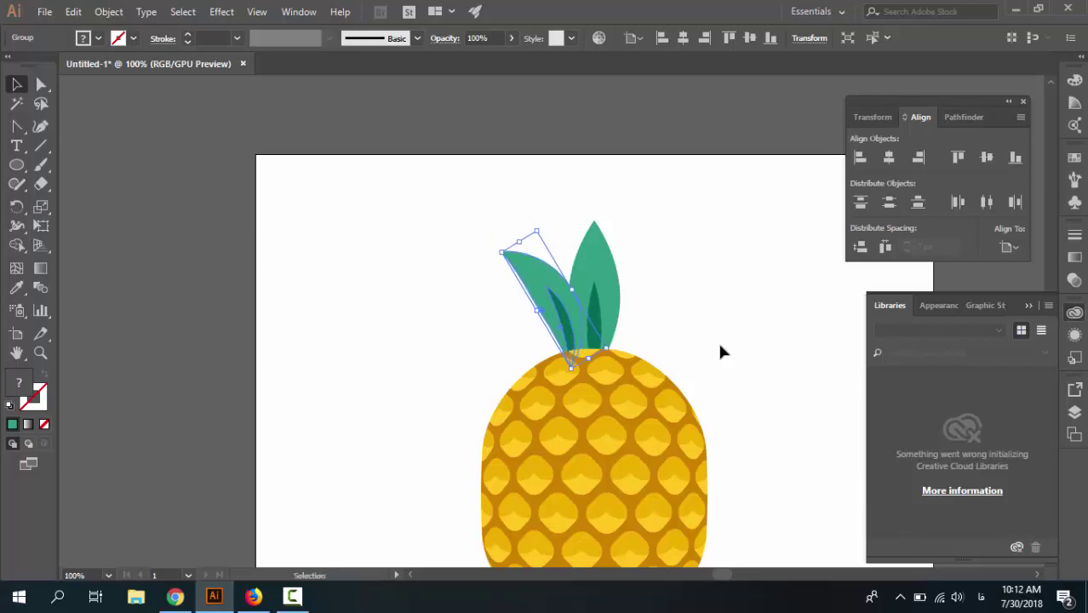
pyautogui.click(468, 335)
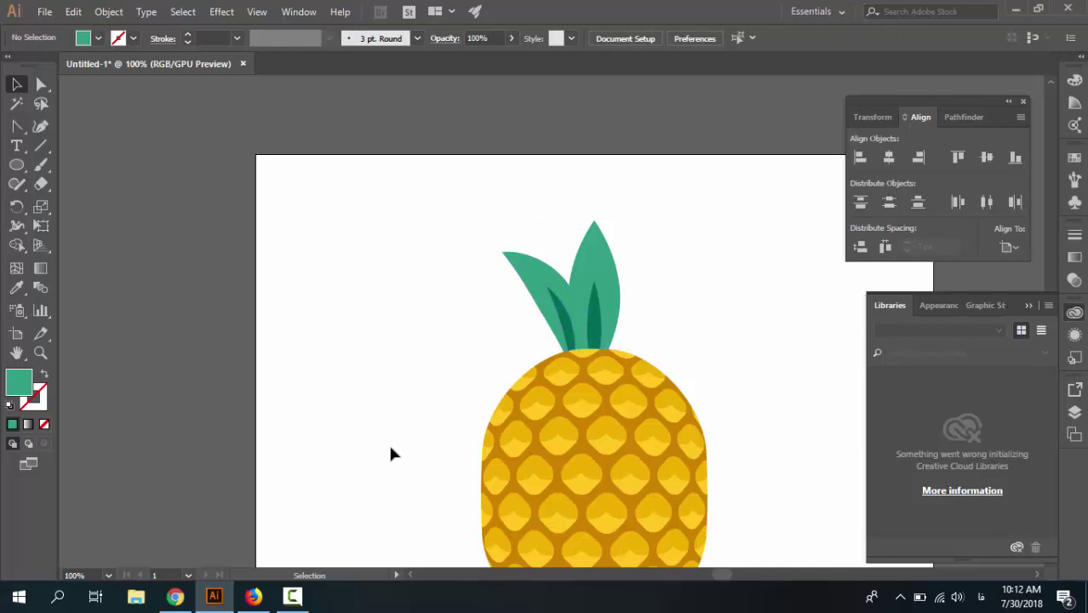
# Nudge the left-leaning leaf slightly down and to the right.
pyautogui.click(538, 292)
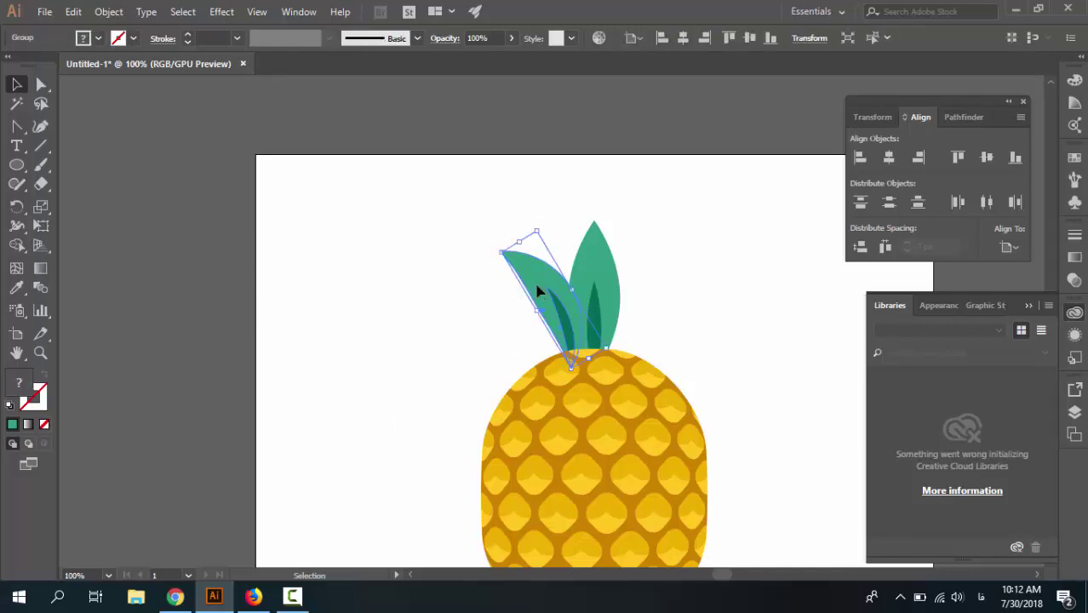
pyautogui.moveTo(538, 292); pyautogui.dragTo(540, 293)
pyautogui.click(430, 241)
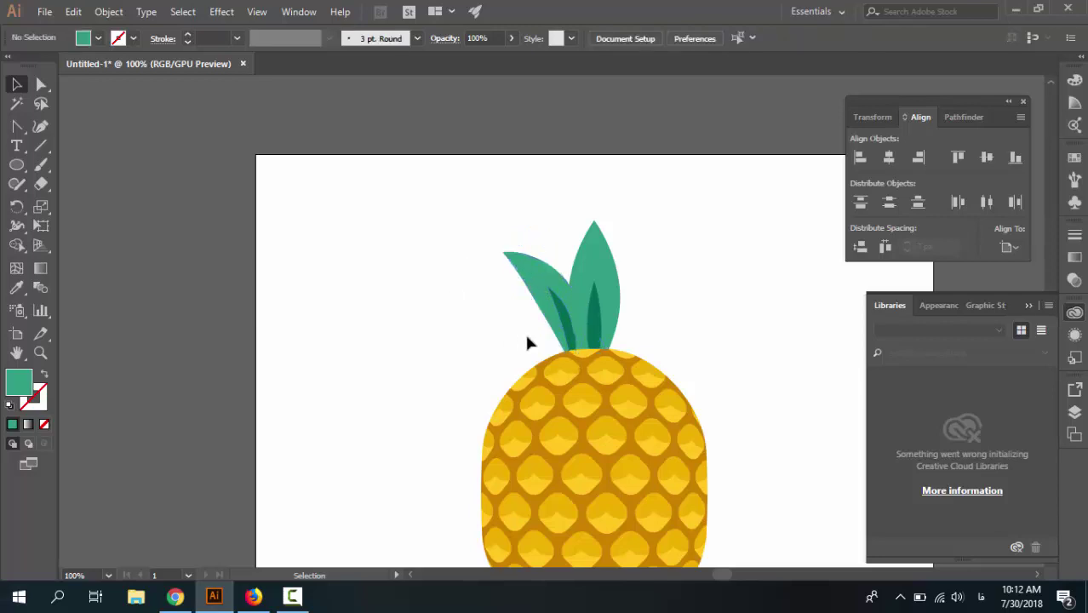
# Make a vertically reflected copy of the left leaf and shift it to the crown's right side.
pyautogui.click(564, 331)
pyautogui.rightClick(564, 327)
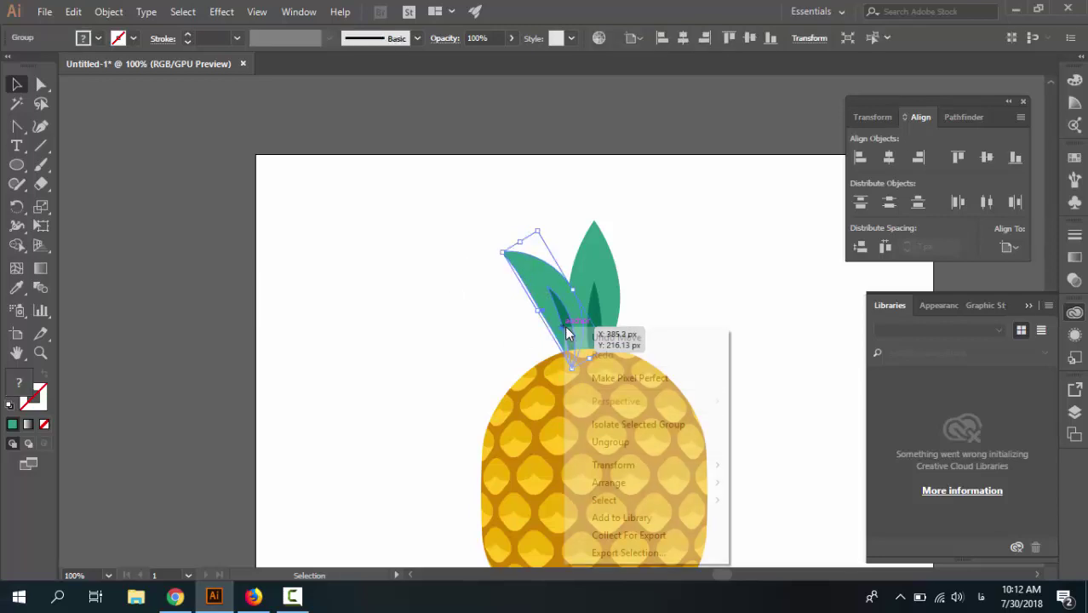
pyautogui.moveTo(638, 468)
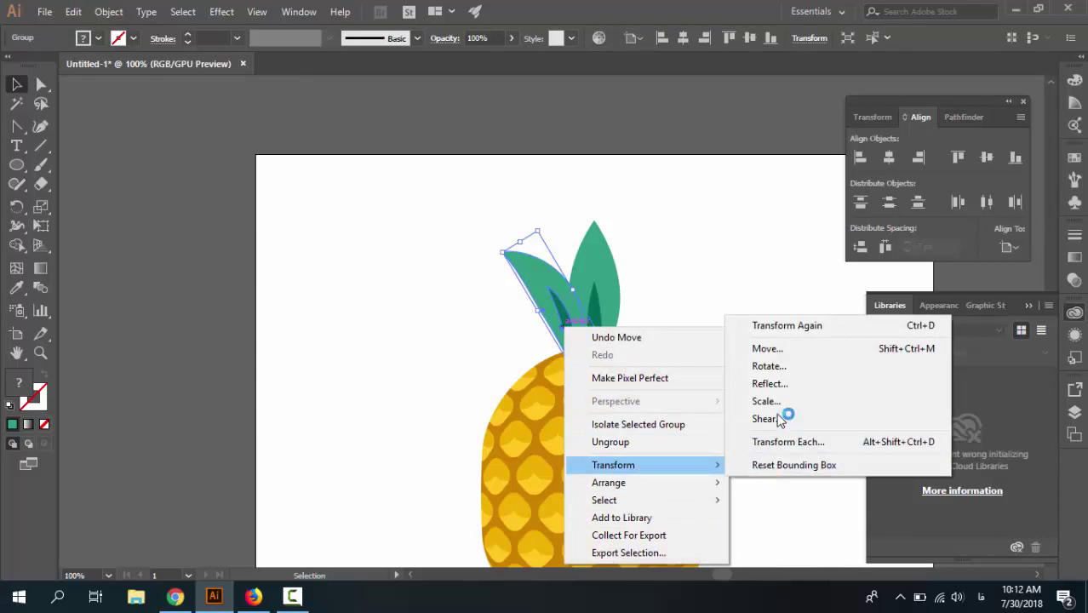
pyautogui.click(770, 384)
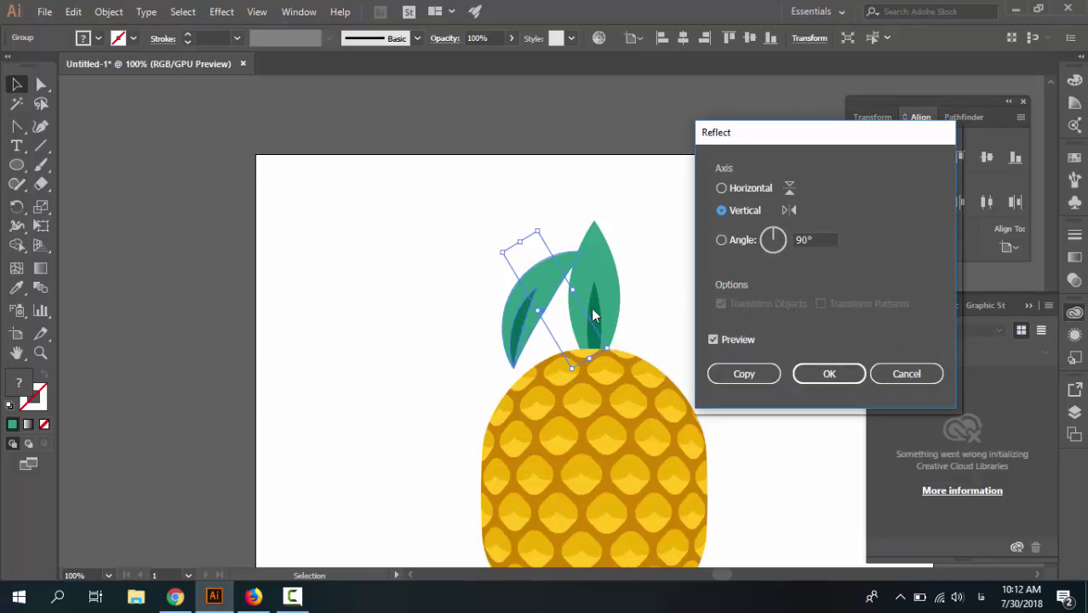
pyautogui.click(726, 371)
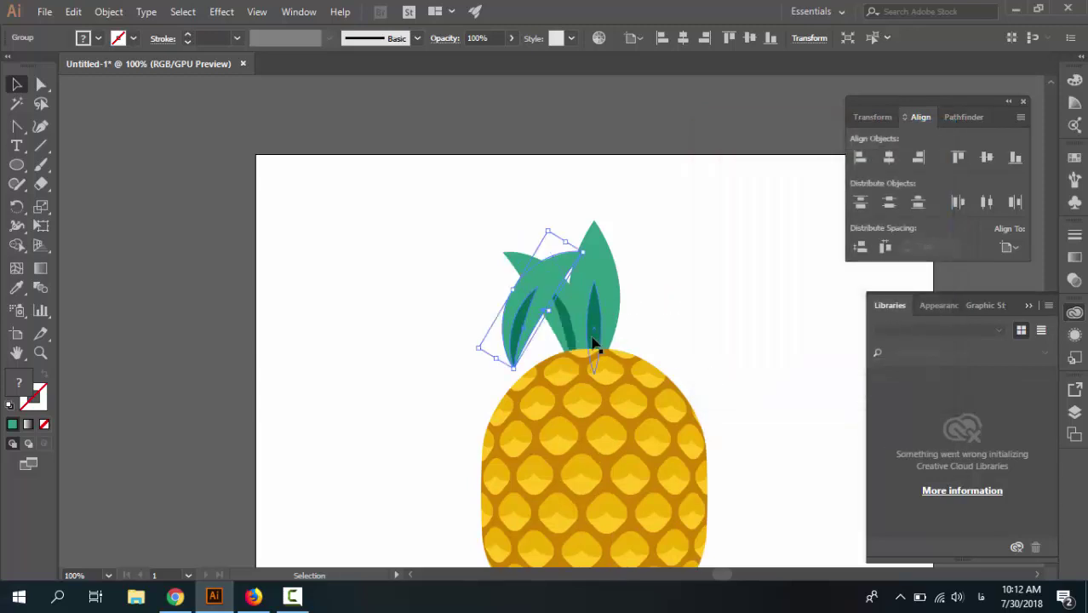
pyautogui.hotkey('shift', 'Right')
pyautogui.hotkey('shift', 'Right')
pyautogui.hotkey('shift', 'Right')
pyautogui.hotkey('shift', 'Right')
pyautogui.hotkey('shift', 'Right')
pyautogui.hotkey('shift', 'Right')
pyautogui.hotkey('shift', 'Right')
pyautogui.hotkey('shift', 'Right')
pyautogui.hotkey('shift', 'Right')
pyautogui.hotkey('shift', 'Right')
pyautogui.hotkey('shift', 'Right')
pyautogui.hotkey('shift', 'Right')
pyautogui.hotkey('shift', 'Right')
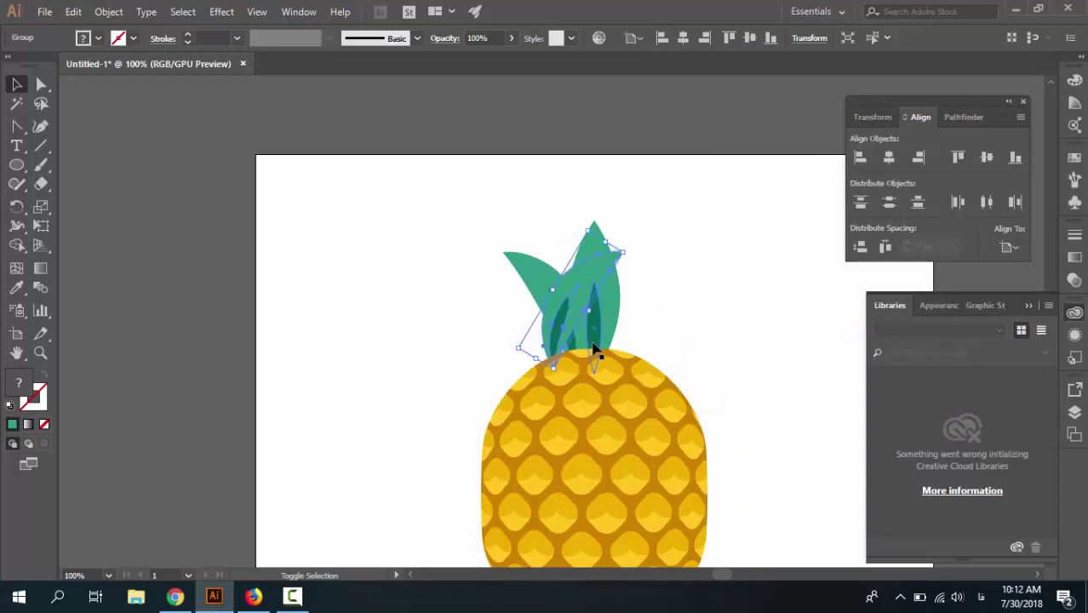
pyautogui.hotkey('shift', 'Right')
pyautogui.hotkey('shift', 'Right')
pyautogui.hotkey('shift', 'Right')
pyautogui.hotkey('shift', 'Right')
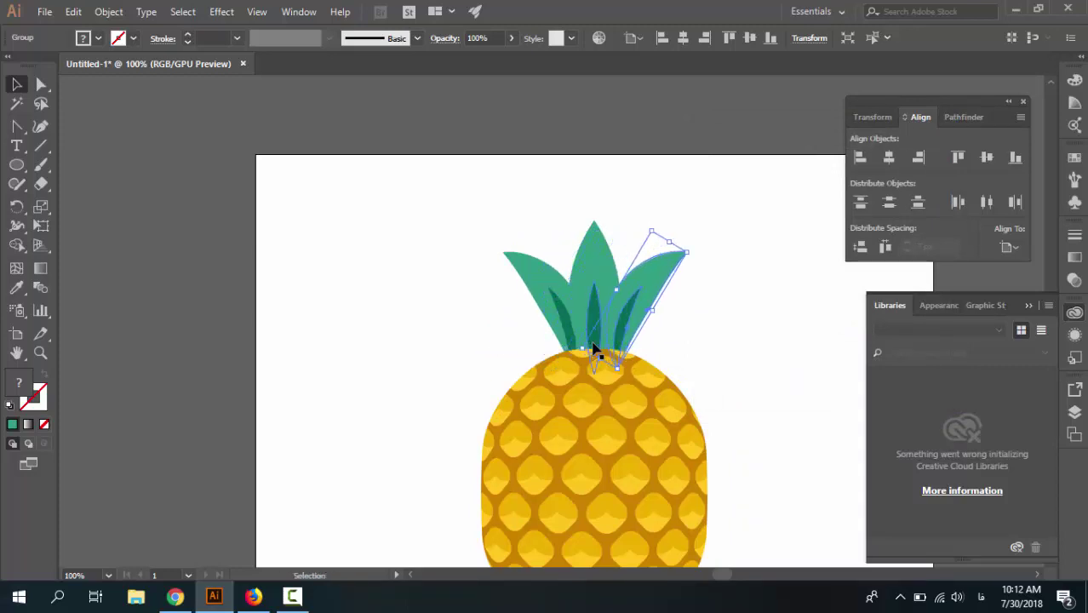
pyautogui.click(683, 340)
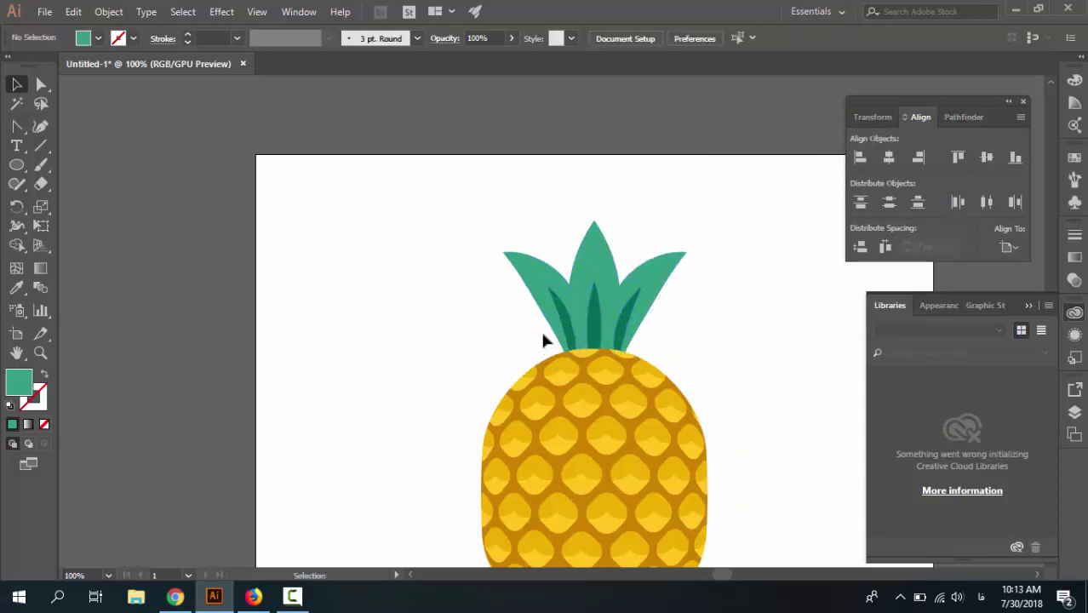
pyautogui.click(537, 297)
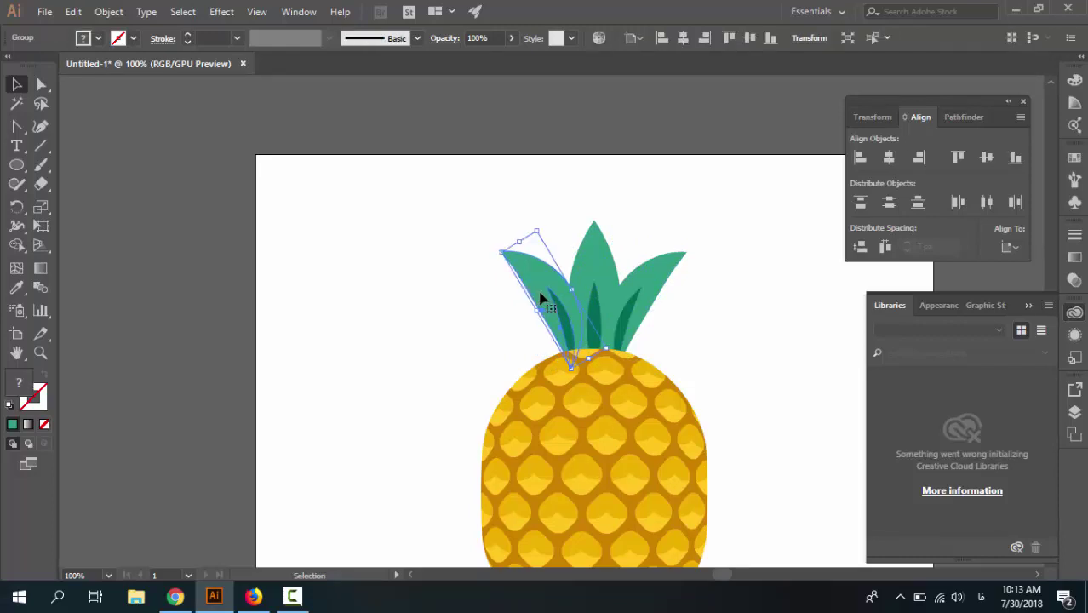
pyautogui.click(460, 329)
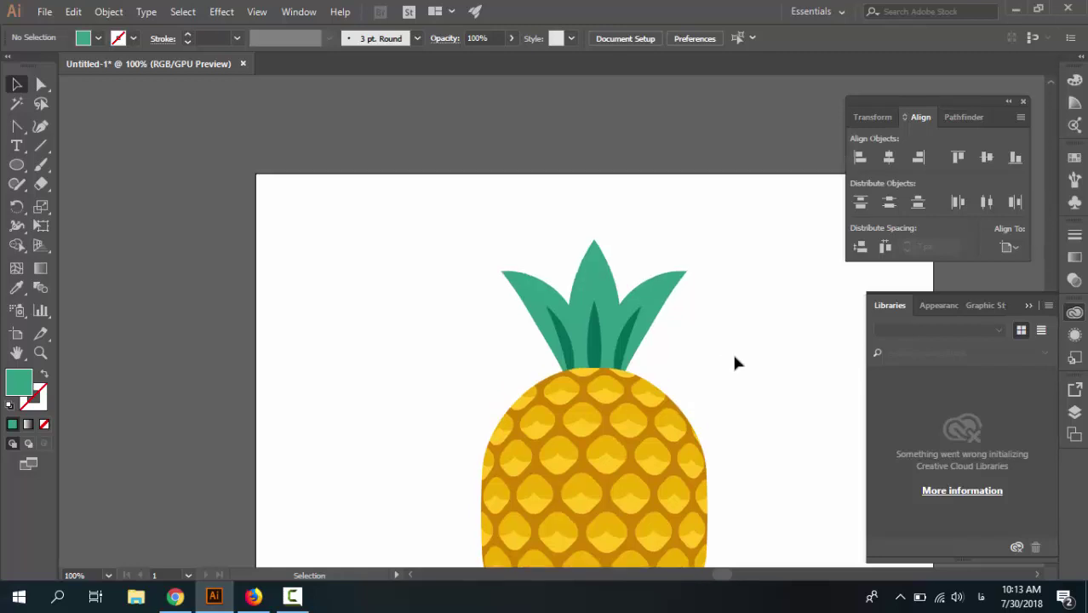
# Group the right, left and centre leaves into a single crown group.
pyautogui.scroll(-2, 735, 362)
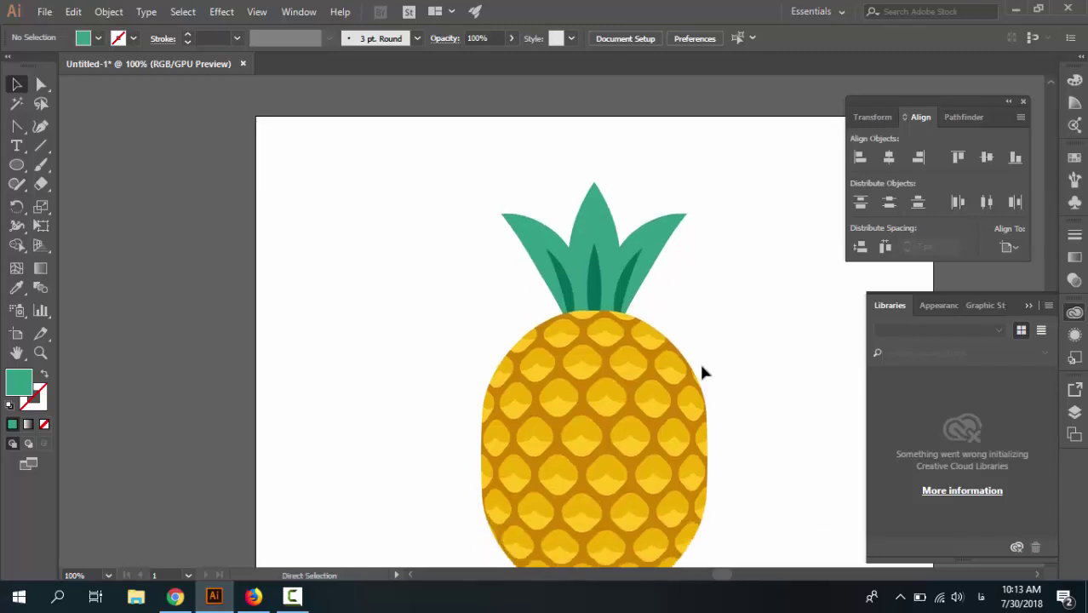
pyautogui.hotkey('ctrl', '-')
pyautogui.hotkey('ctrl', '+')
pyautogui.hotkey('ctrl', '+')
pyautogui.hotkey('ctrl', '-')
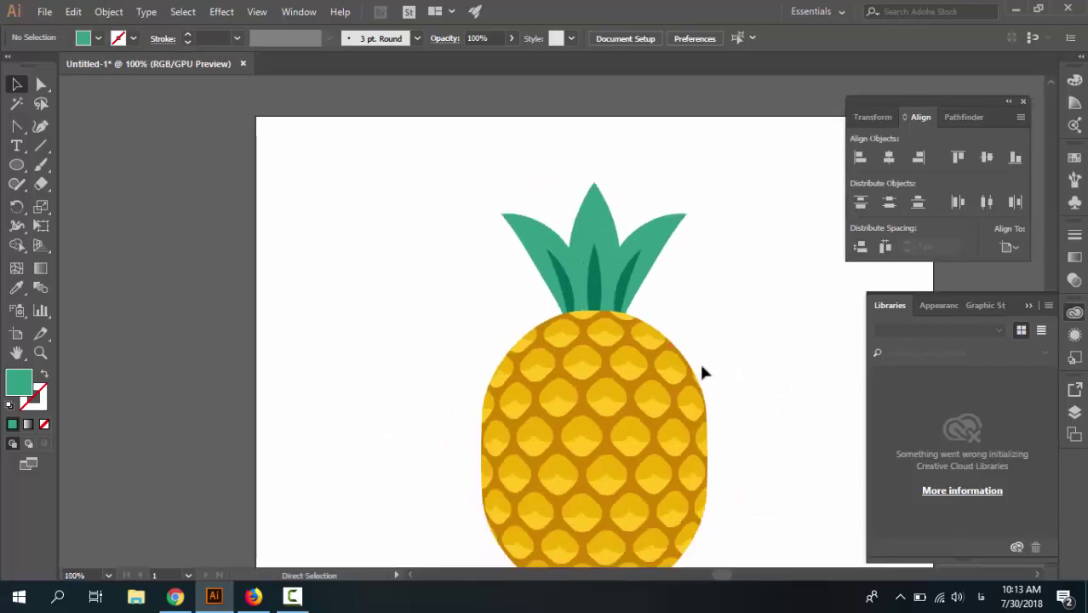
pyautogui.hotkey('ctrl', '+')
pyautogui.moveTo(721, 331); pyautogui.dragTo(573, 345)
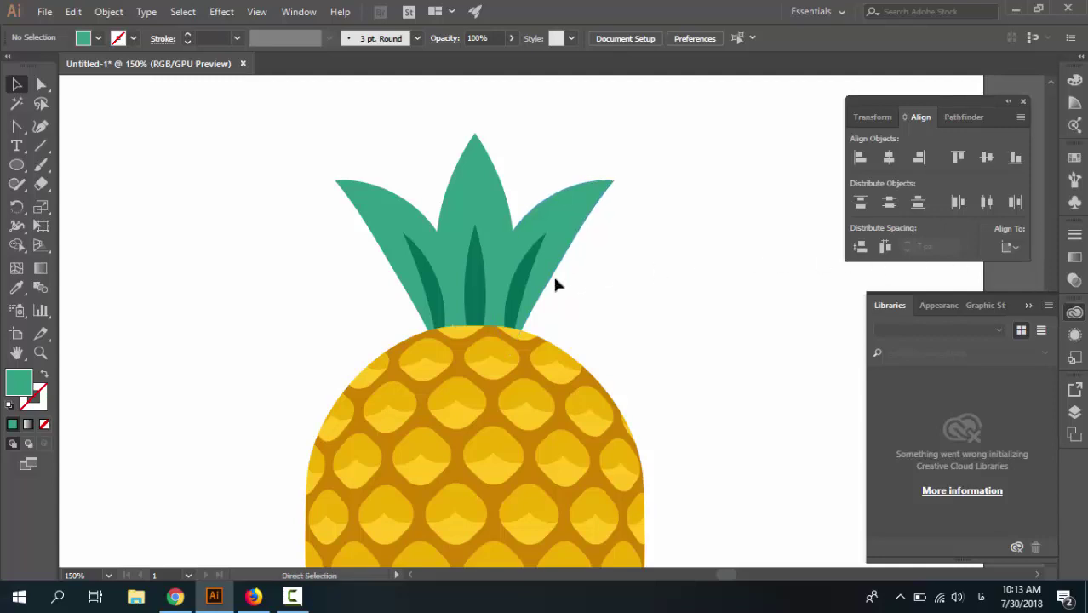
pyautogui.hotkey('ctrl', '-')
pyautogui.hotkey('ctrl', '-')
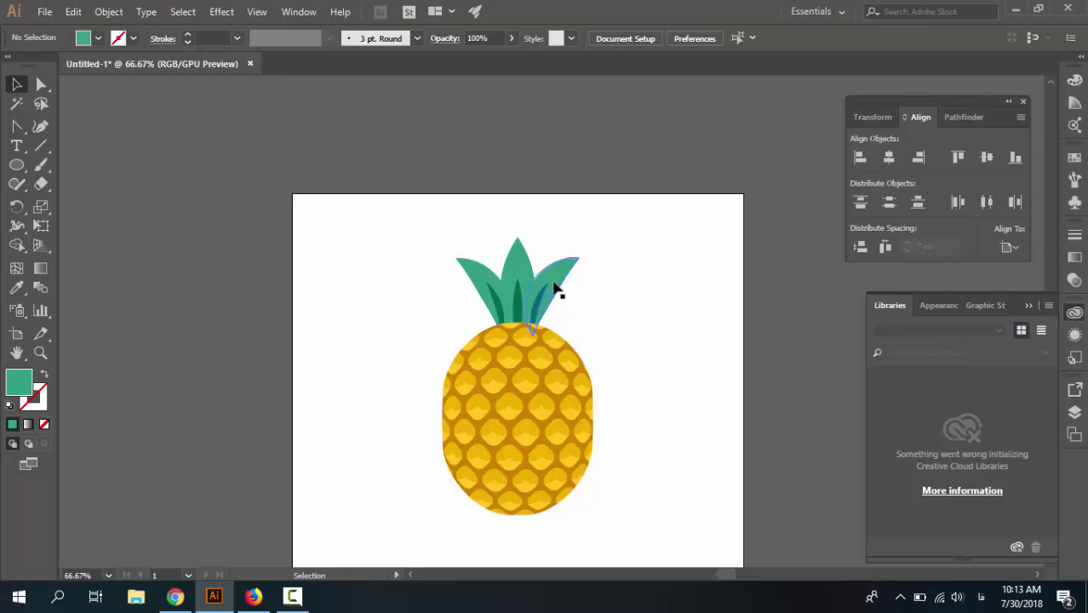
pyautogui.keyDown('shift'); pyautogui.click(555, 287); pyautogui.keyUp('shift')
pyautogui.keyDown('shift'); pyautogui.click(476, 277); pyautogui.keyUp('shift')
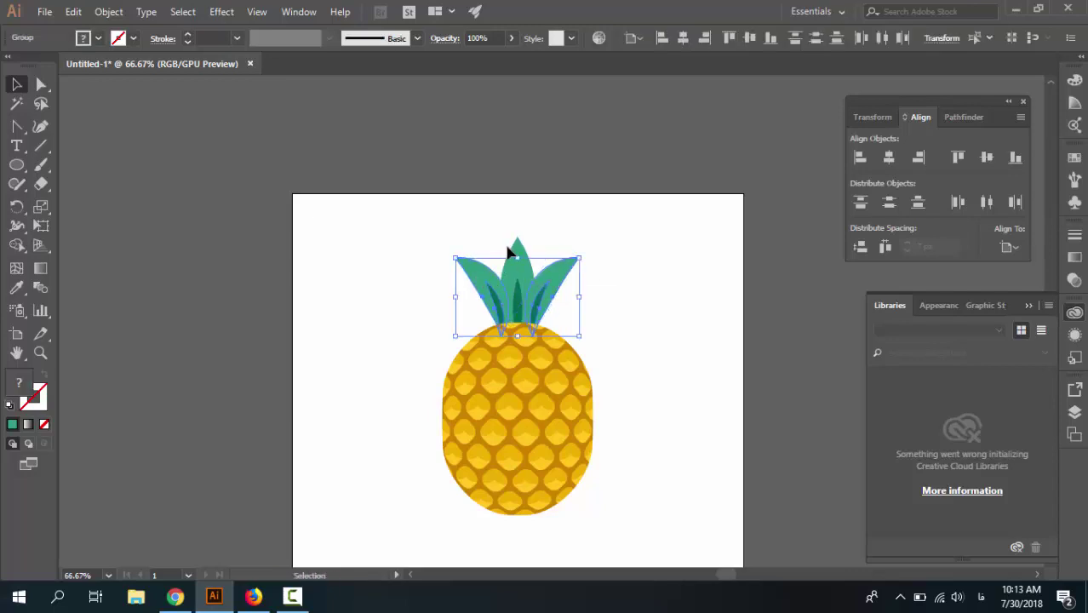
pyautogui.keyDown('shift'); pyautogui.click(516, 242); pyautogui.keyUp('shift')
pyautogui.hotkey('ctrl', 'g')
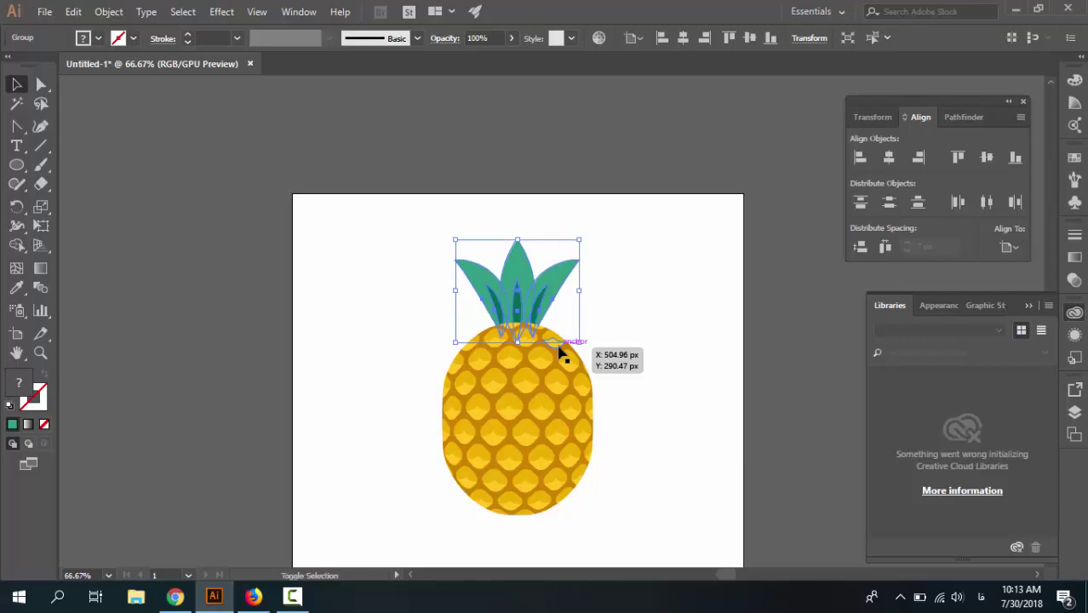
# Nudge the leaf crown slightly down onto the pineapple's top.
pyautogui.hotkey('shift', 'Down')
pyautogui.hotkey('shift', 'Down')
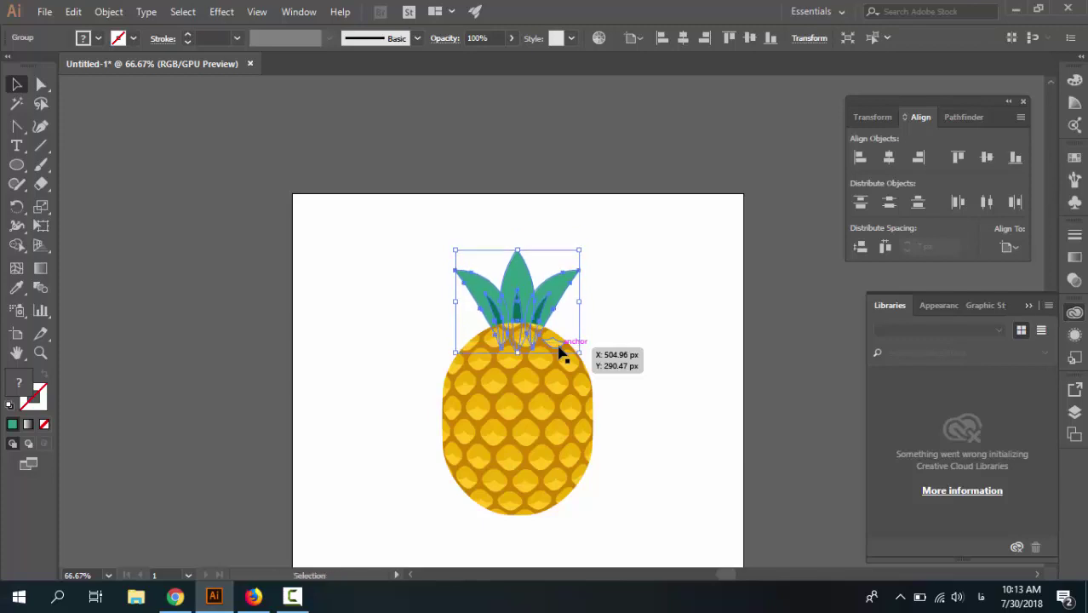
pyautogui.press('Up')
pyautogui.press('Up')
pyautogui.press('Up')
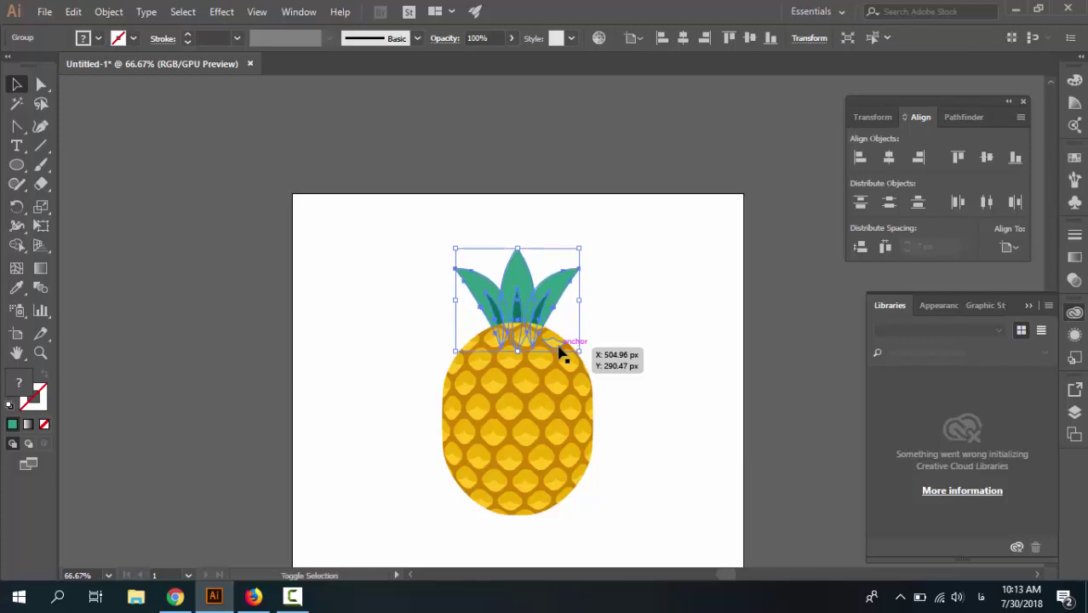
pyautogui.press('Down')
pyautogui.press('Down')
pyautogui.press('Down')
pyautogui.press('Down')
pyautogui.press('Down')
pyautogui.press('Down')
pyautogui.press('Down')
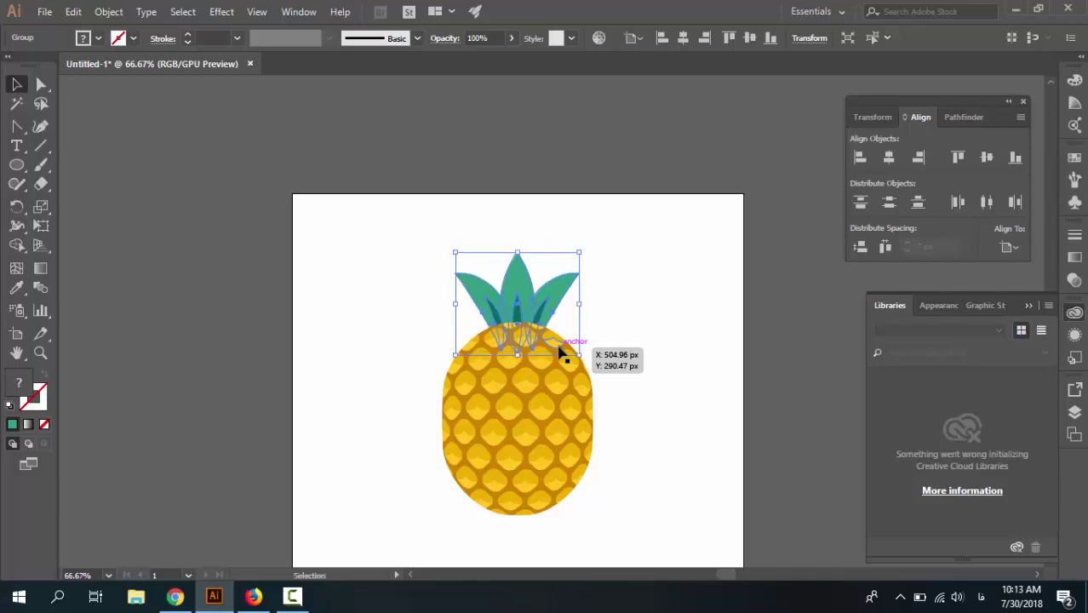
pyautogui.click(619, 345)
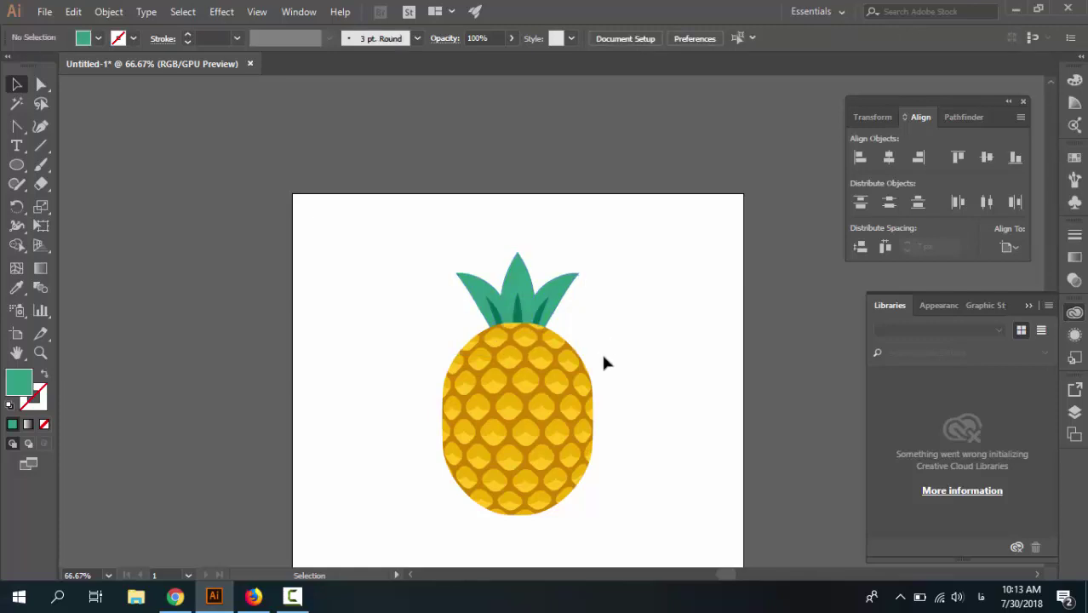
pyautogui.click(561, 308)
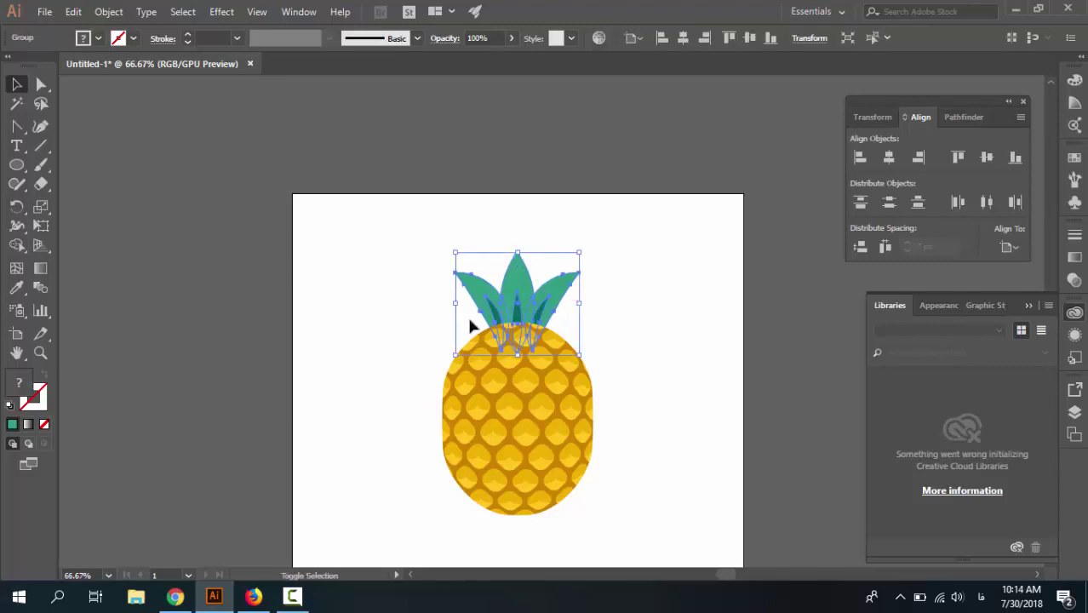
# Raise the leaf crown with two Shift+Up nudges.
pyautogui.hotkey('shift', 'Up')
pyautogui.hotkey('shift', 'Up')
pyautogui.hotkey('shift', 'Up')
pyautogui.hotkey('shift', 'Up')
pyautogui.hotkey('shift', 'Up')
pyautogui.hotkey('shift', 'Up')
pyautogui.hotkey('shift', 'Up')
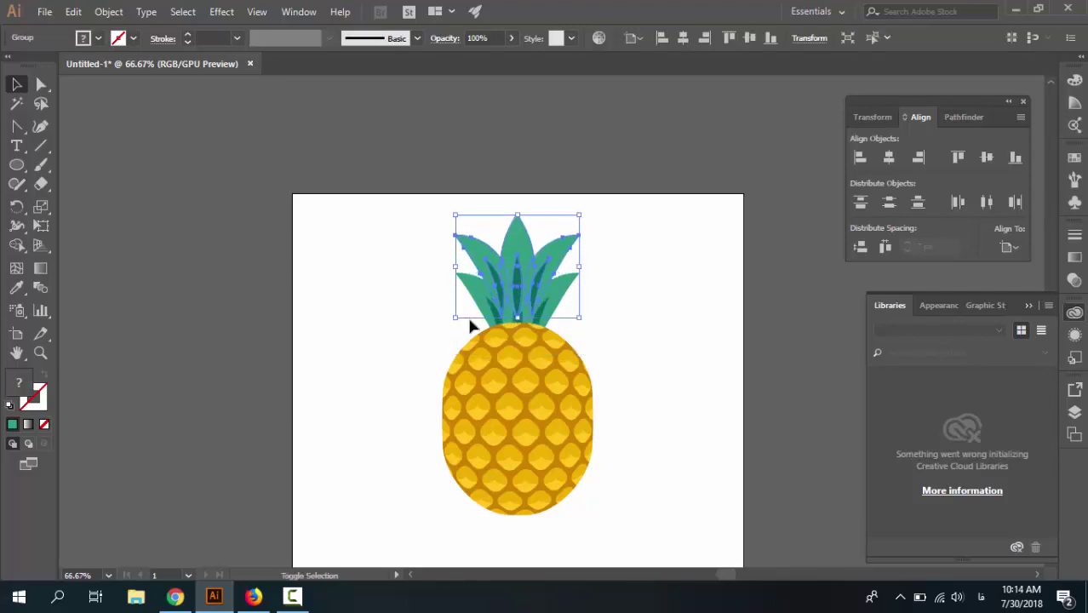
pyautogui.hotkey('shift', 'Up')
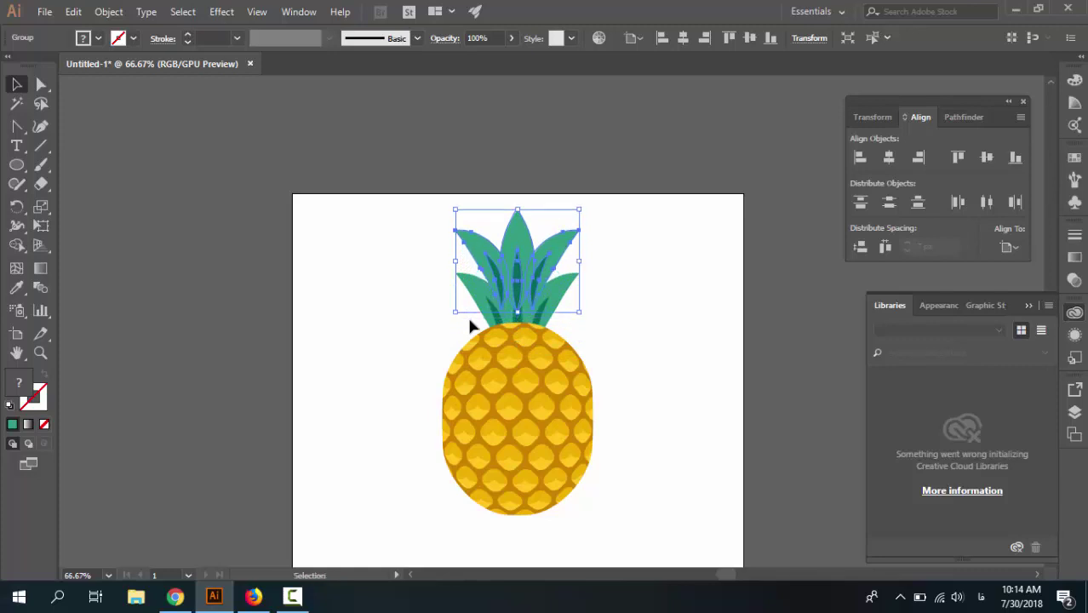
pyautogui.click(606, 287)
pyautogui.click(539, 281)
# Send the leaf crown behind the pineapple body and nudge it down slightly.
pyautogui.rightClick(538, 279)
pyautogui.moveTo(596, 433)
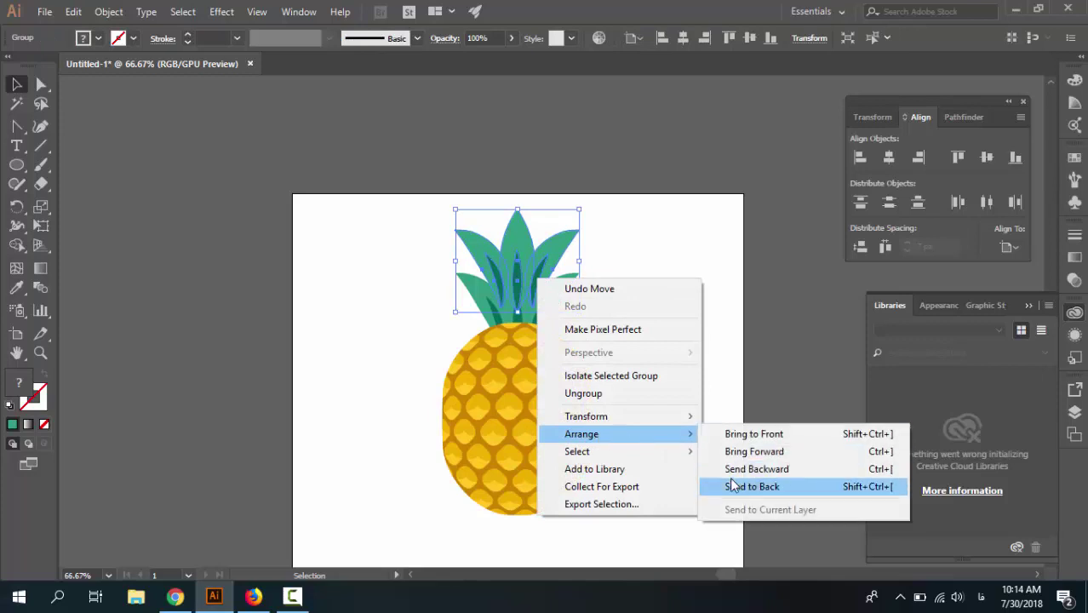
pyautogui.click(734, 484)
pyautogui.click(653, 338)
pyautogui.click(572, 267)
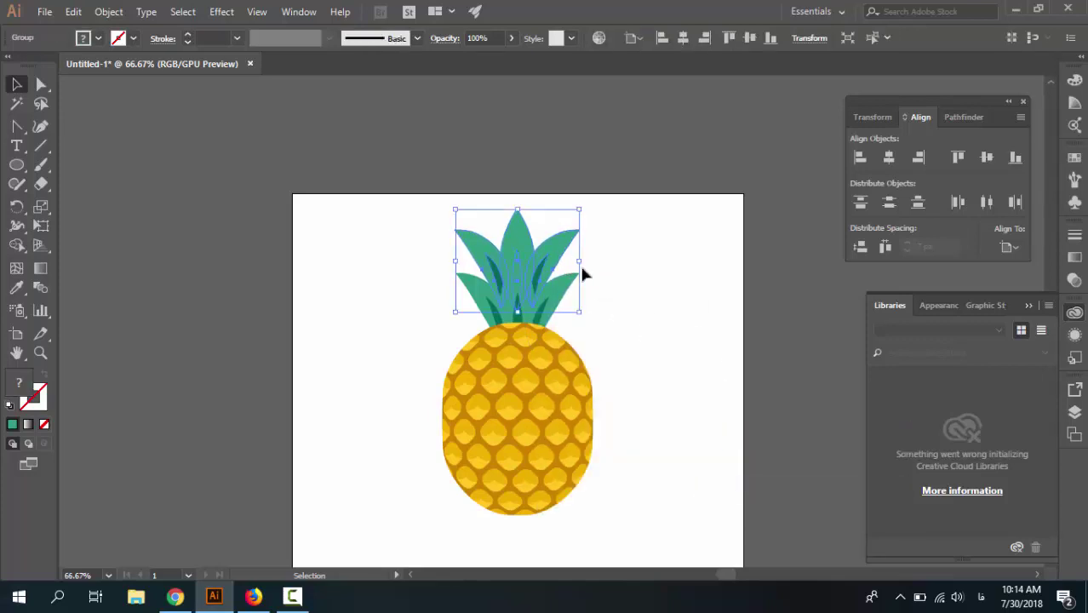
pyautogui.hotkey('shift', 'Down')
pyautogui.hotkey('shift', 'Down')
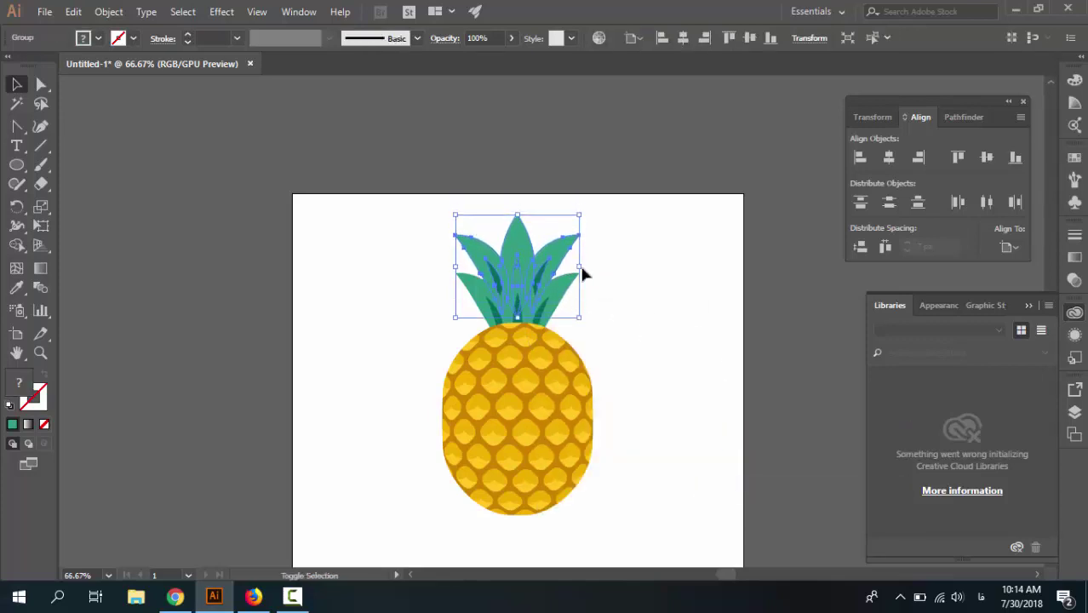
pyautogui.click(615, 236)
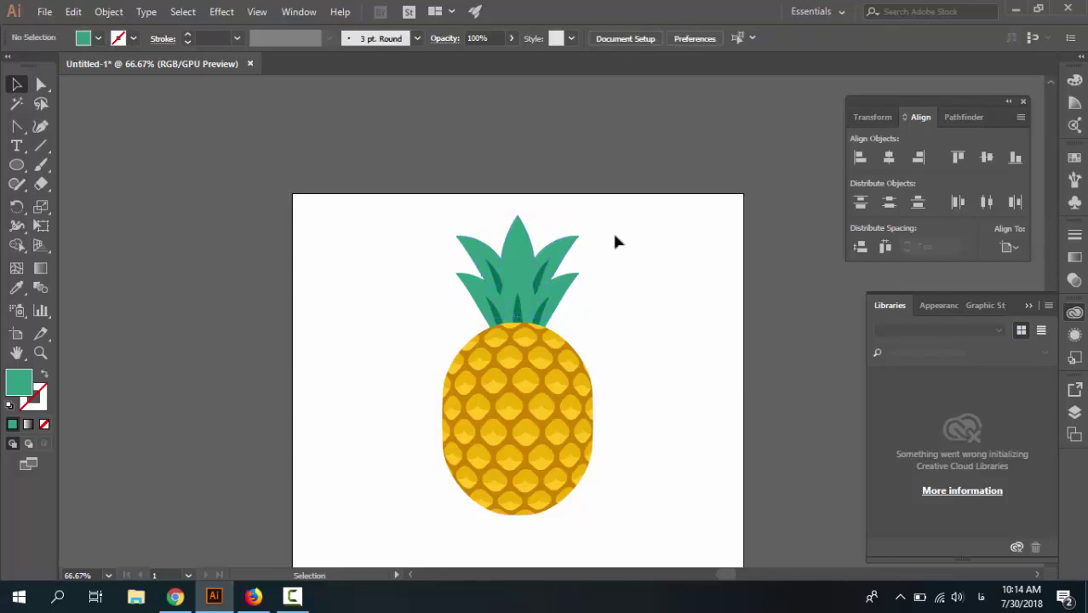
# Isolate the leaf group and select the centre leaf with Direct Selection.
pyautogui.click(514, 286)
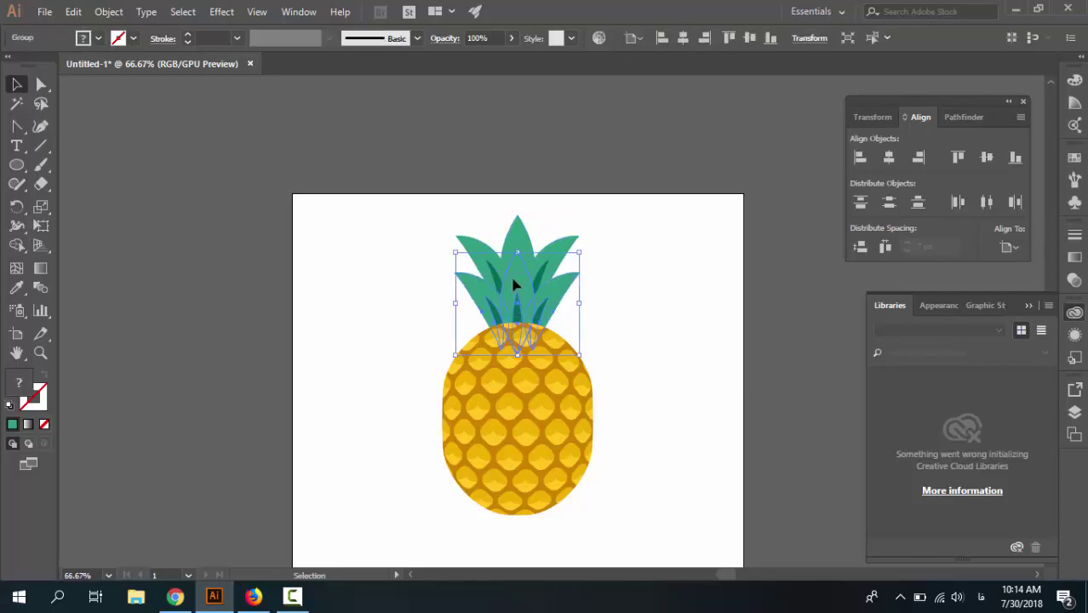
pyautogui.doubleClick(514, 286)
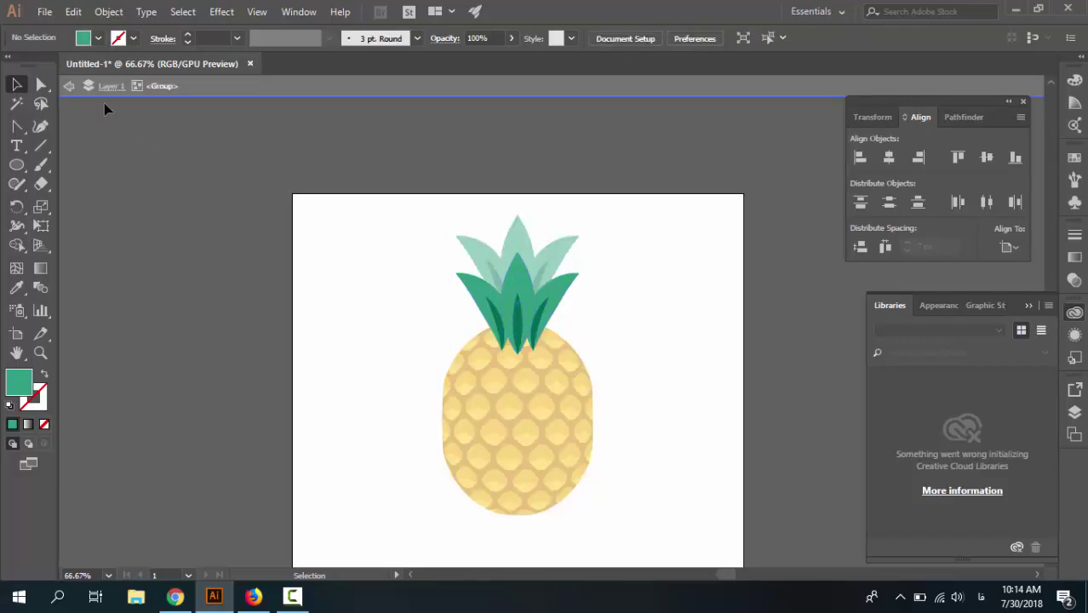
pyautogui.click(41, 84)
pyautogui.click(518, 254)
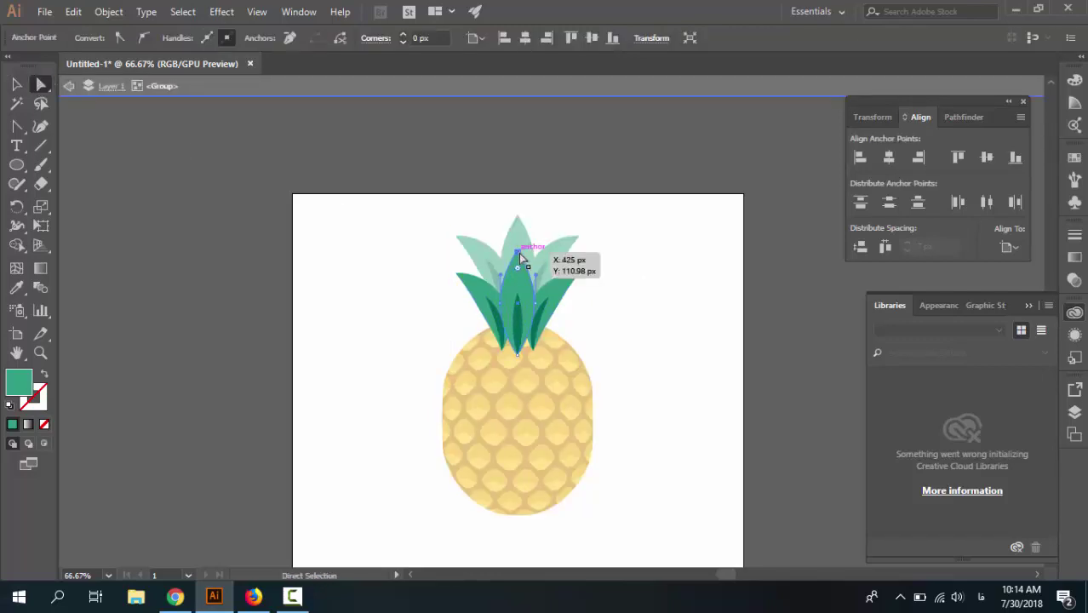
pyautogui.press('ctrl')
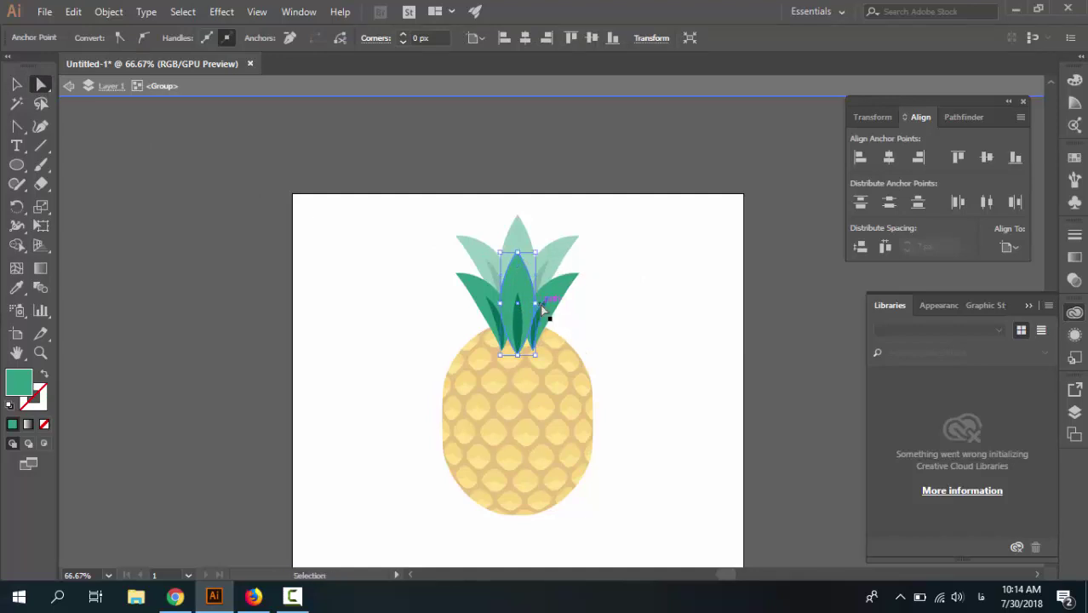
pyautogui.hotkey('ctrl', '=')
pyautogui.hotkey('ctrl', '=')
pyautogui.hotkey('ctrl', '=')
pyautogui.moveTo(598, 310); pyautogui.dragTo(585, 286)
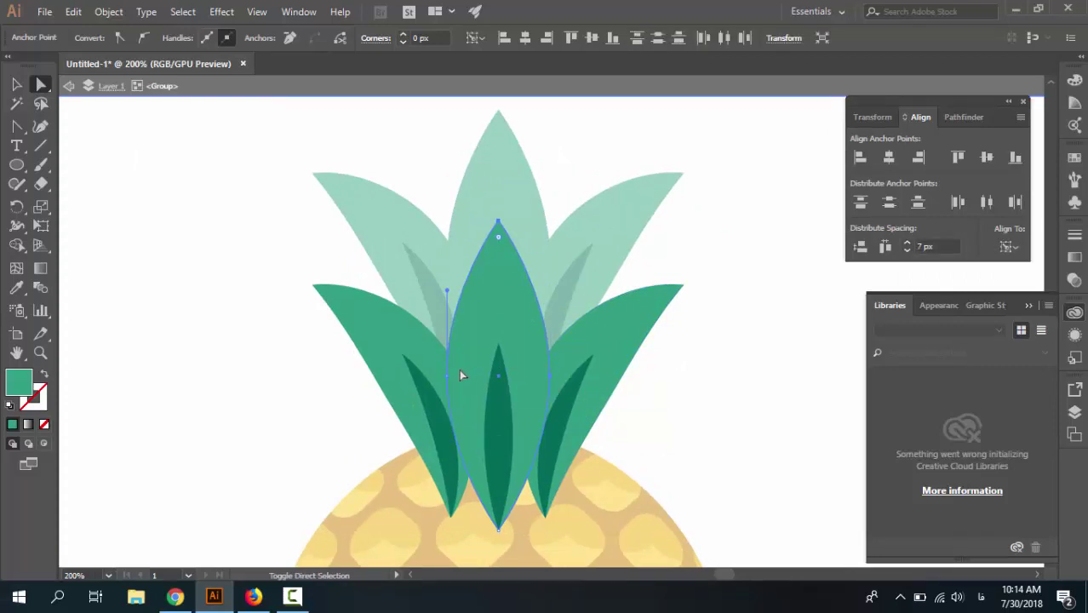
# Lower the centre leaf's top anchors a few nudges, then exit isolation.
pyautogui.moveTo(446, 379); pyautogui.dragTo(445, 382)
pyautogui.press('Down')
pyautogui.press('Down')
pyautogui.press('Down')
pyautogui.press('Down')
pyautogui.press('Down')
pyautogui.press('Down')
pyautogui.press('Down')
pyautogui.press('Down')
pyautogui.press('Down')
pyautogui.press('Down')
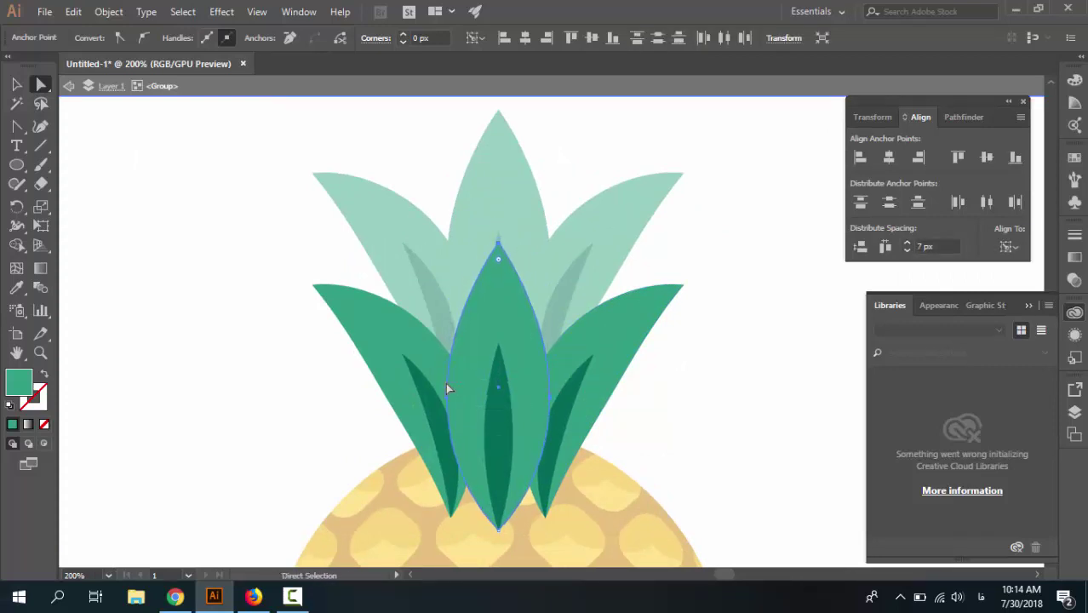
pyautogui.press('Down')
pyautogui.press('Down')
pyautogui.press('Down')
pyautogui.press('Down')
pyautogui.hotkey('shift', 'Up')
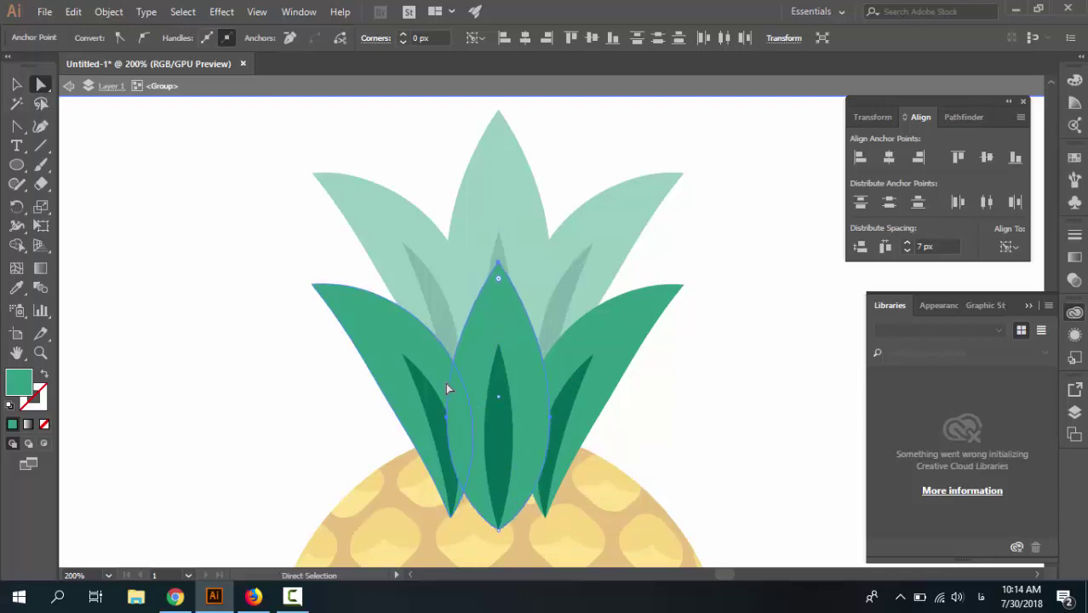
pyautogui.press('Down')
pyautogui.press('Down')
pyautogui.press('Down')
pyautogui.press('Down')
pyautogui.press('Down')
pyautogui.press('Down')
pyautogui.press('Down')
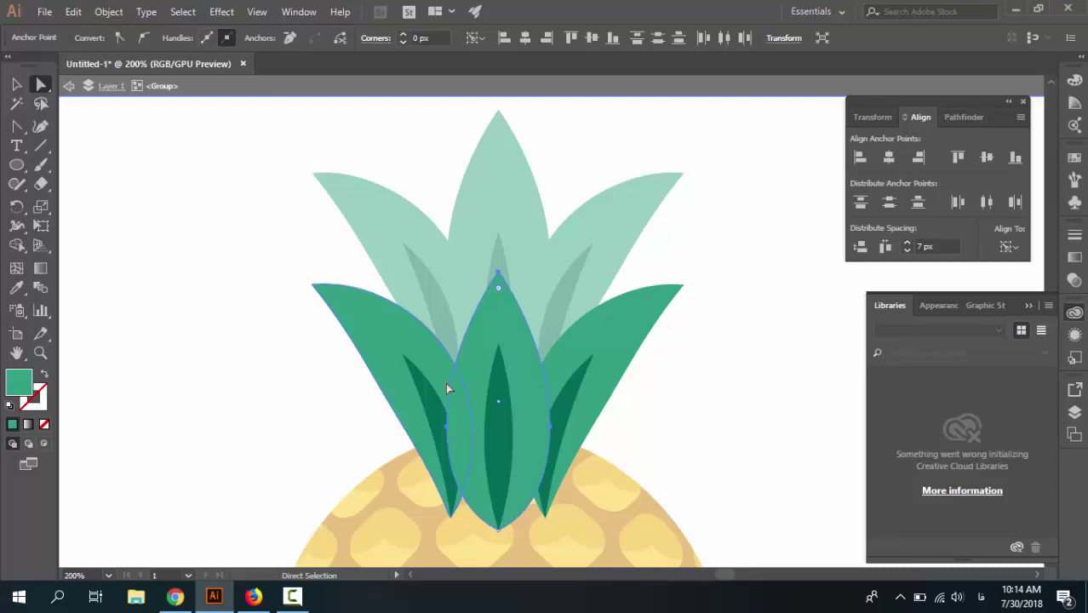
pyautogui.press('Down')
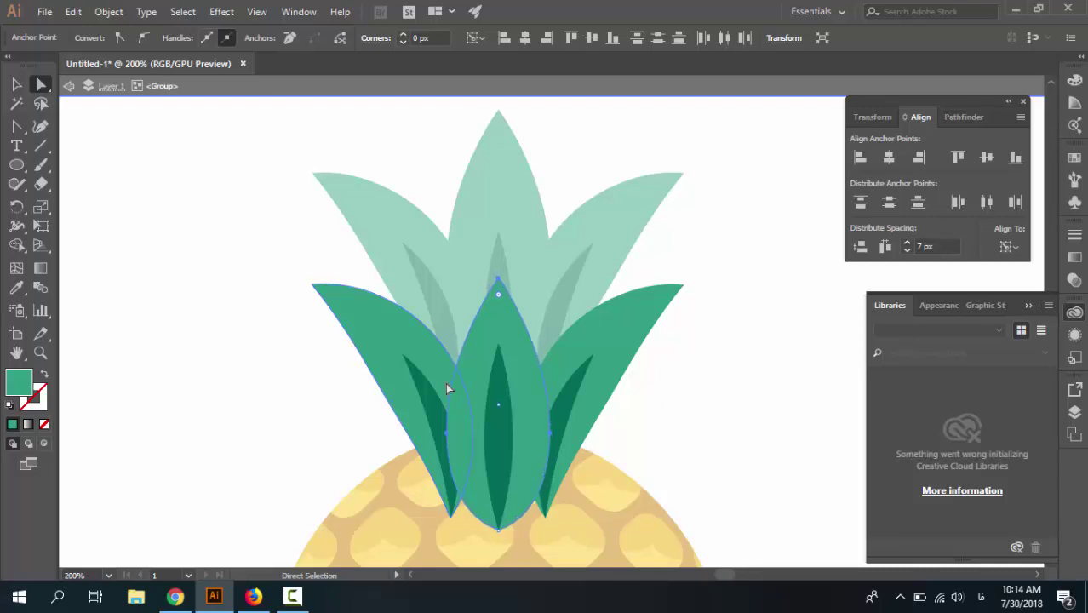
pyautogui.doubleClick(156, 136)
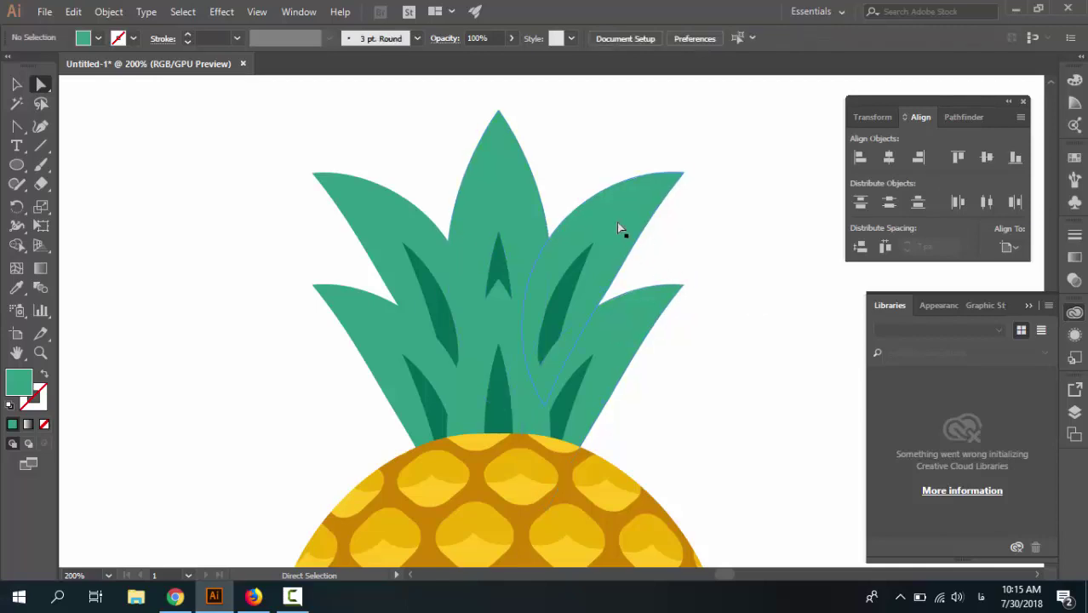
# Isolate the upper-left leaf inside the leaves group.
pyautogui.click(16, 83)
pyautogui.click(359, 218)
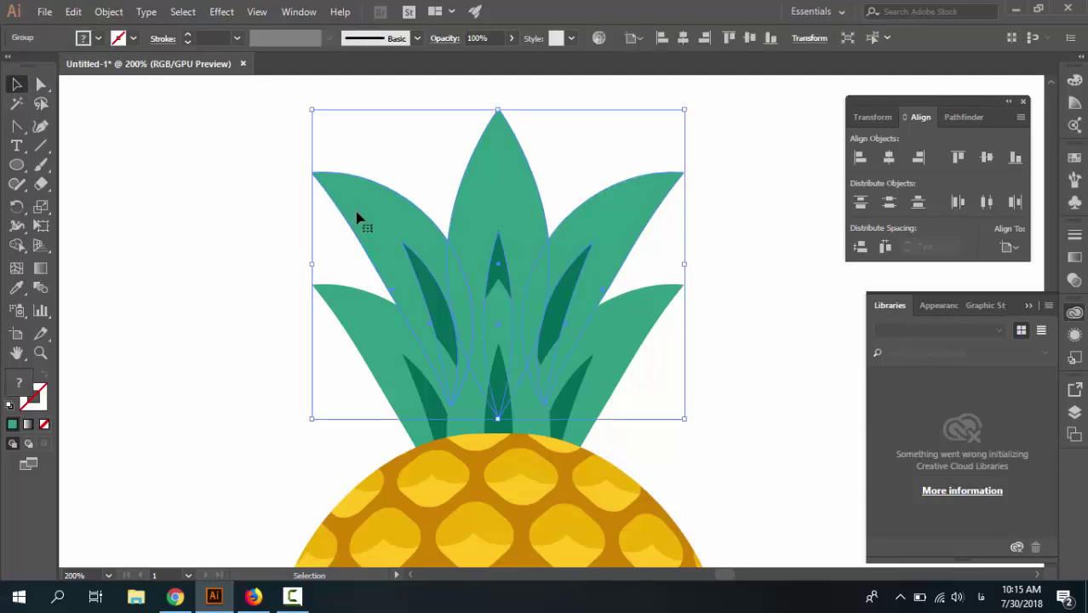
pyautogui.doubleClick(359, 218)
pyautogui.click(358, 214)
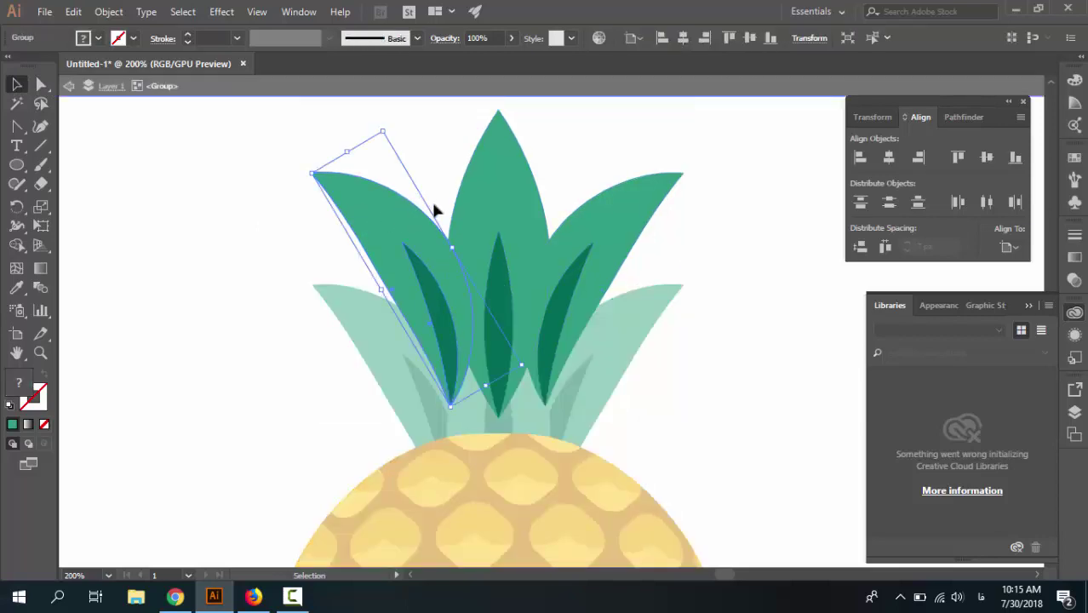
pyautogui.doubleClick(372, 228)
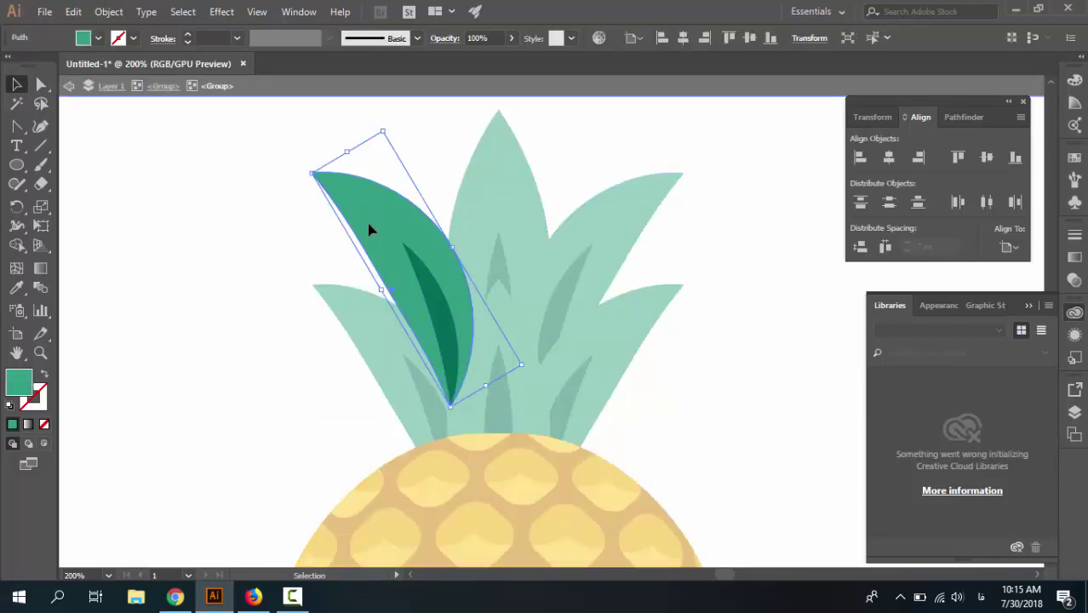
# Set the leaf's fill to deep teal (R 0, G 133, B 131) and exit isolation.
pyautogui.keyDown('shift'); pyautogui.click(88, 42); pyautogui.keyUp('shift')
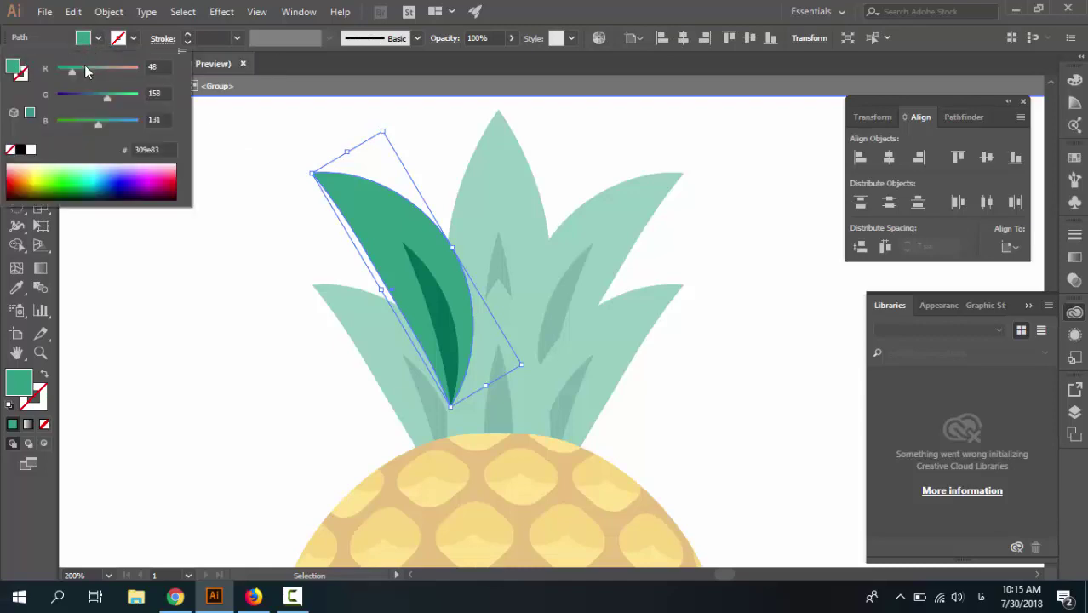
pyautogui.click(155, 66)
pyautogui.write('0')
pyautogui.press('Tab')
pyautogui.press('Tab')
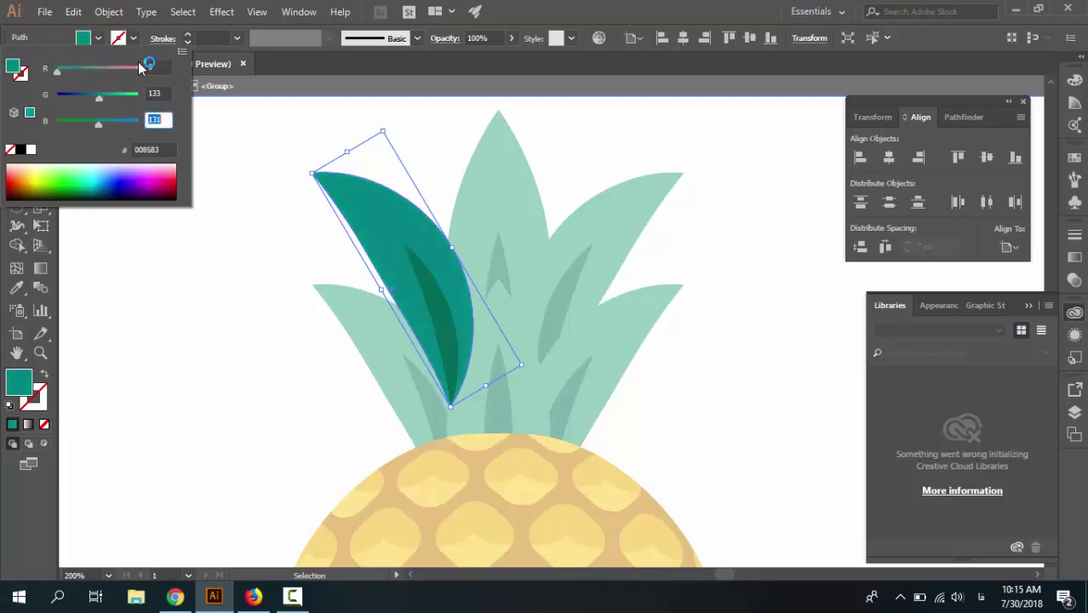
pyautogui.press('Return')
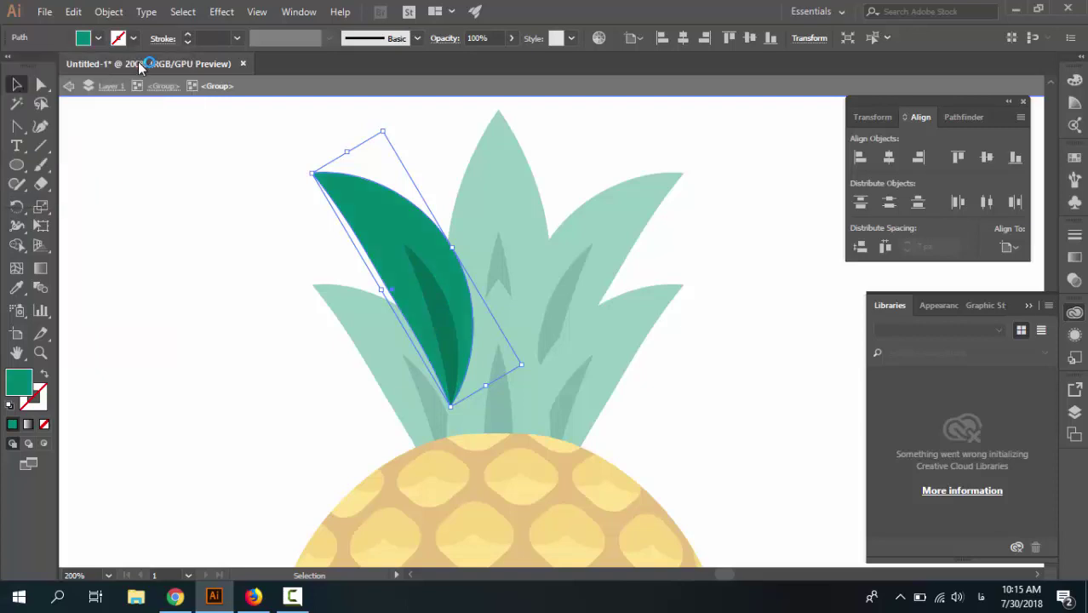
pyautogui.click(219, 176)
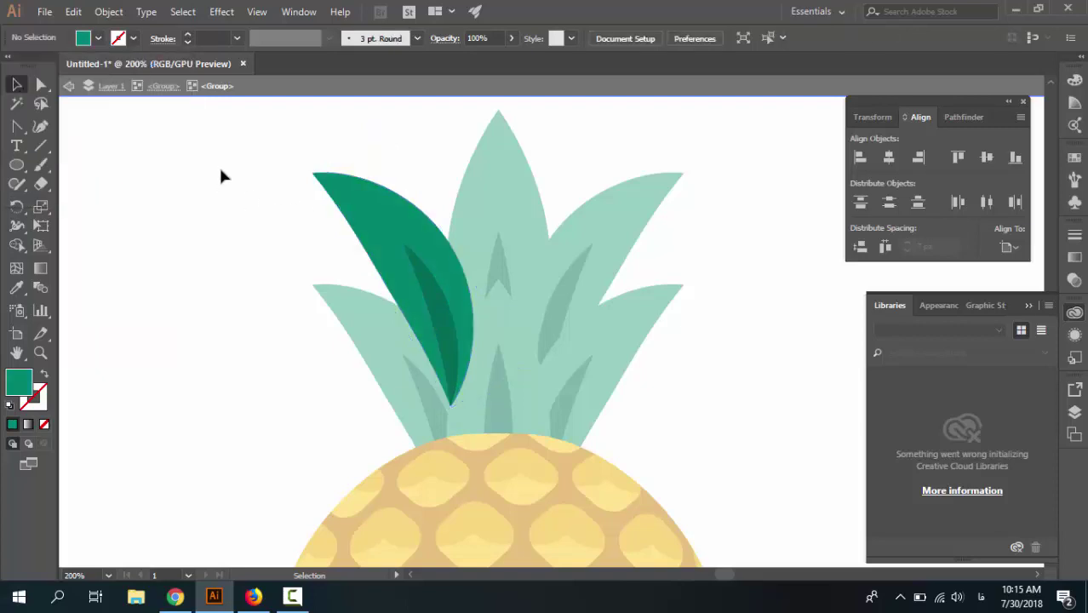
pyautogui.doubleClick(219, 165)
# Try sampling the left leaf's dark green onto the centre leaf, undoing an accidental white fill.
pyautogui.click(359, 216)
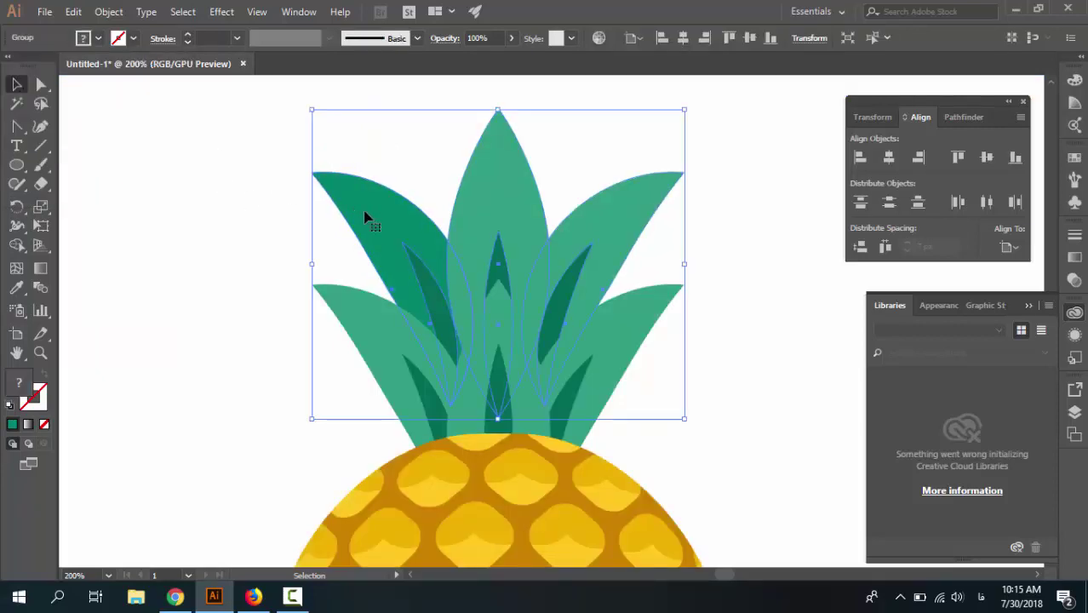
pyautogui.doubleClick(491, 200)
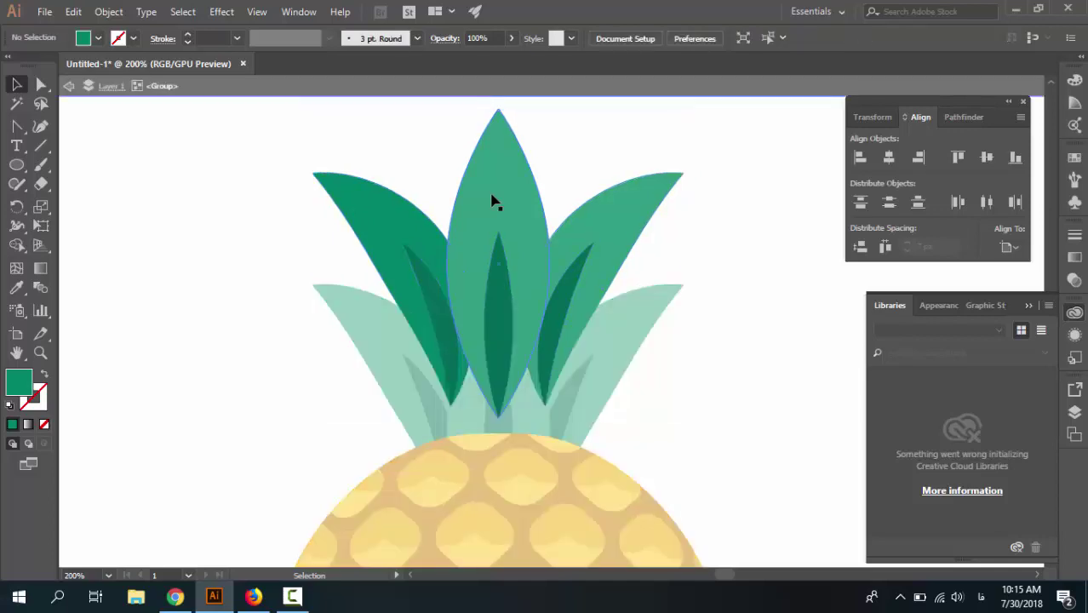
pyautogui.click(491, 200)
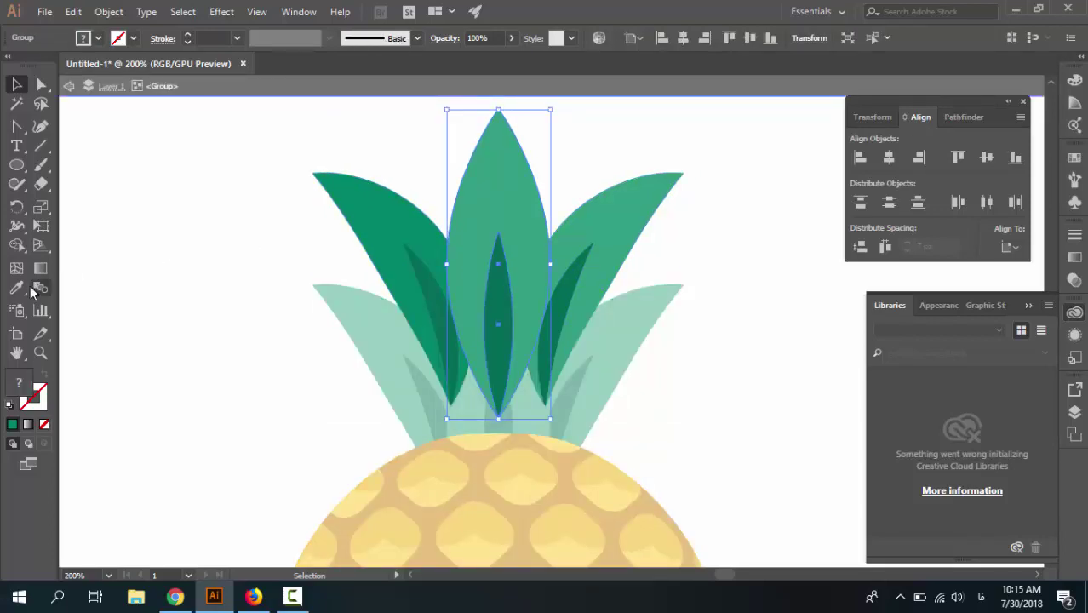
pyautogui.press('i')
pyautogui.click(364, 195)
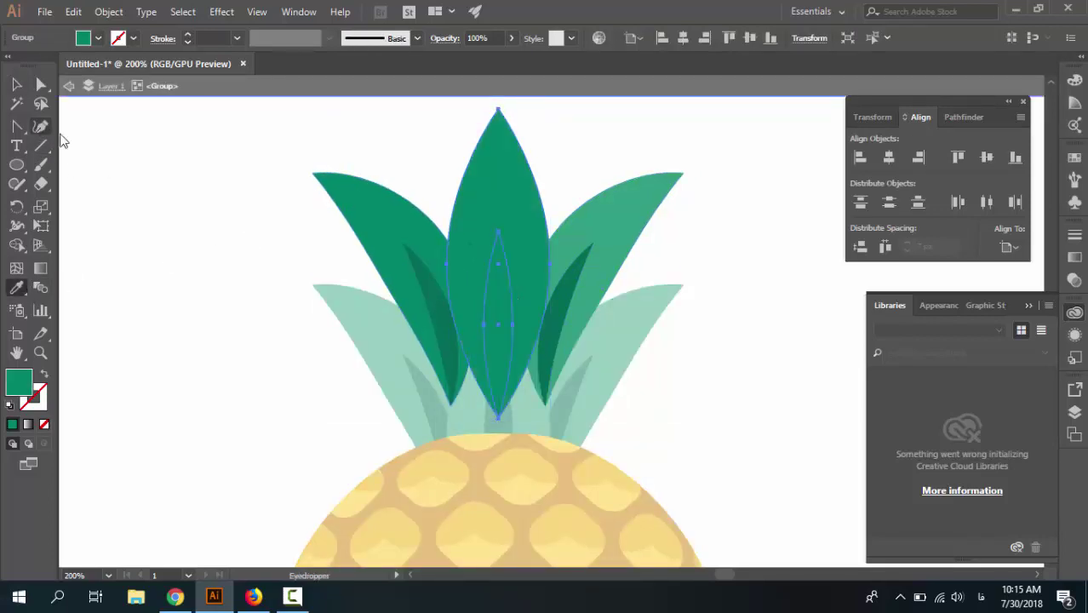
pyautogui.click(252, 179)
pyautogui.click(287, 159)
pyautogui.hotkey('ctrl', 'z')
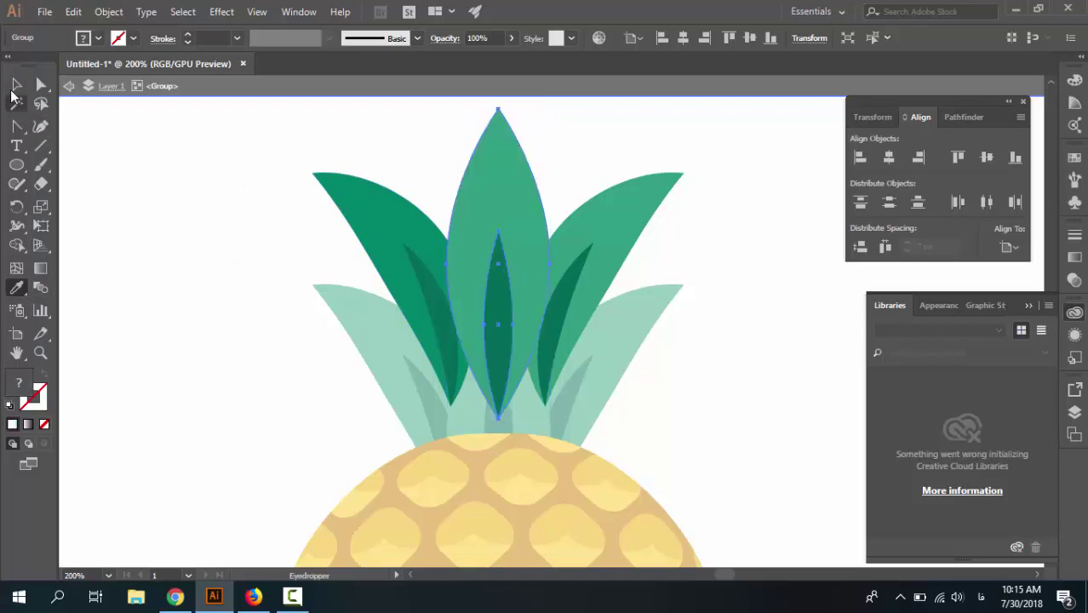
# Give the centre leaf the left leaf's dark green with the Eyedropper.
pyautogui.press('v')
pyautogui.click(162, 170)
pyautogui.doubleClick(483, 223)
pyautogui.click(483, 223)
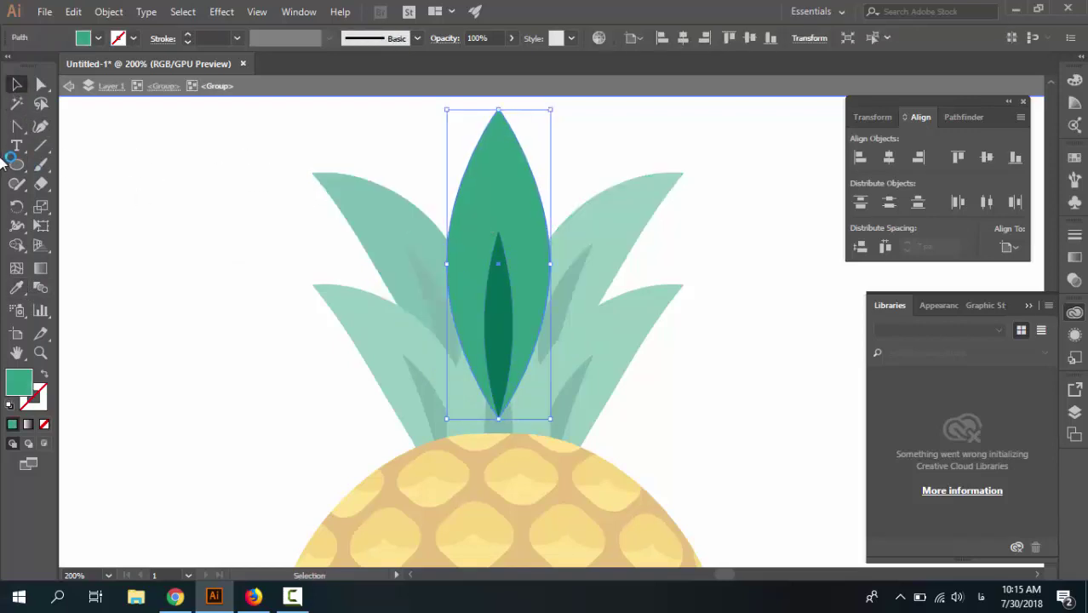
pyautogui.click(18, 289)
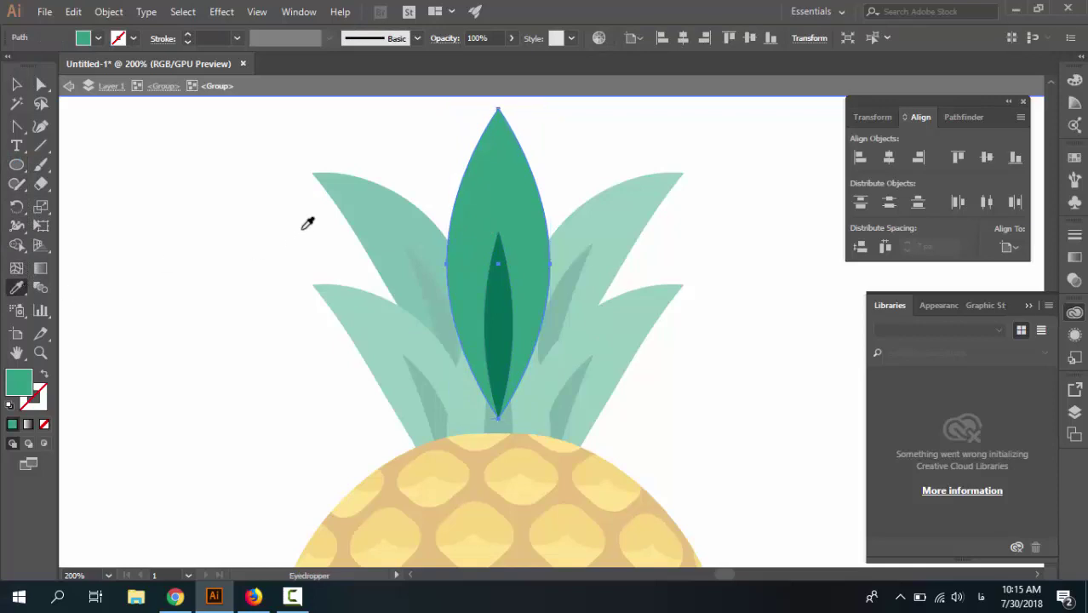
pyautogui.click(353, 202)
pyautogui.click(20, 81)
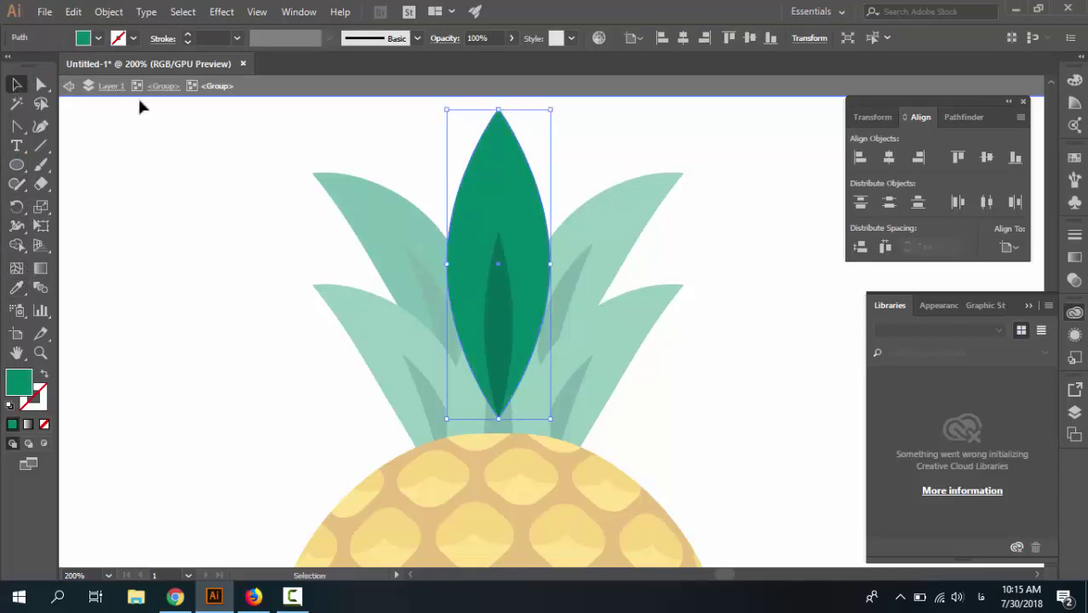
pyautogui.doubleClick(264, 98)
pyautogui.click(267, 153)
# Give the upper-right leaf the same dark green and exit isolation.
pyautogui.doubleClick(607, 218)
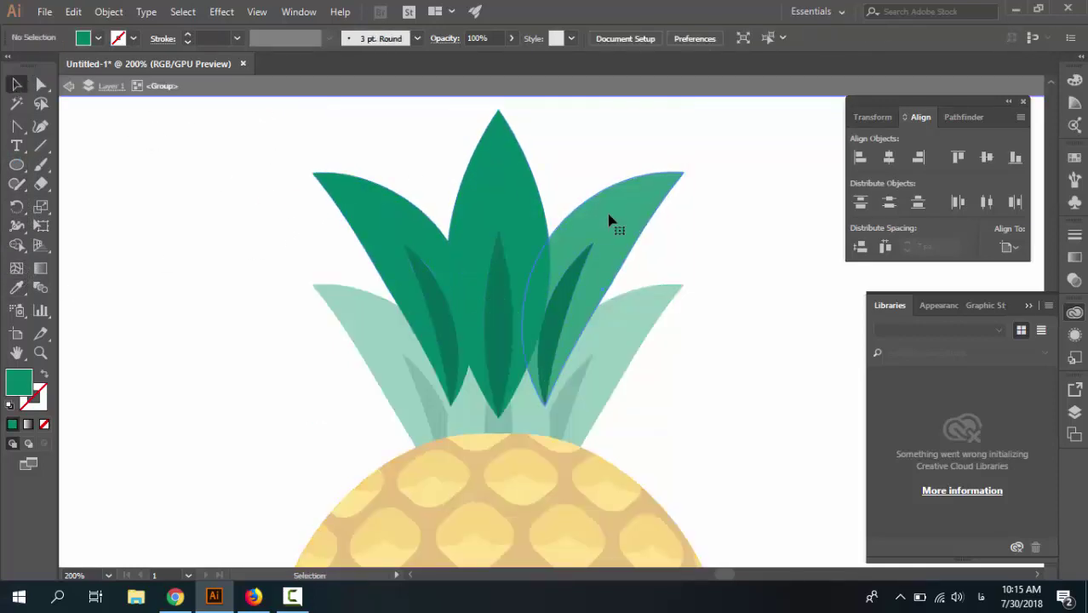
pyautogui.click(609, 221)
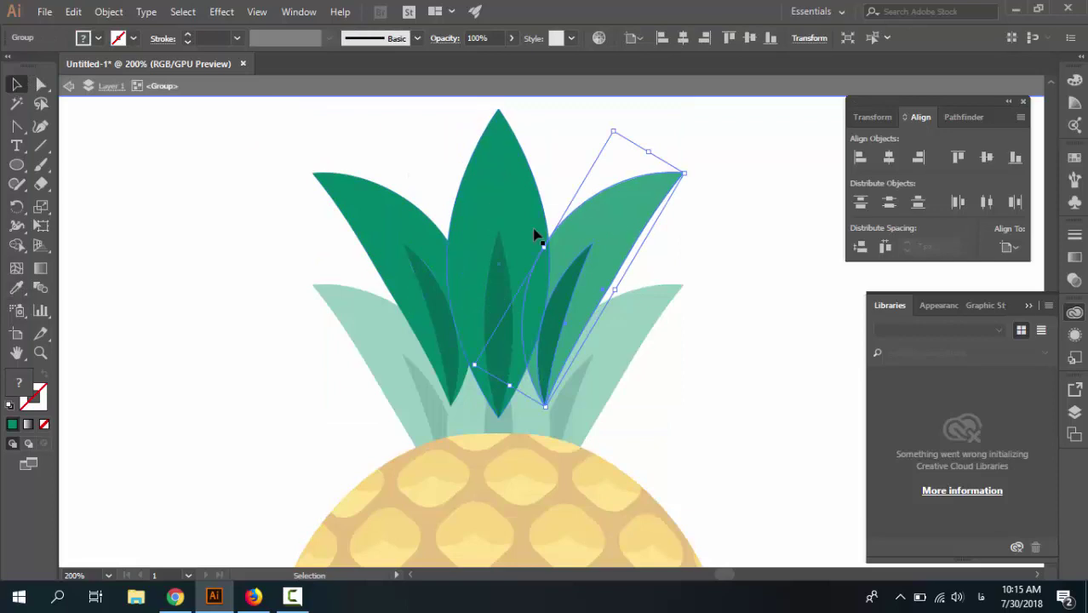
pyautogui.doubleClick(593, 233)
pyautogui.click(589, 233)
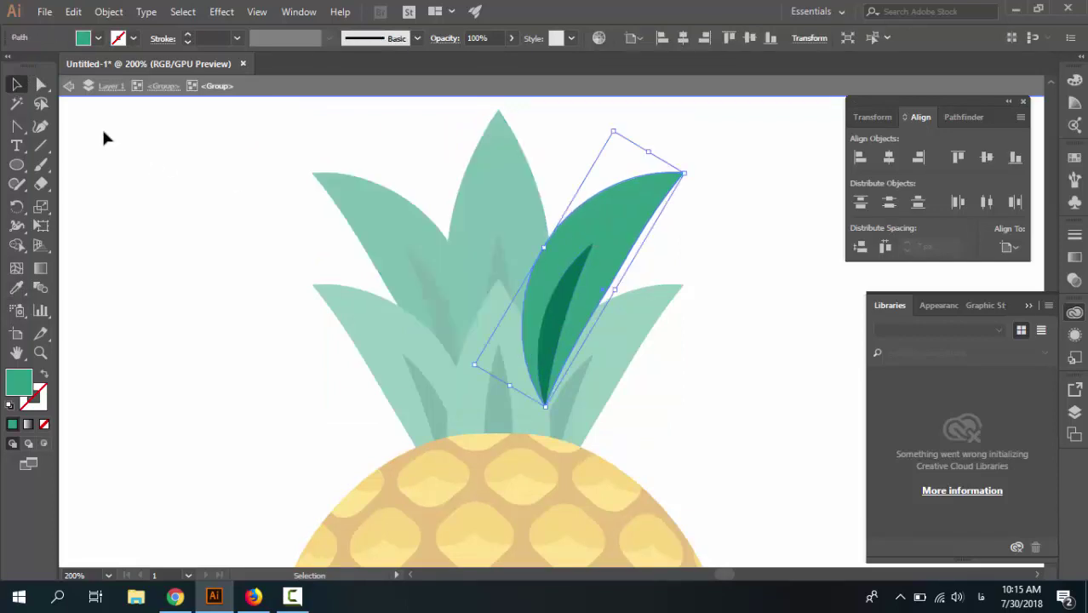
pyautogui.click(17, 287)
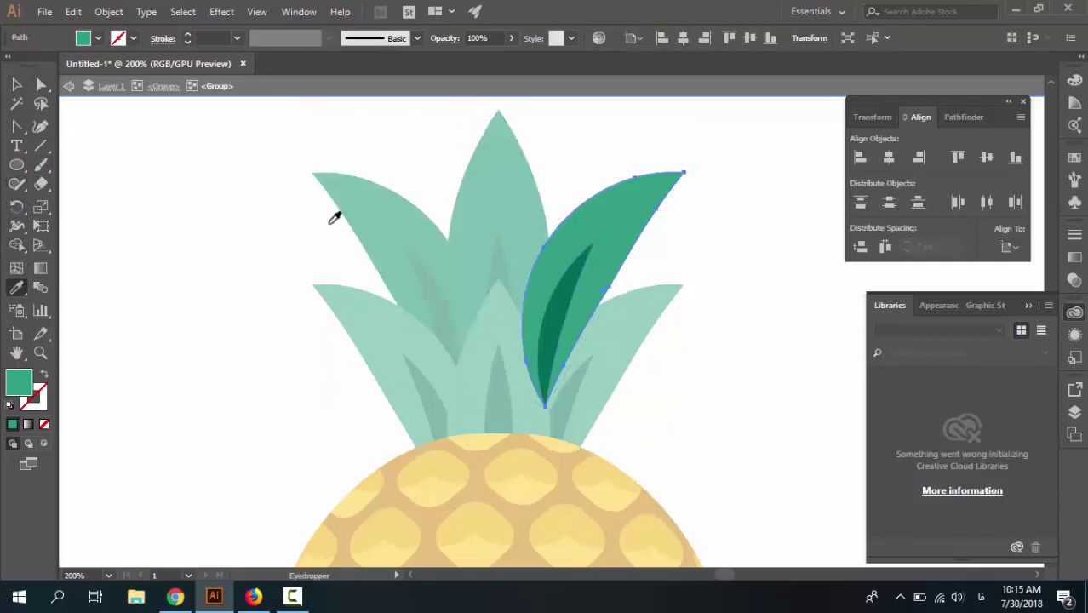
pyautogui.click(504, 168)
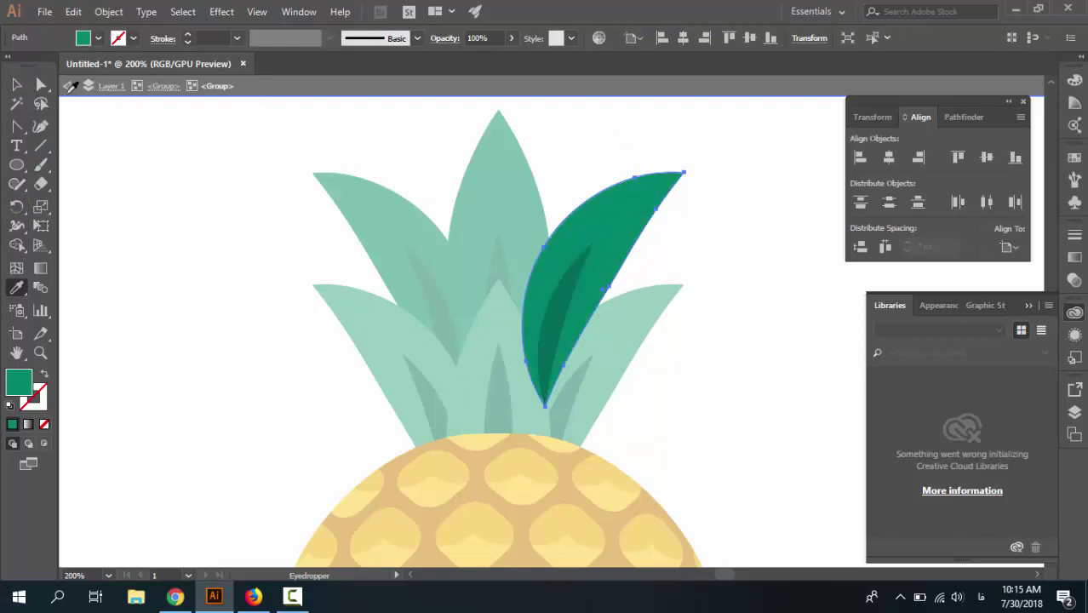
pyautogui.click(16, 84)
pyautogui.doubleClick(169, 148)
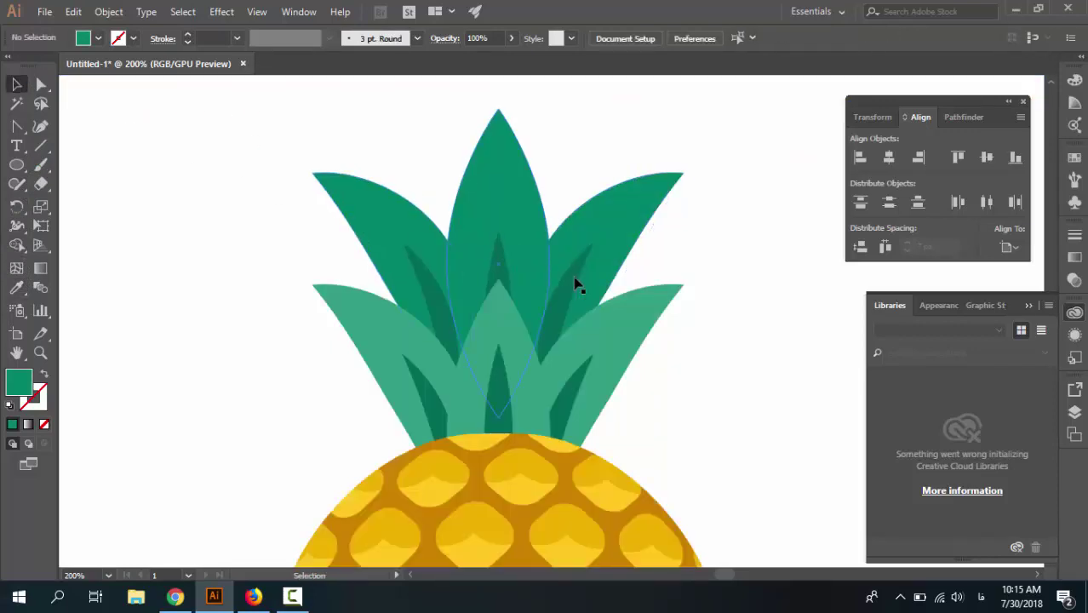
pyautogui.scroll(-2, 666, 320)
# Marquee-select the whole pineapple artwork.
pyautogui.hotkey('ctrl', '-')
pyautogui.hotkey('ctrl', '-')
pyautogui.hotkey('ctrl', '-')
pyautogui.hotkey('ctrl', '-')
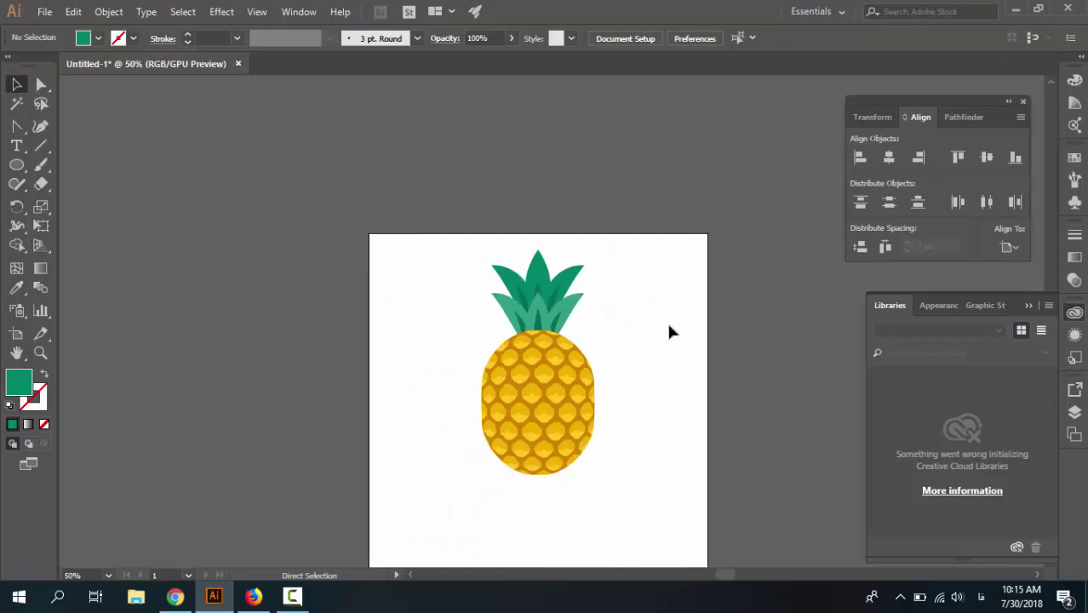
pyautogui.hotkey('ctrl', '+')
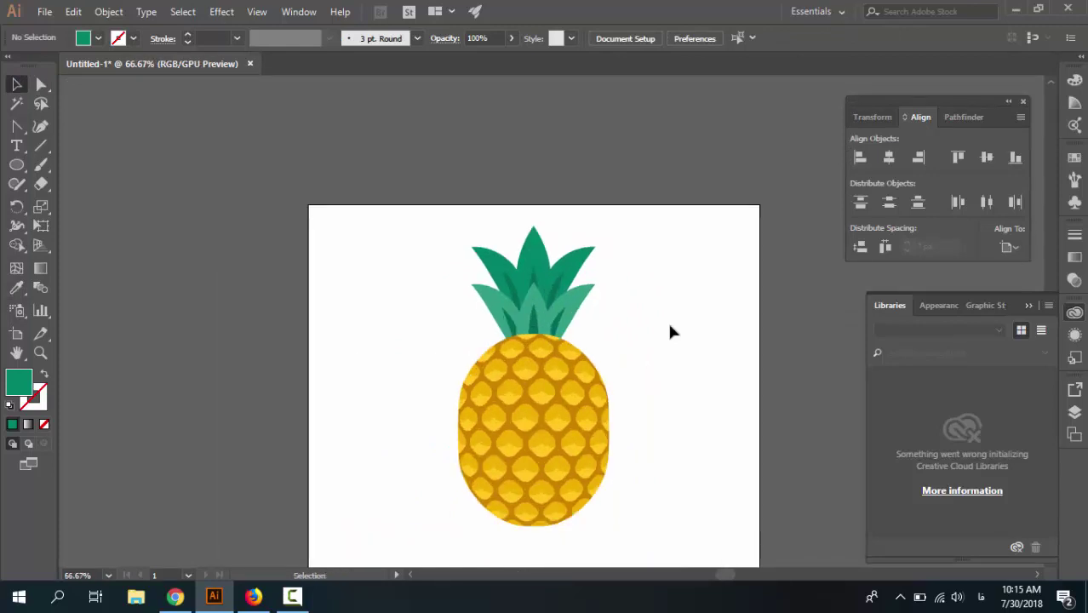
pyautogui.scroll(-4, 611, 376)
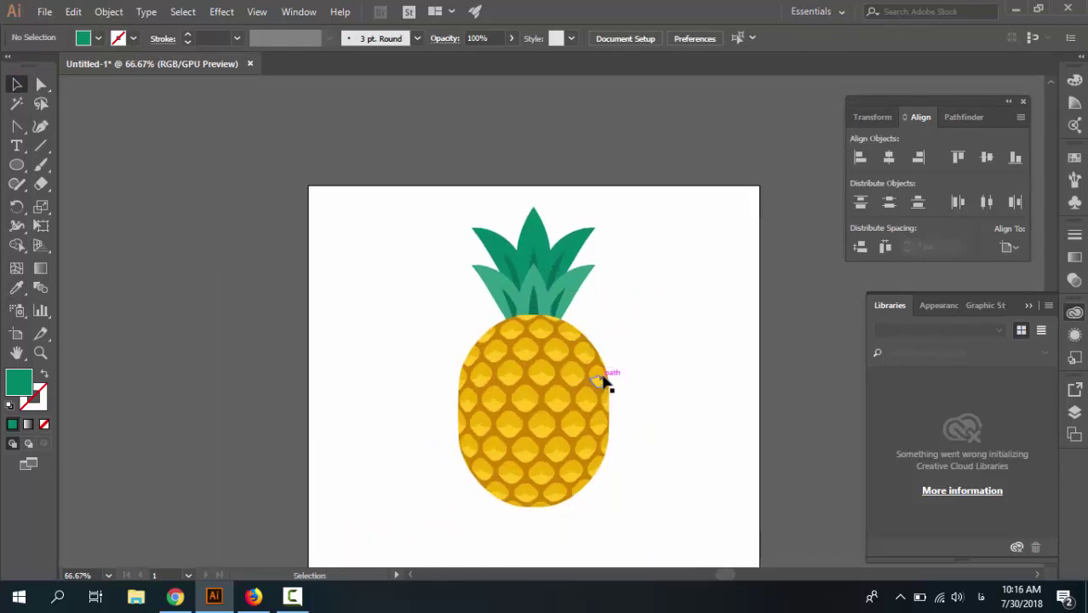
pyautogui.scroll(2, 611, 375)
pyautogui.scroll(-1, 611, 374)
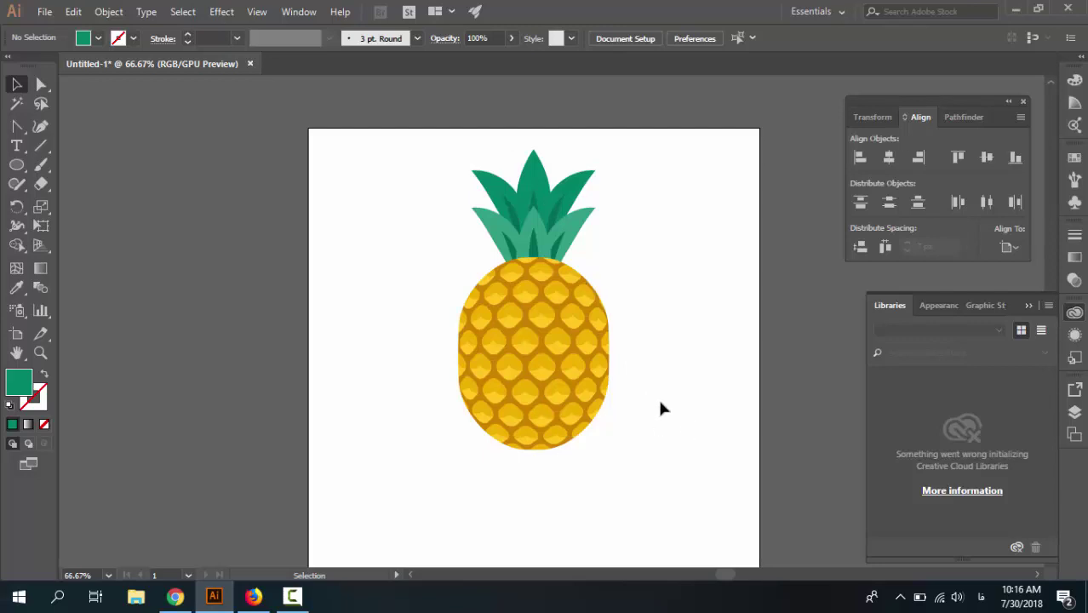
pyautogui.moveTo(651, 456); pyautogui.dragTo(396, 145)
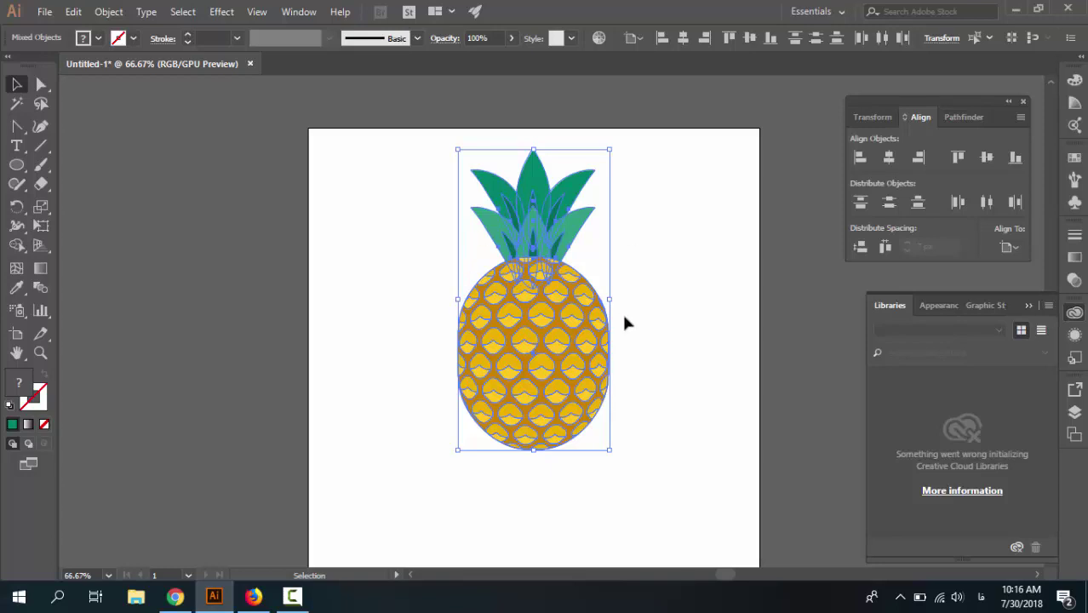
pyautogui.press('a')
pyautogui.press('v')
pyautogui.click(675, 313)
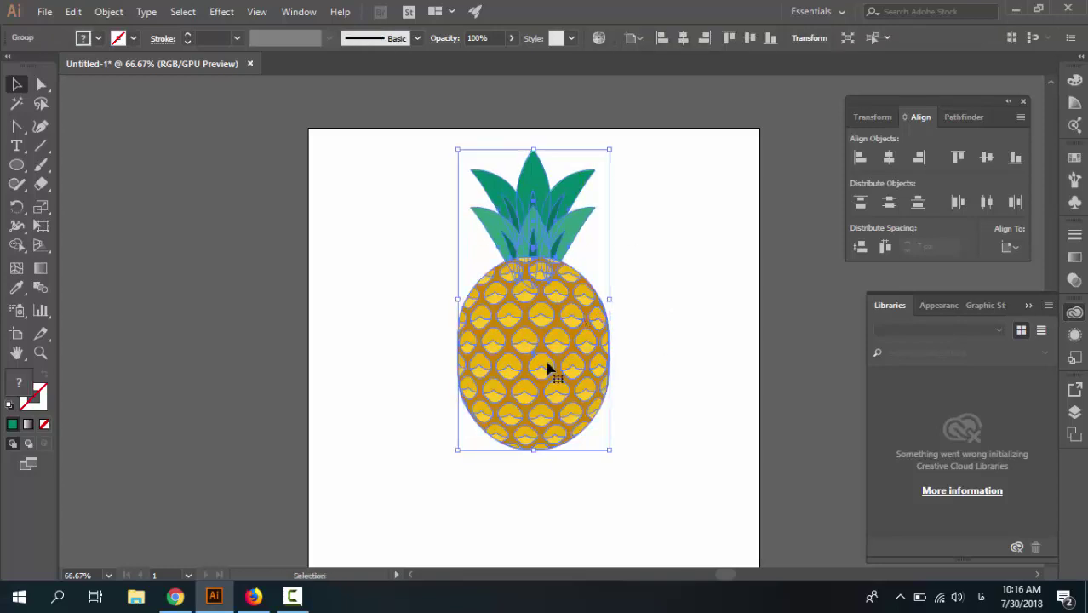
# Scale the pineapple down and move it into the artboard's top-right corner.
pyautogui.moveTo(549, 367); pyautogui.dragTo(620, 349)
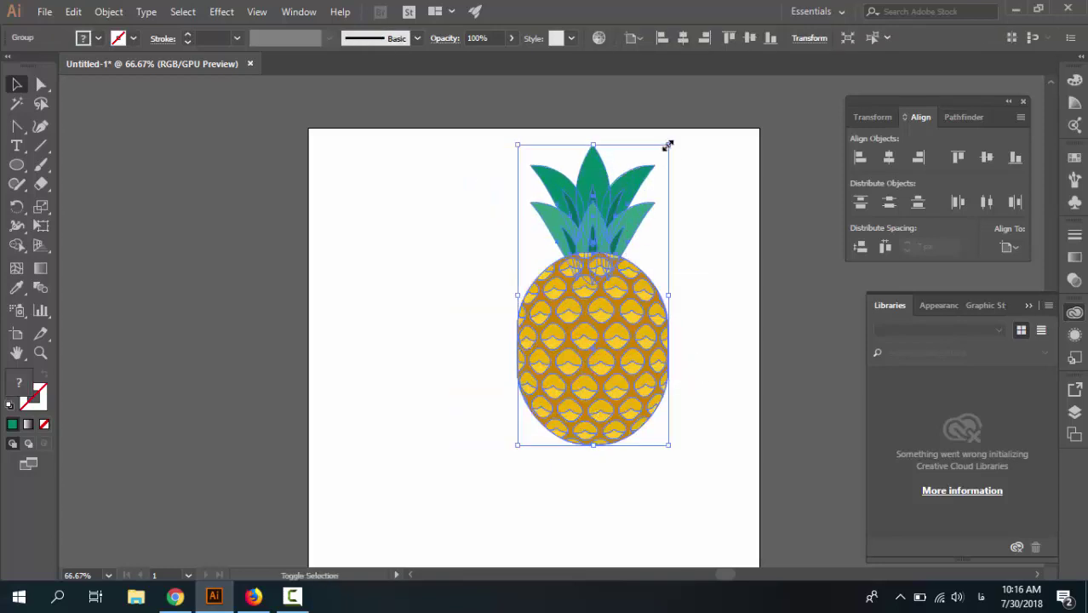
pyautogui.moveTo(668, 145); pyautogui.dragTo(621, 240)
pyautogui.click(657, 304)
pyautogui.moveTo(597, 343); pyautogui.dragTo(690, 265)
pyautogui.click(475, 323)
pyautogui.scroll(1, 501, 340)
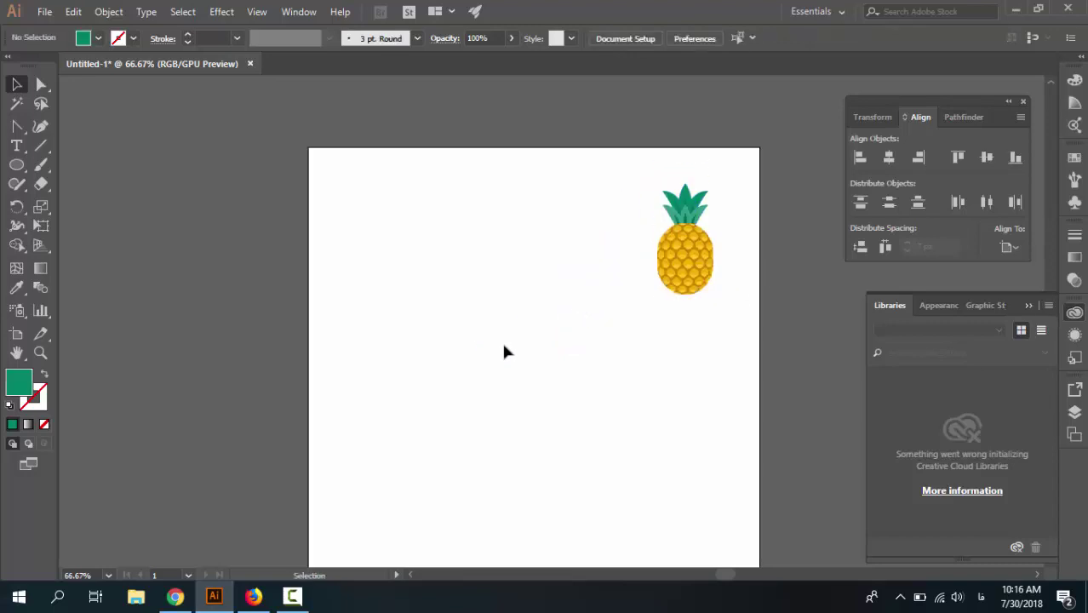
pyautogui.scroll(-2, 502, 342)
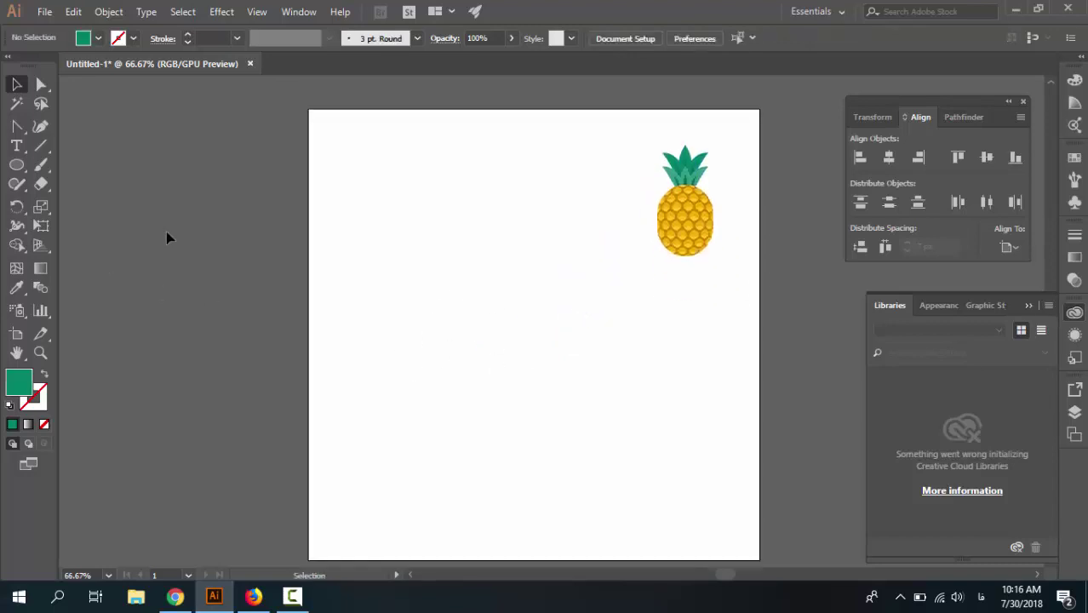
# Set the fill colour to a pale yellow with R 249 and B 112.
pyautogui.click(84, 38)
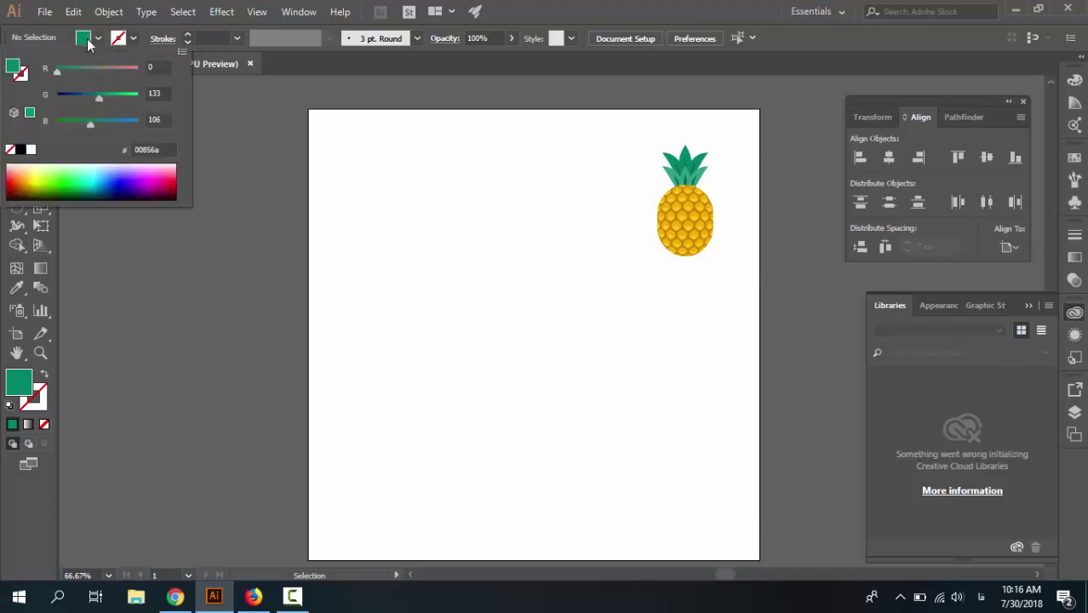
pyautogui.click(157, 68)
pyautogui.press('Tab')
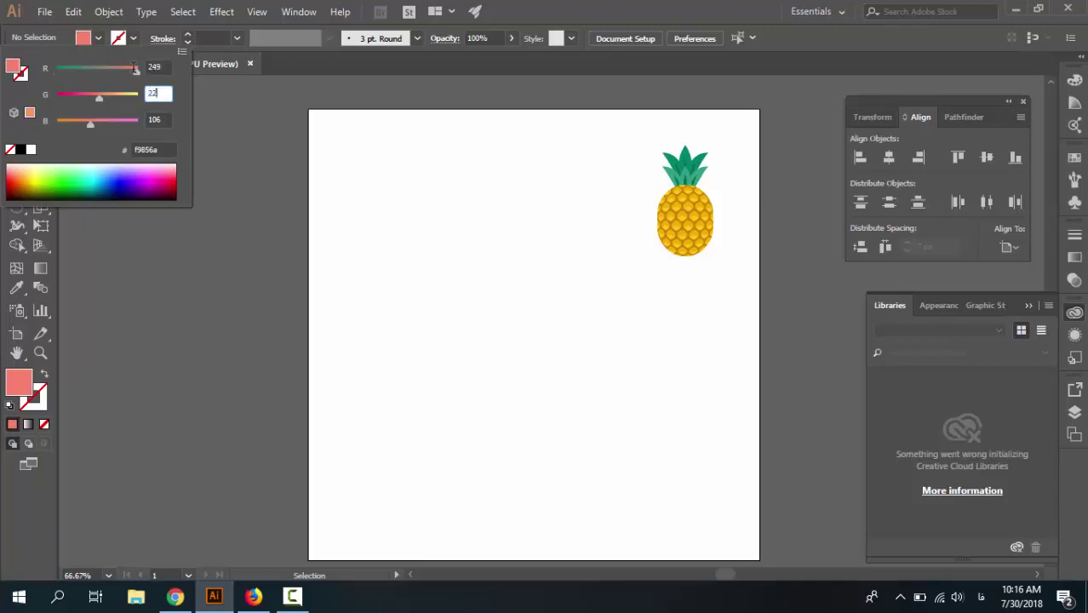
pyautogui.press('Tab')
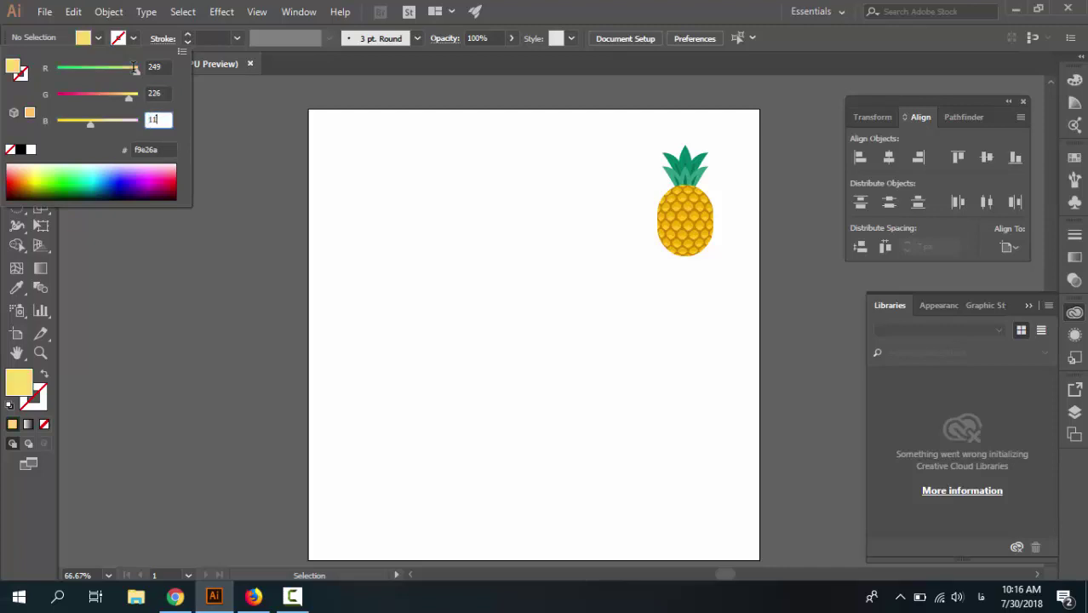
pyautogui.write('112')
pyautogui.press('Return')
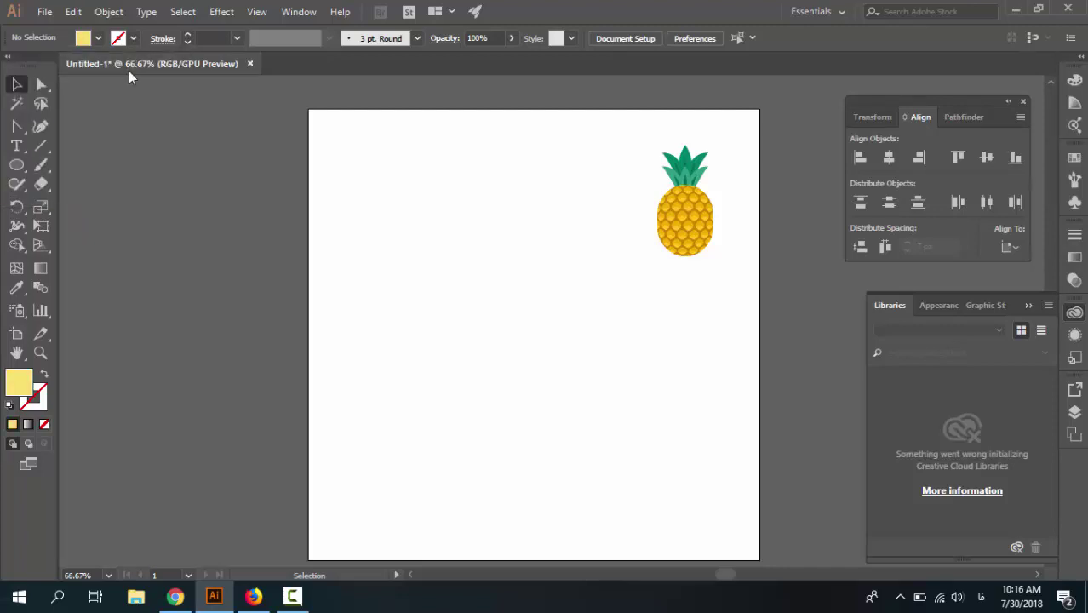
# Create an 850 × 850 px square with the Rectangle Tool.
pyautogui.moveTo(17, 166); pyautogui.dragTo(85, 163)
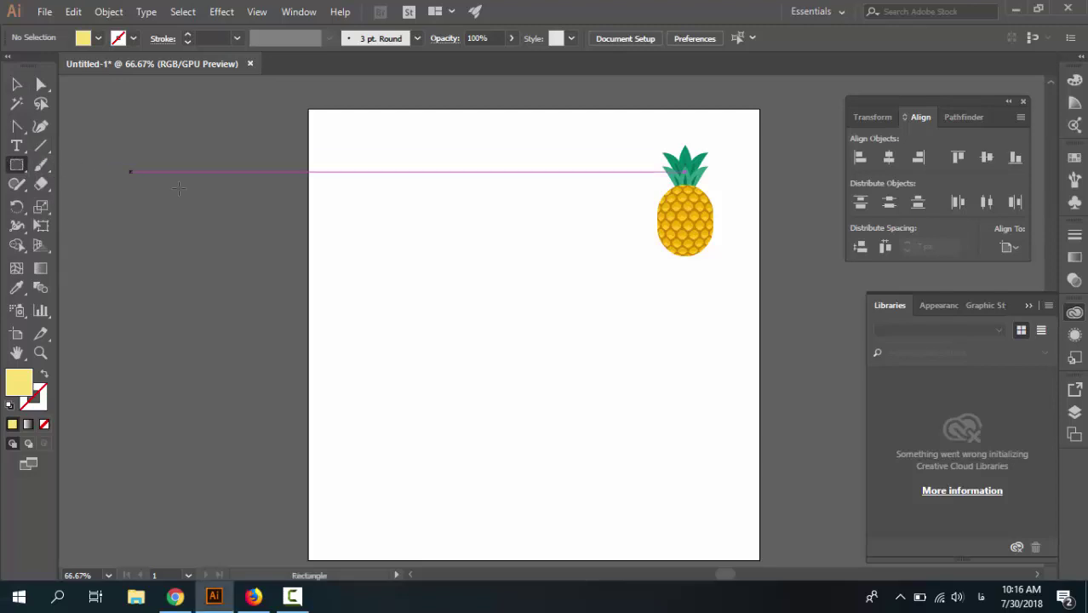
pyautogui.click(365, 216)
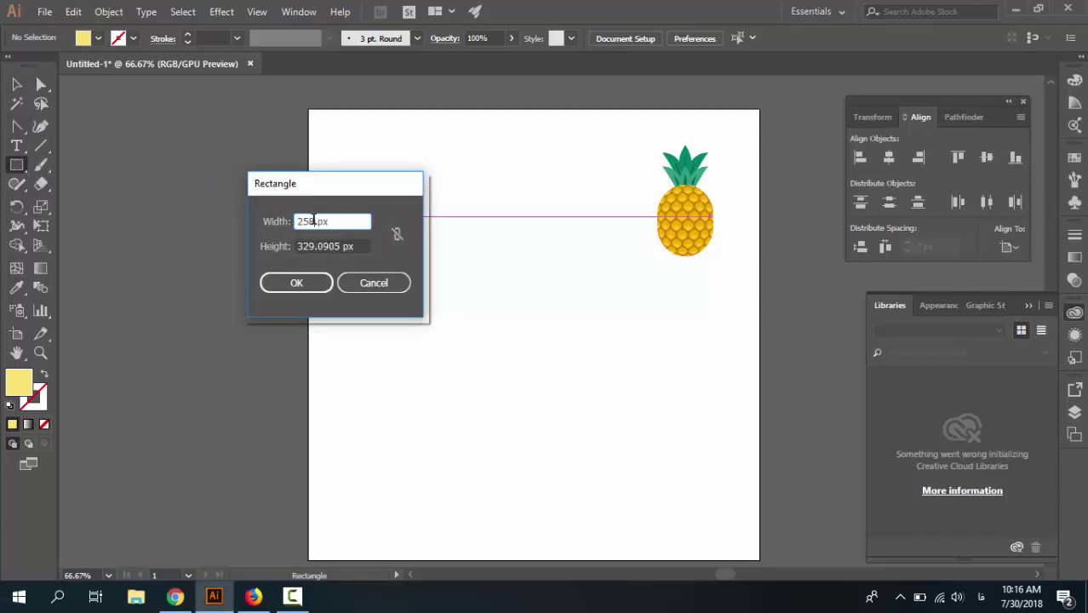
pyautogui.doubleClick(315, 220)
pyautogui.write('850')
pyautogui.press('Tab')
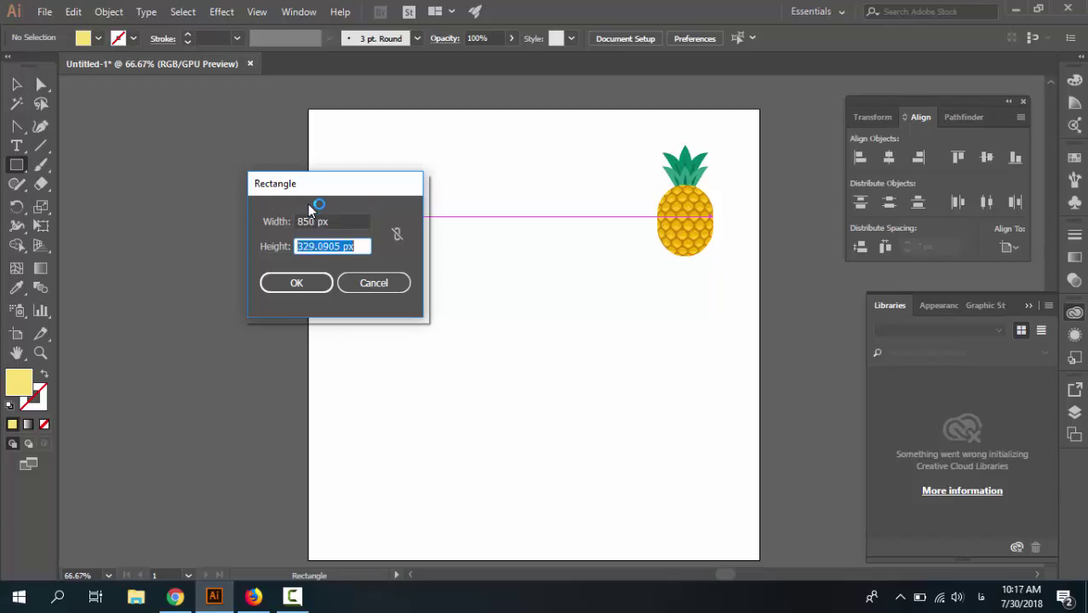
pyautogui.write('850')
pyautogui.press('Return')
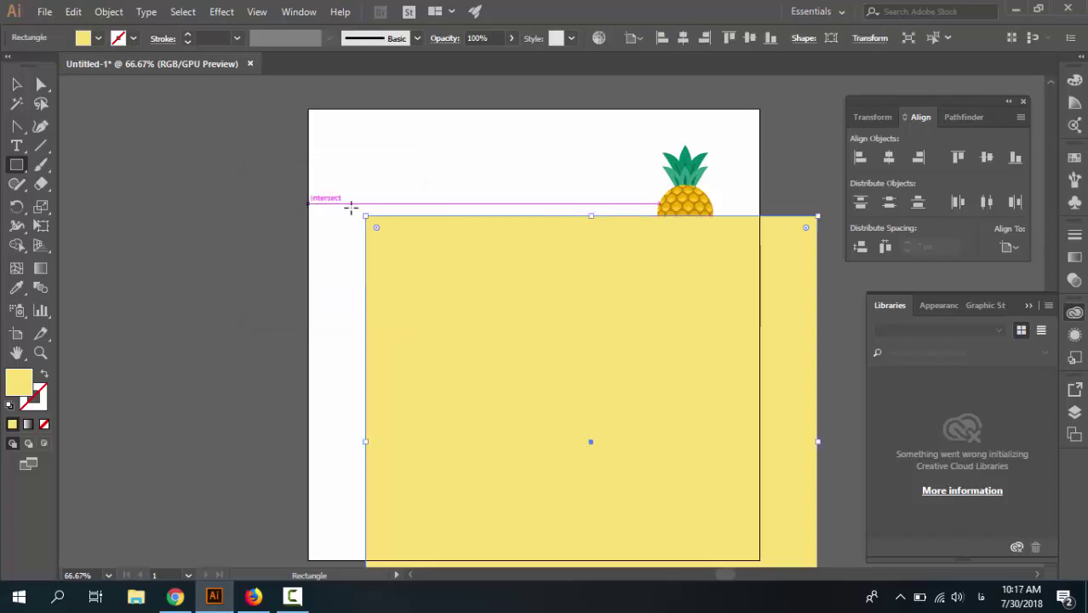
# Centre the square on the artboard and send it behind the pineapple.
pyautogui.click(20, 84)
pyautogui.click(326, 241)
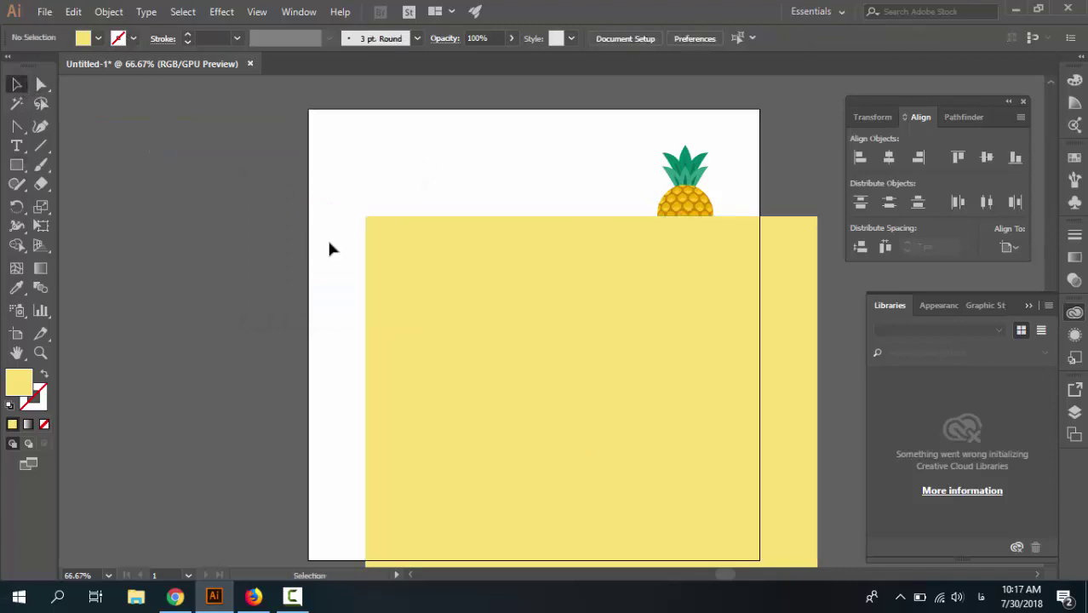
pyautogui.click(382, 269)
pyautogui.click(888, 156)
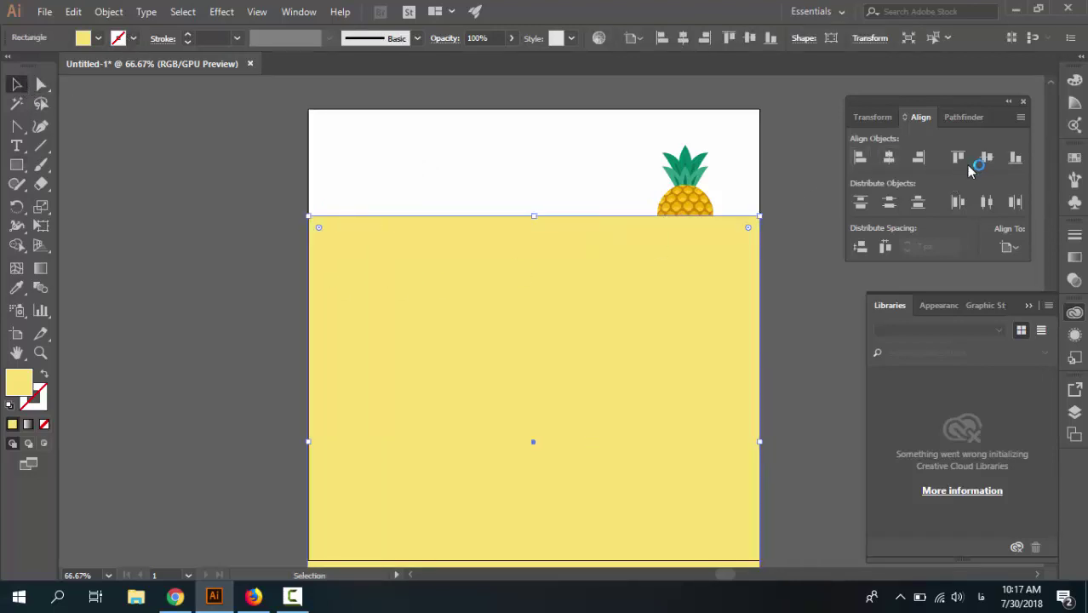
pyautogui.click(986, 157)
pyautogui.click(837, 250)
pyautogui.click(691, 244)
pyautogui.rightClick(684, 240)
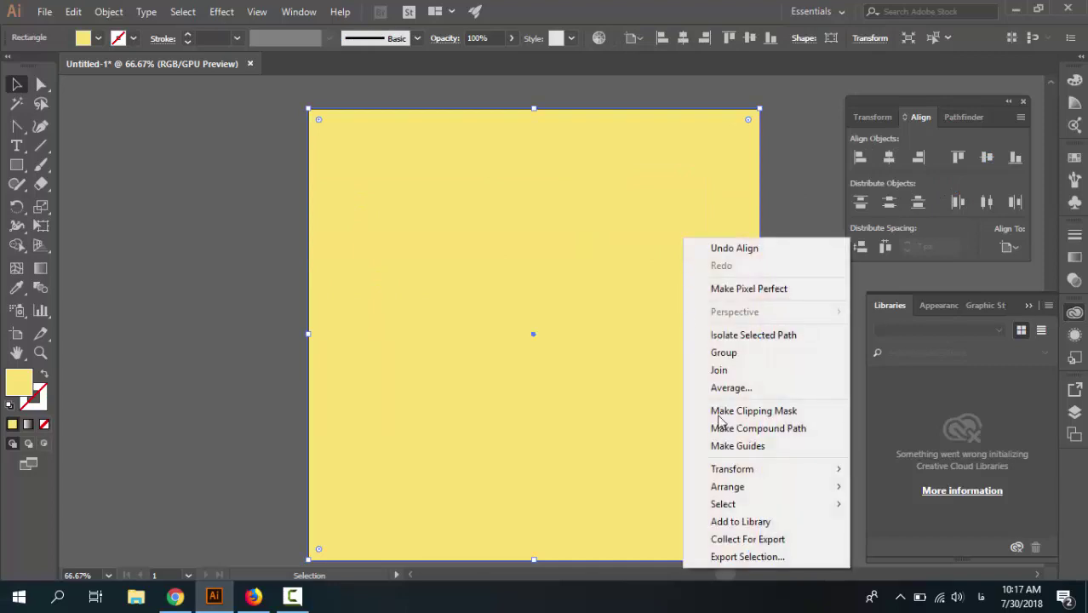
pyautogui.moveTo(814, 492)
pyautogui.click(853, 539)
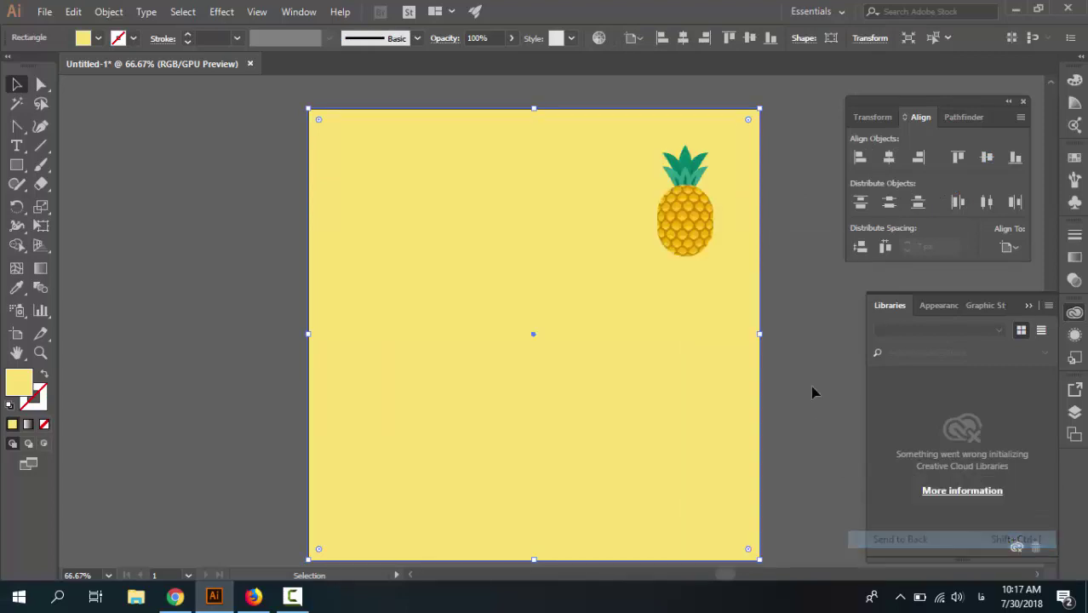
pyautogui.click(813, 389)
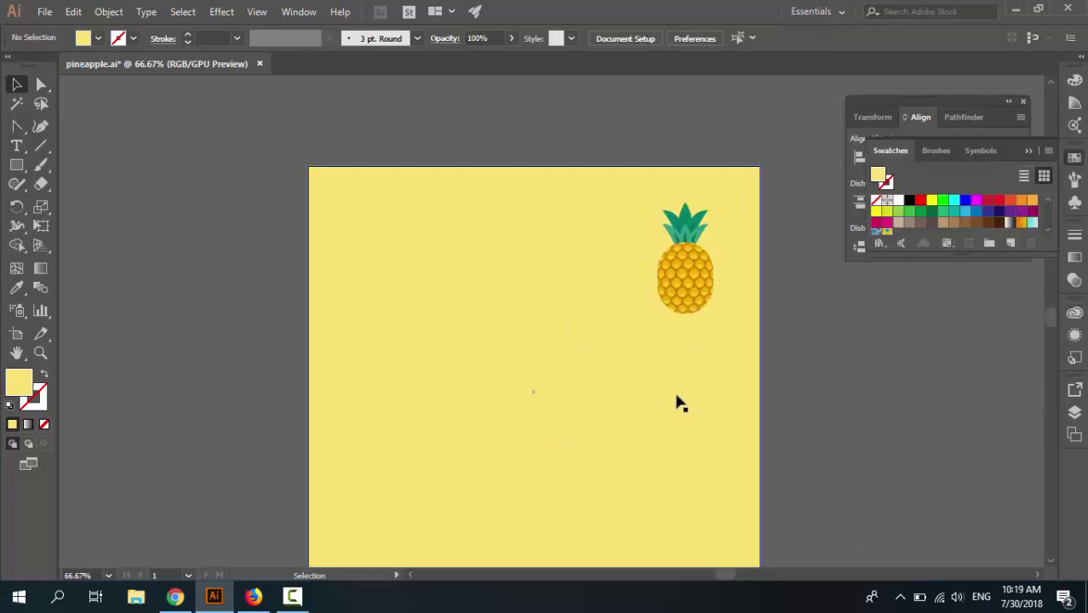
# Make a pattern from the selected pineapple via Object > Pattern > Make.
pyautogui.click(686, 304)
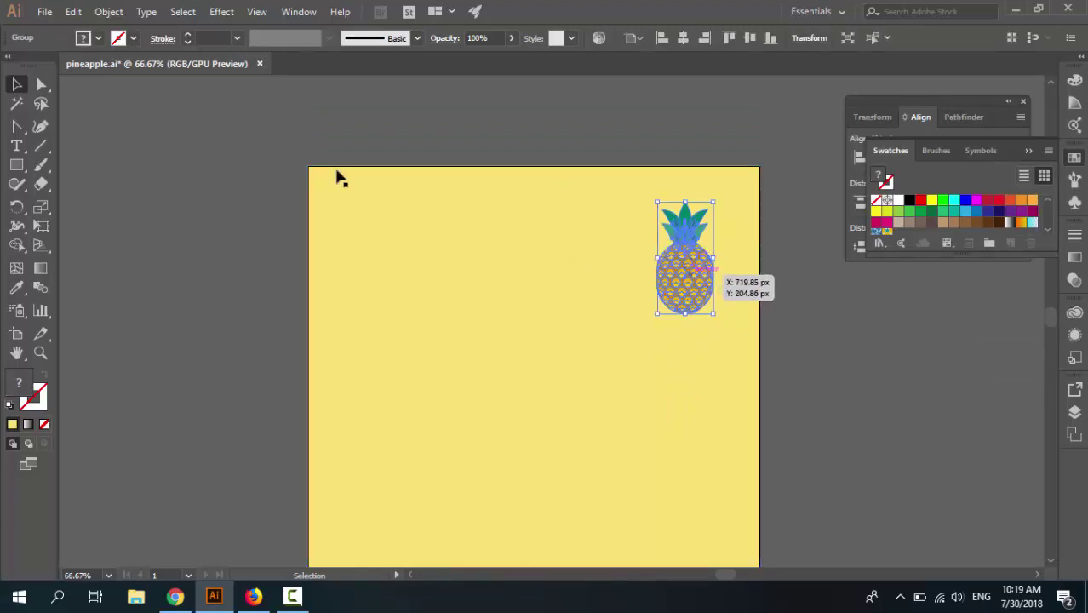
pyautogui.click(119, 12)
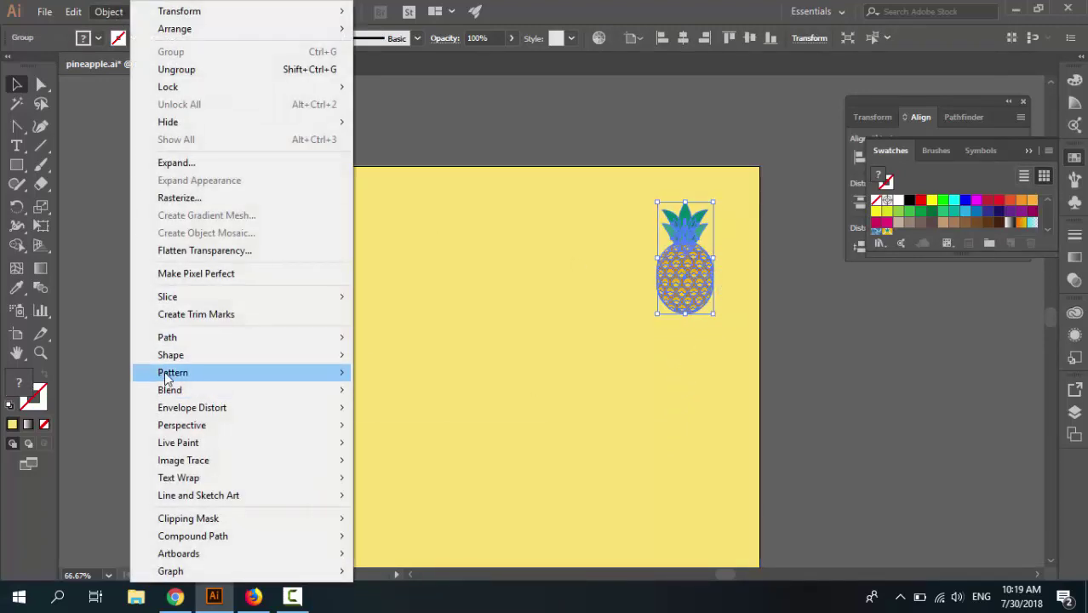
pyautogui.moveTo(242, 376)
pyautogui.click(383, 370)
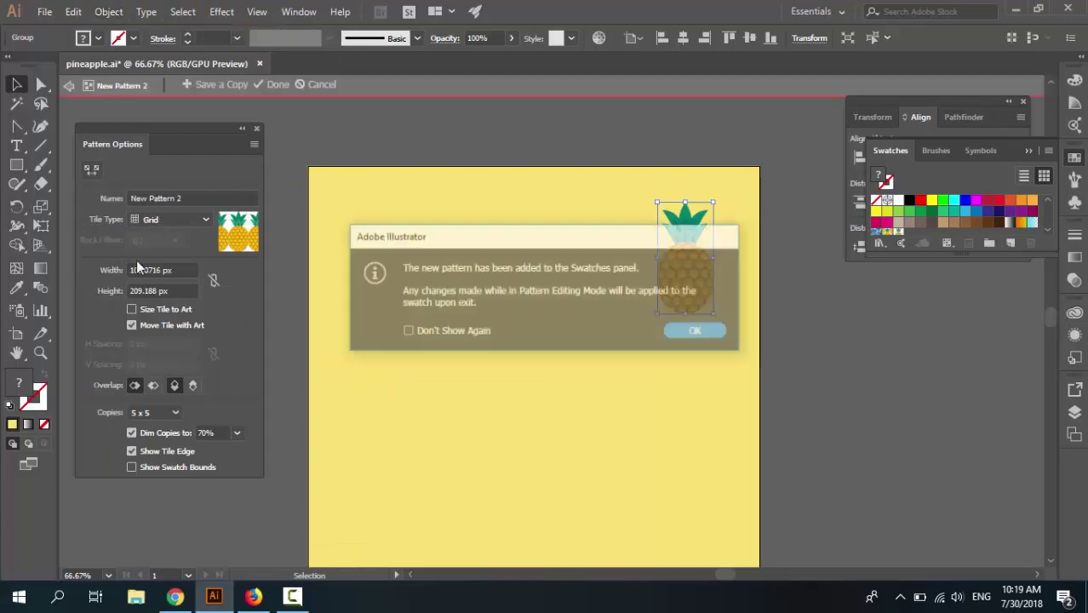
pyautogui.click(690, 332)
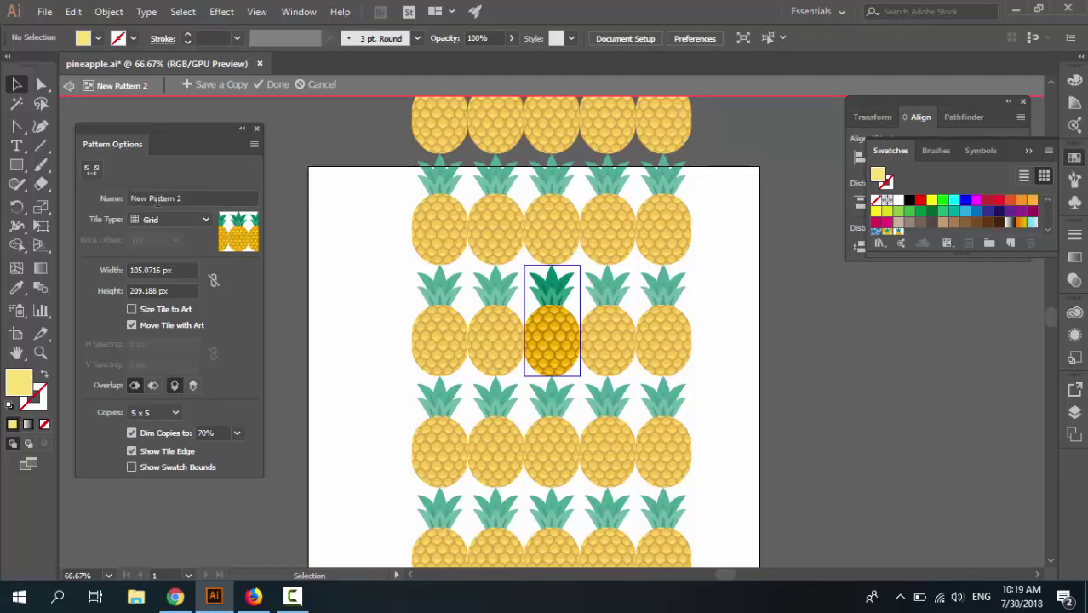
# Name the pattern 'pineapple pattern', set Tile Type to Brick by Column, and finish editing.
pyautogui.click(142, 198)
pyautogui.doubleClick(142, 199)
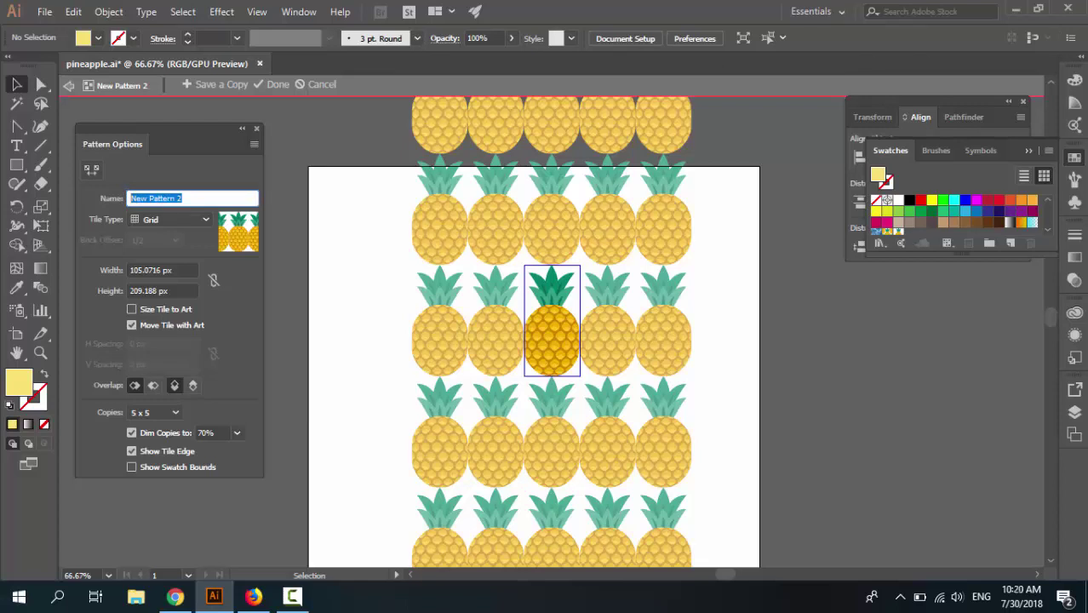
pyautogui.write('pineapple pattern')
pyautogui.click(189, 222)
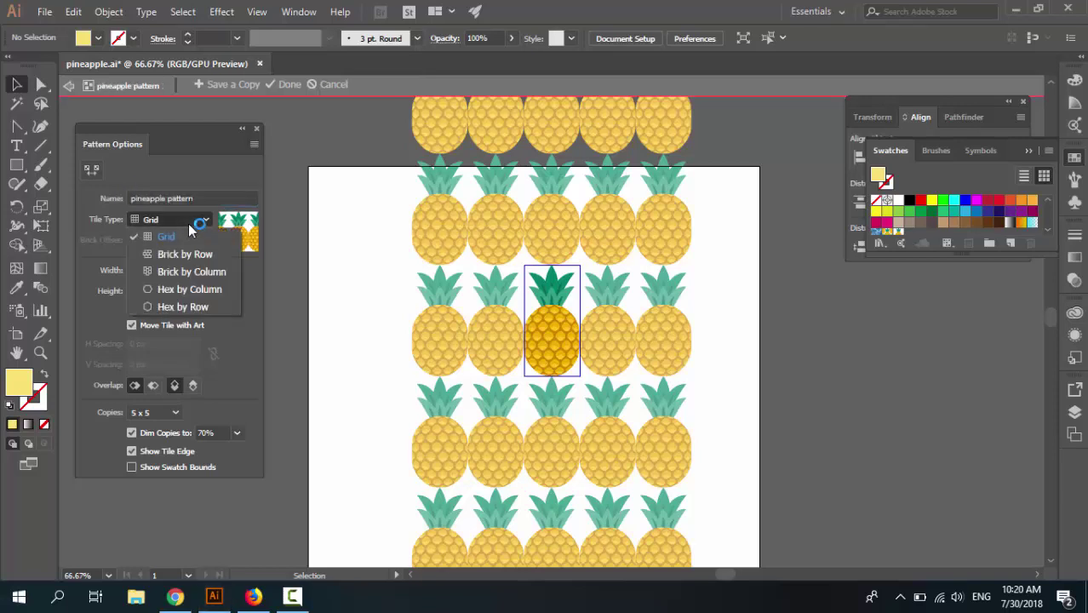
pyautogui.press('Escape')
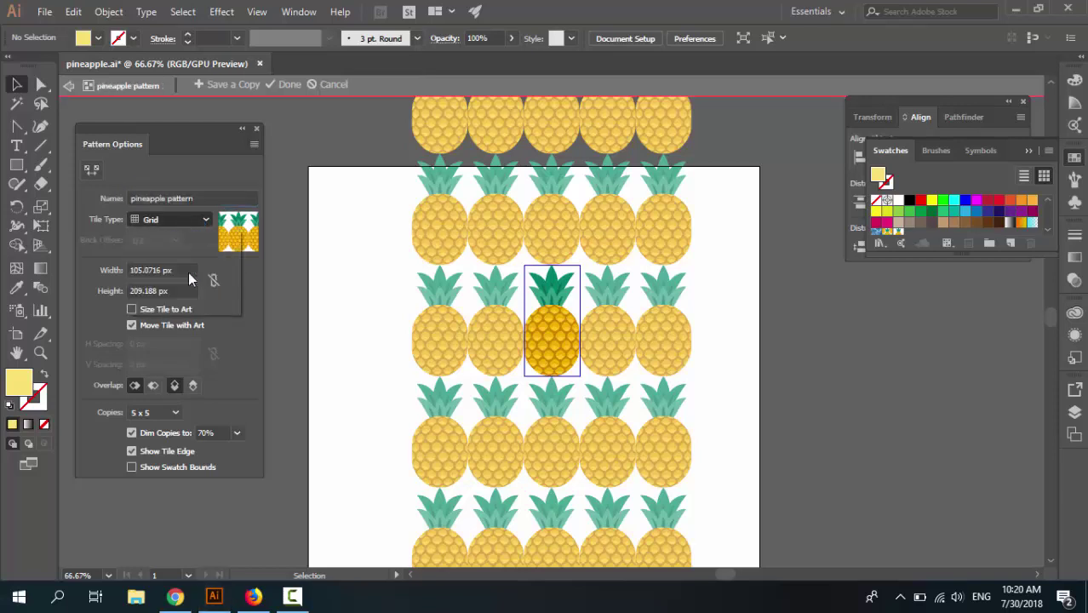
pyautogui.press('Down')
pyautogui.press('Down')
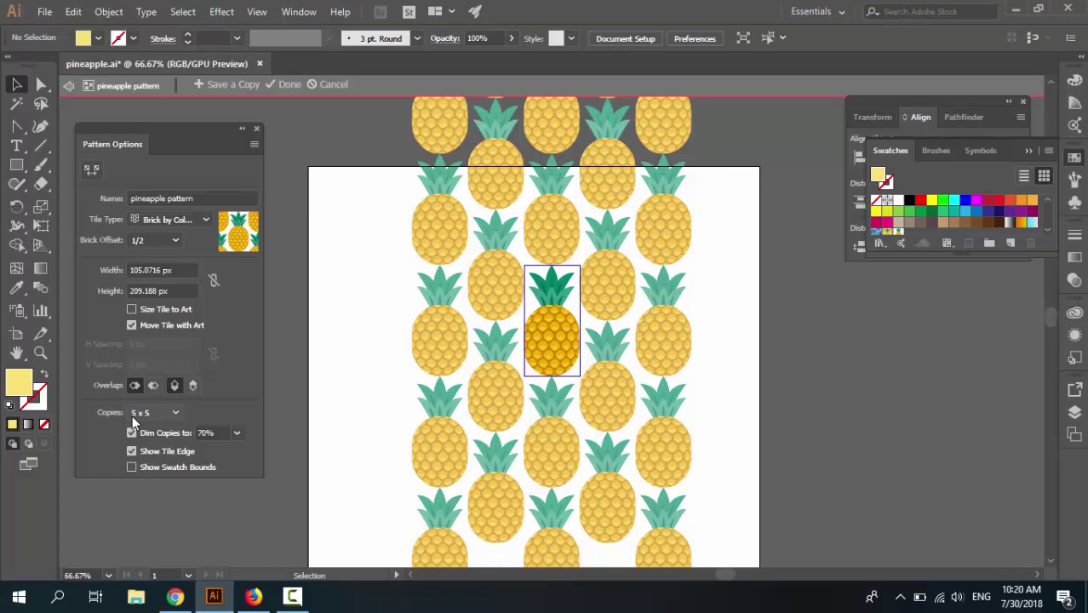
pyautogui.click(288, 84)
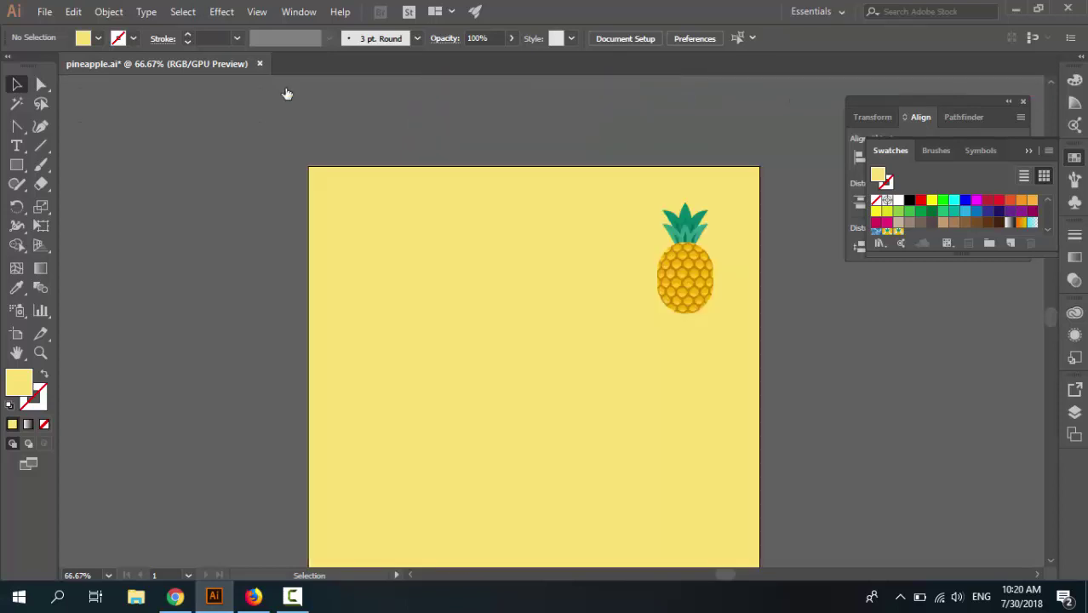
# Delete the original pineapple and select the yellow background rectangle.
pyautogui.click(672, 277)
pyautogui.press('Delete')
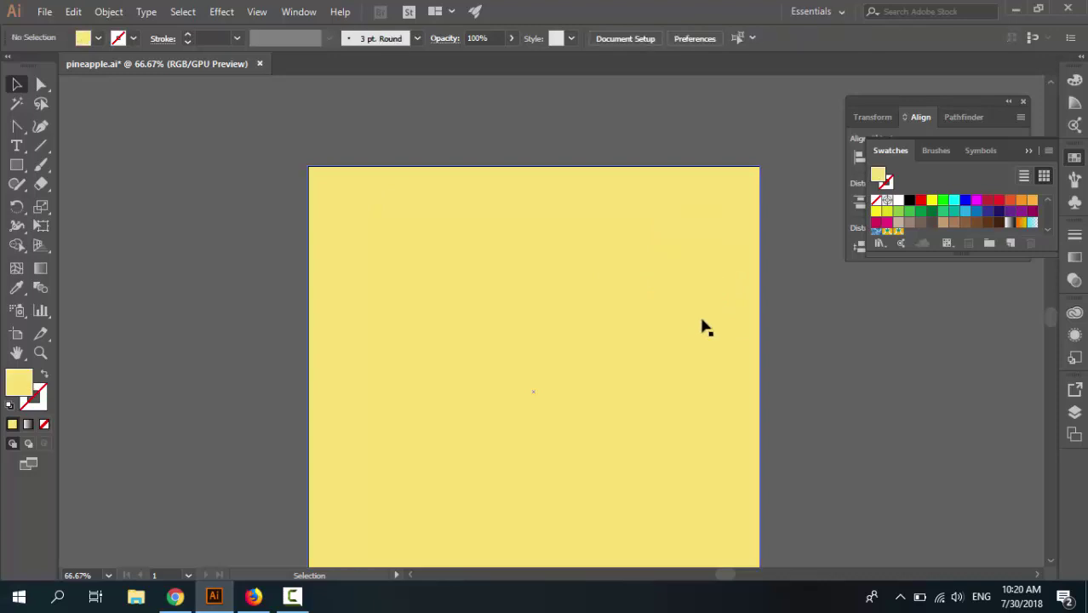
pyautogui.click(728, 196)
pyautogui.click(691, 133)
pyautogui.click(678, 213)
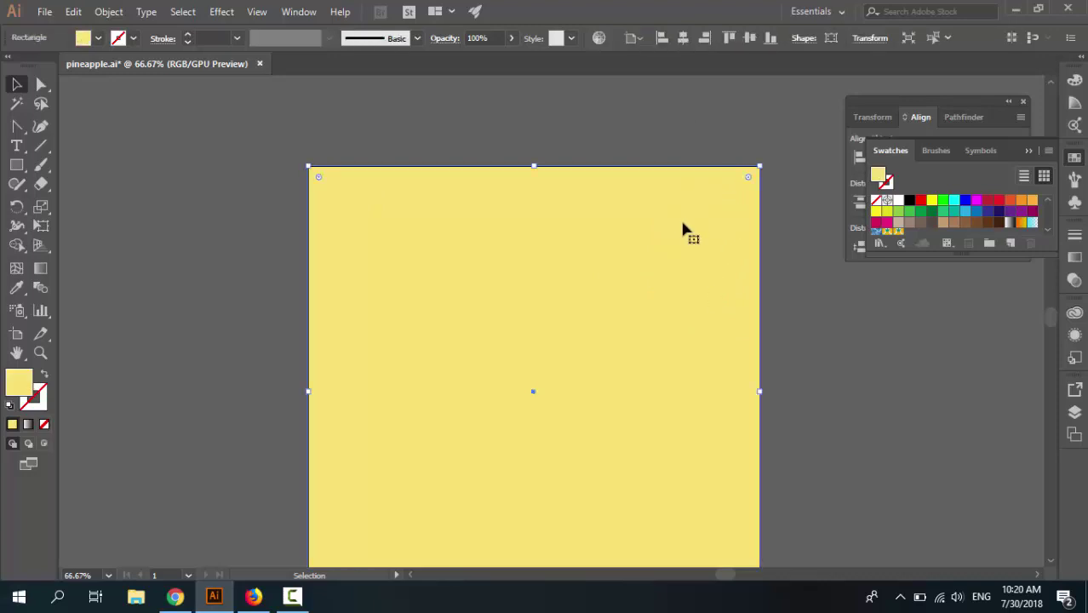
# Fill the background rectangle with the 'pineapple pattern' swatch and review the tiled result.
pyautogui.moveTo(943, 256); pyautogui.dragTo(953, 316)
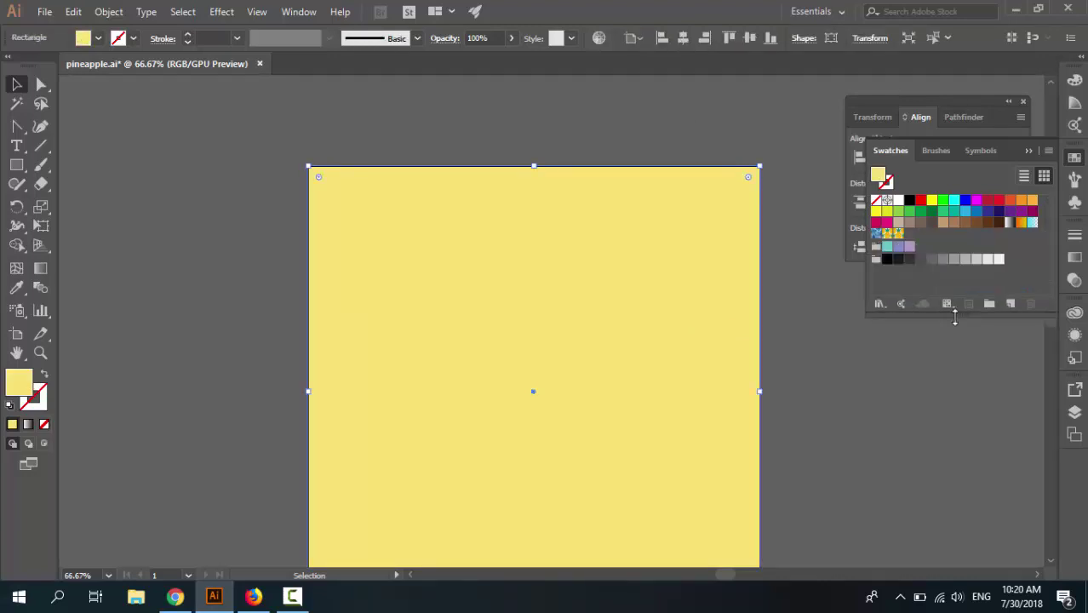
pyautogui.click(899, 235)
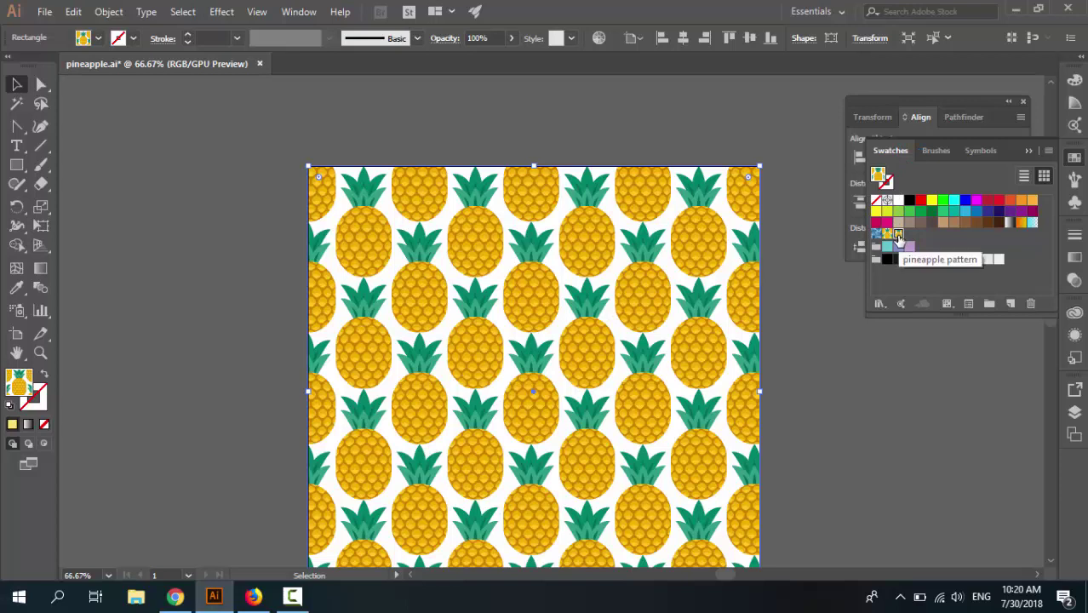
pyautogui.click(422, 139)
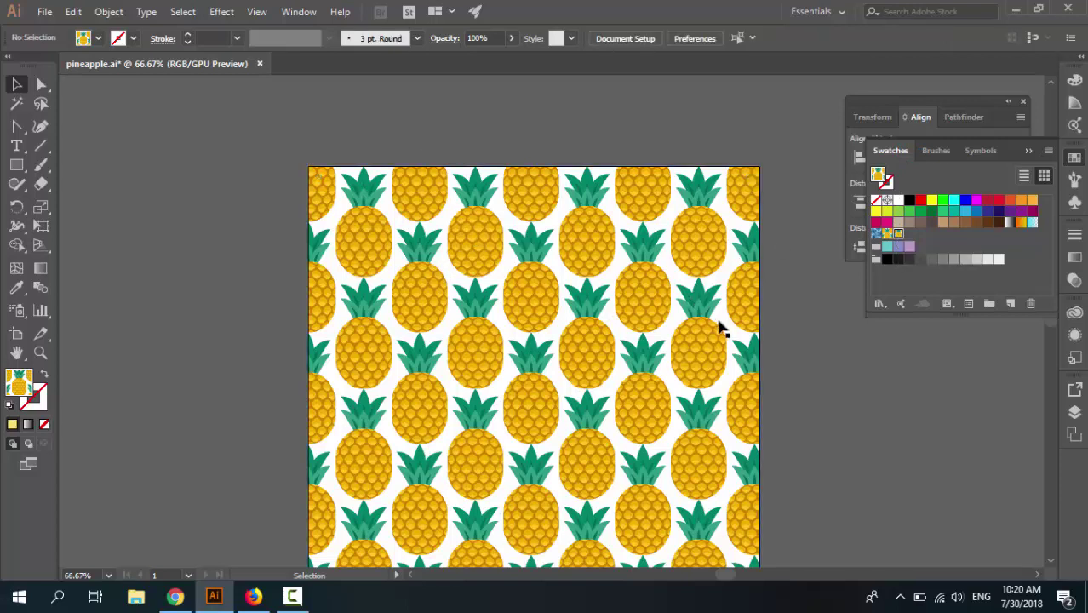
pyautogui.scroll(-3, 722, 328)
pyautogui.scroll(3, 736, 336)
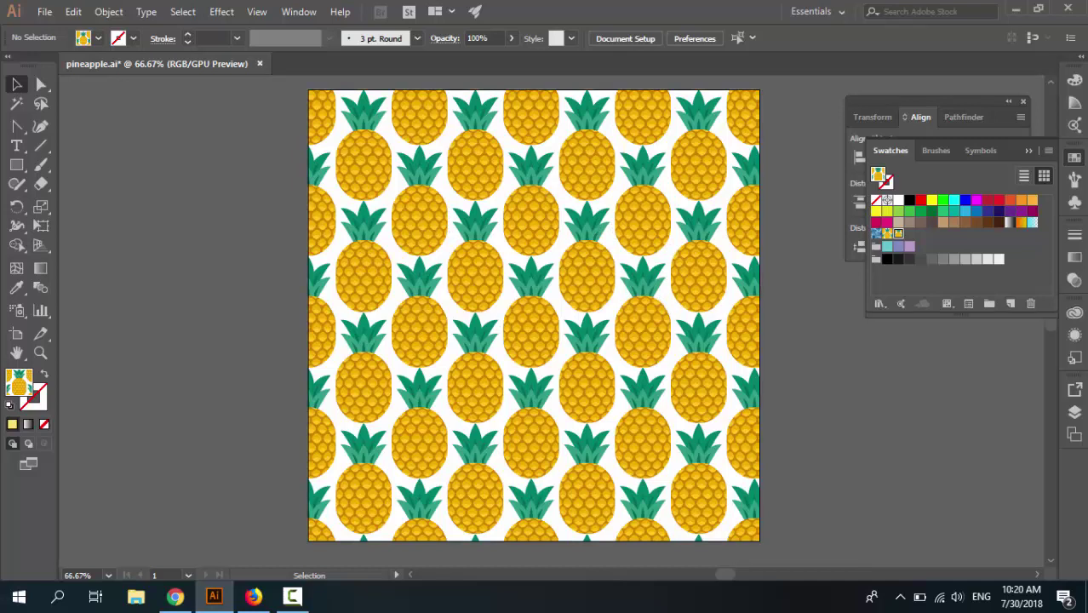
pyautogui.scroll(2, 636, 190)
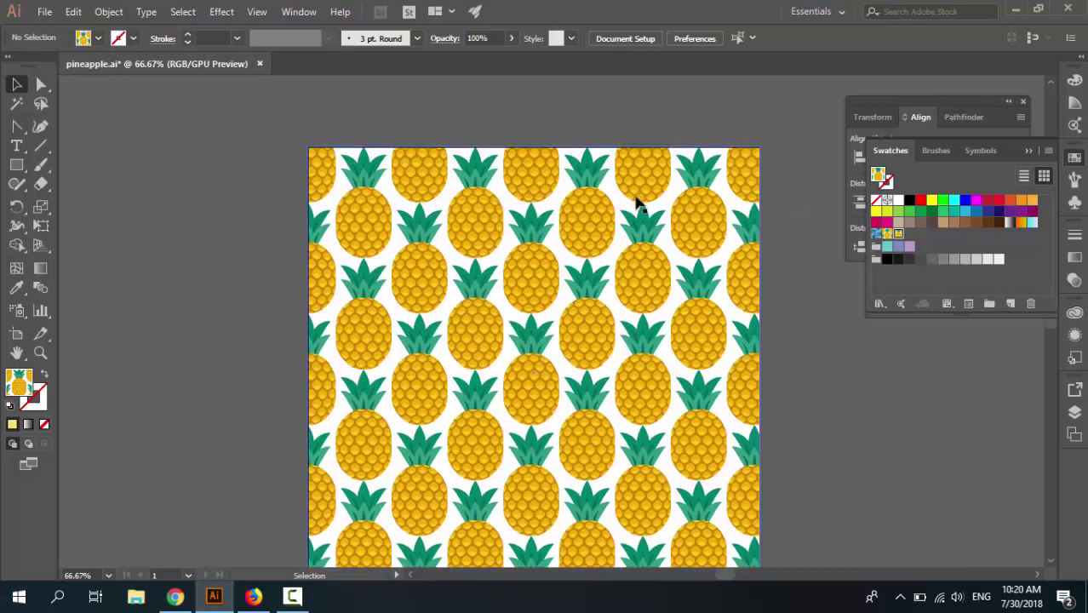
pyautogui.scroll(-2, 797, 289)
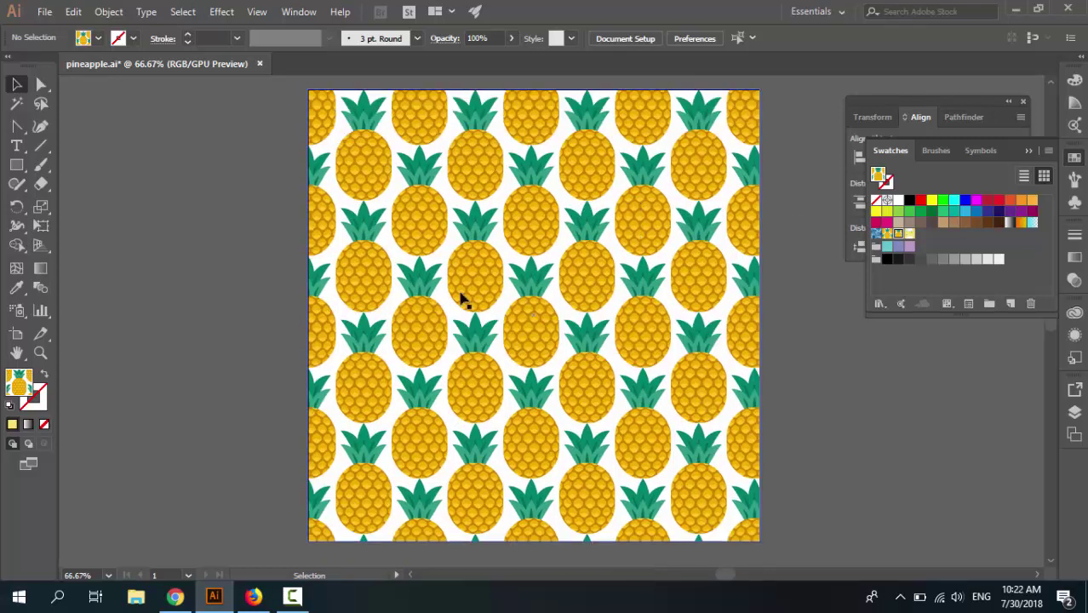